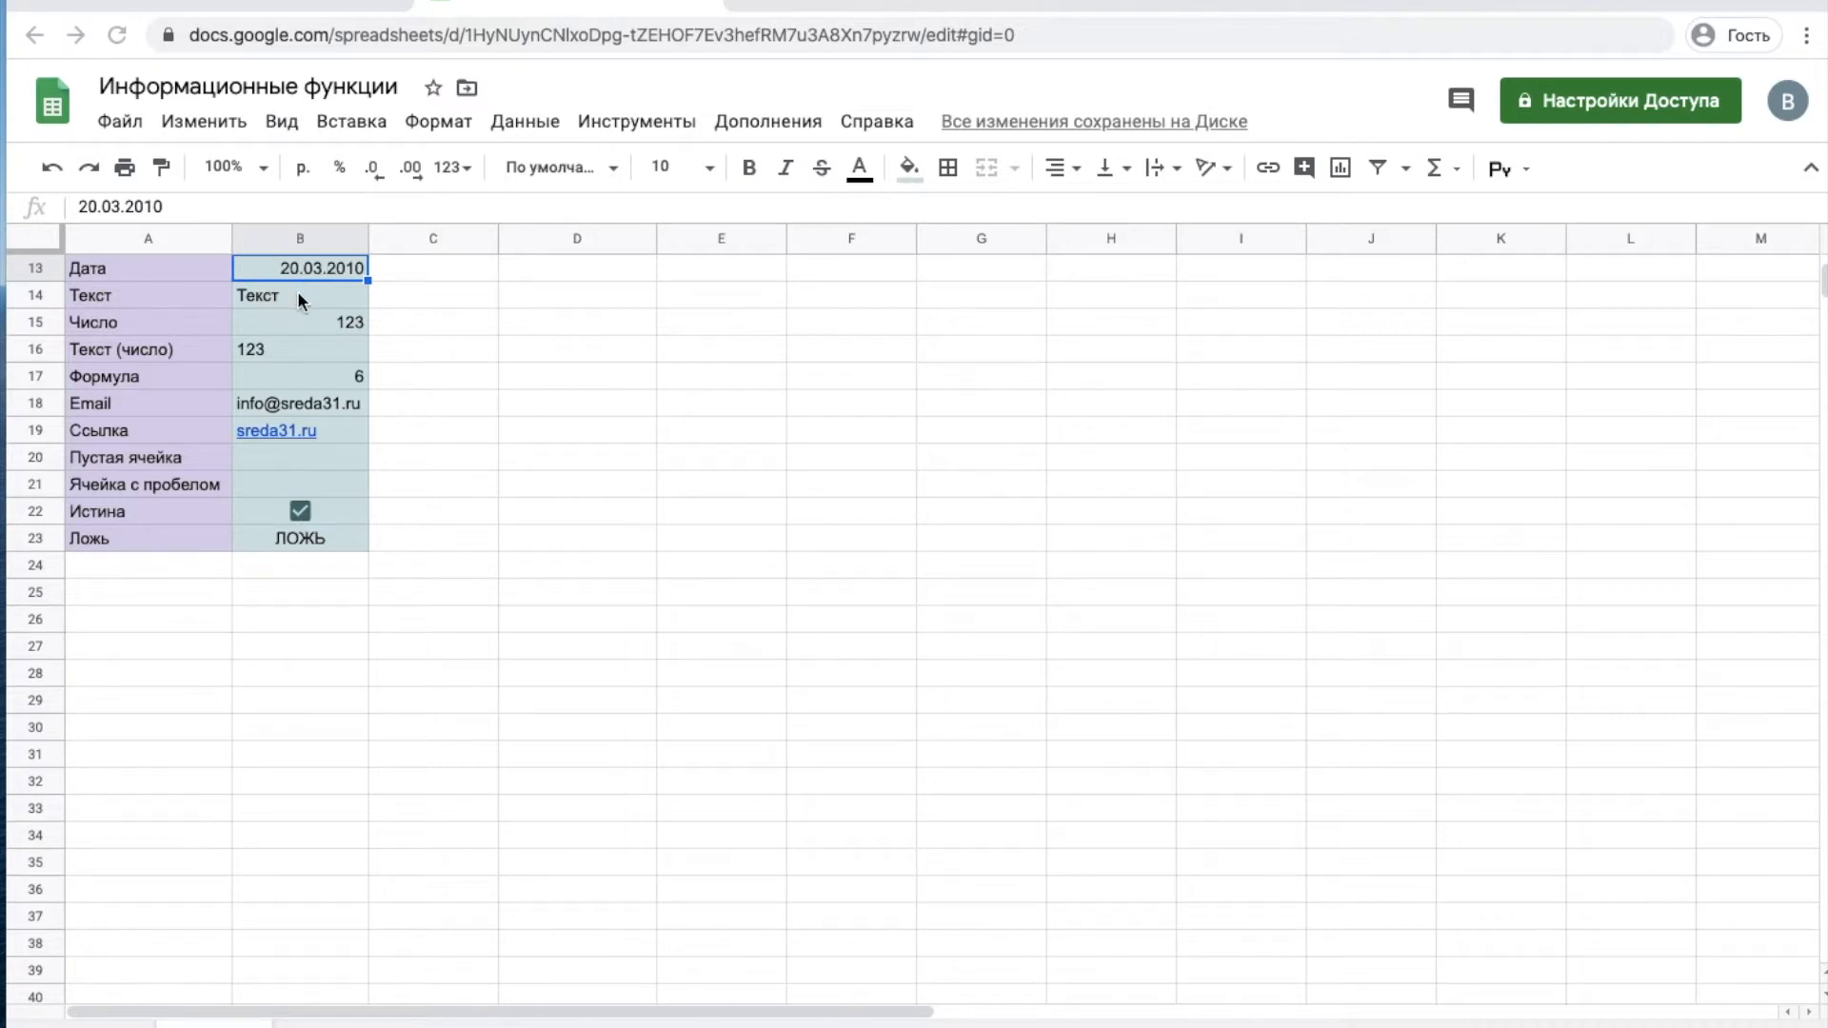
- Examine the sample values in cells B14 through B21, including the content of the cell labelled "Ячейка с пробелом"
{"action": "left_click", "coordinate": [289, 303]}
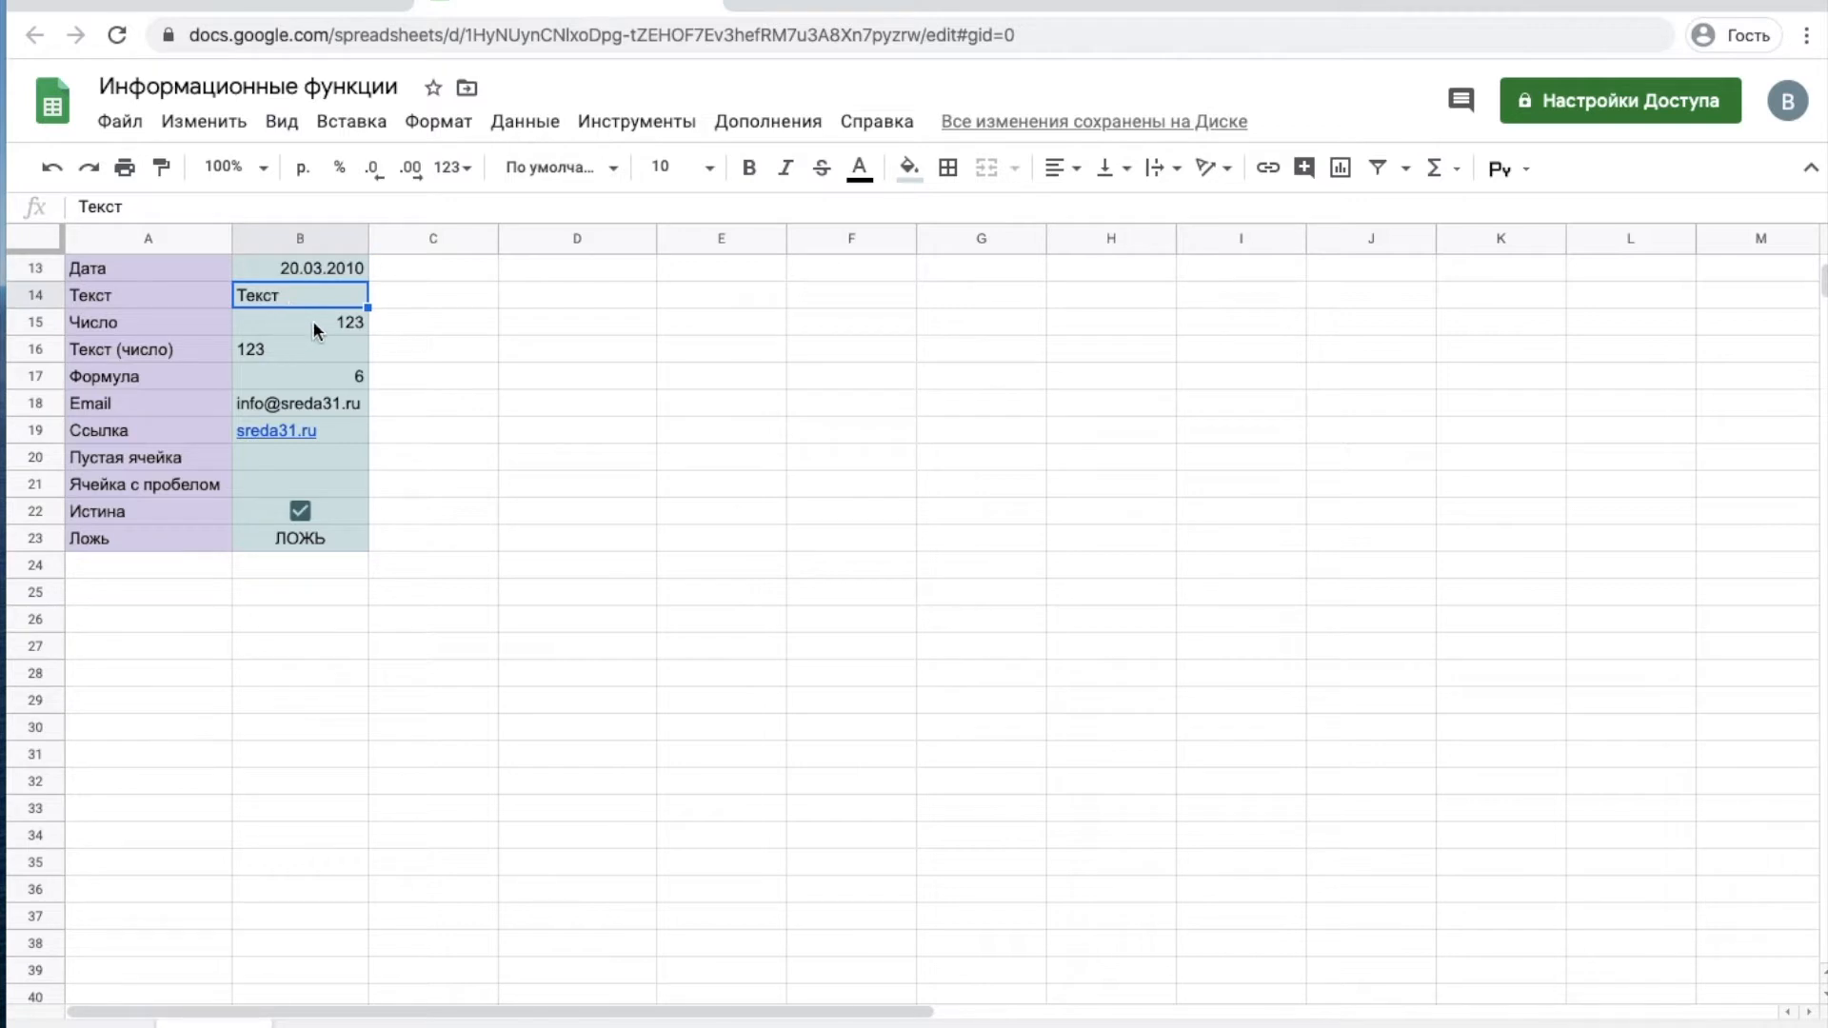
{"action": "left_click", "coordinate": [314, 329]}
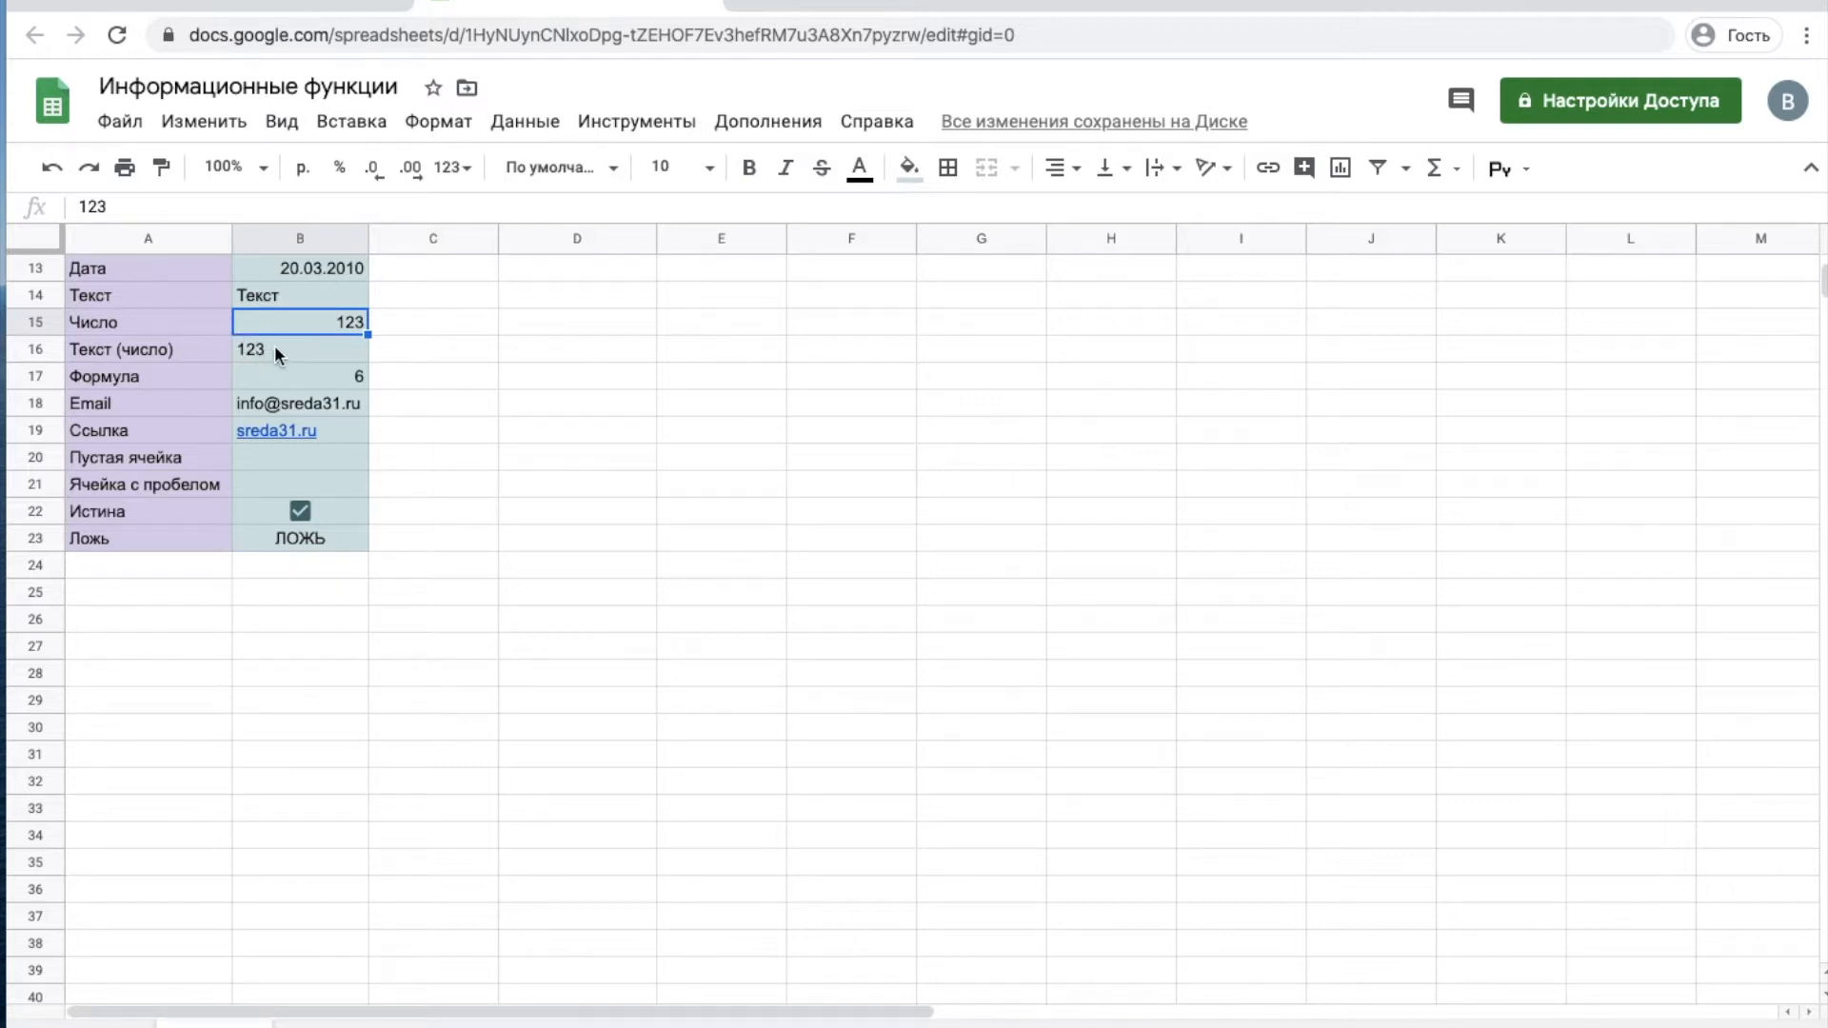
{"action": "left_click", "coordinate": [274, 344]}
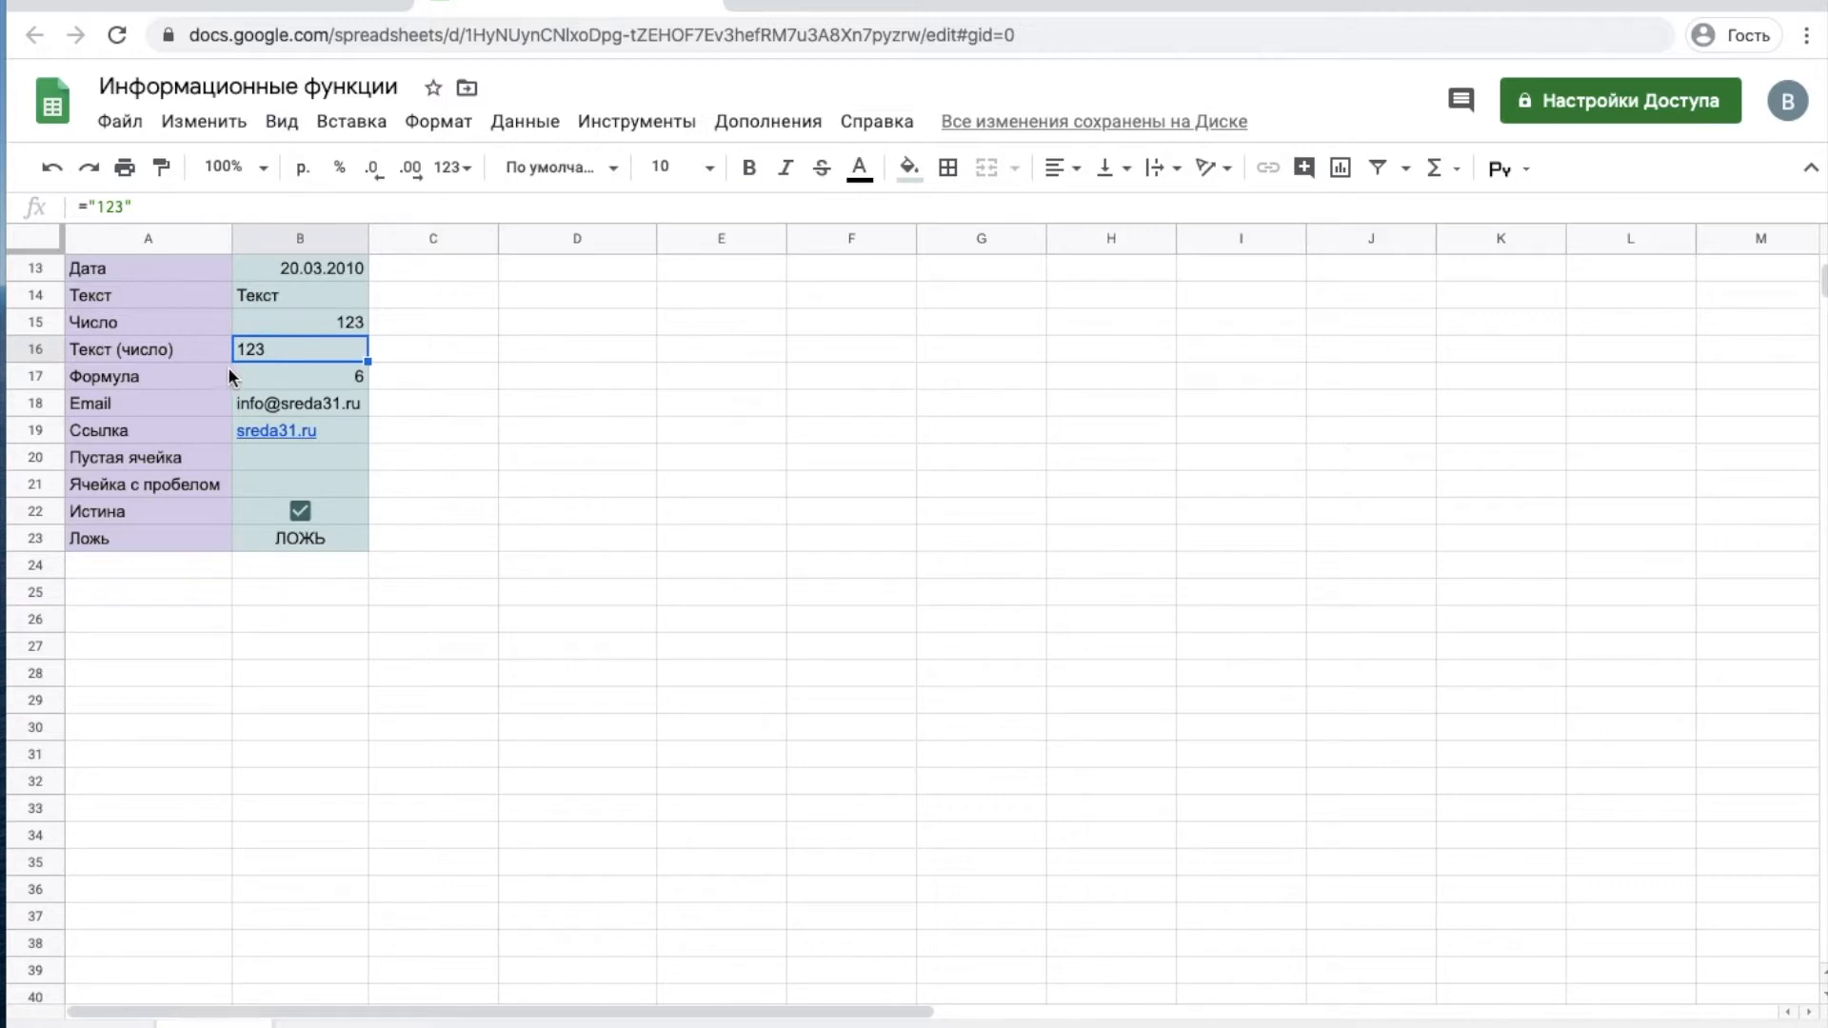
{"action": "left_click", "coordinate": [289, 377]}
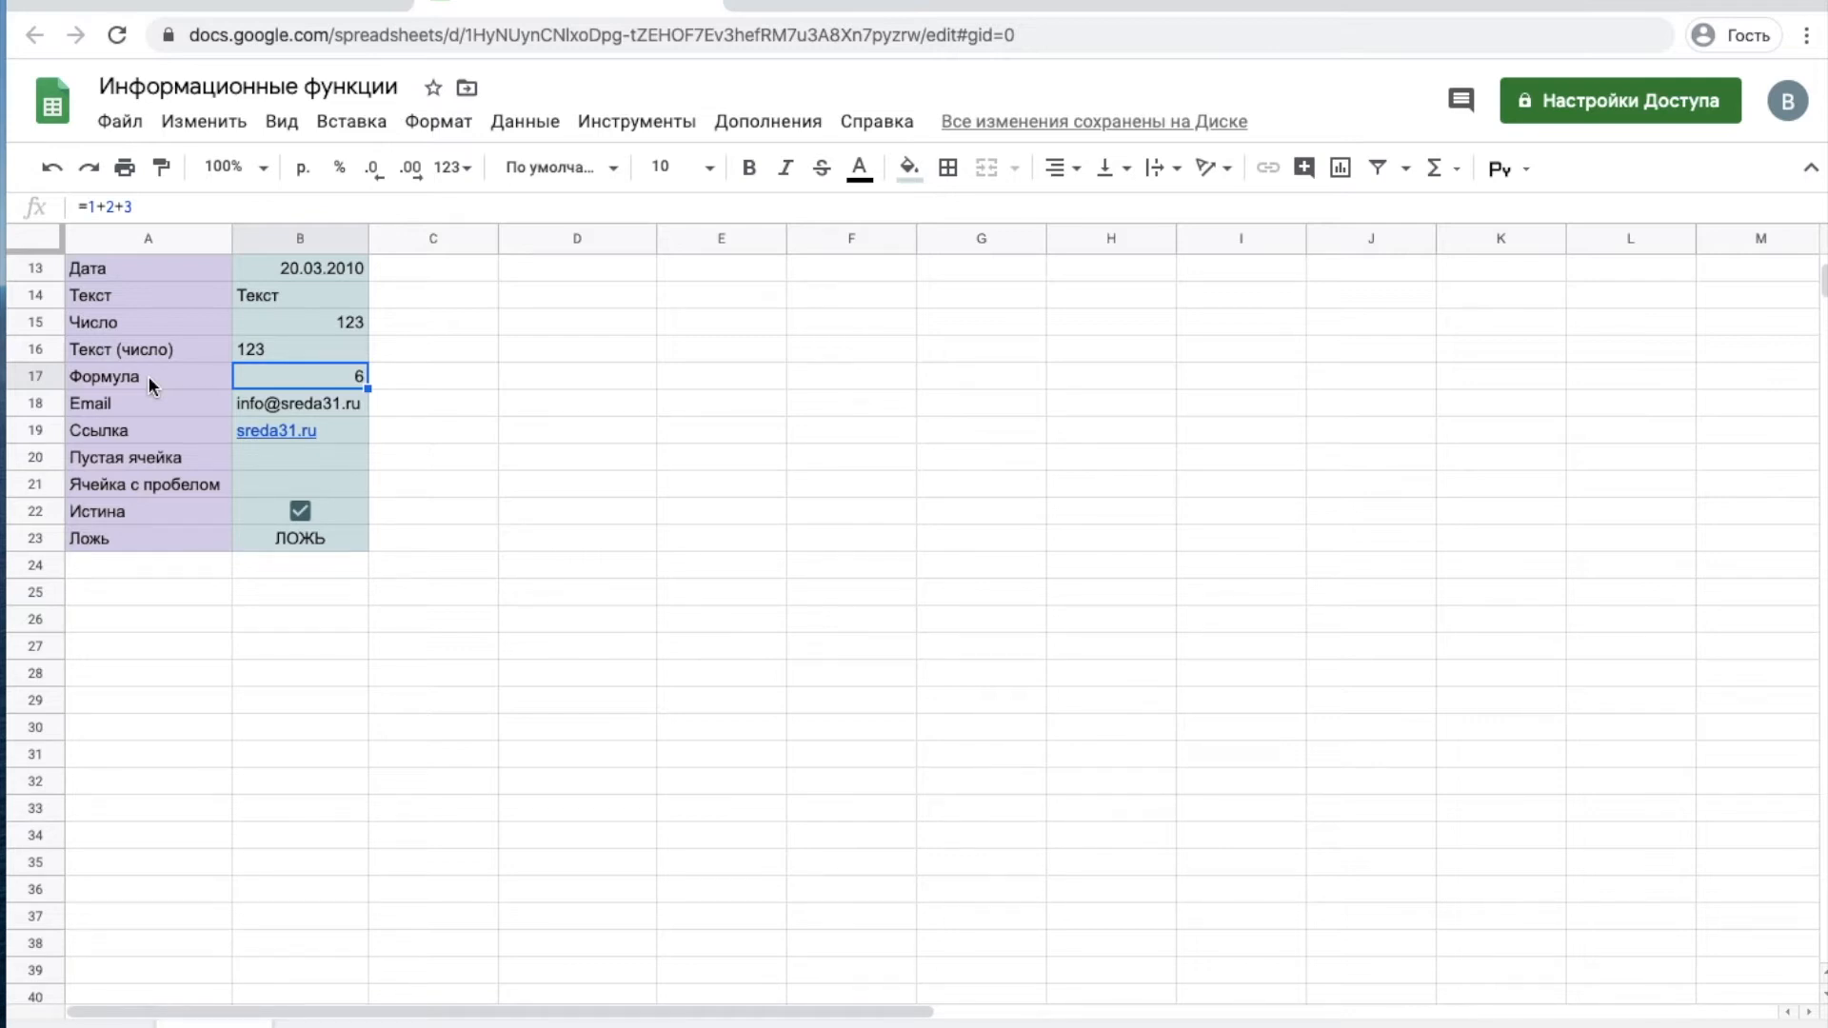
{"action": "left_click", "coordinate": [324, 406]}
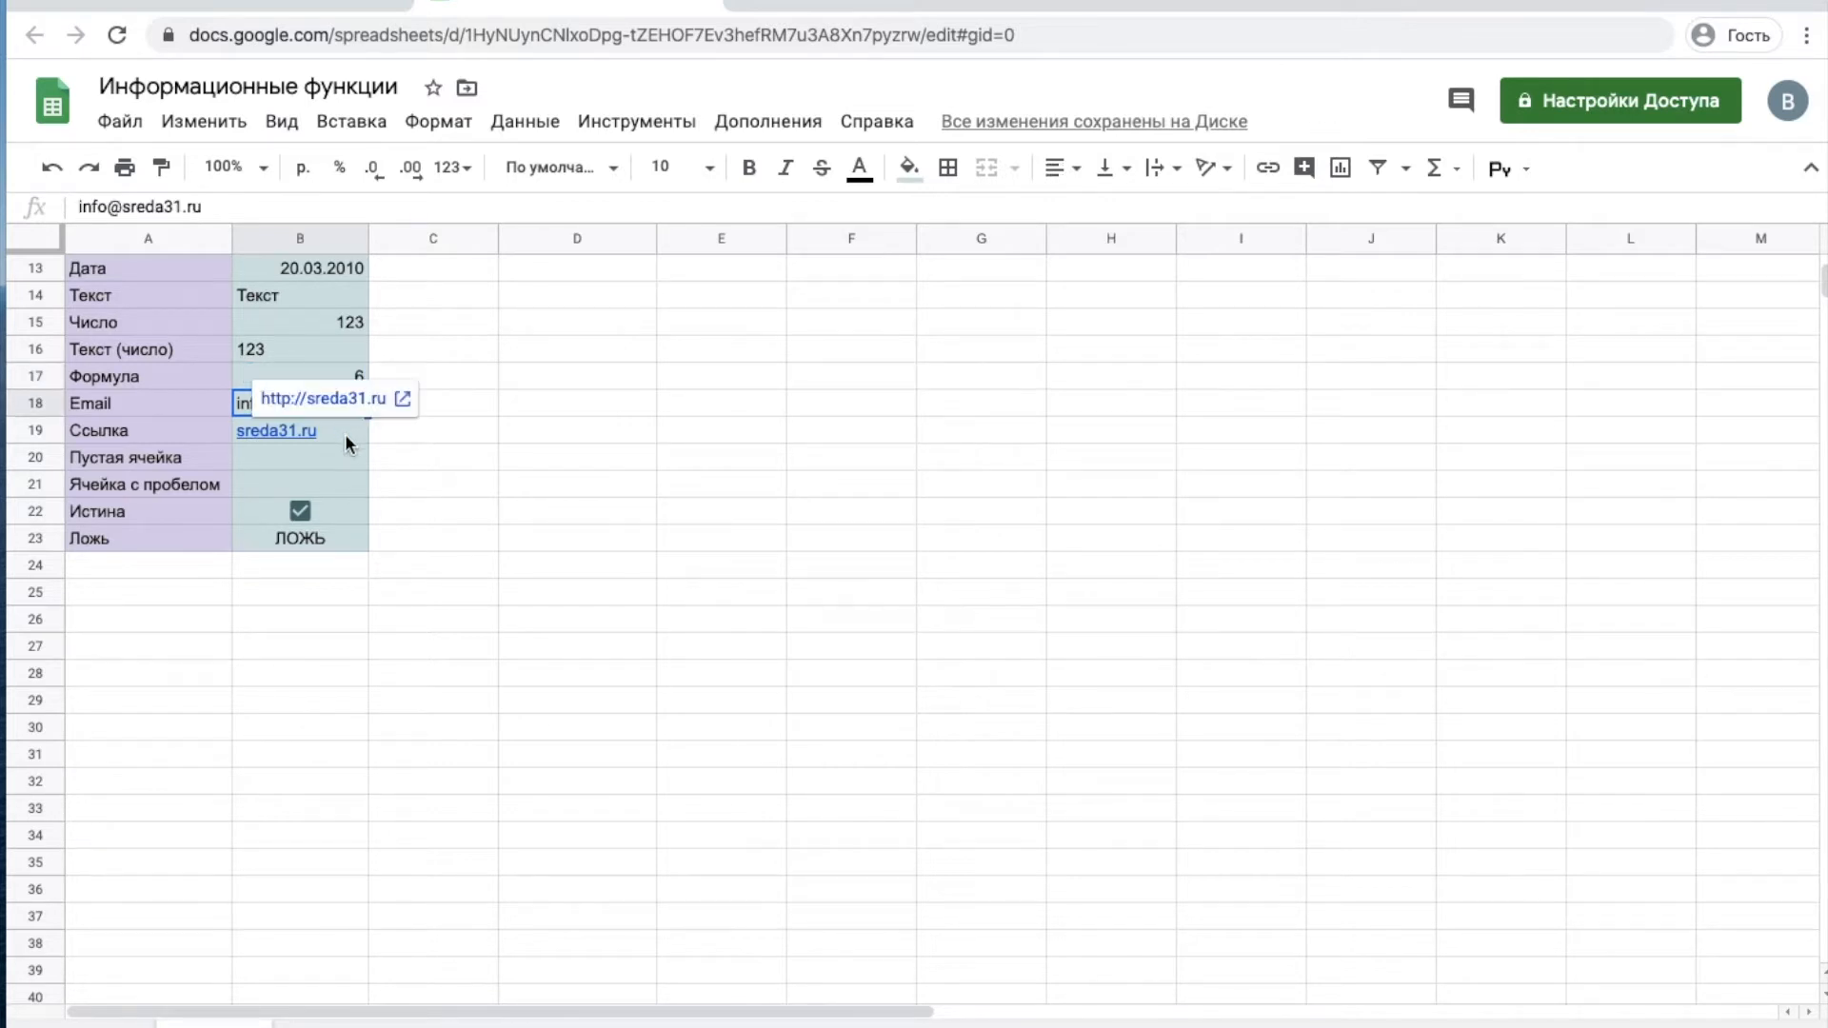
{"action": "left_click", "coordinate": [346, 433]}
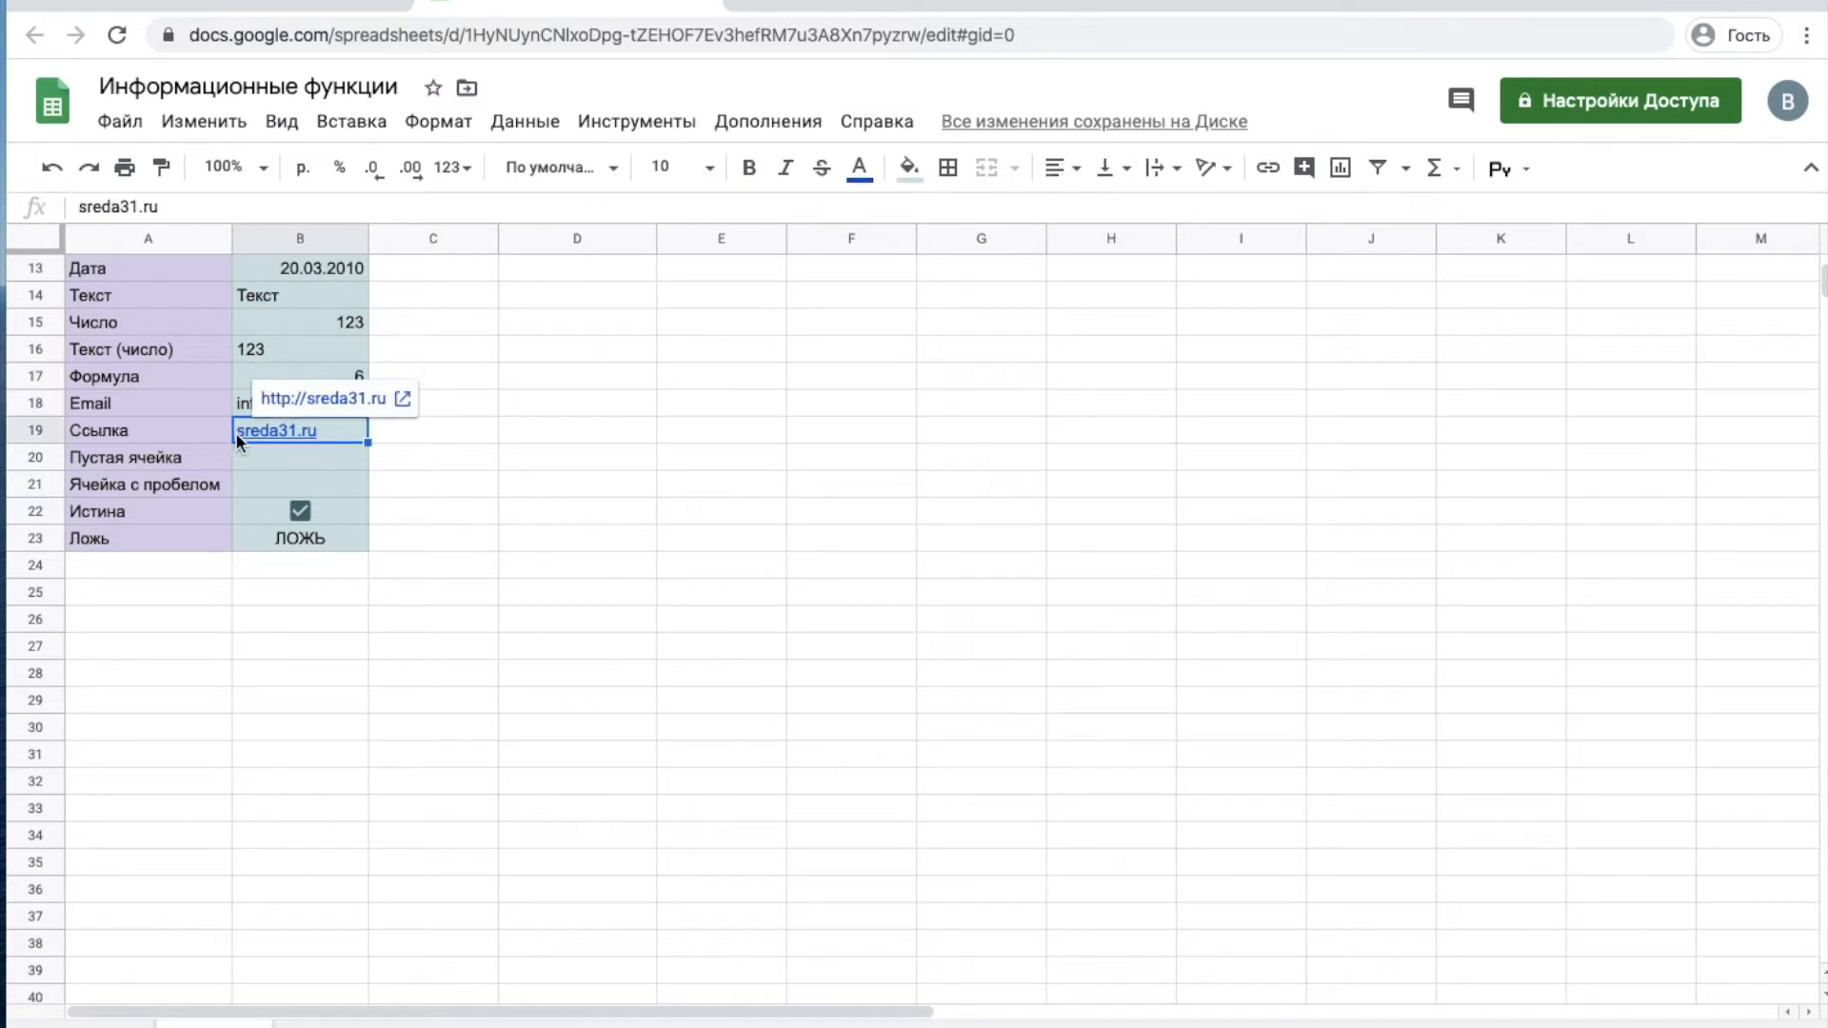
{"action": "left_click", "coordinate": [257, 458]}
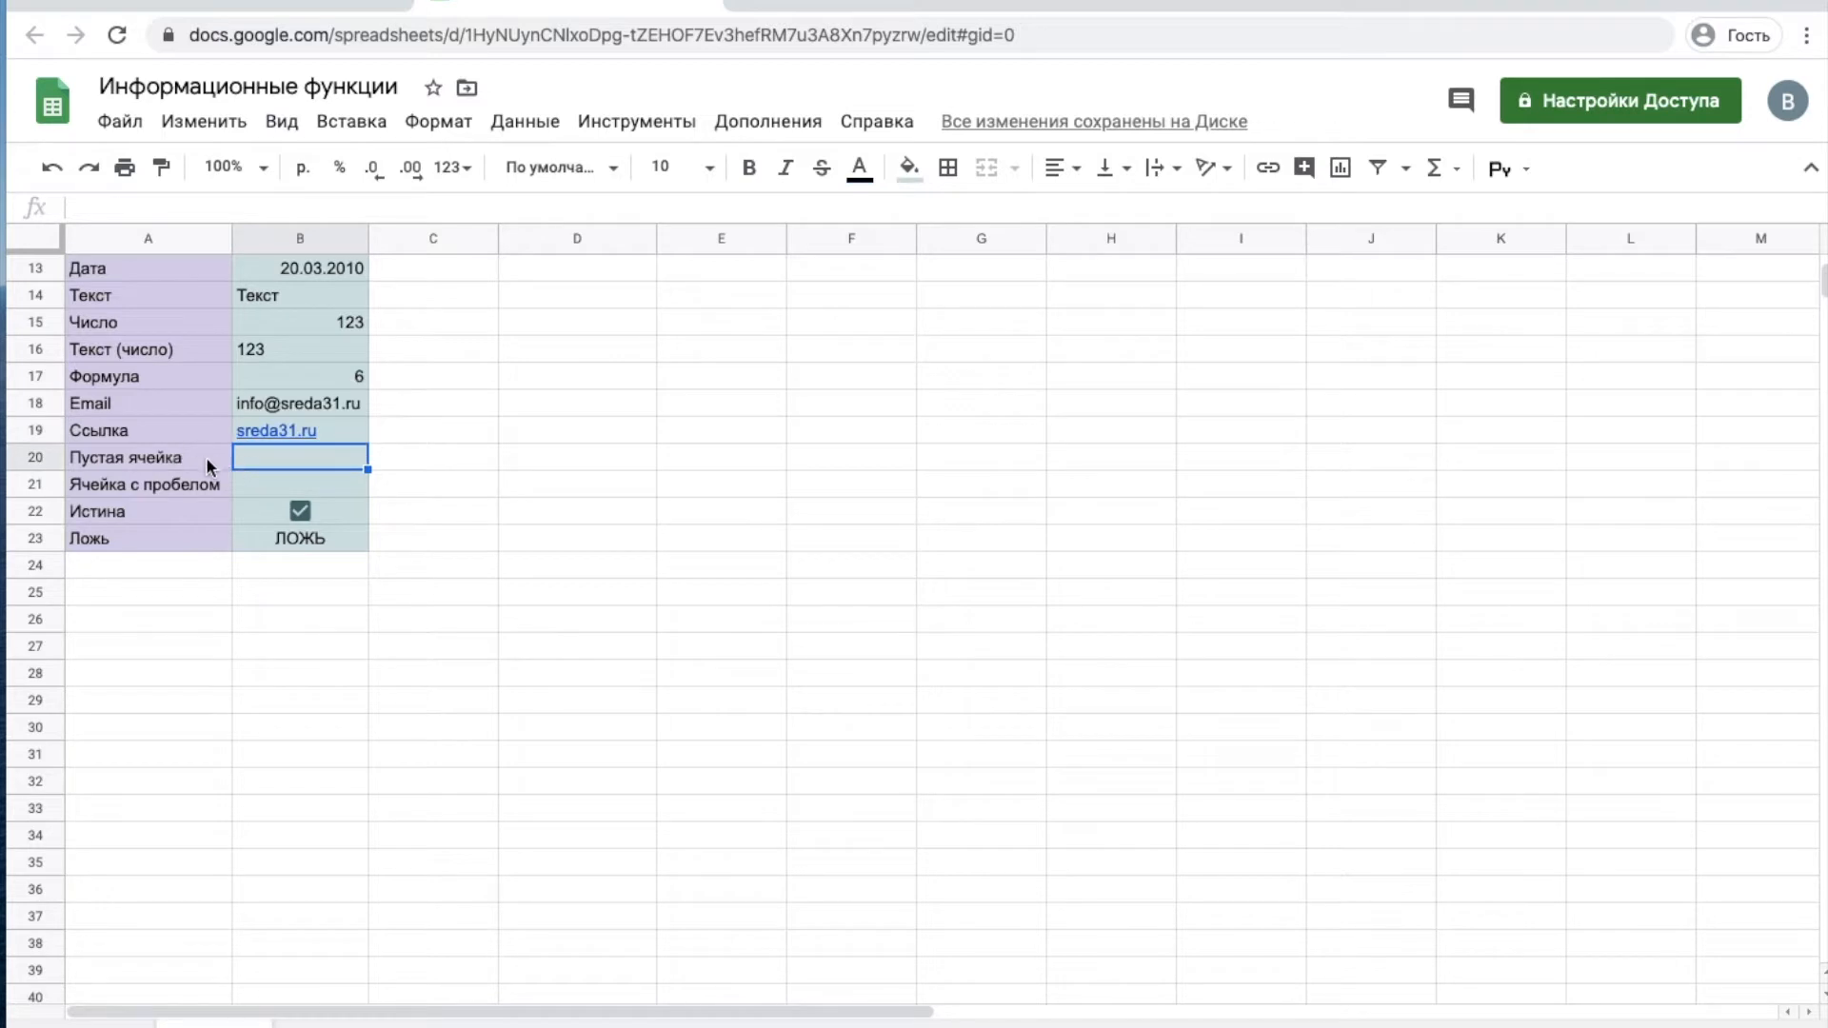
{"action": "left_click", "coordinate": [260, 488]}
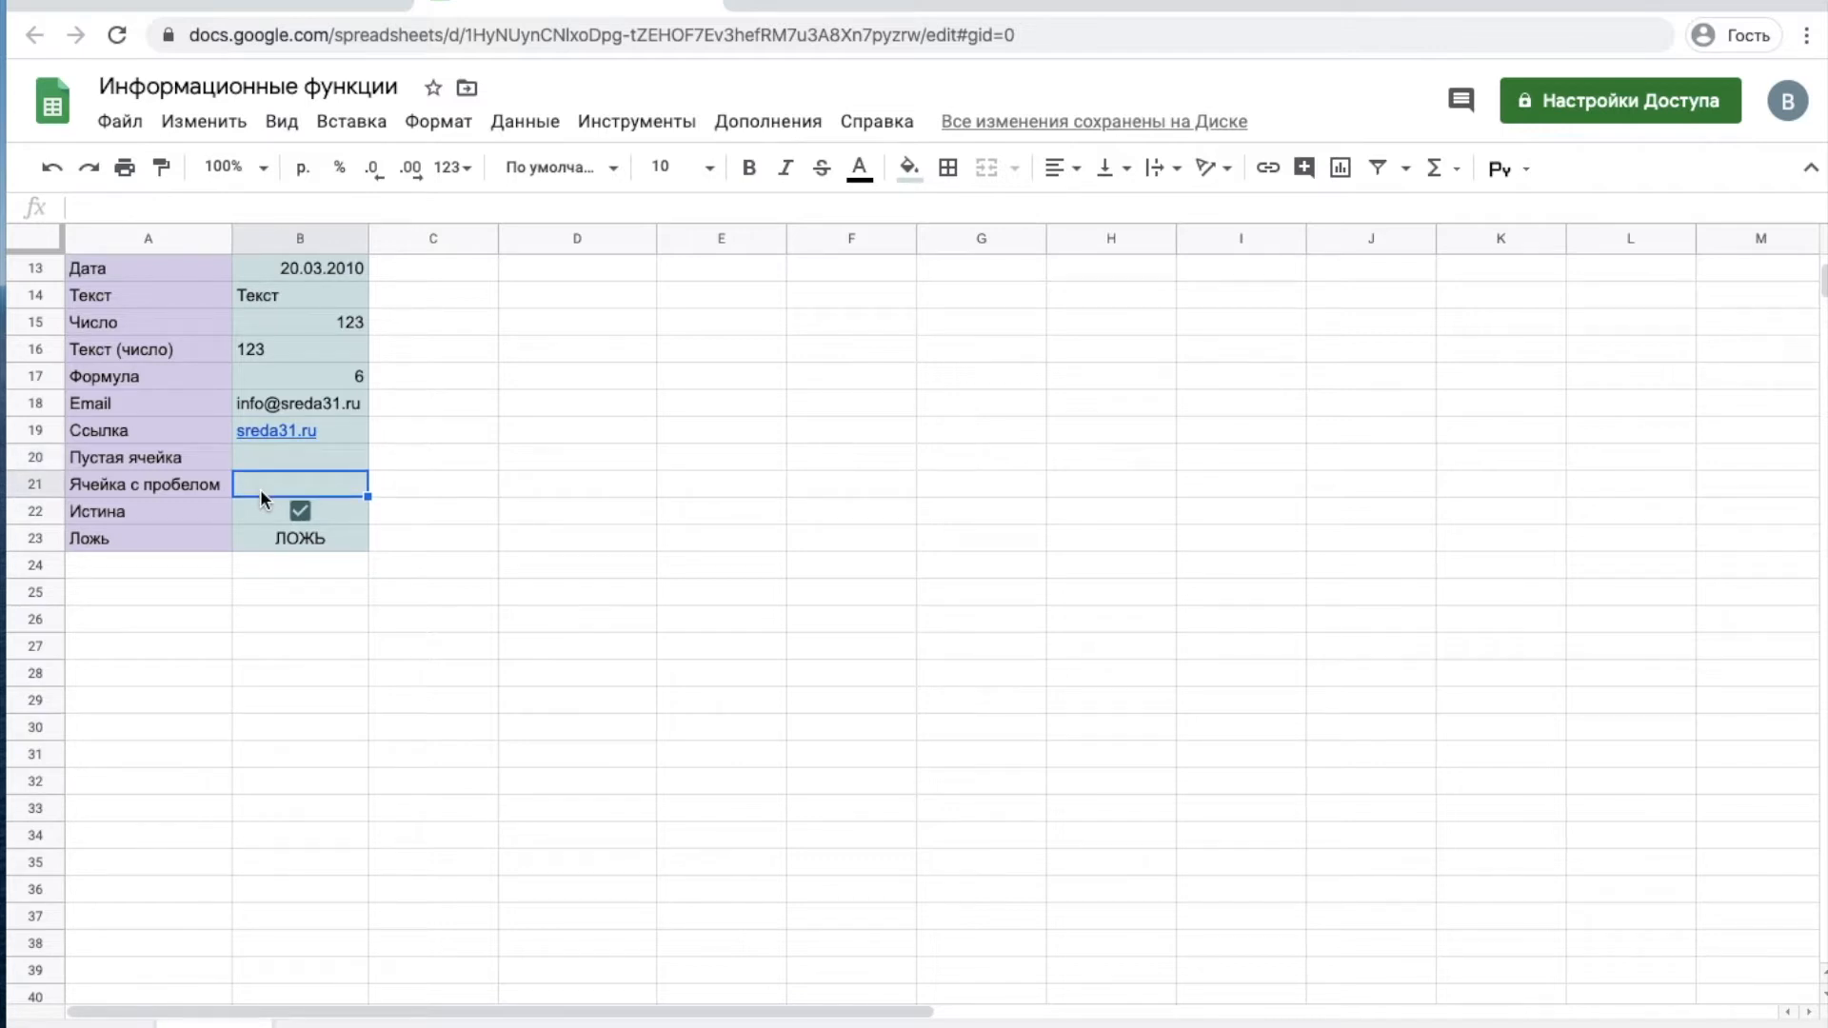
{"action": "left_click", "coordinate": [171, 209]}
{"action": "key", "text": "Return"}
- Examine the logical formulas in B22 and B23, the checkbox insertion option, and the ЕТЕКСТ function heading in row 10
{"action": "left_click", "coordinate": [328, 516]}
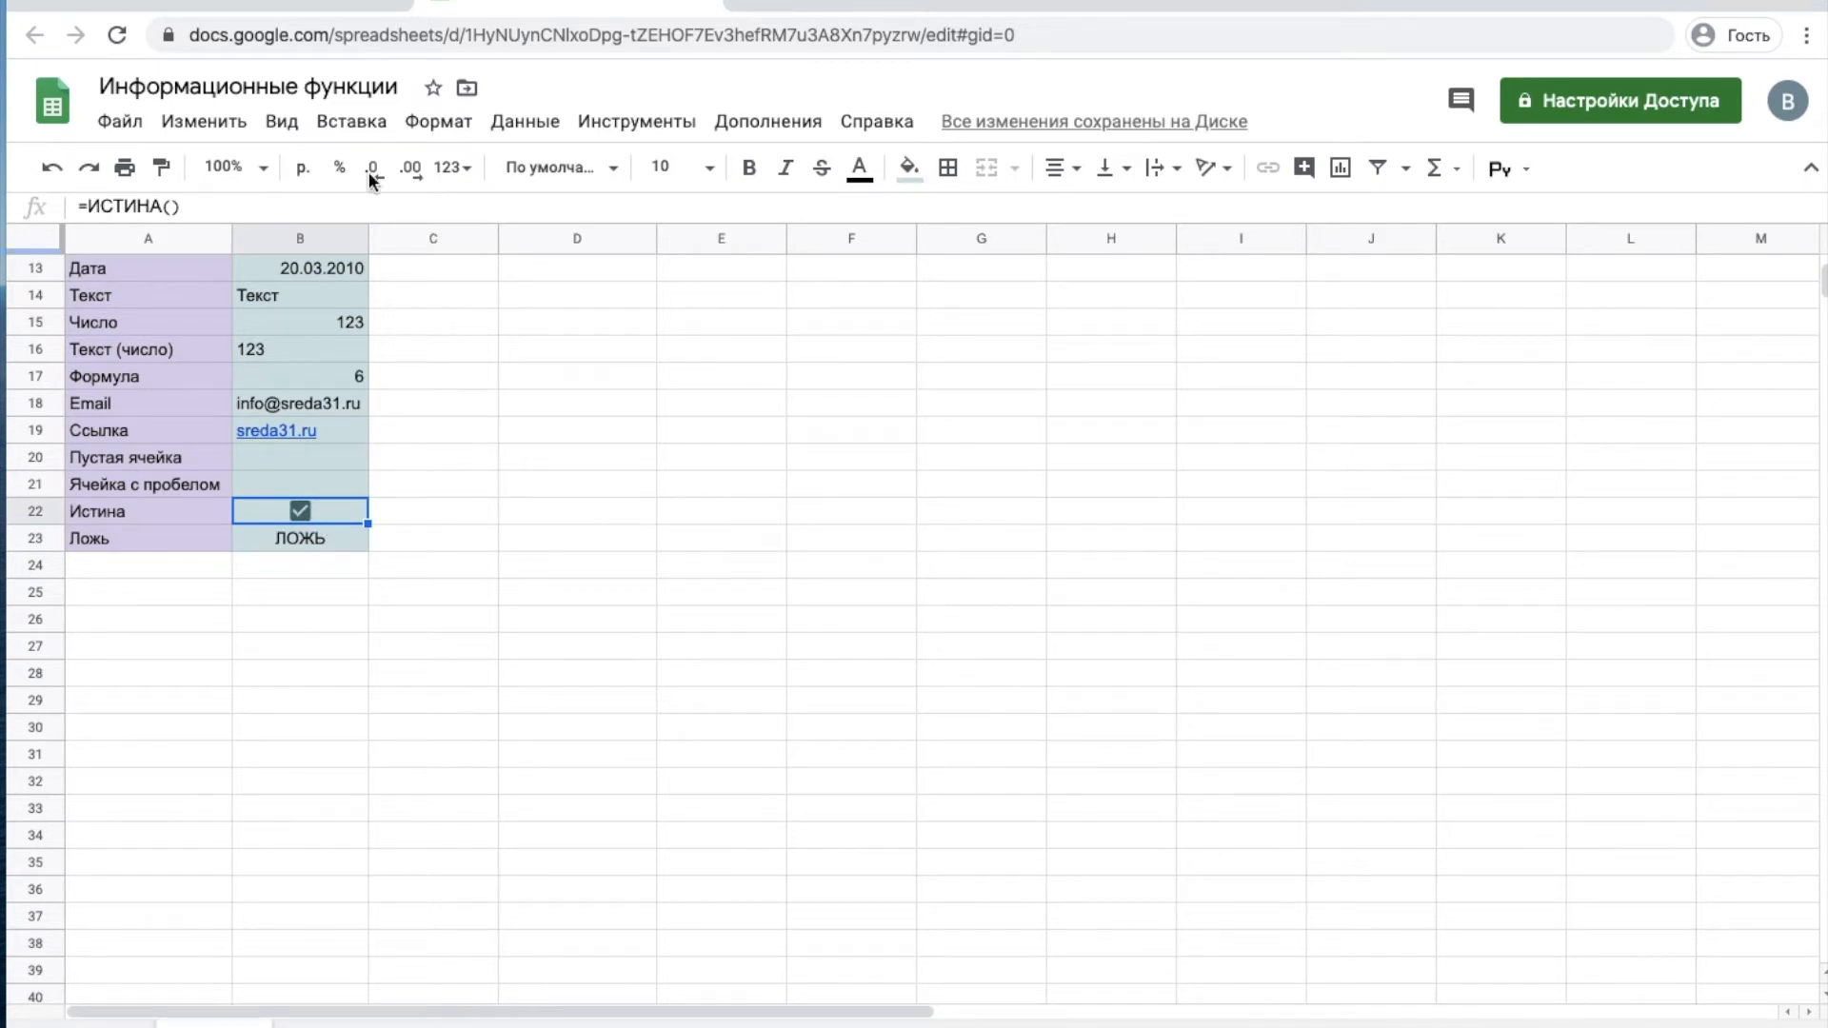
{"action": "left_click", "coordinate": [369, 122]}
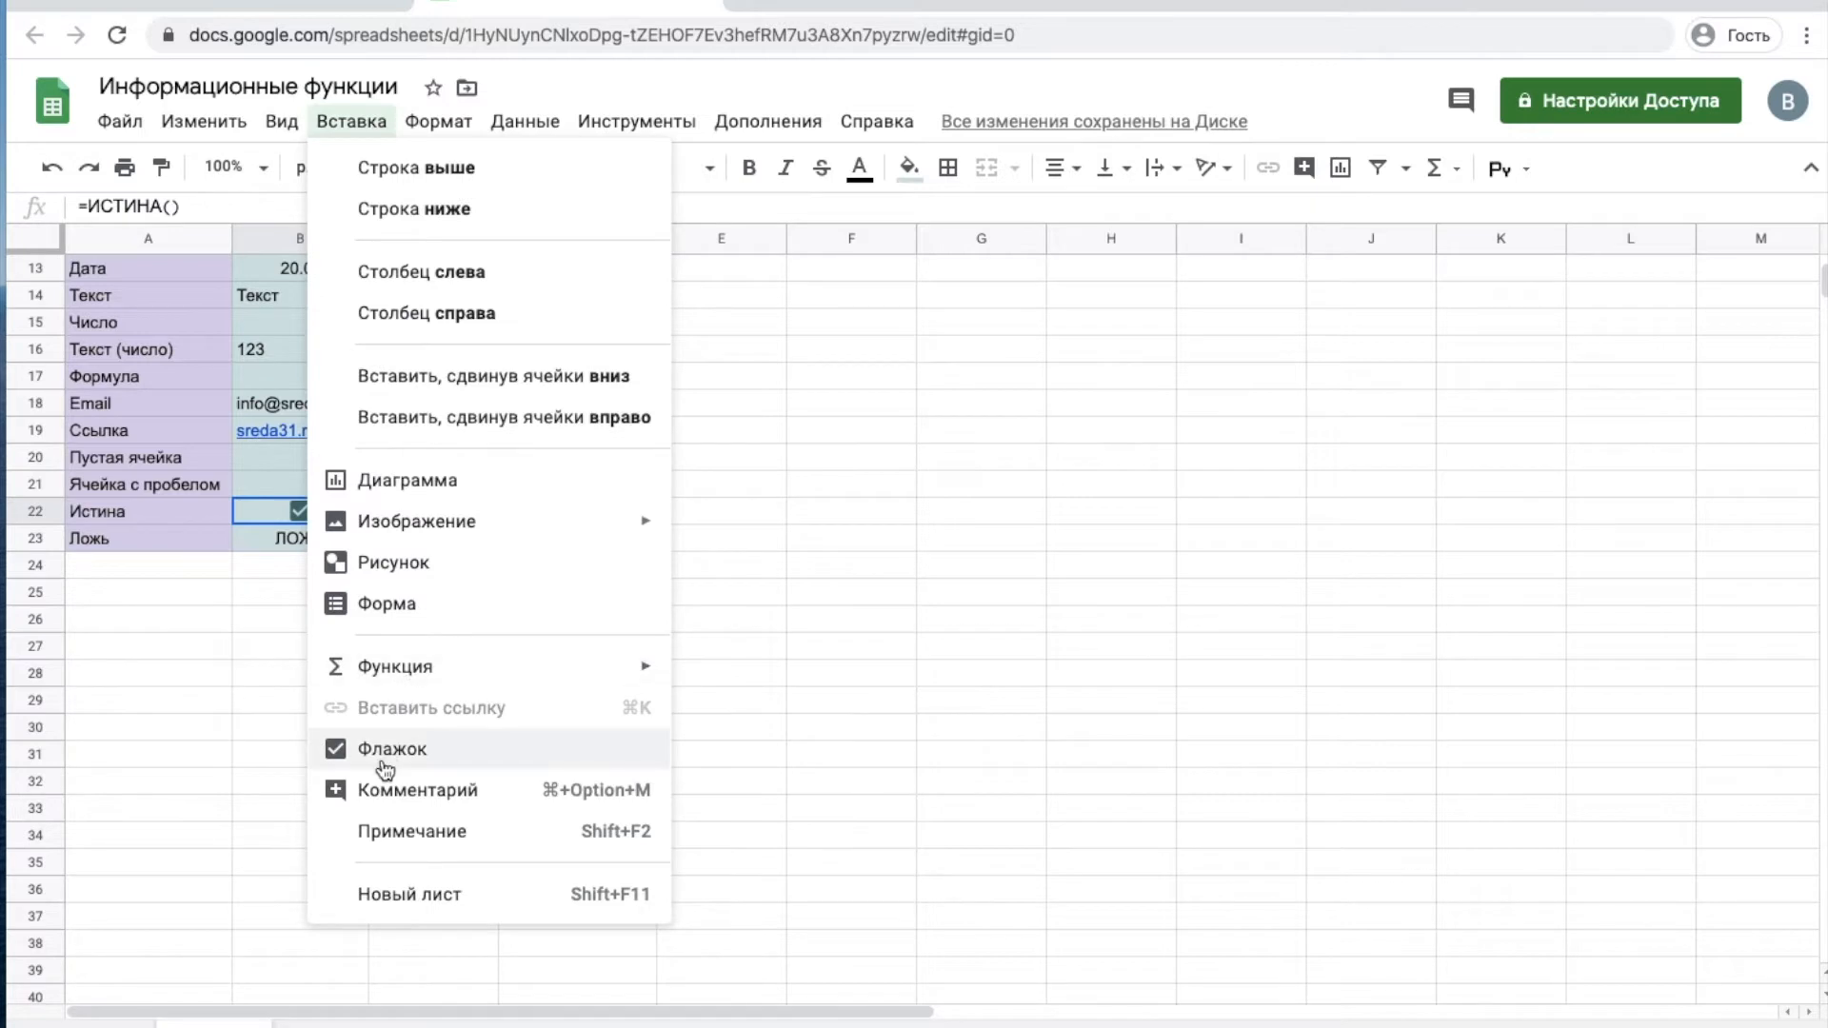
{"action": "left_click", "coordinate": [243, 507]}
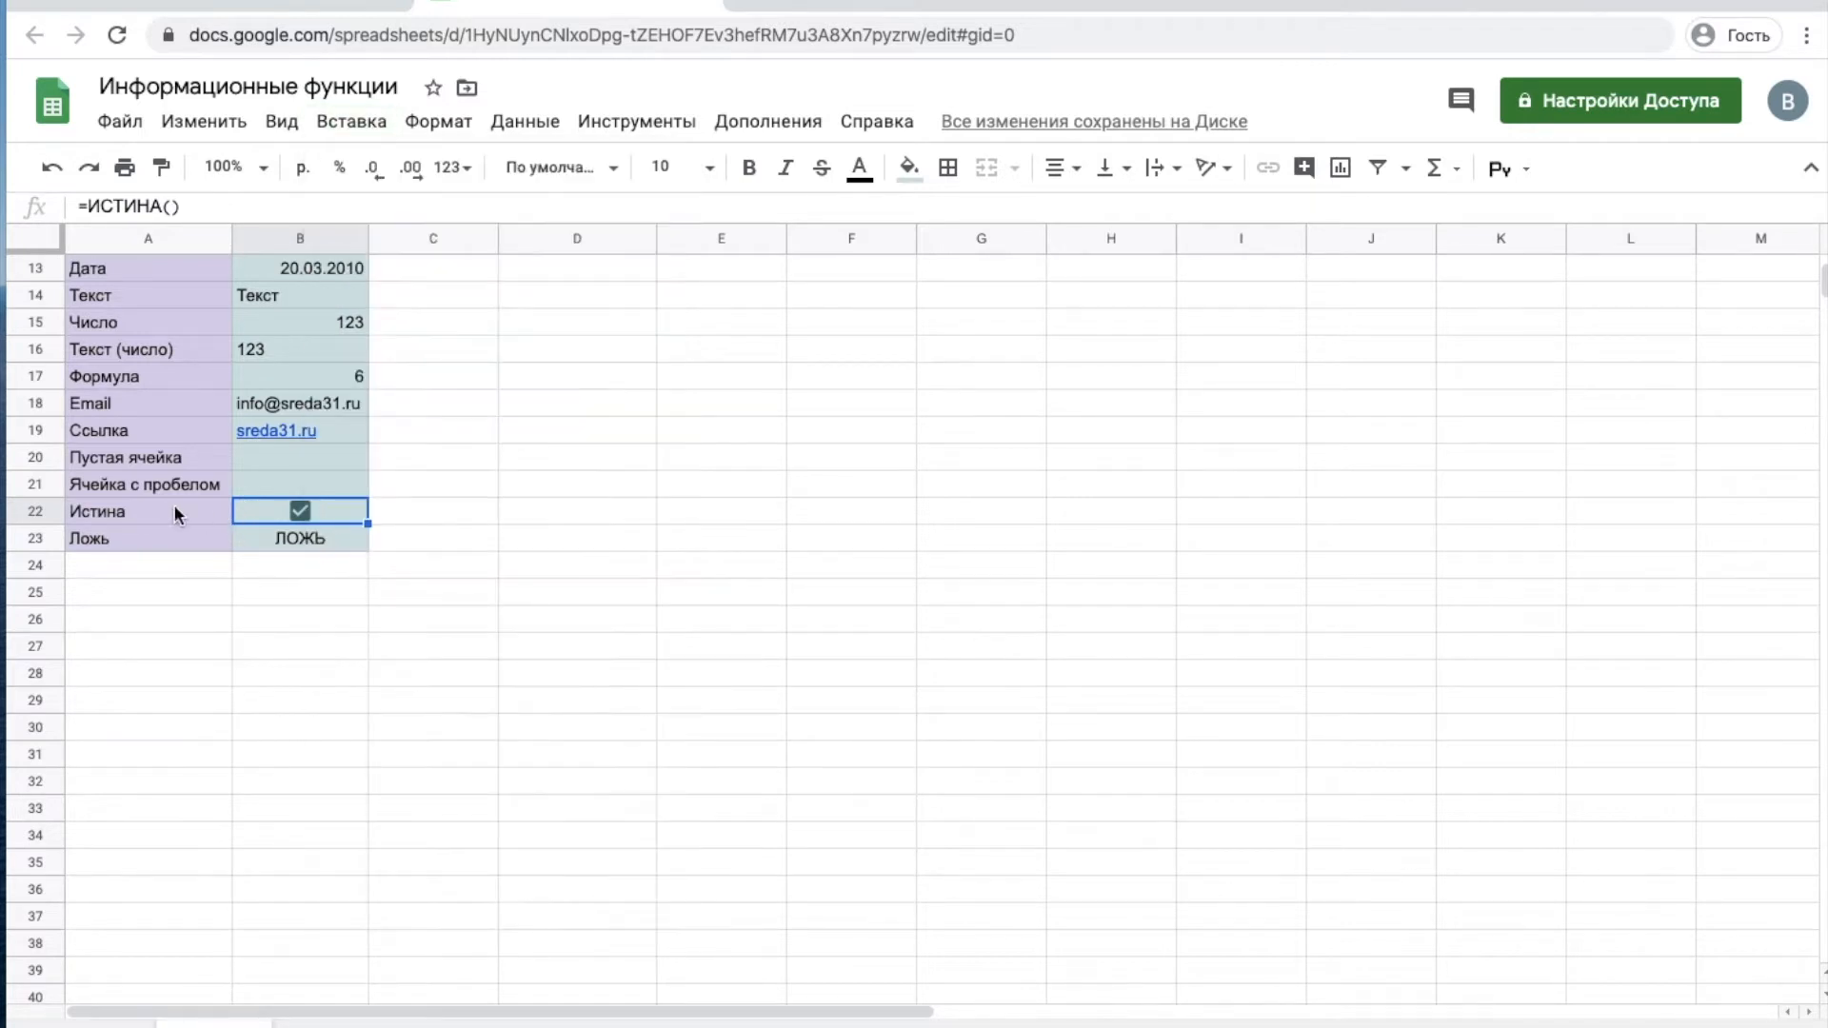
{"action": "left_click", "coordinate": [308, 539]}
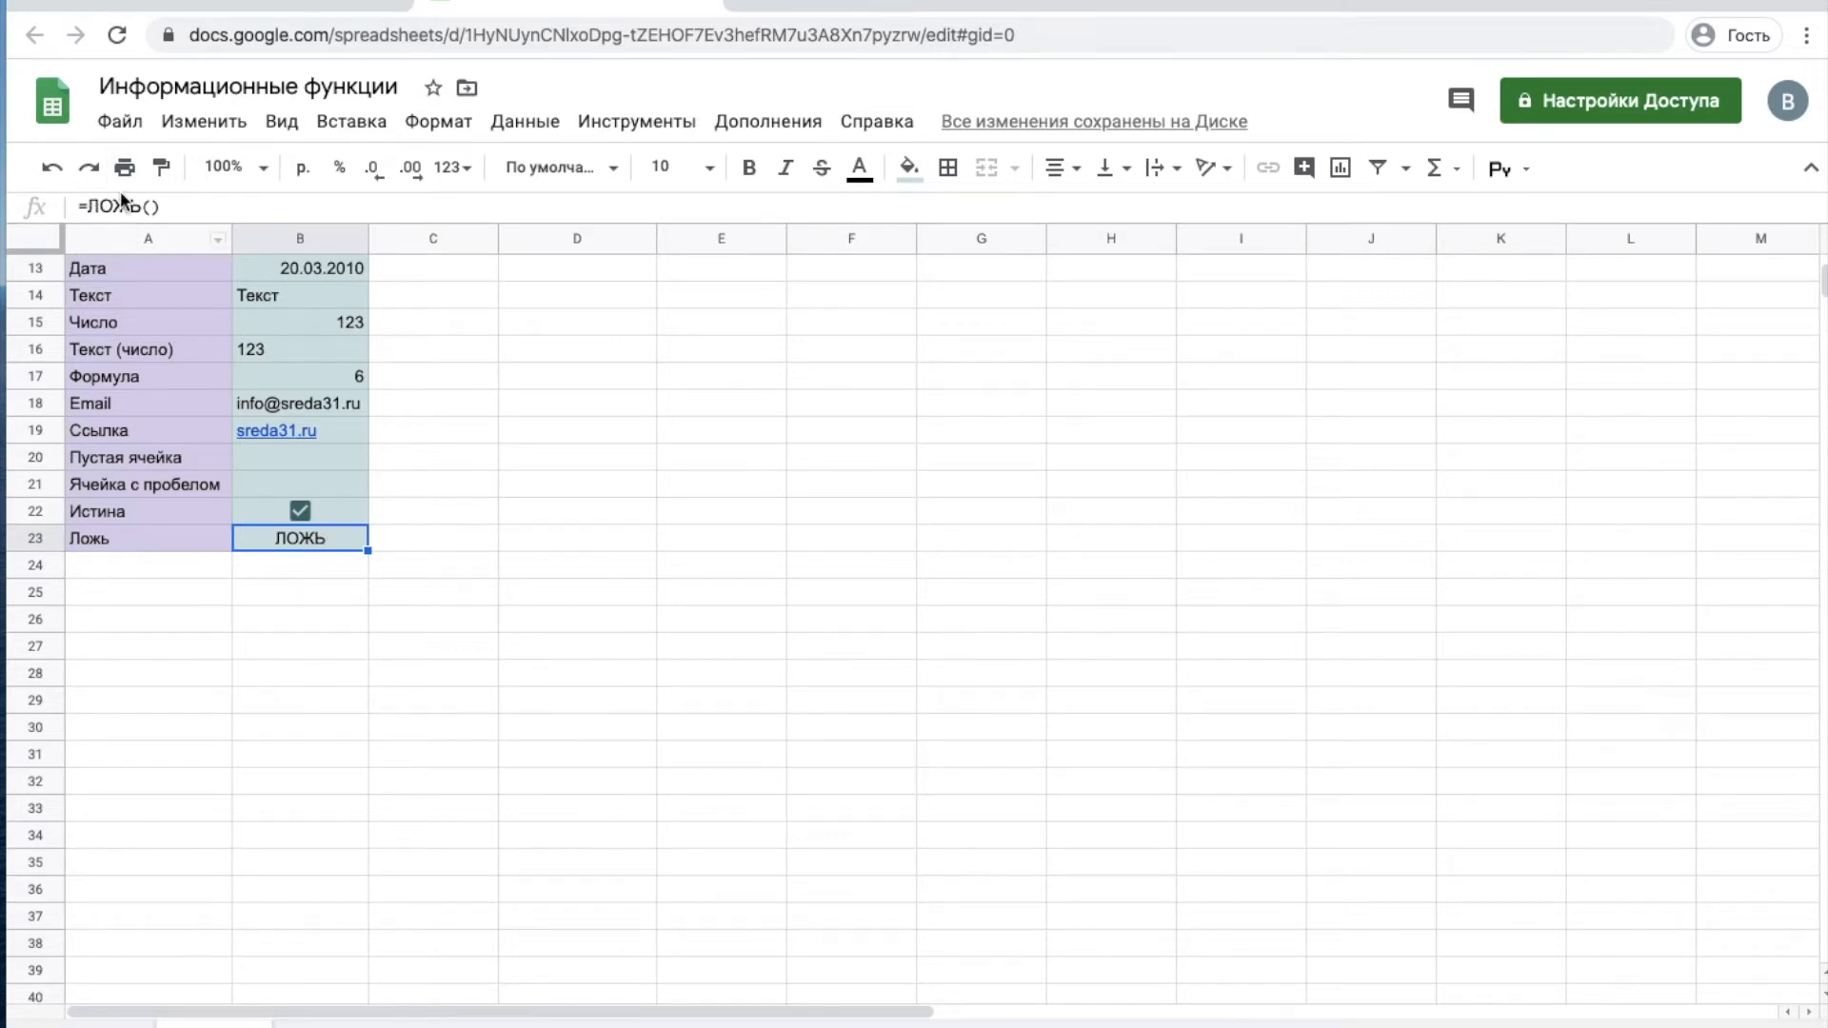
{"action": "left_click", "coordinate": [255, 514]}
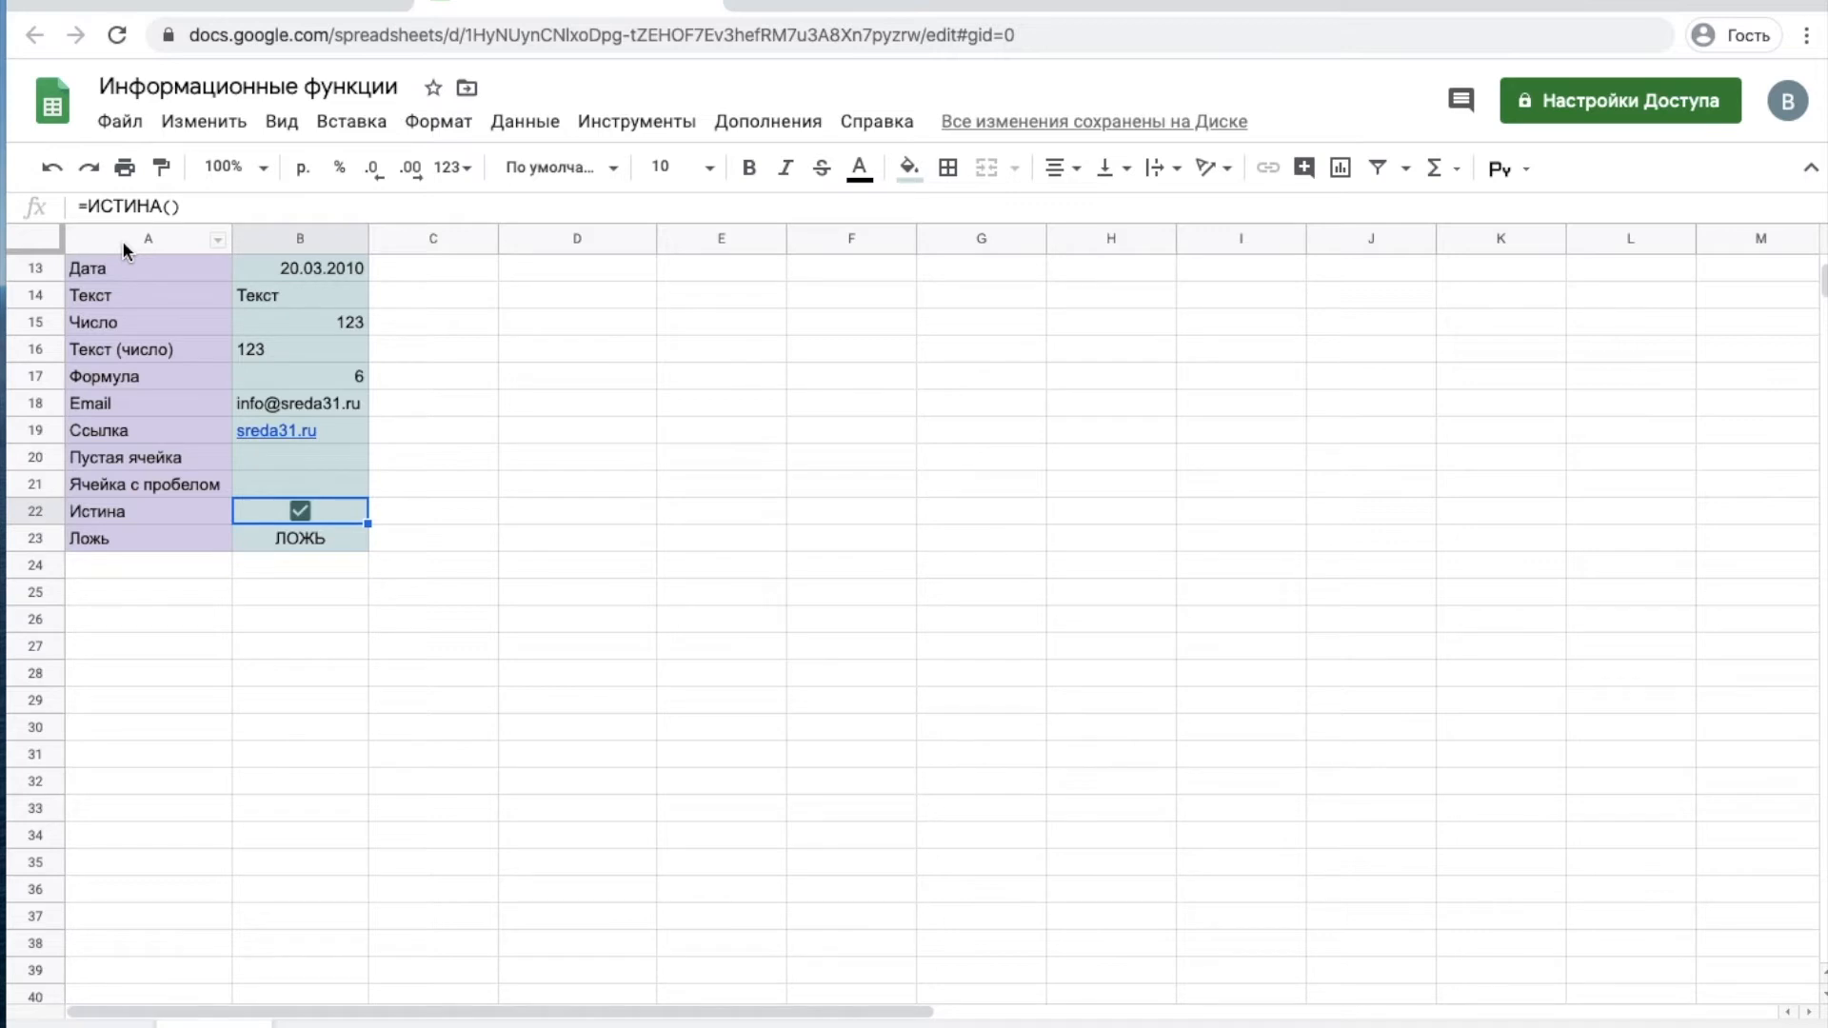
{"action": "left_click", "coordinate": [158, 275]}
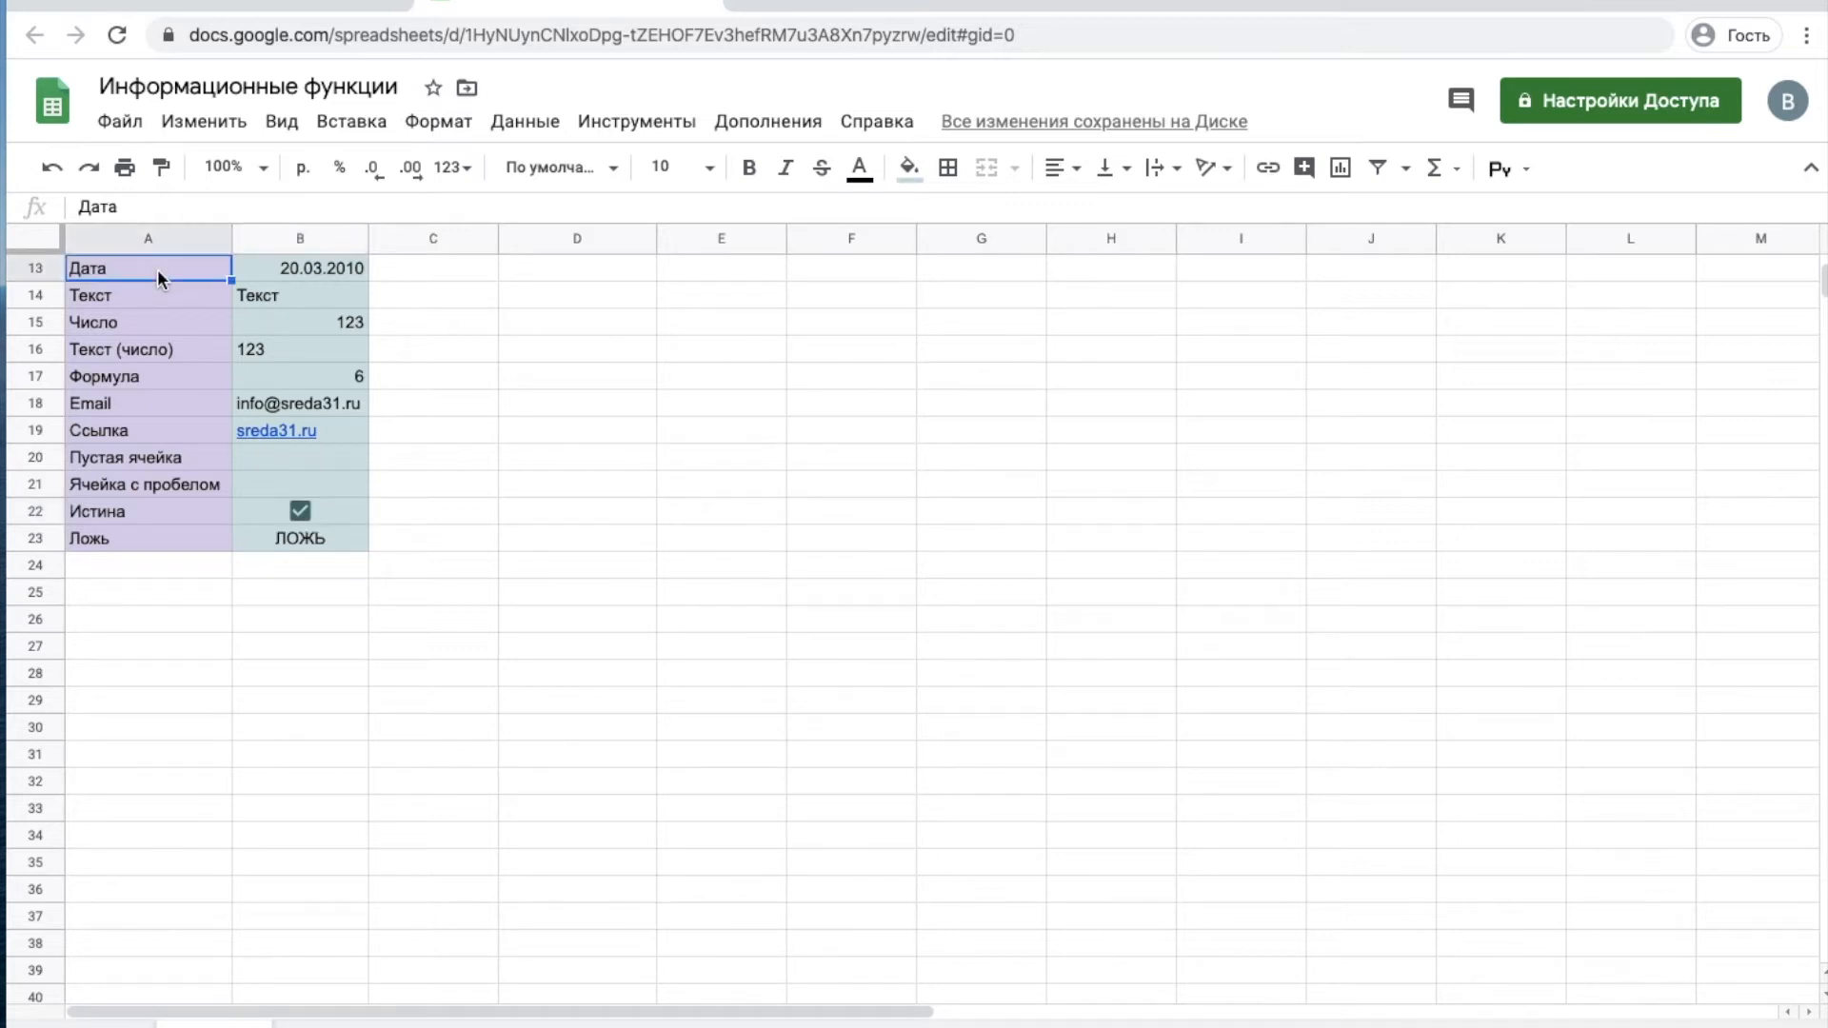
{"action": "key", "text": "Up"}
{"action": "key", "text": "Up"}
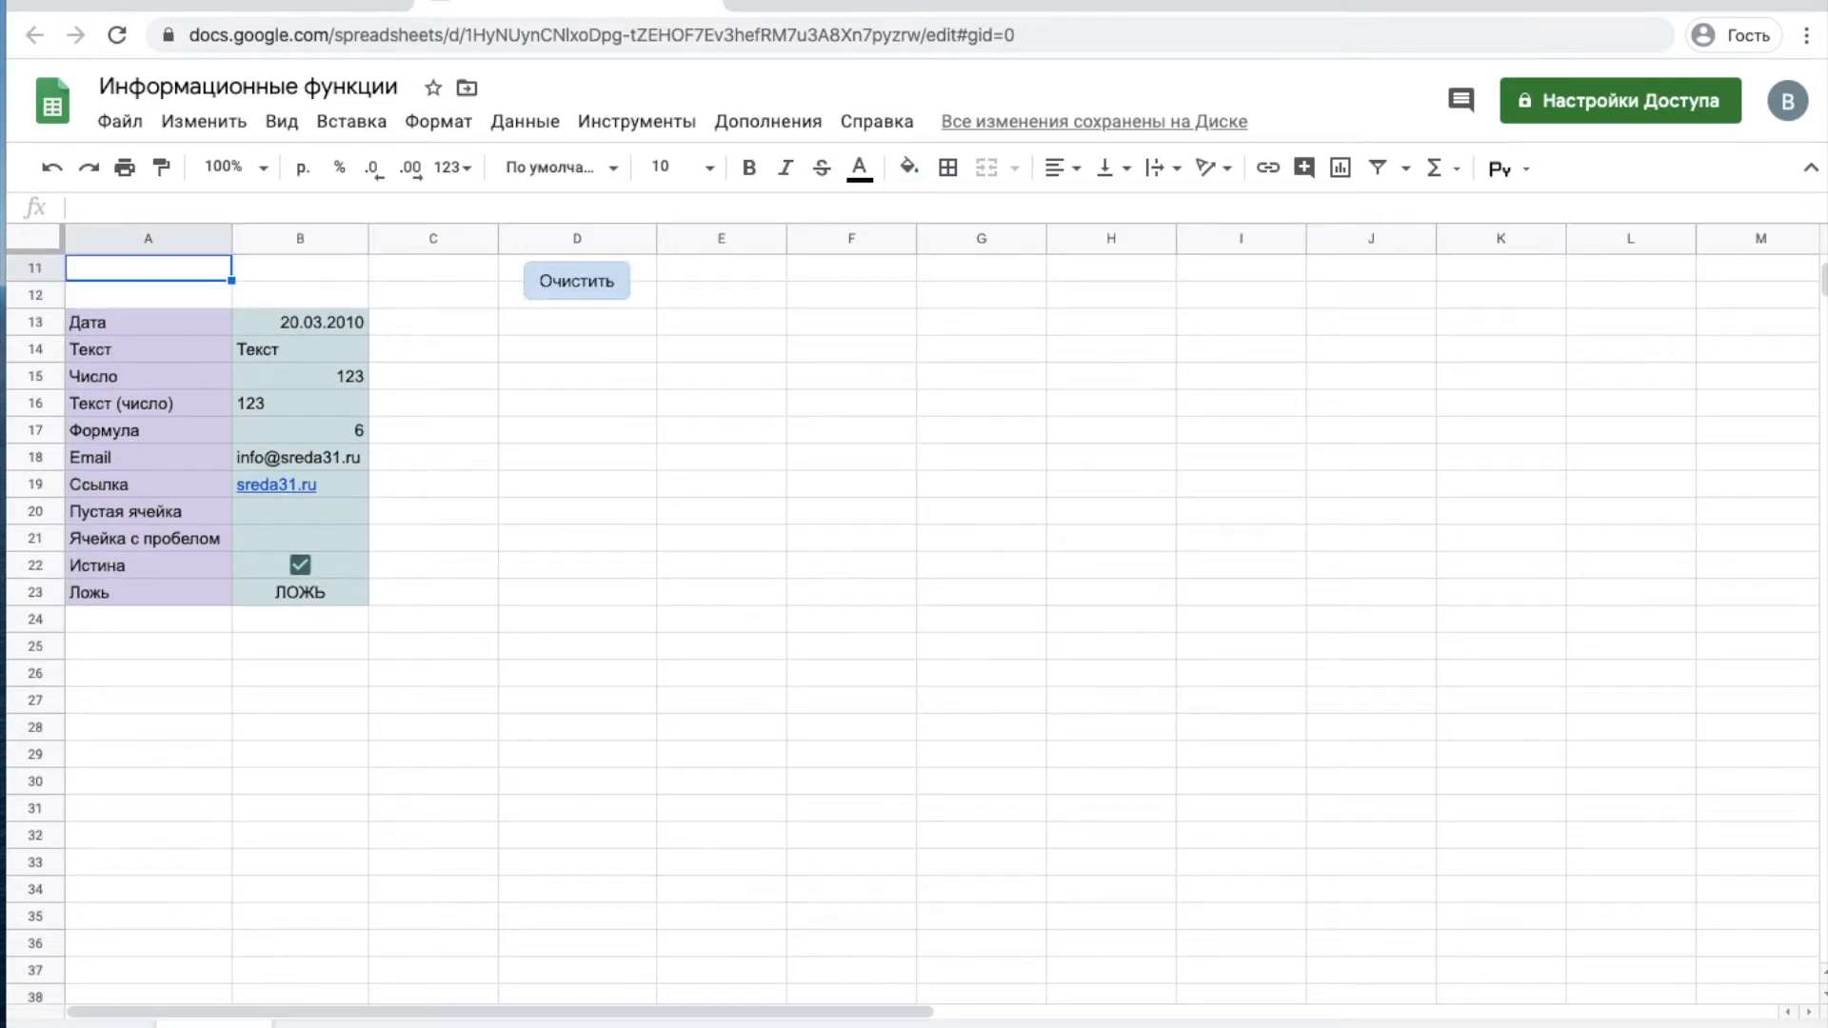
{"action": "key", "text": "Up"}
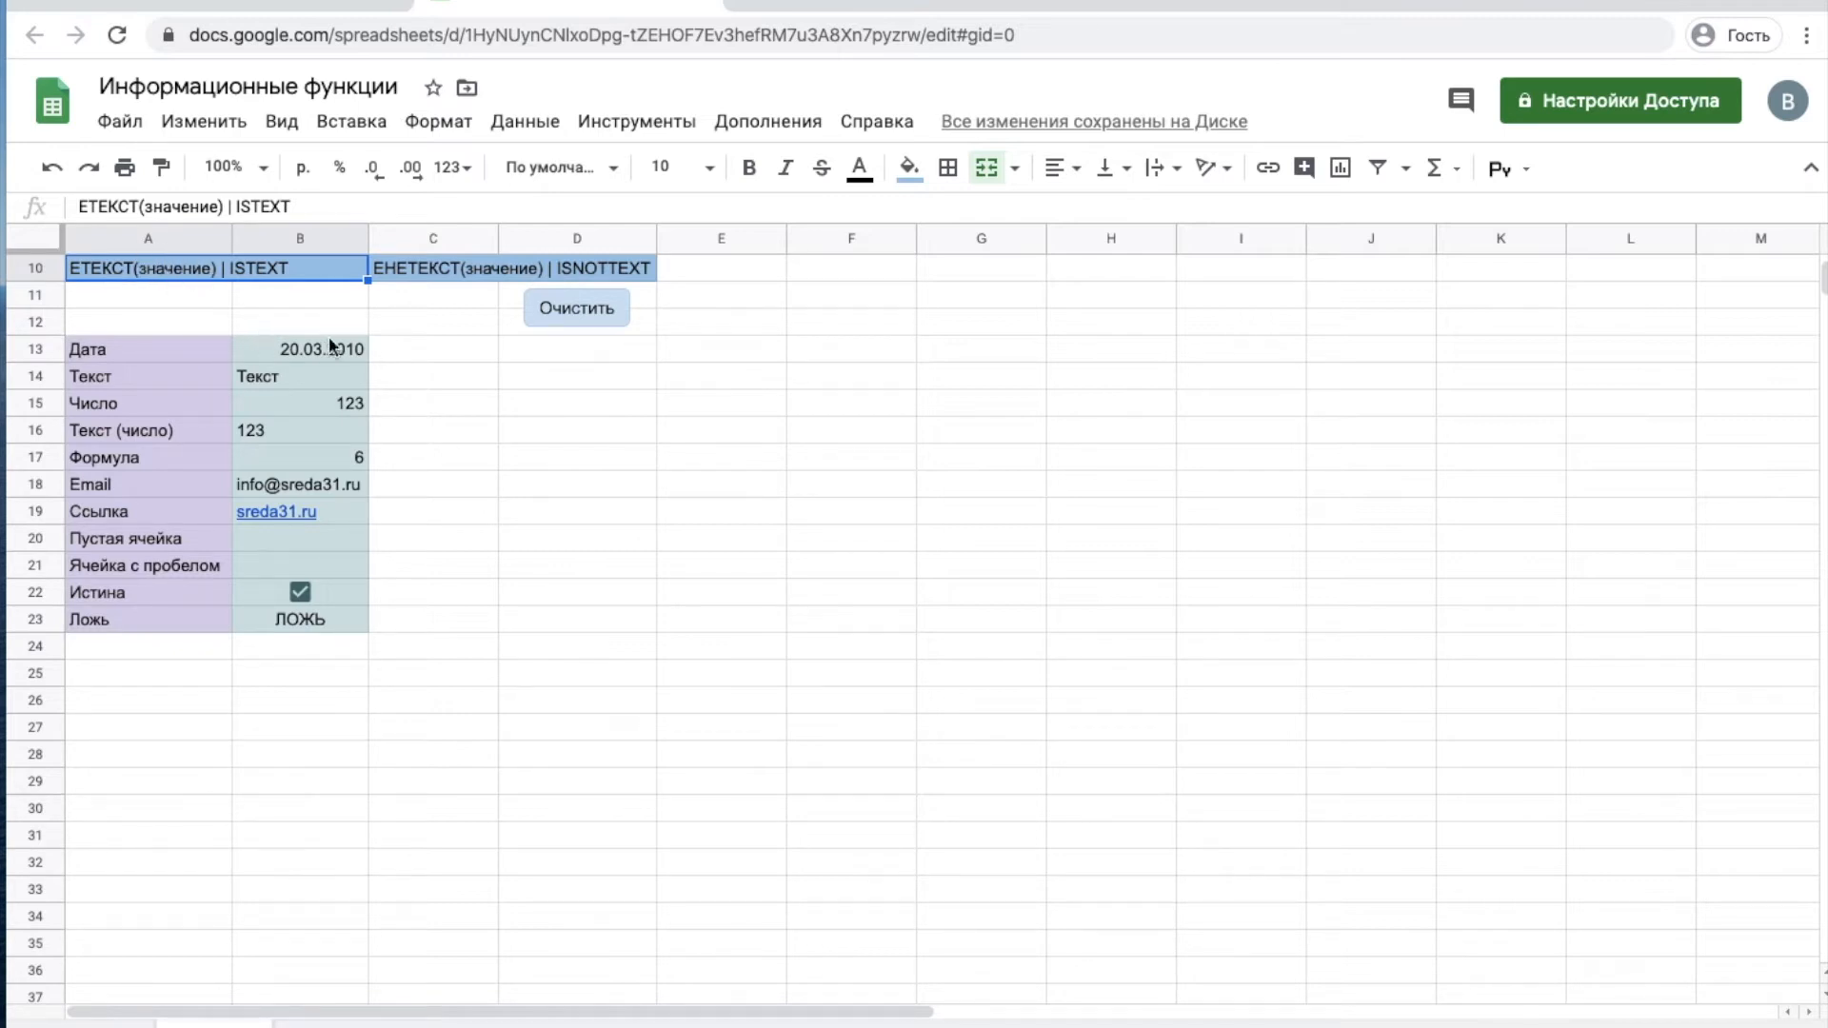
- Enter =ЕТЕКСТ(B13) in C13 and fill the formula down to C23
{"action": "left_click", "coordinate": [422, 350]}
{"action": "type", "text": "=t"}
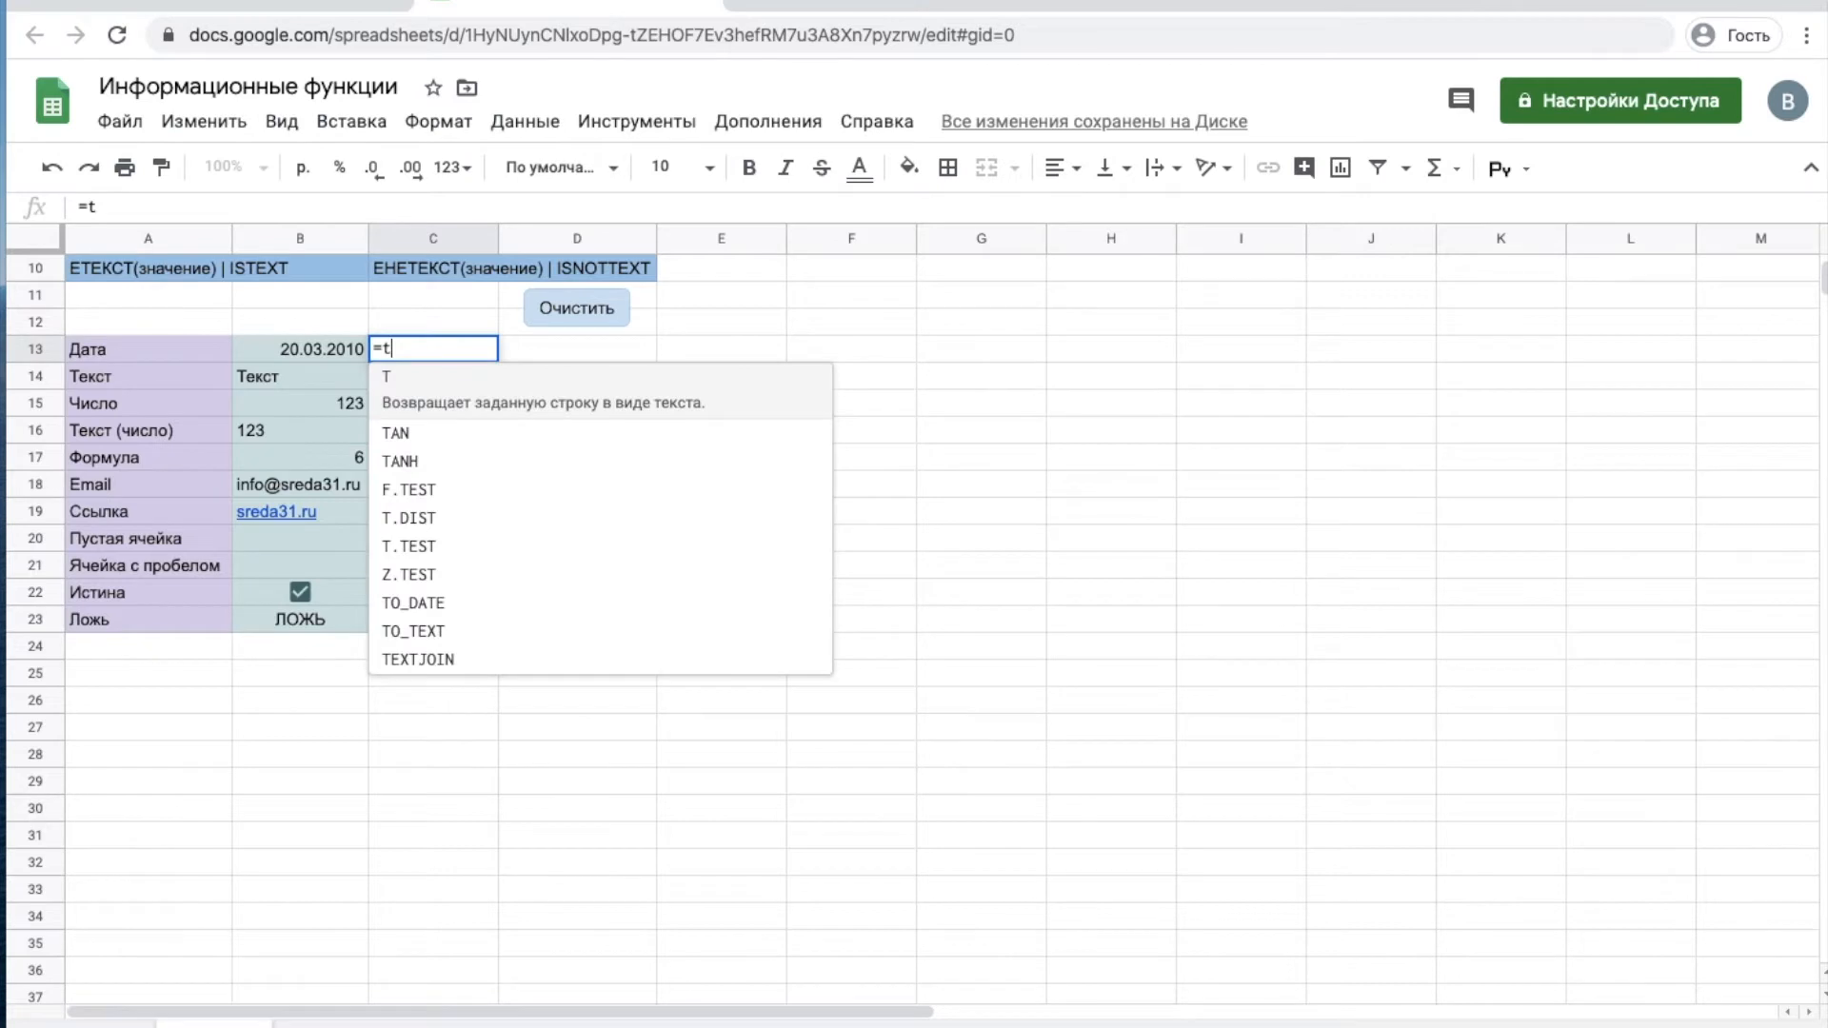
{"action": "key", "text": "BackSpace"}
{"action": "type", "text": "ете"}
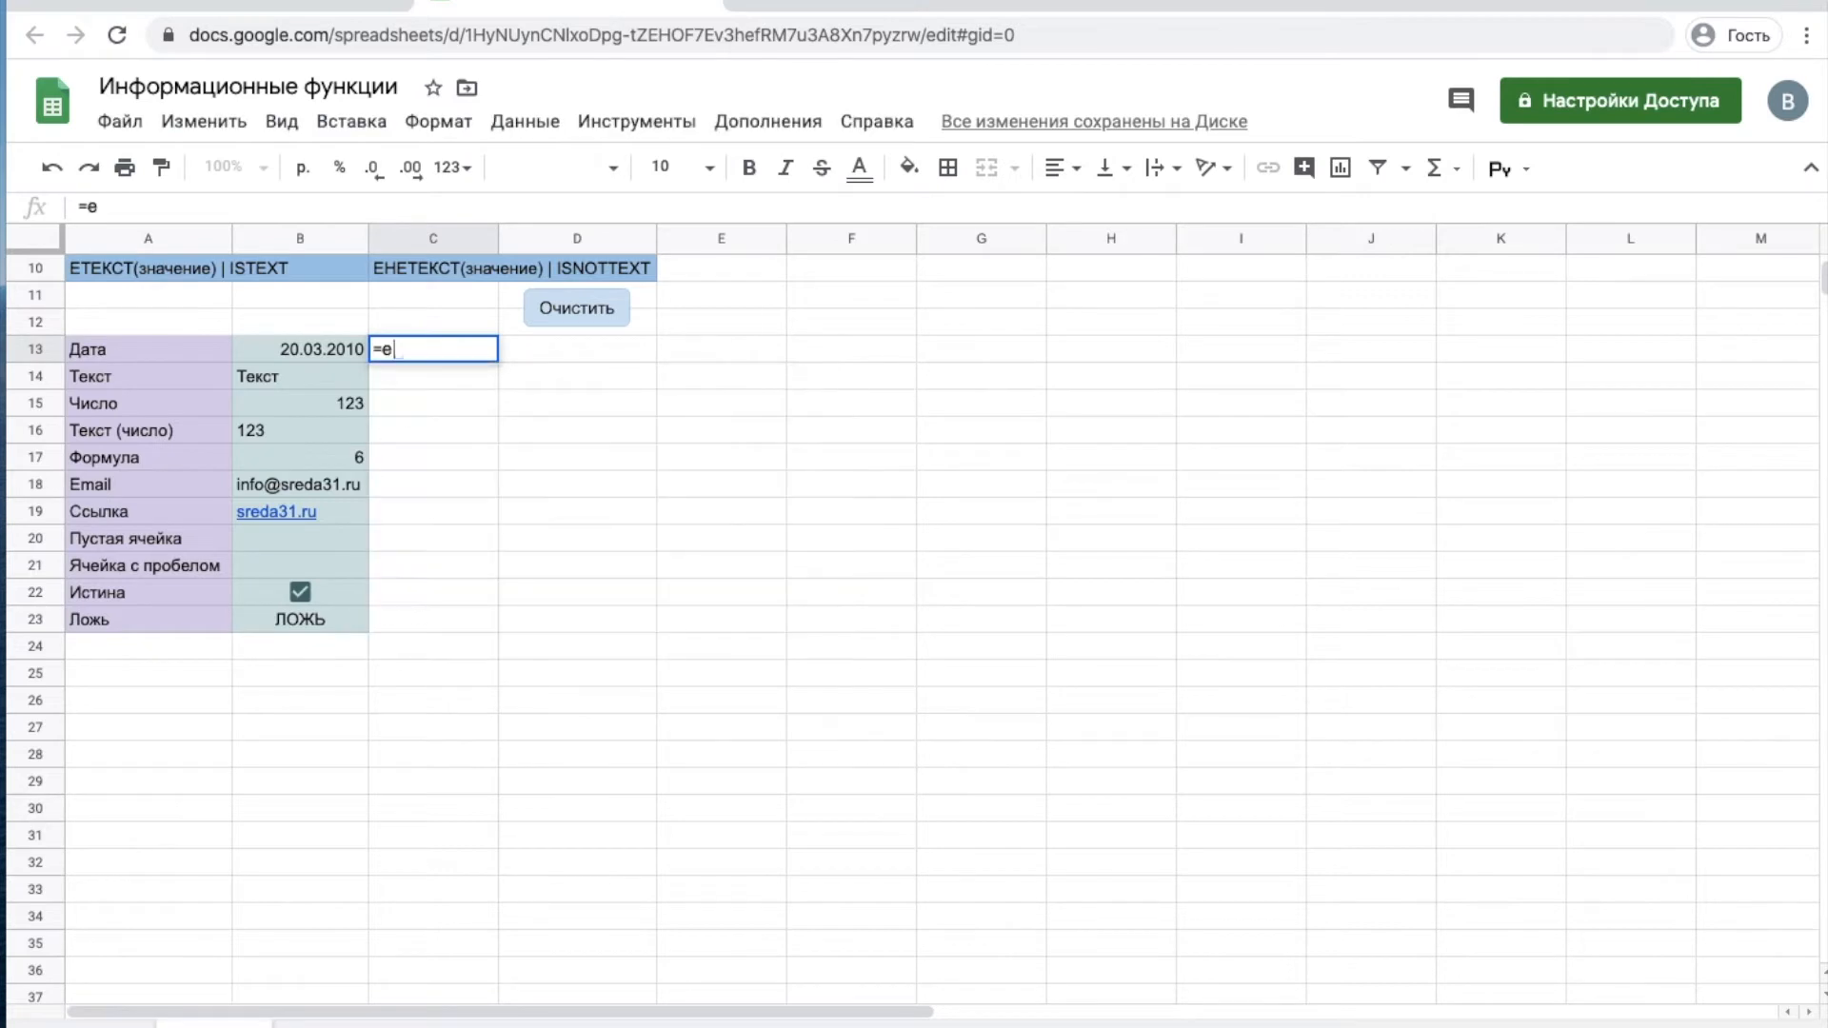
{"action": "key", "text": "Tab"}
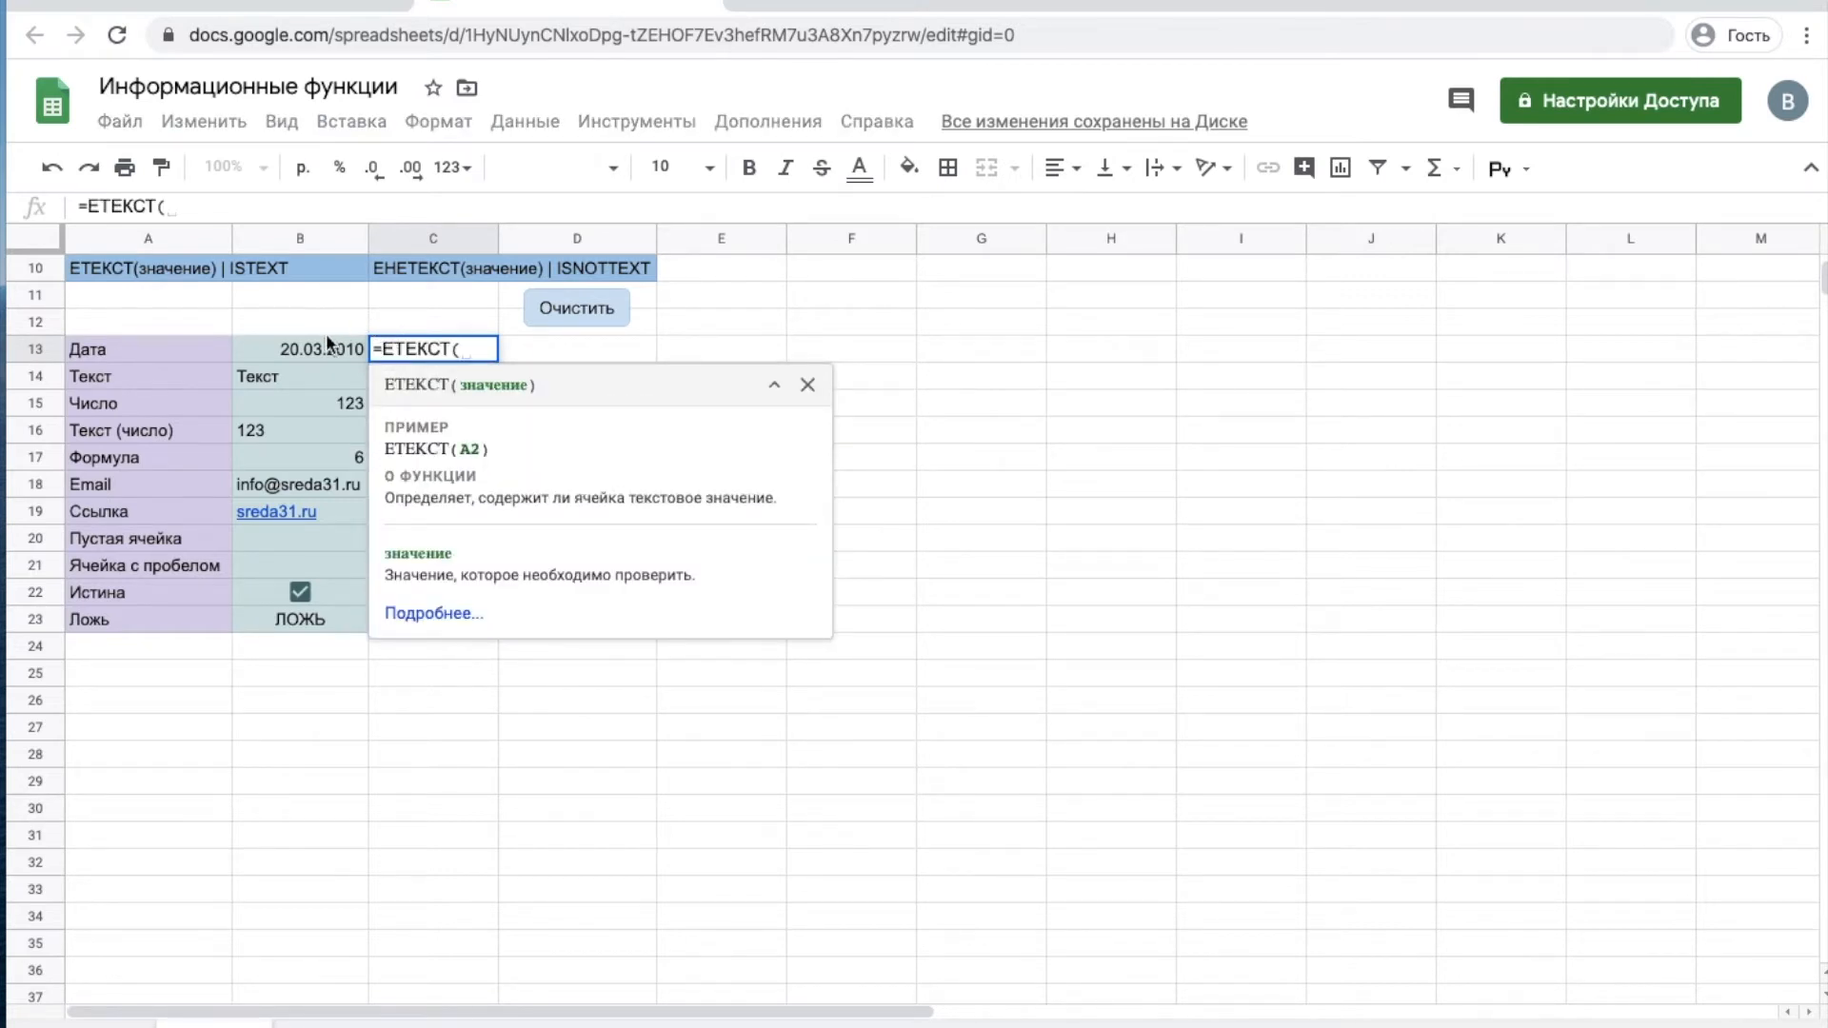
{"action": "left_click", "coordinate": [311, 354]}
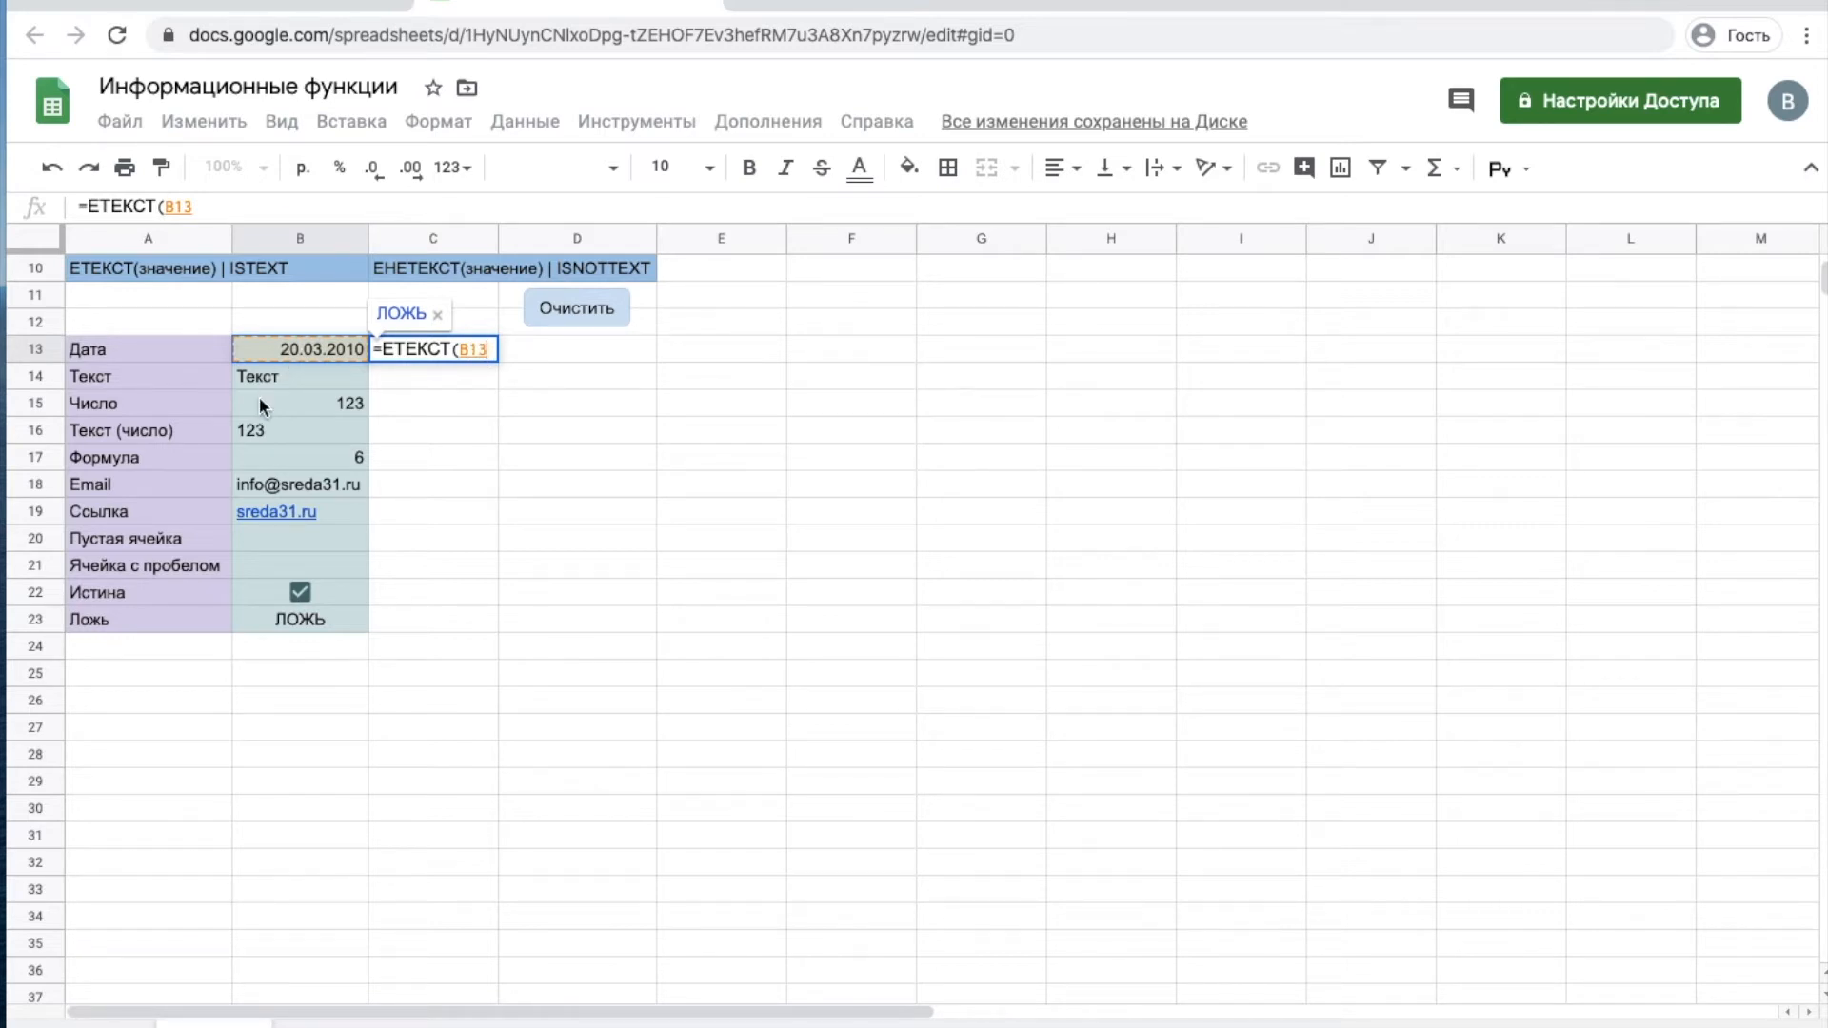
{"action": "key", "text": "Return"}
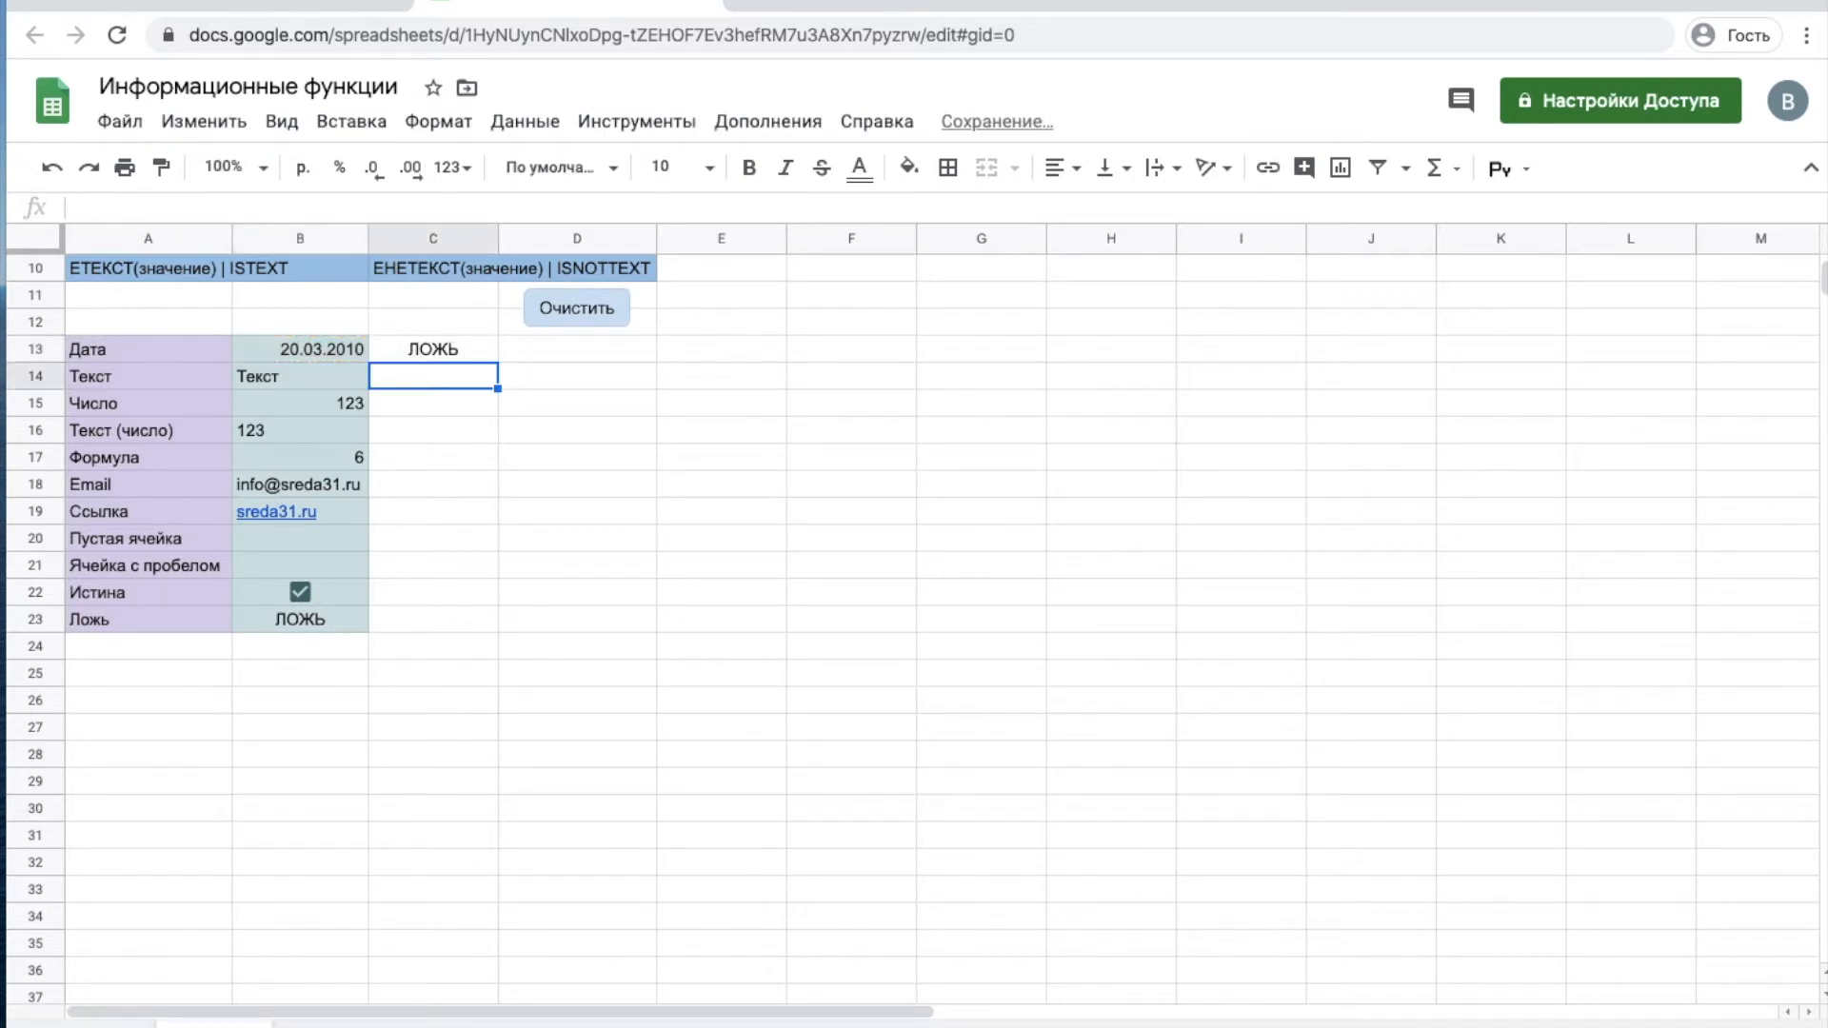
{"action": "left_click", "coordinate": [482, 345]}
{"action": "left_click_drag", "start_coordinate": [495, 360], "coordinate": [483, 621]}
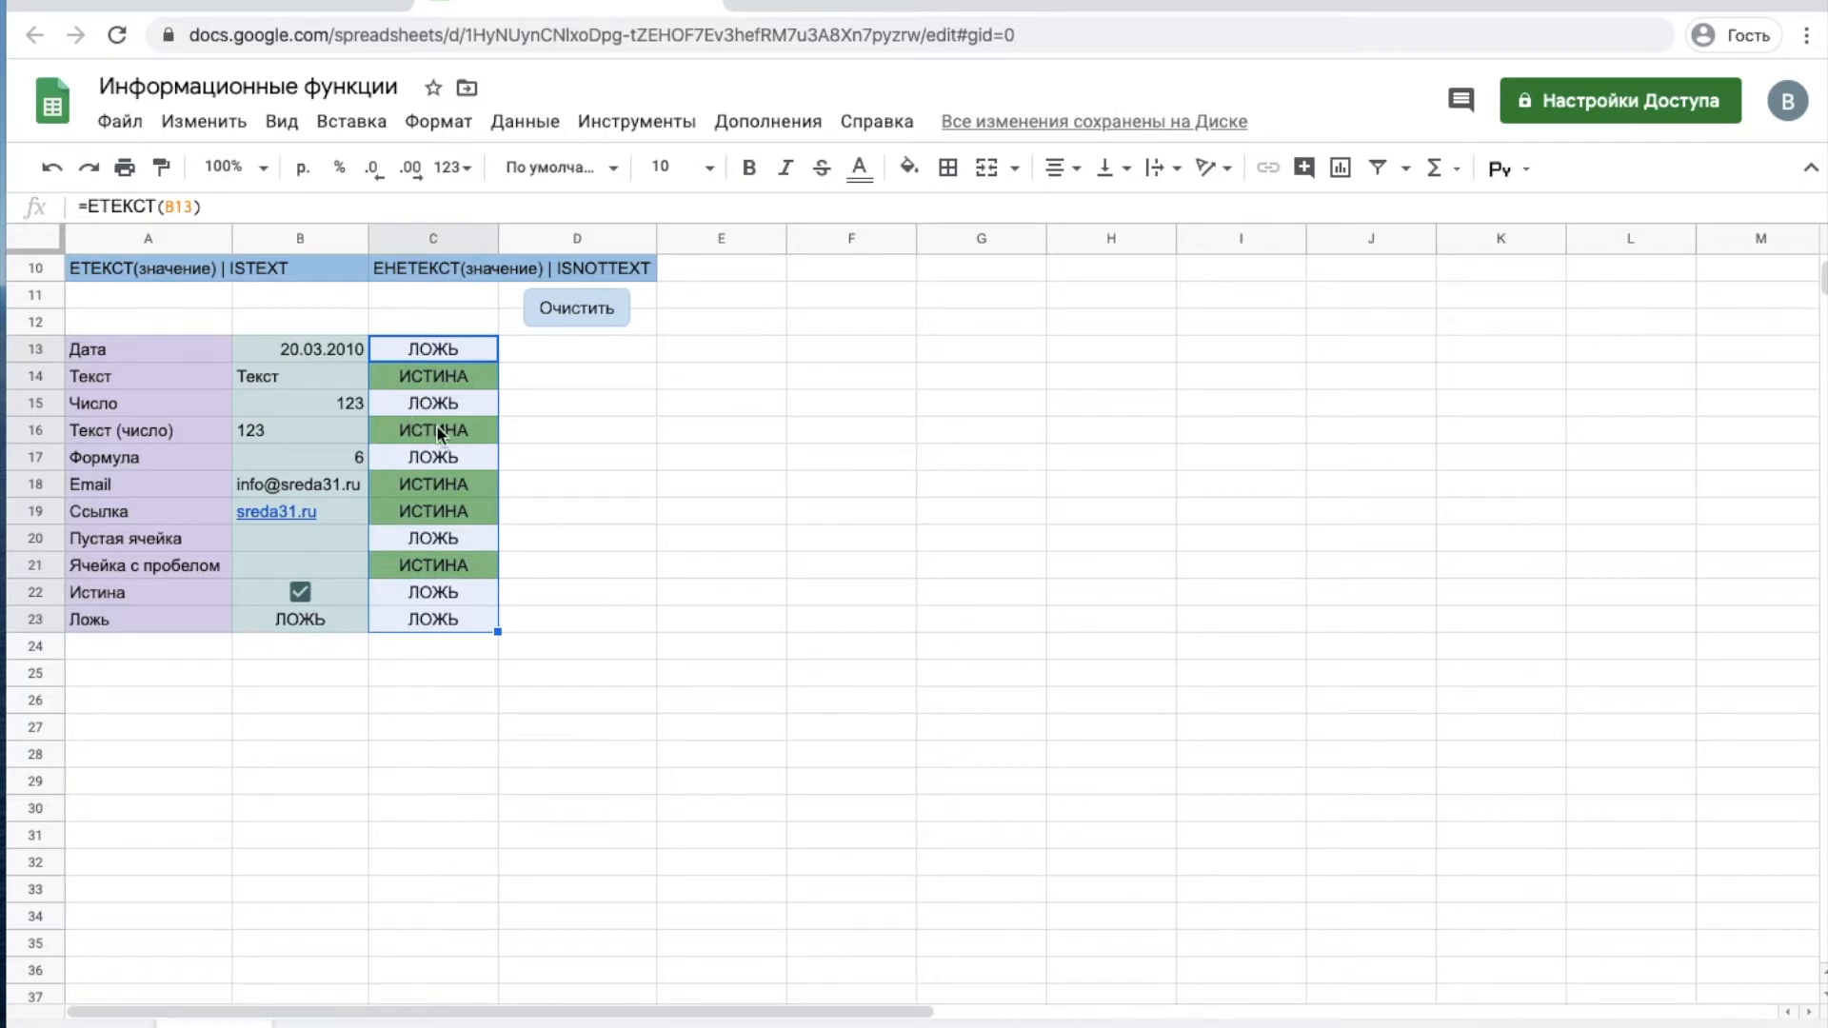
- Compare the ЕТЕКСТ results in column C with the source values for the text, text-number, space-containing and empty cells in column B
{"action": "left_click", "coordinate": [428, 512]}
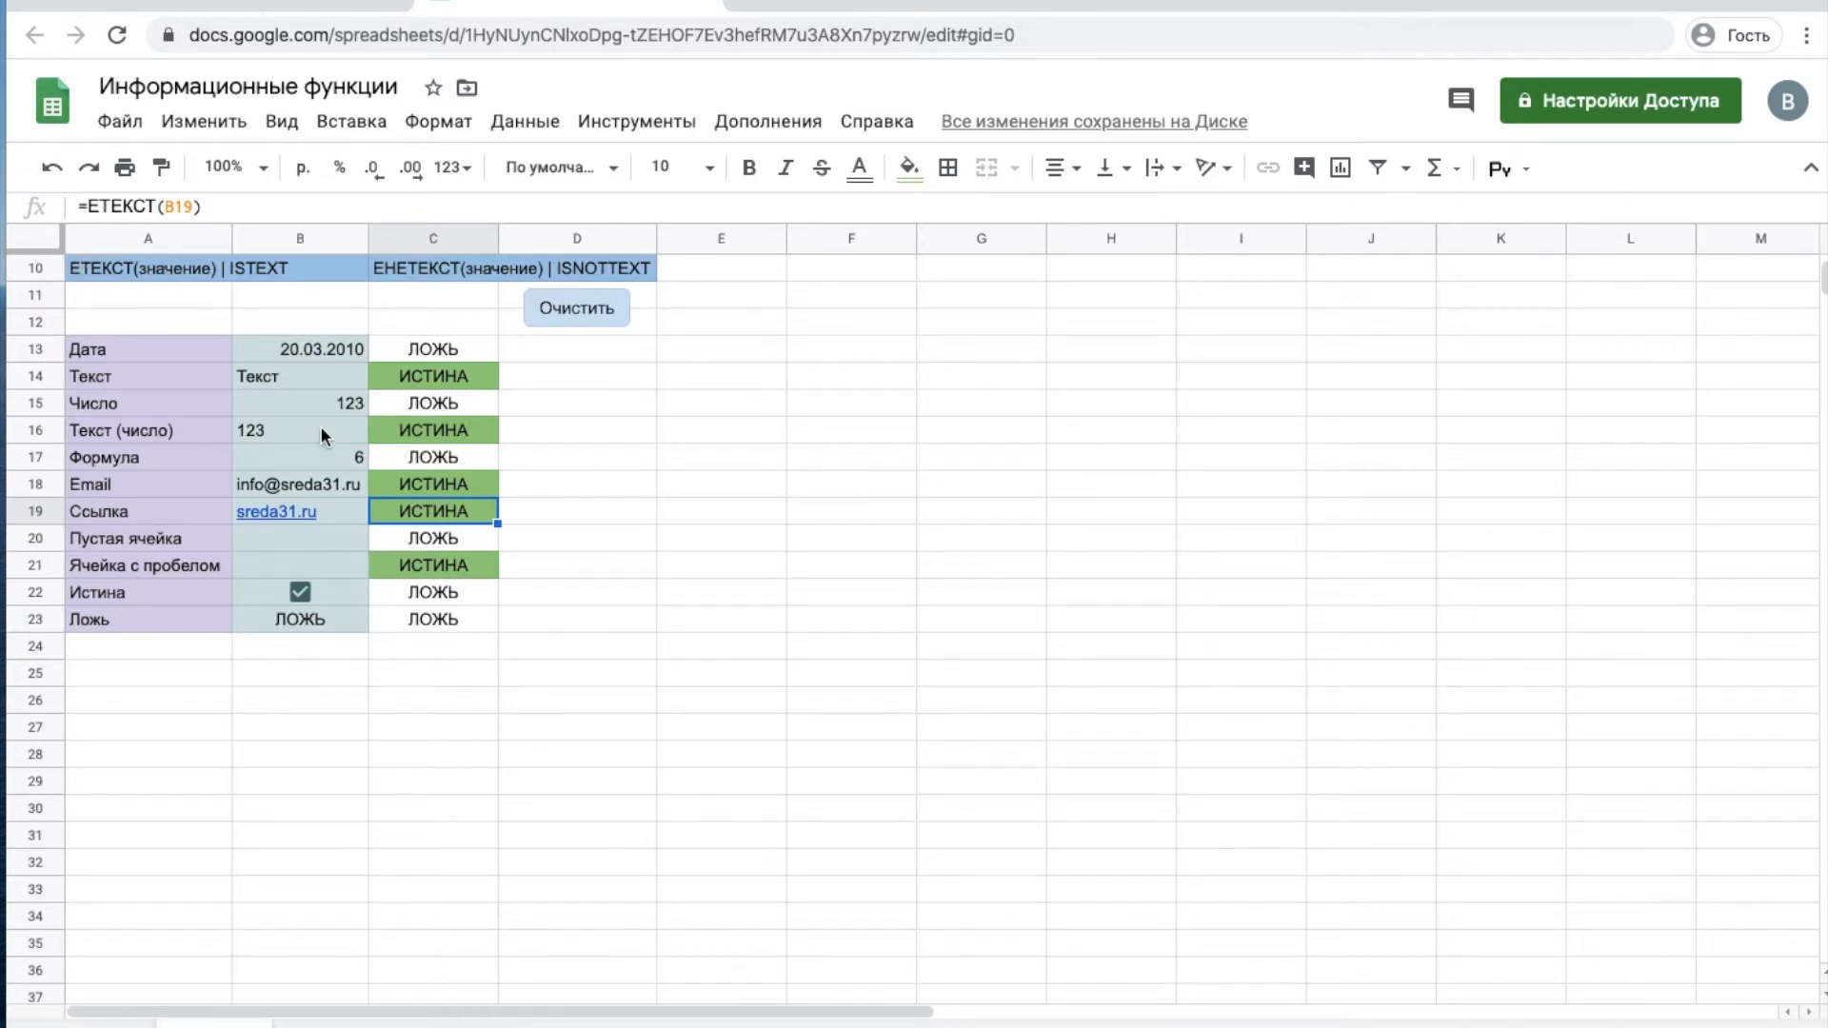
{"action": "left_click", "coordinate": [408, 381]}
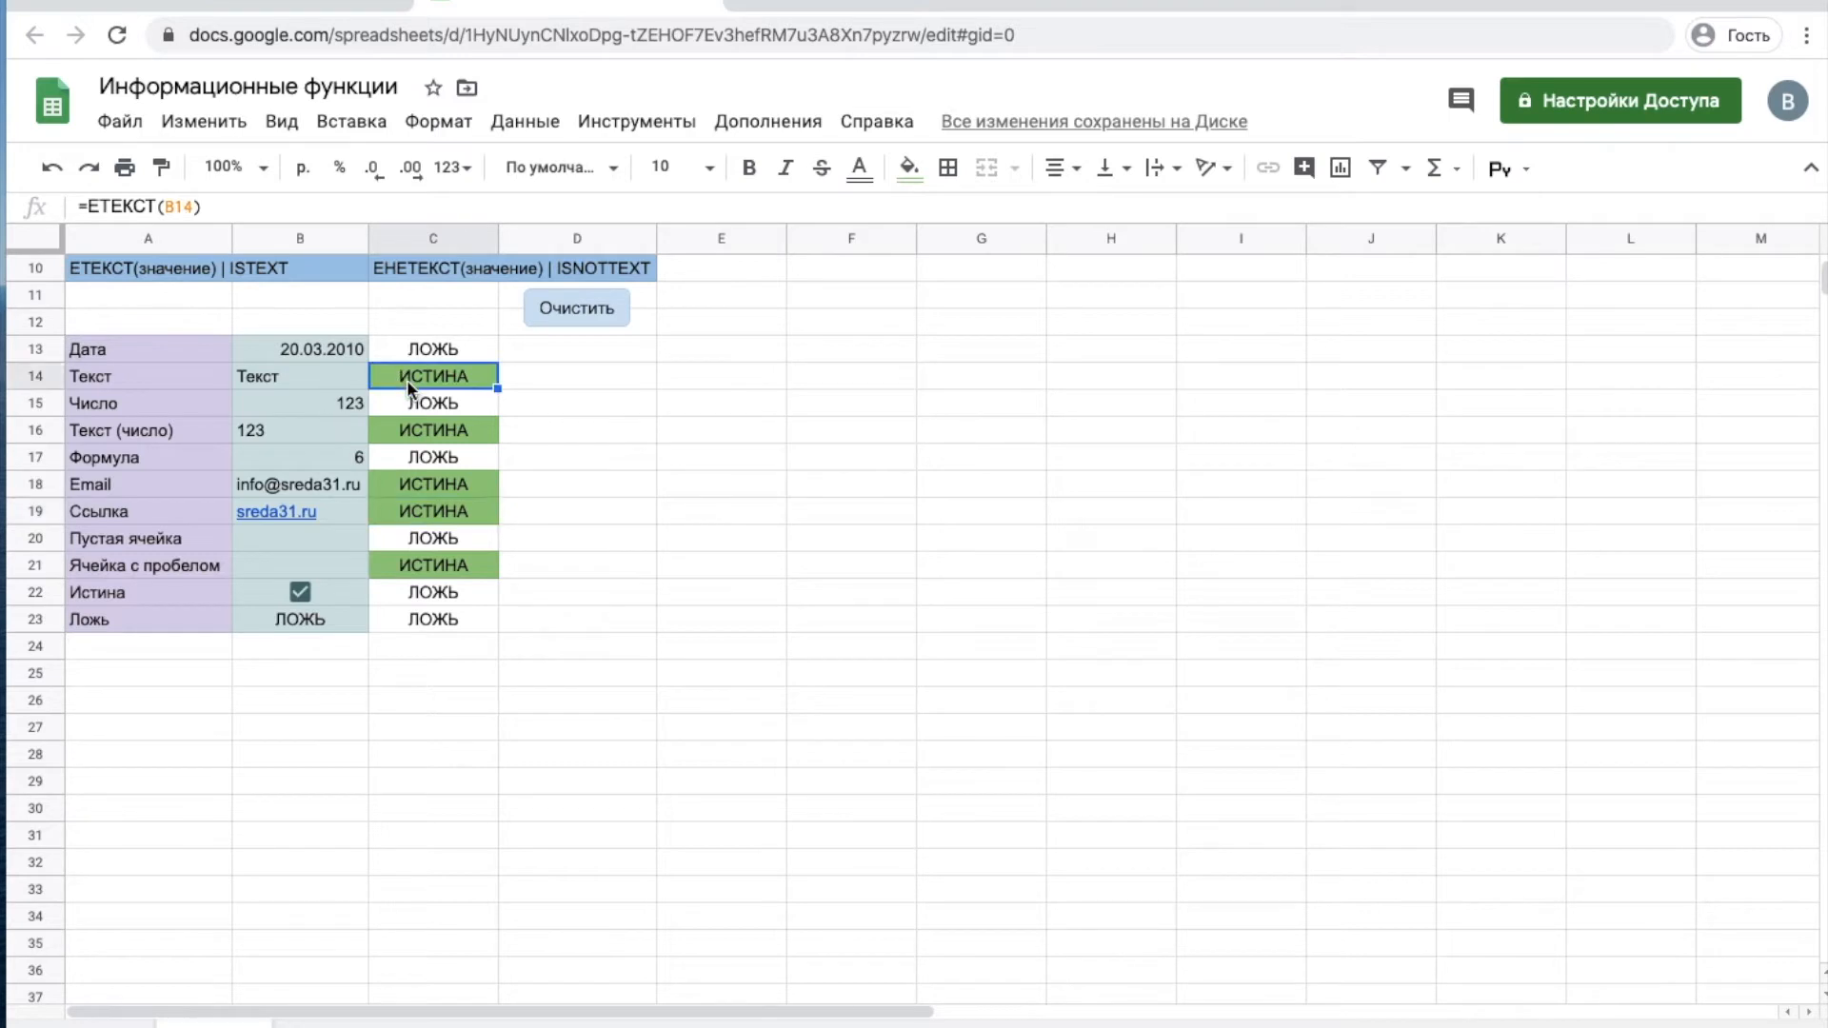
{"action": "left_click", "coordinate": [322, 379]}
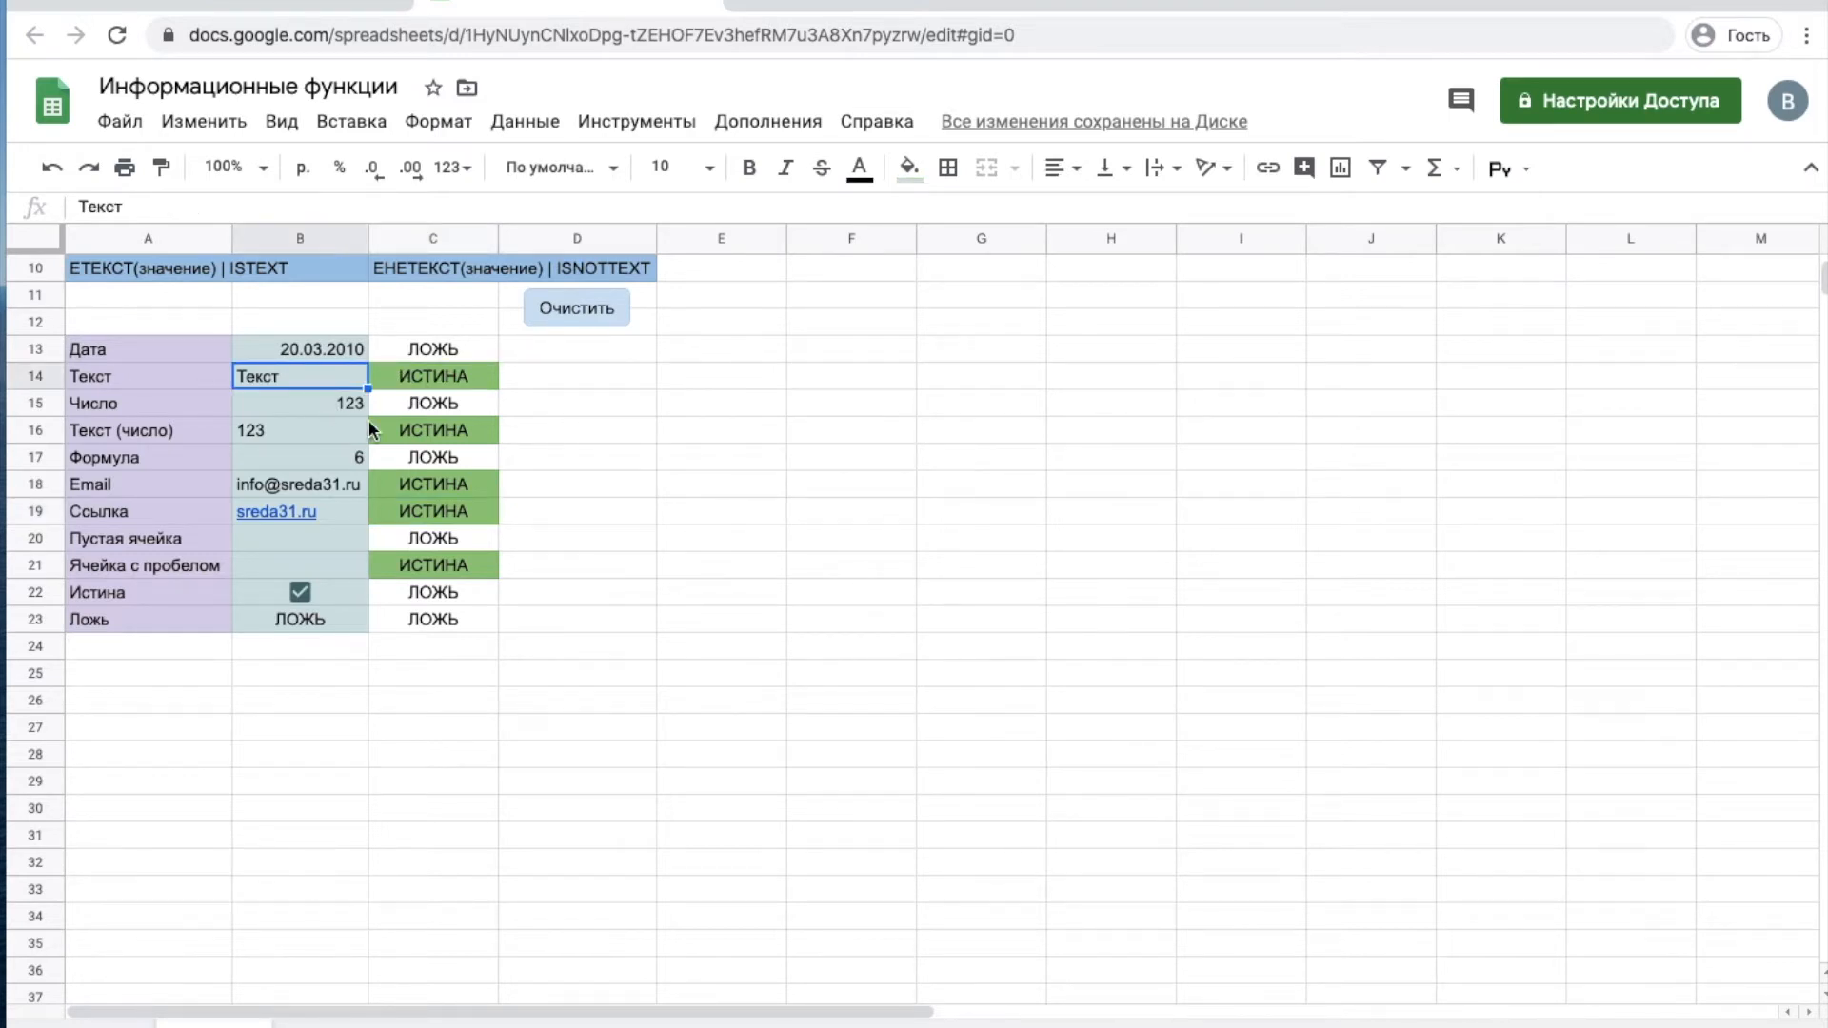
{"action": "left_click", "coordinate": [412, 437]}
{"action": "left_click", "coordinate": [328, 423]}
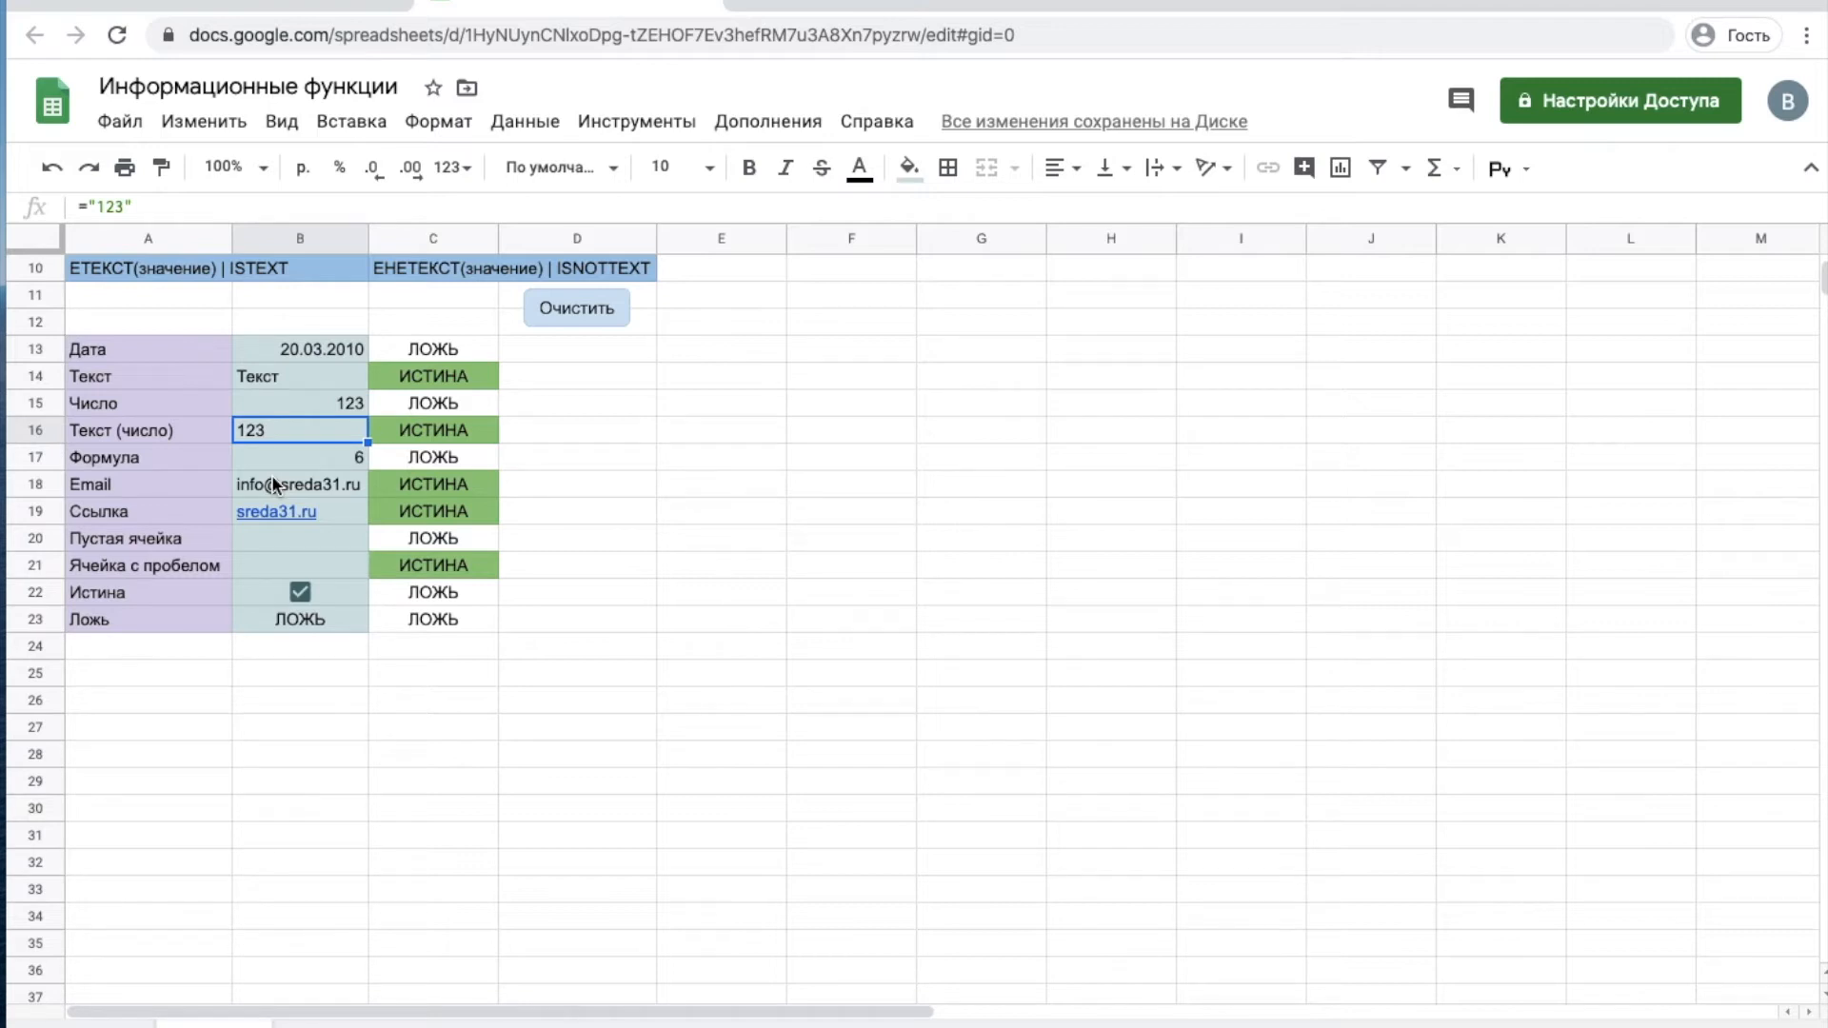
{"action": "left_click", "coordinate": [386, 565]}
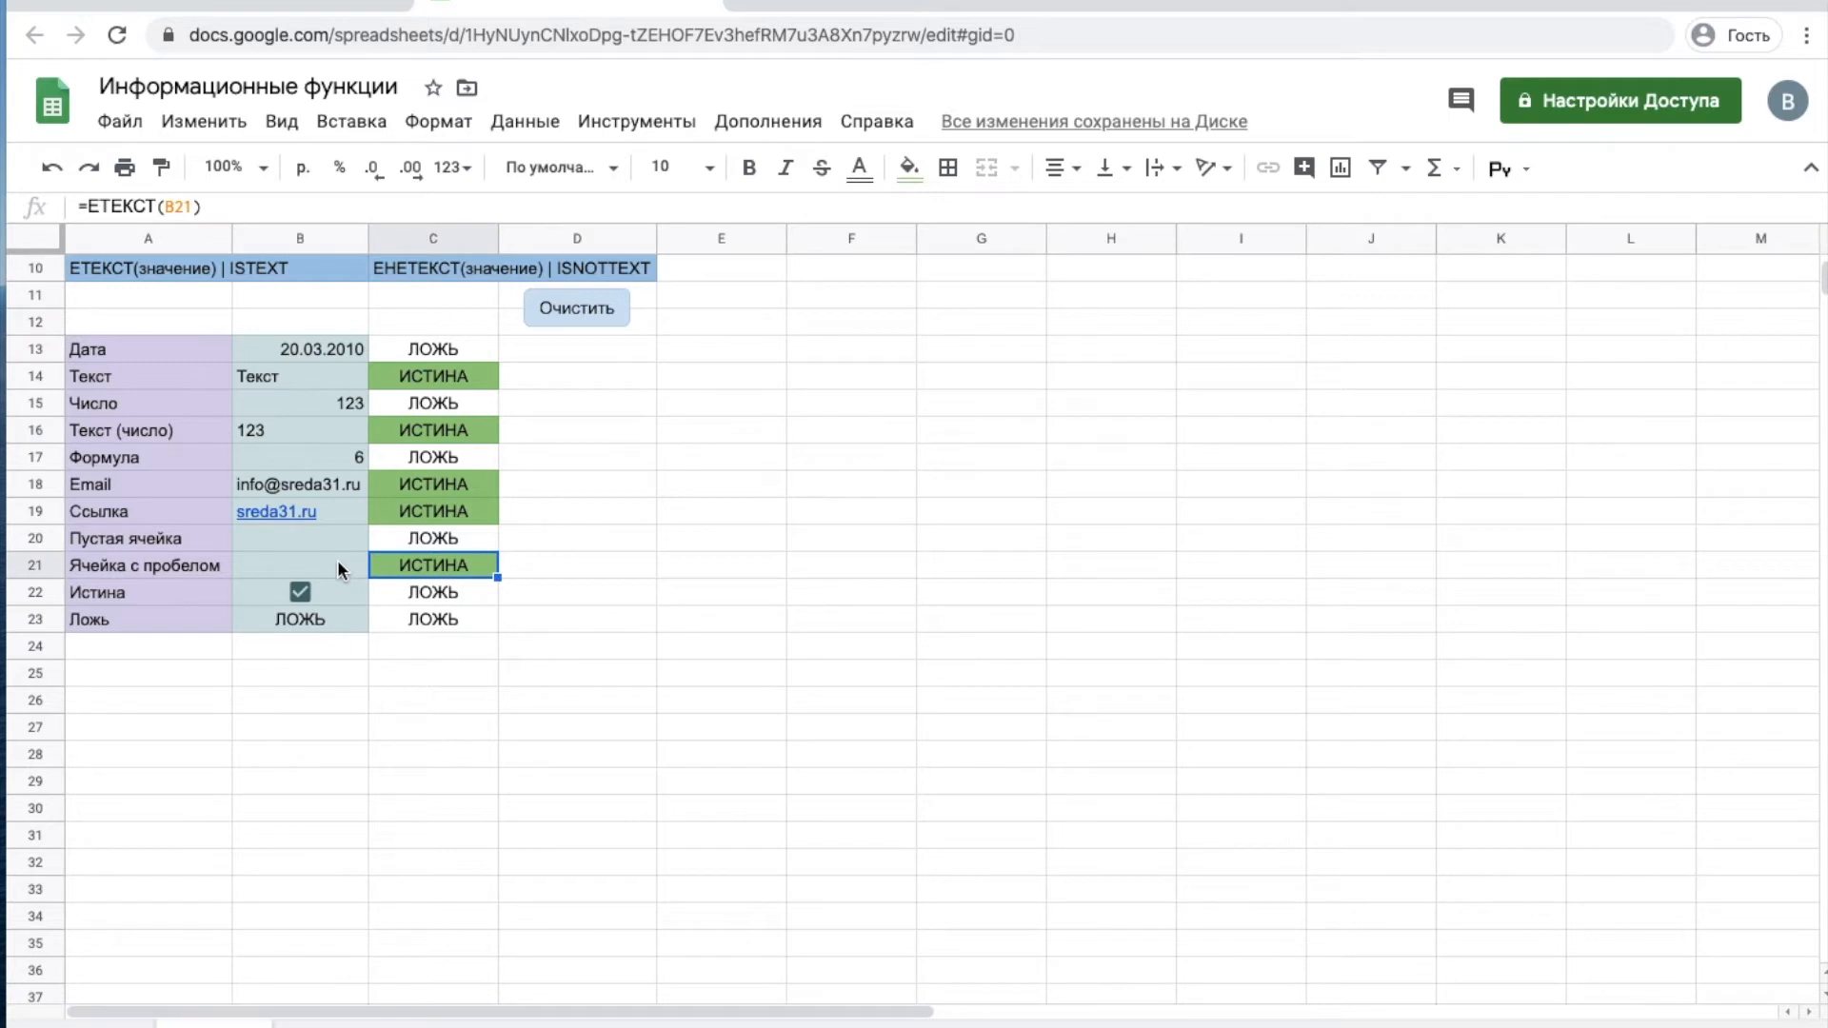
{"action": "left_click", "coordinate": [337, 559]}
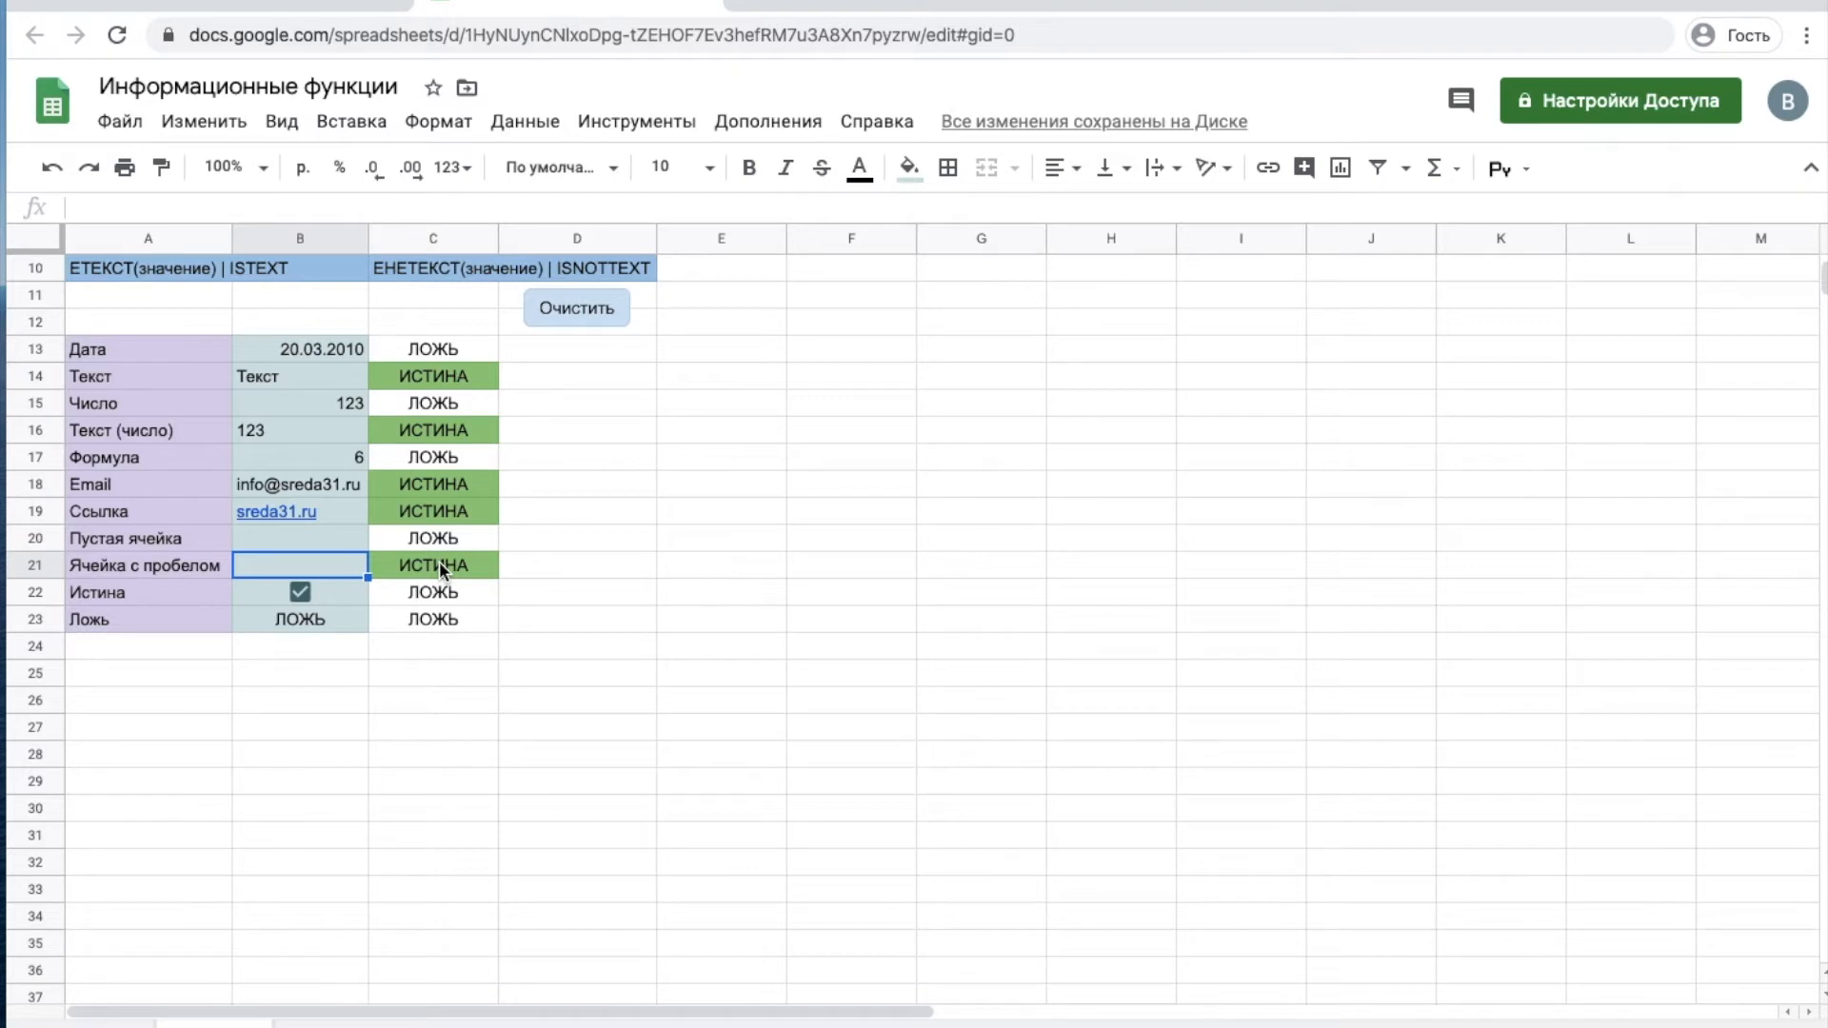
{"action": "left_click", "coordinate": [329, 541]}
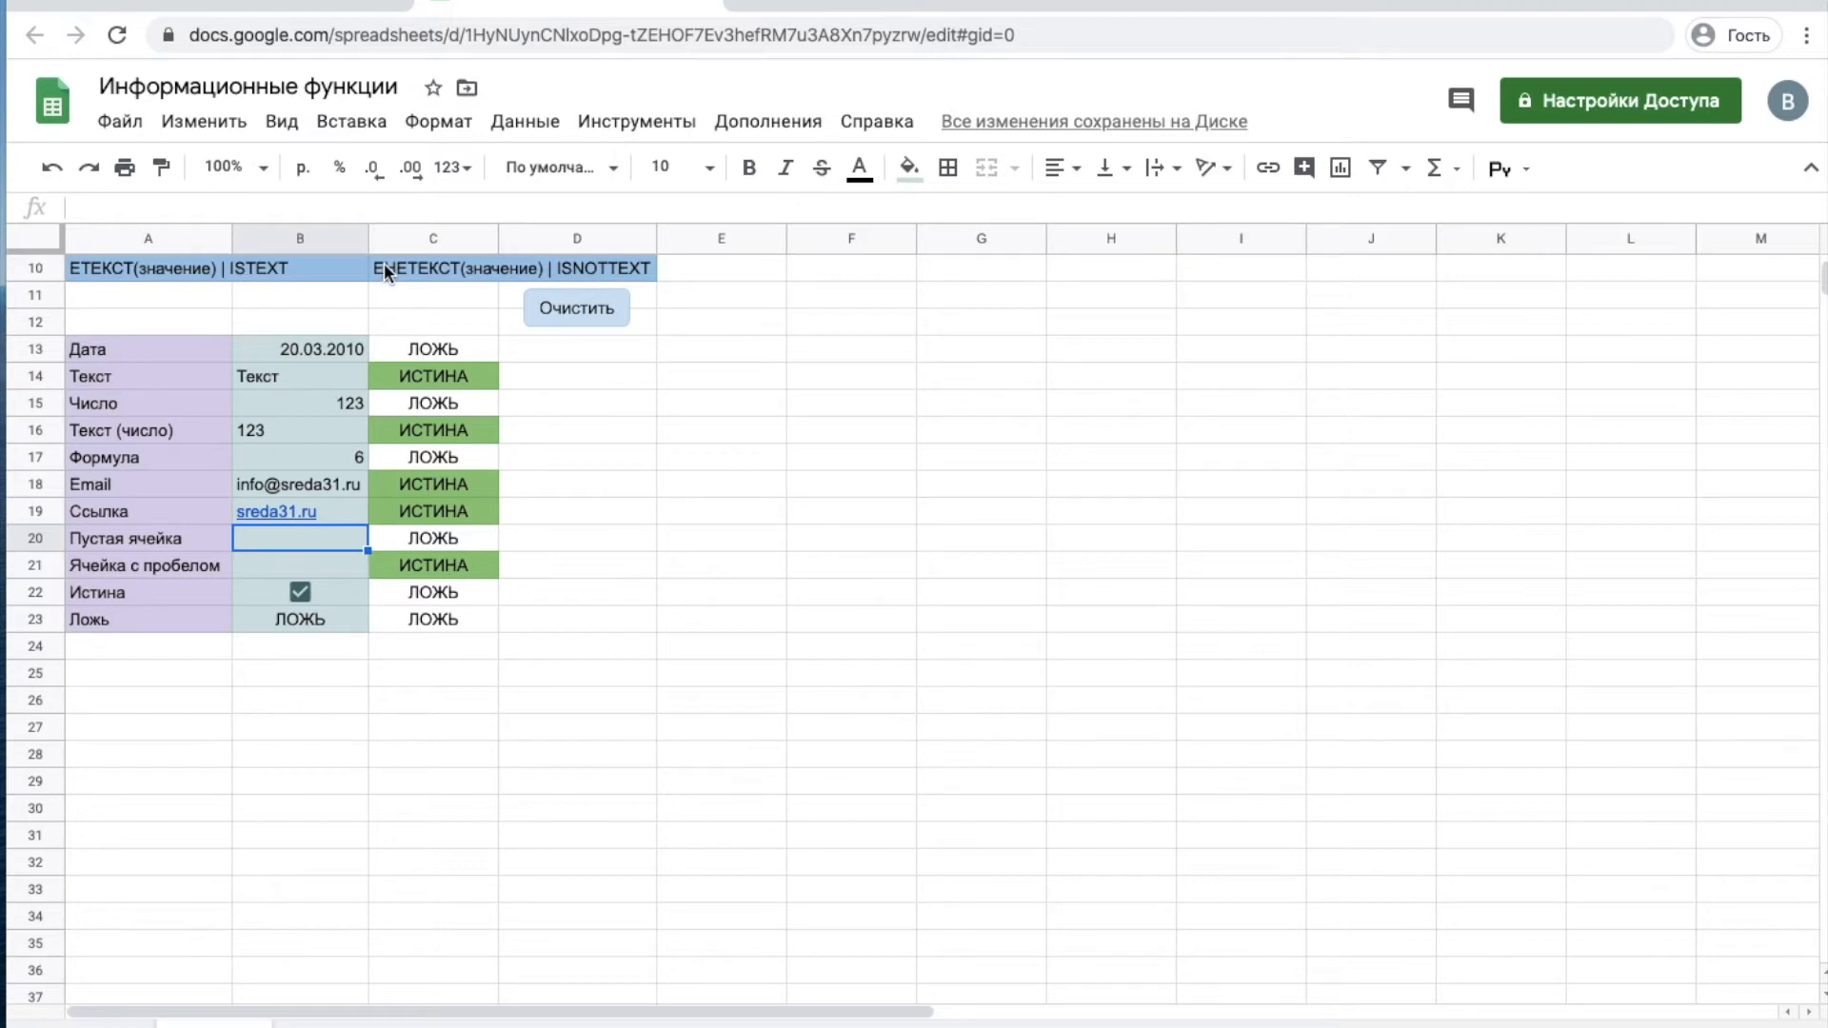
- Clear the ЕТЕКСТ results from column C and enter =ЕНЕТЕКСТ(B13) in C13
{"action": "left_click", "coordinate": [435, 353]}
{"action": "left_click", "coordinate": [554, 311]}
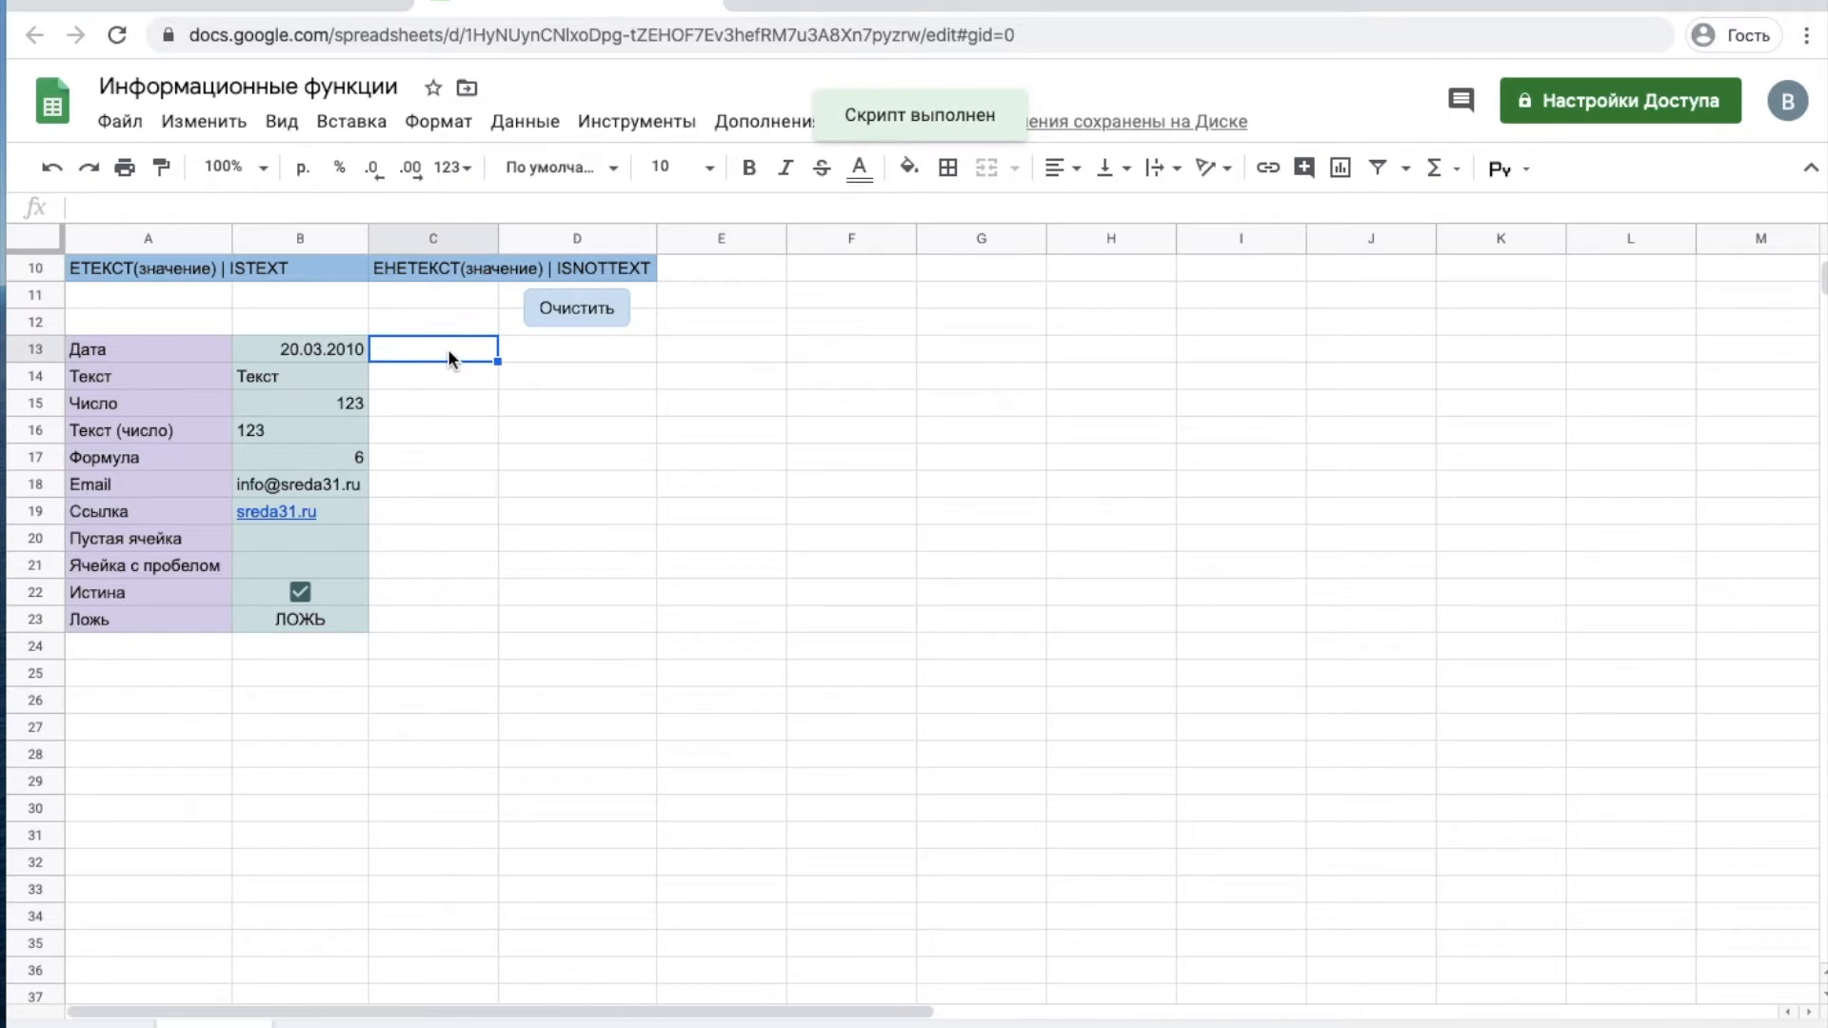
{"action": "type", "text": "=ене"}
{"action": "key", "text": "Down"}
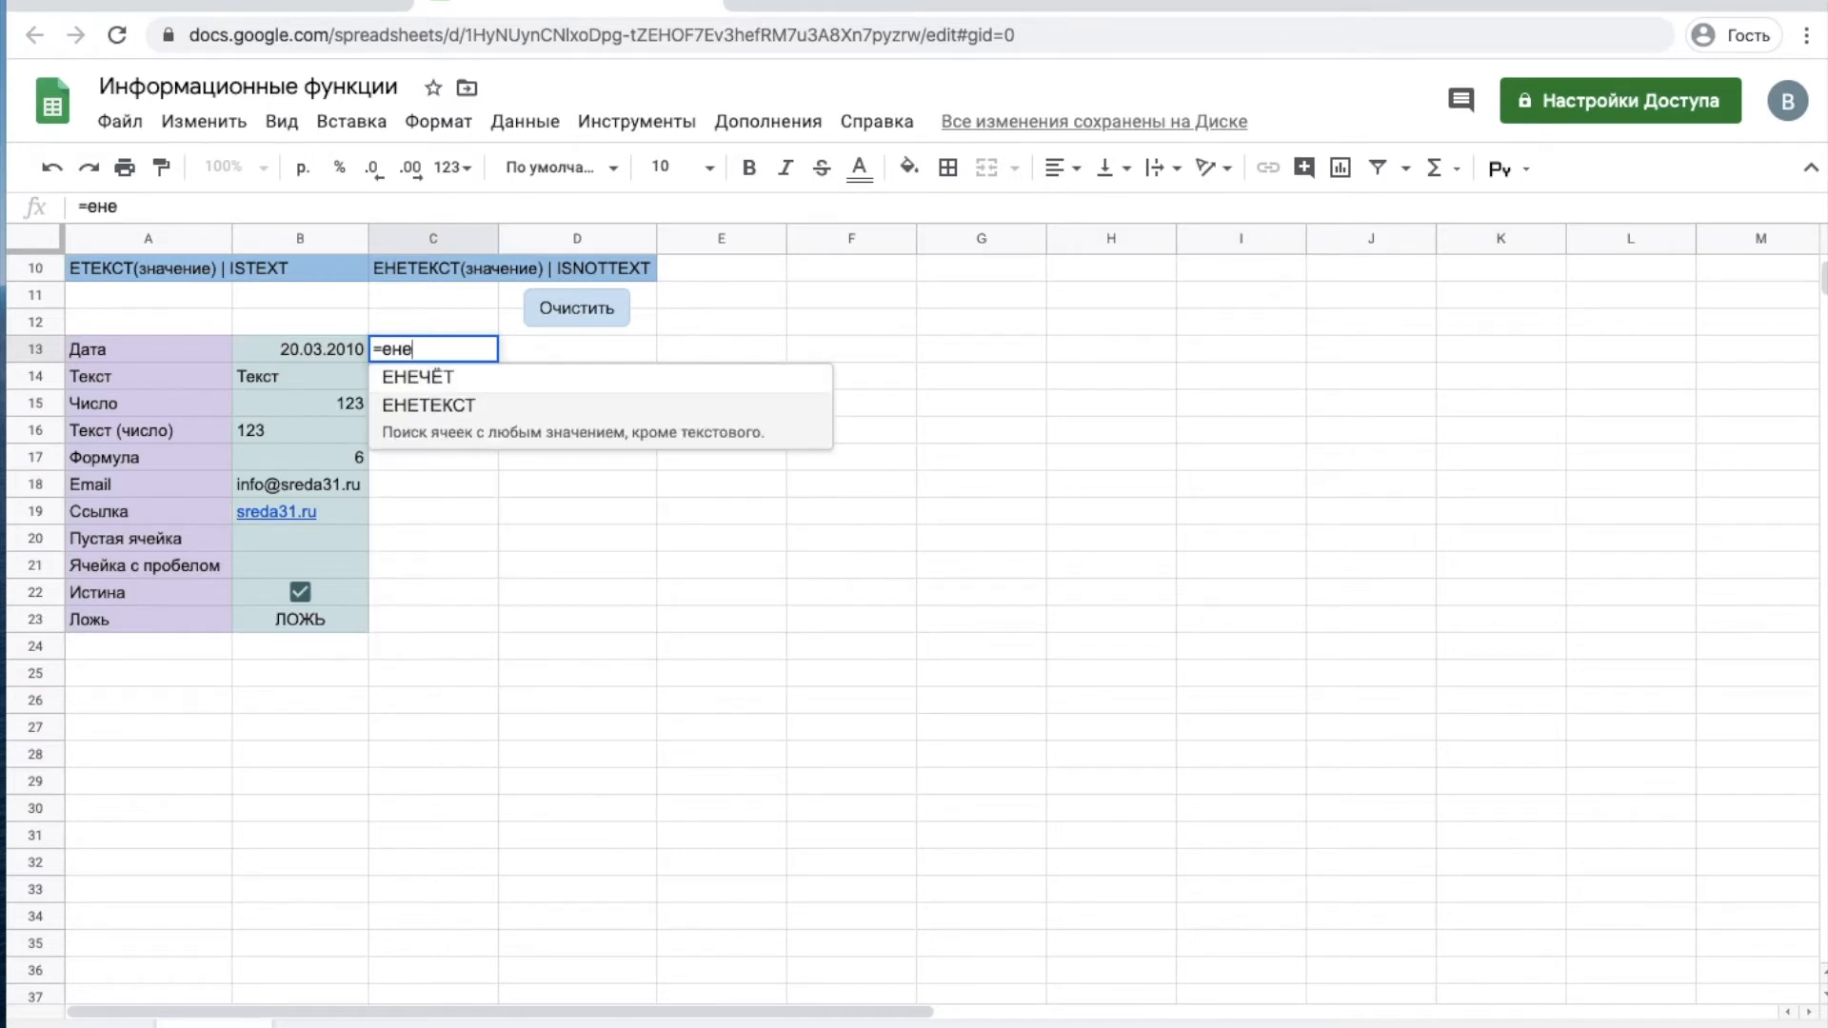
{"action": "key", "text": "Tab"}
{"action": "left_click", "coordinate": [335, 341]}
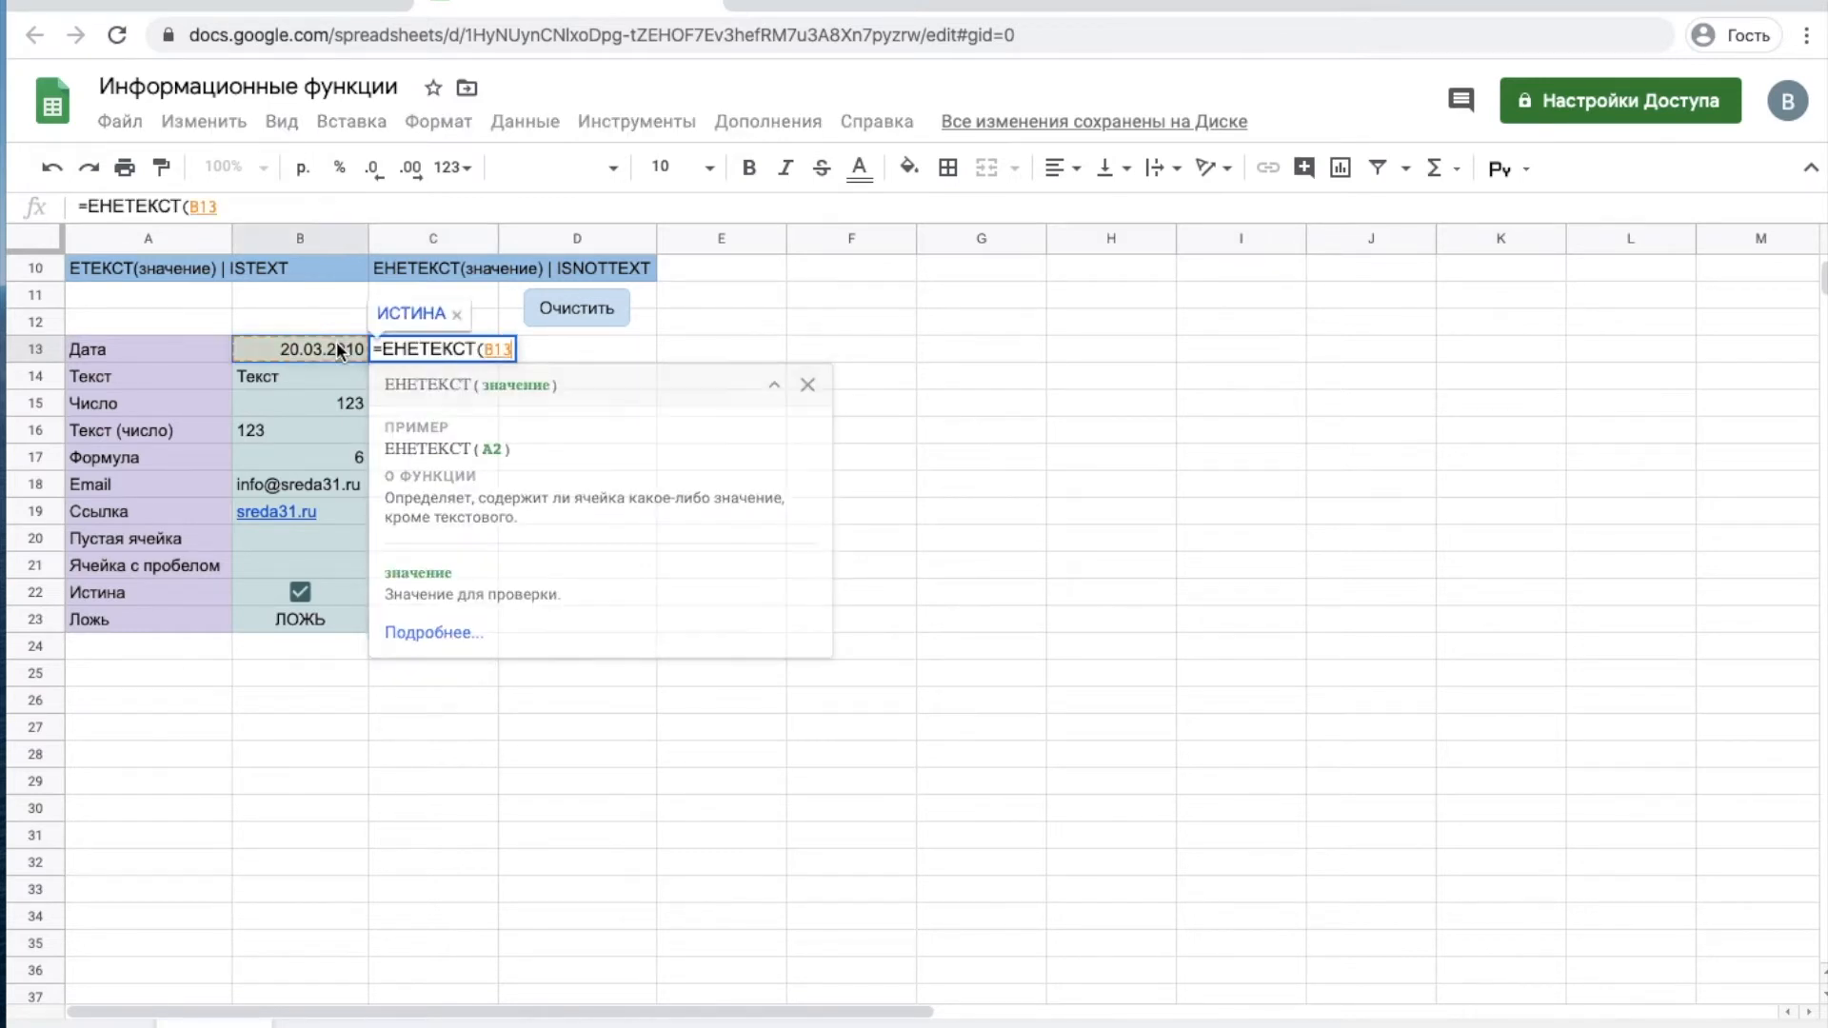
{"action": "type", "text": ")"}
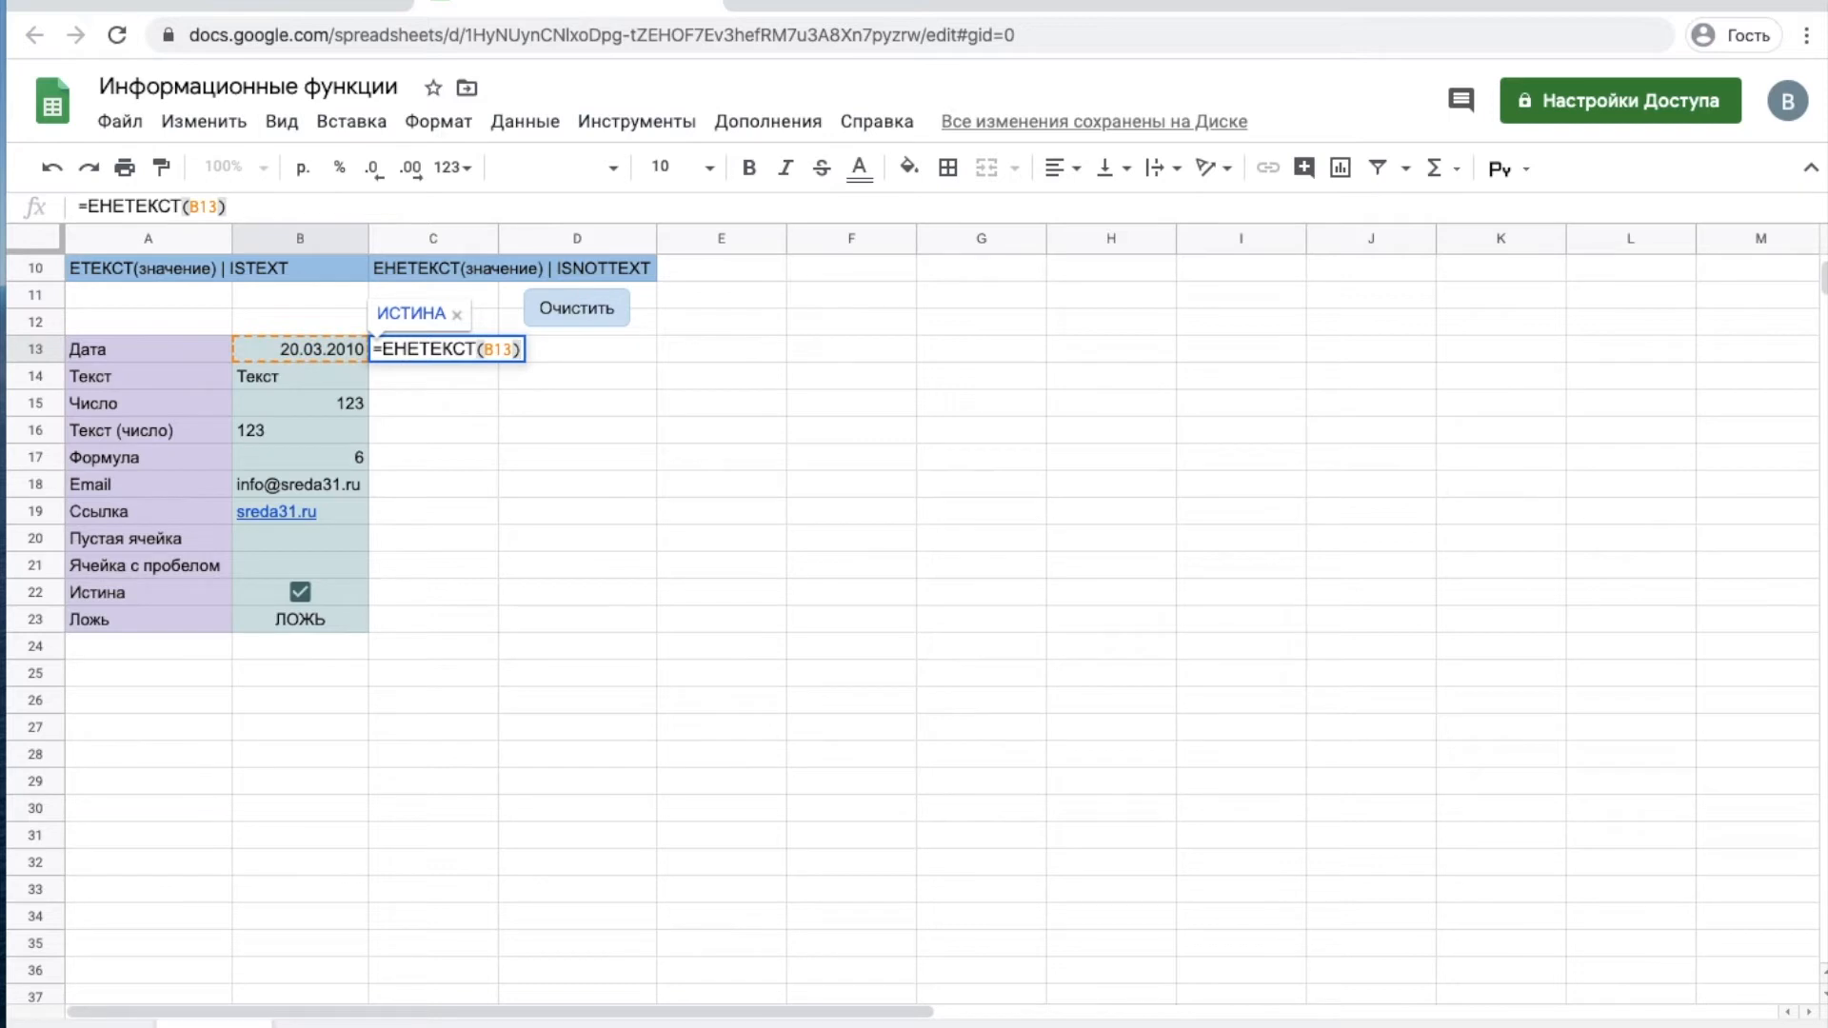
{"action": "key", "text": "Return"}
- Fill the ЕНЕТЕКСТ formula from C13 down to C23 and check the source text in B14
{"action": "left_click", "coordinate": [466, 345]}
{"action": "left_click_drag", "start_coordinate": [497, 362], "coordinate": [465, 619]}
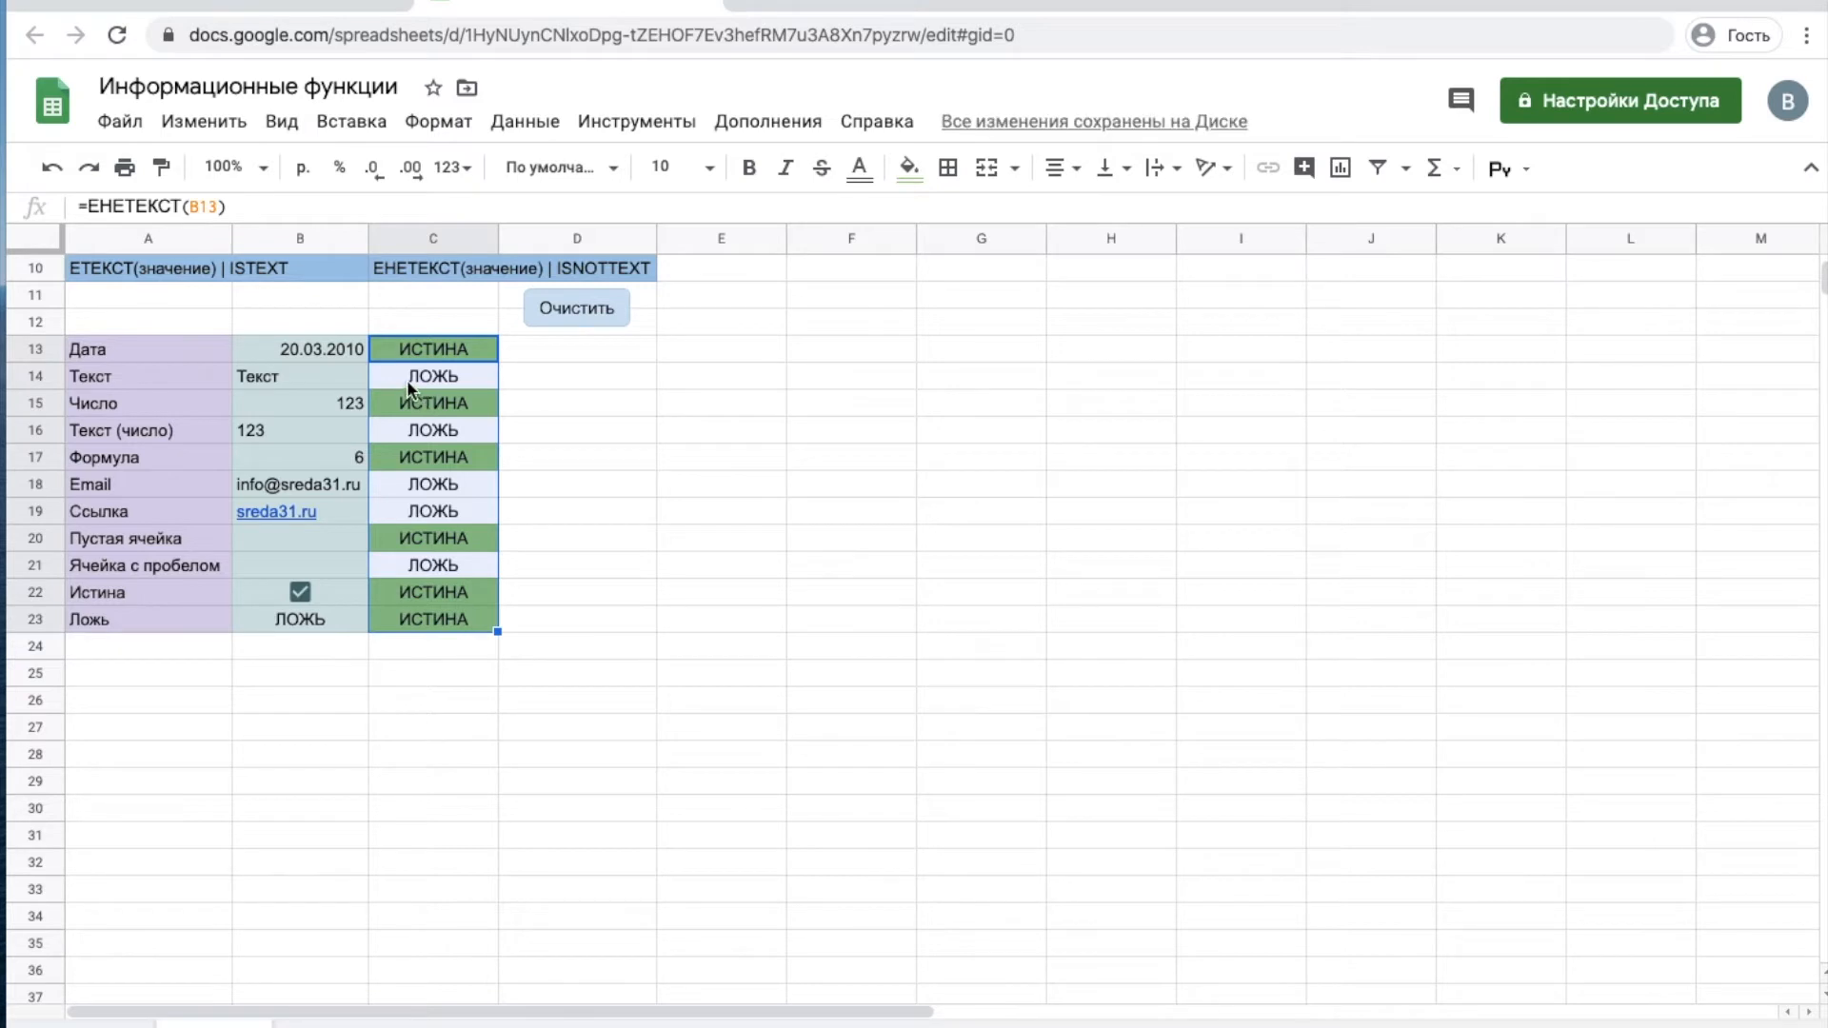
{"action": "left_click", "coordinate": [339, 375]}
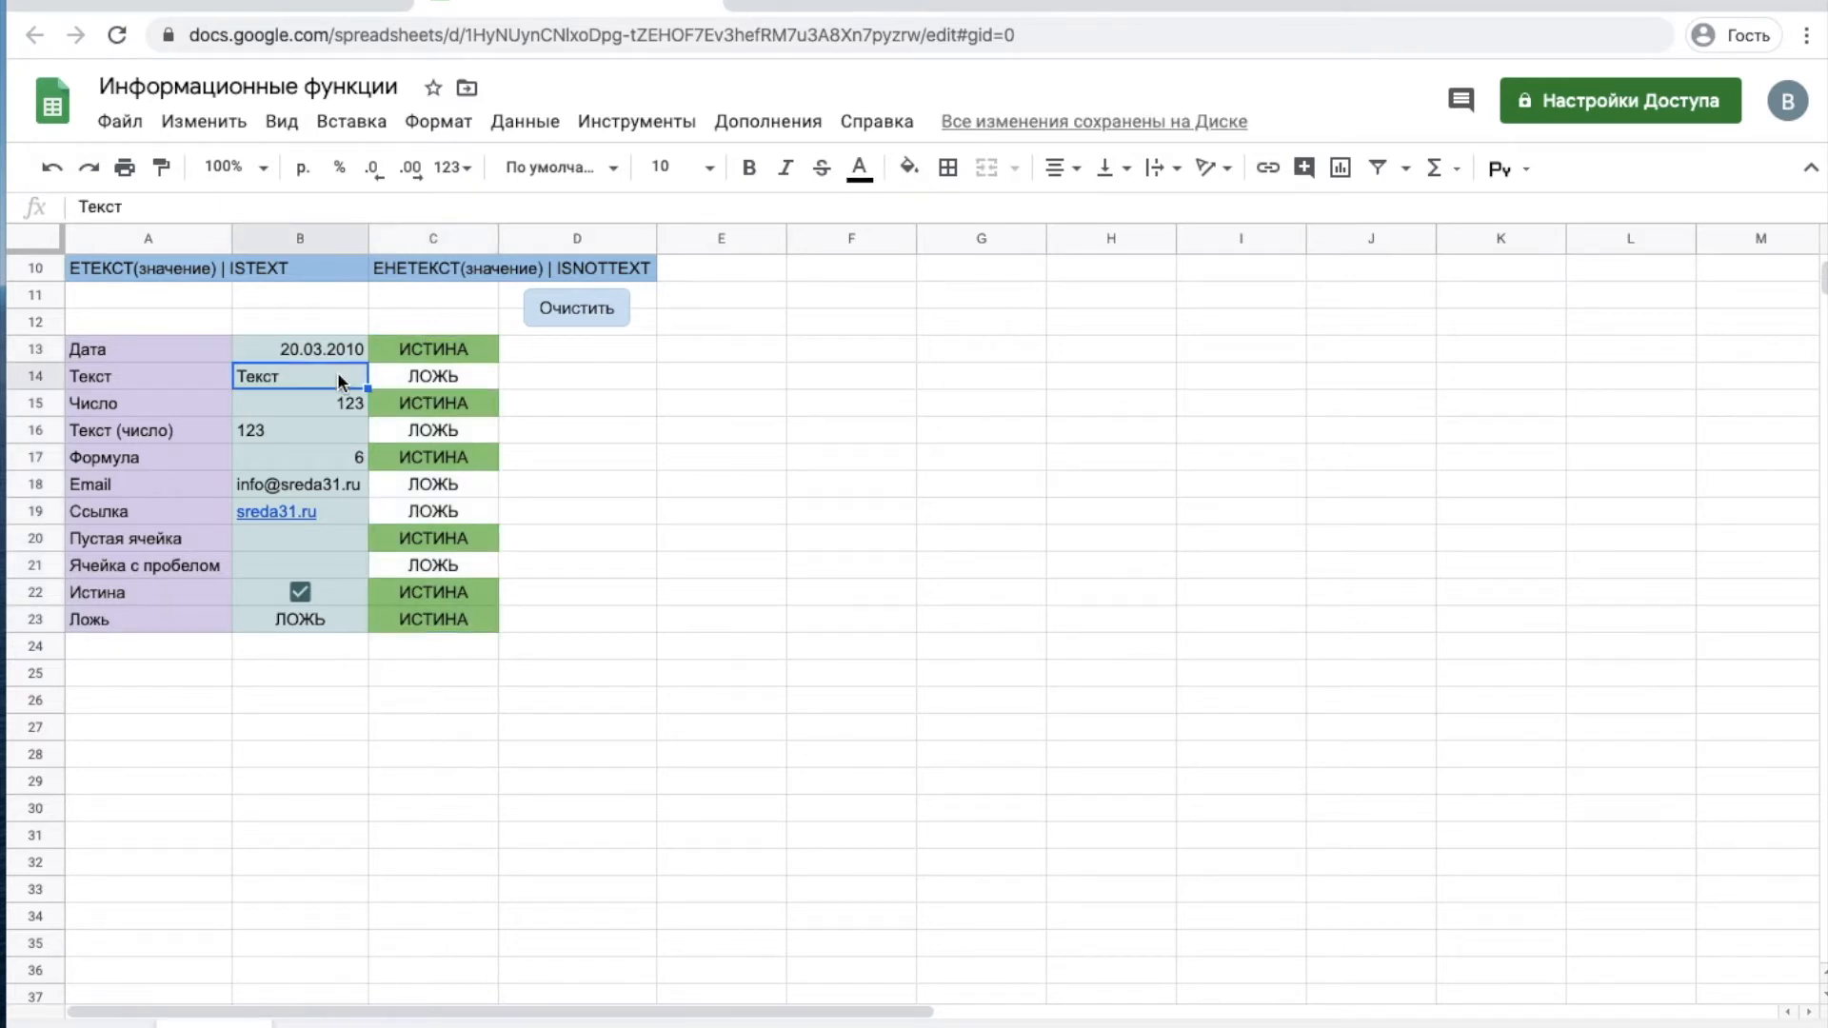
- Compare the ЕНЕТЕКСТ results in column C with the source cells for the text-number and space-containing rows
{"action": "left_click", "coordinate": [411, 434]}
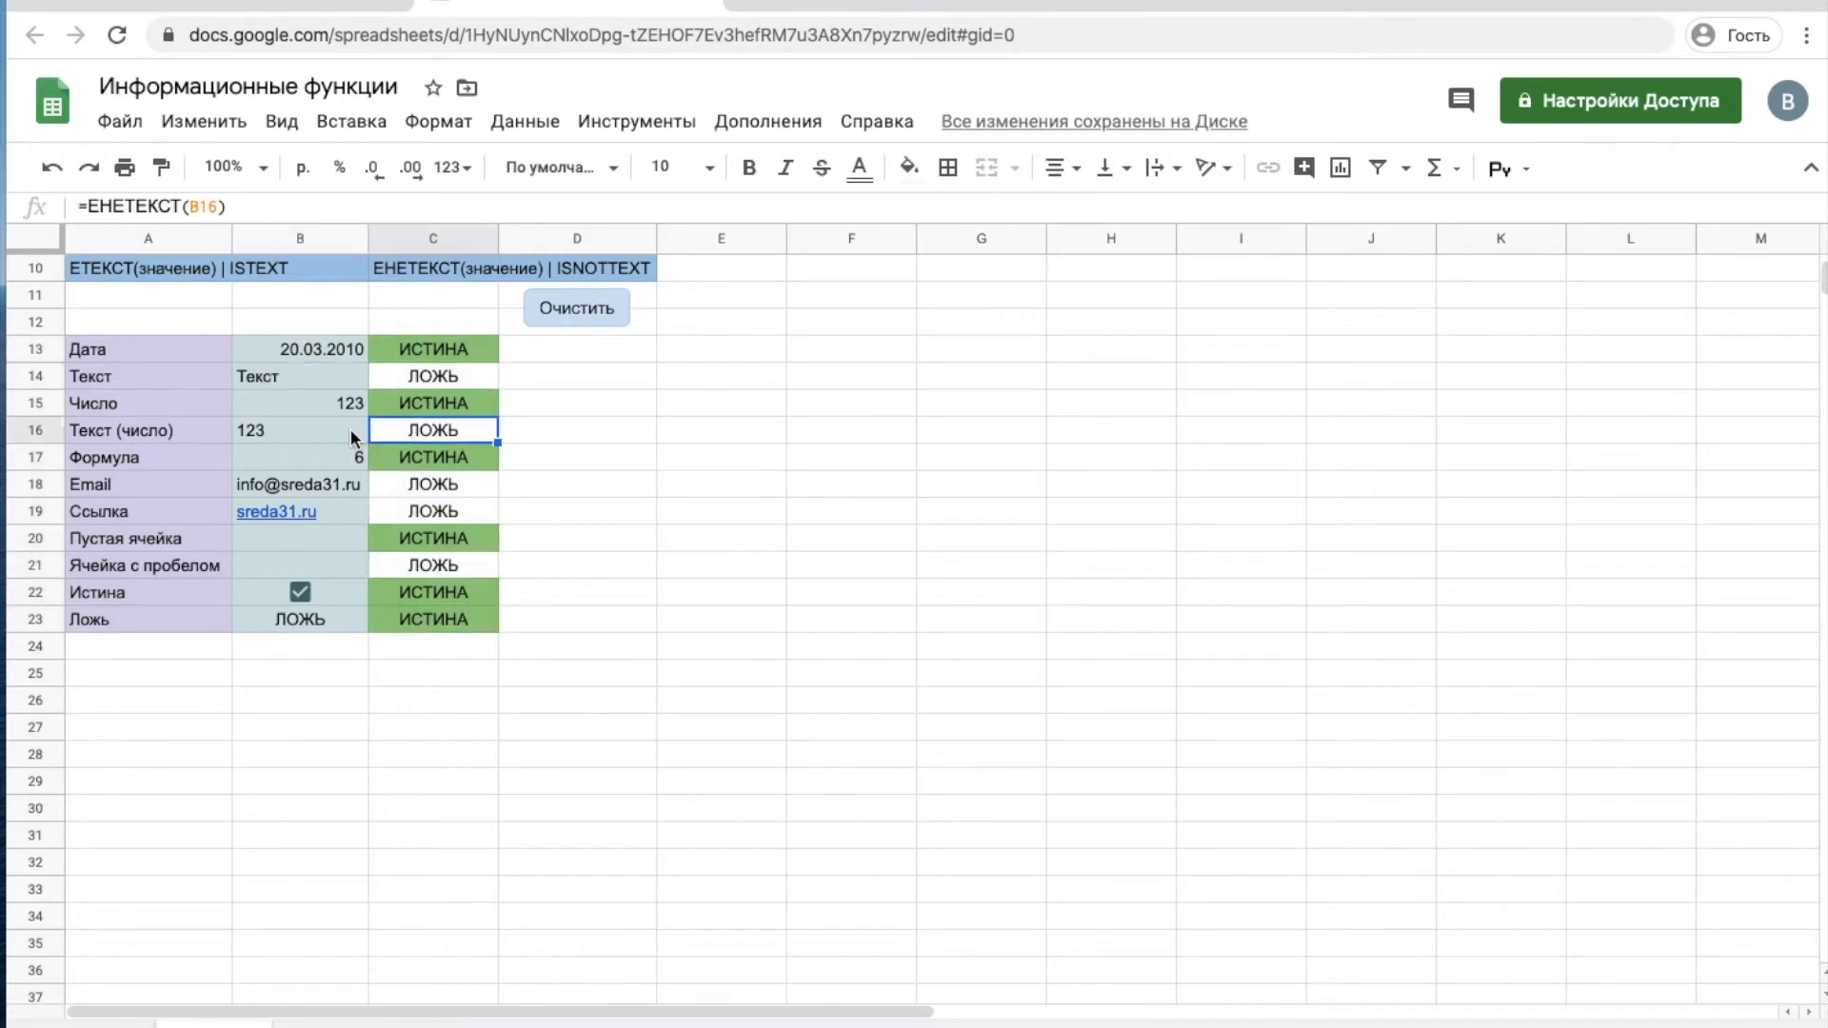
{"action": "left_click", "coordinate": [350, 431]}
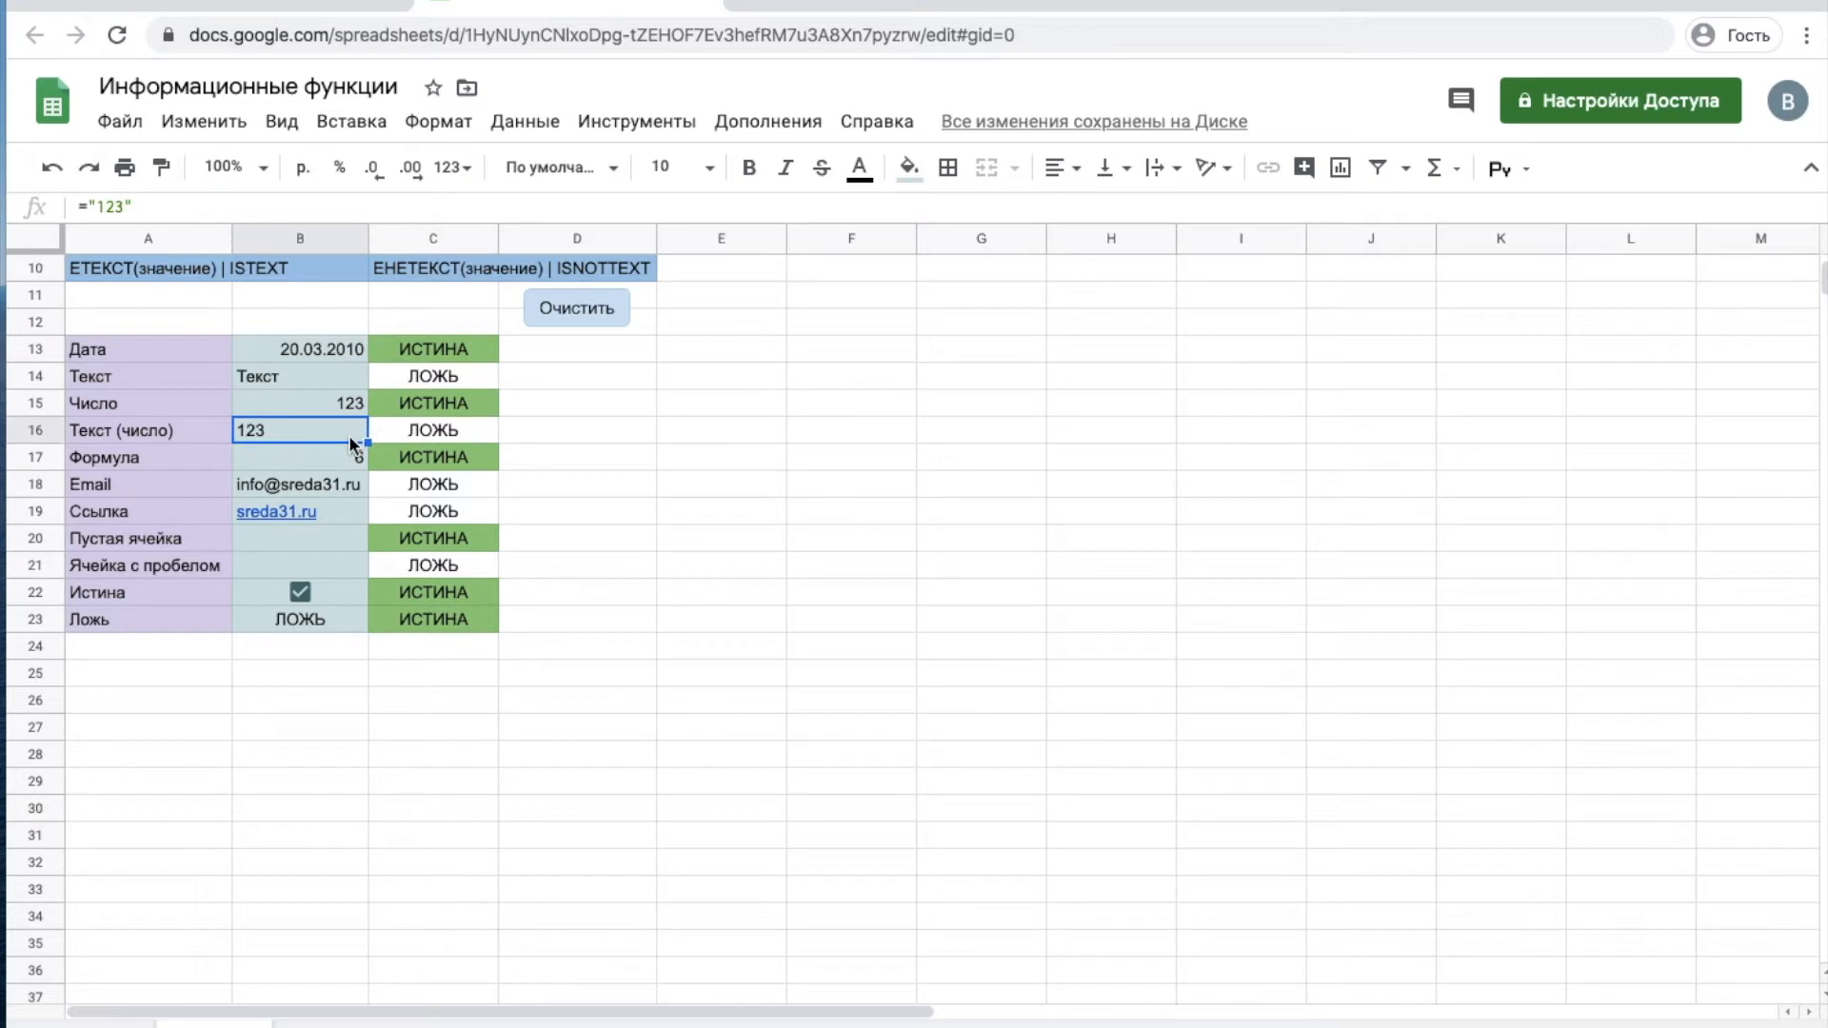
{"action": "left_click", "coordinate": [338, 568]}
{"action": "left_click", "coordinate": [394, 569]}
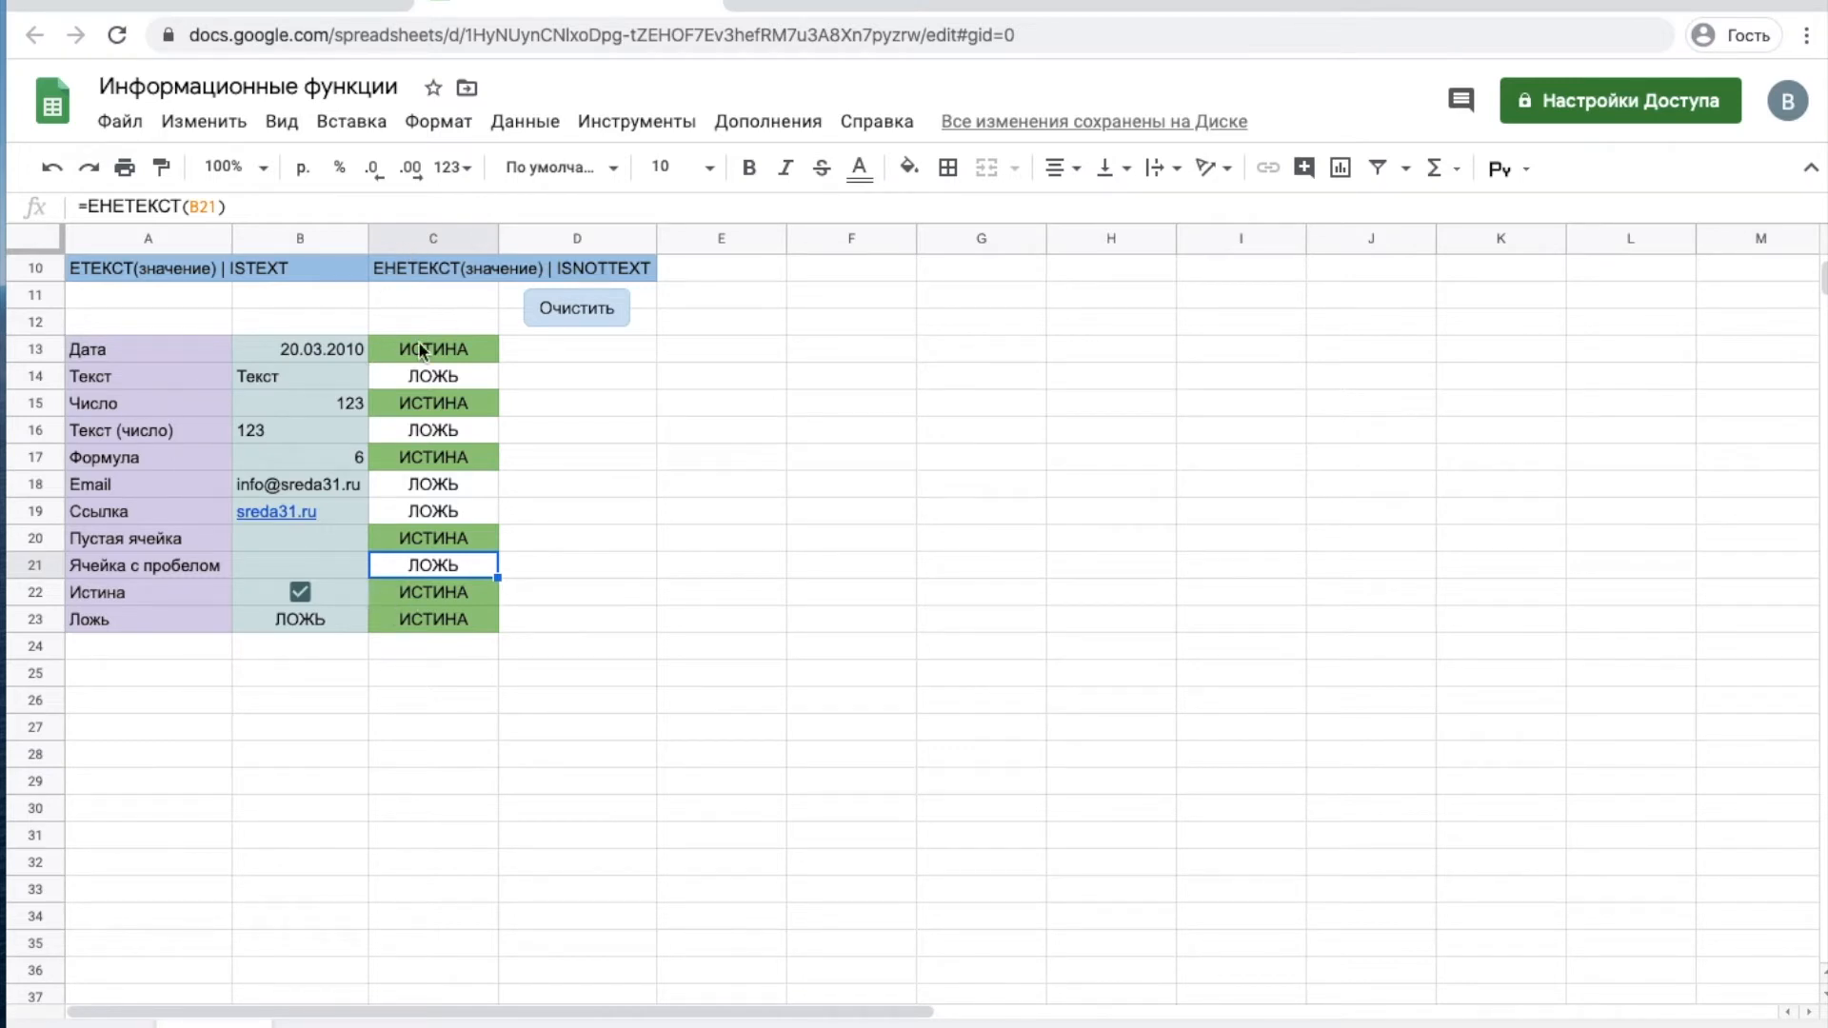
- Clear the ЕНЕТЕКСТ results from column C and select the ISEMAIL heading in row 9
{"action": "left_click", "coordinate": [574, 313]}
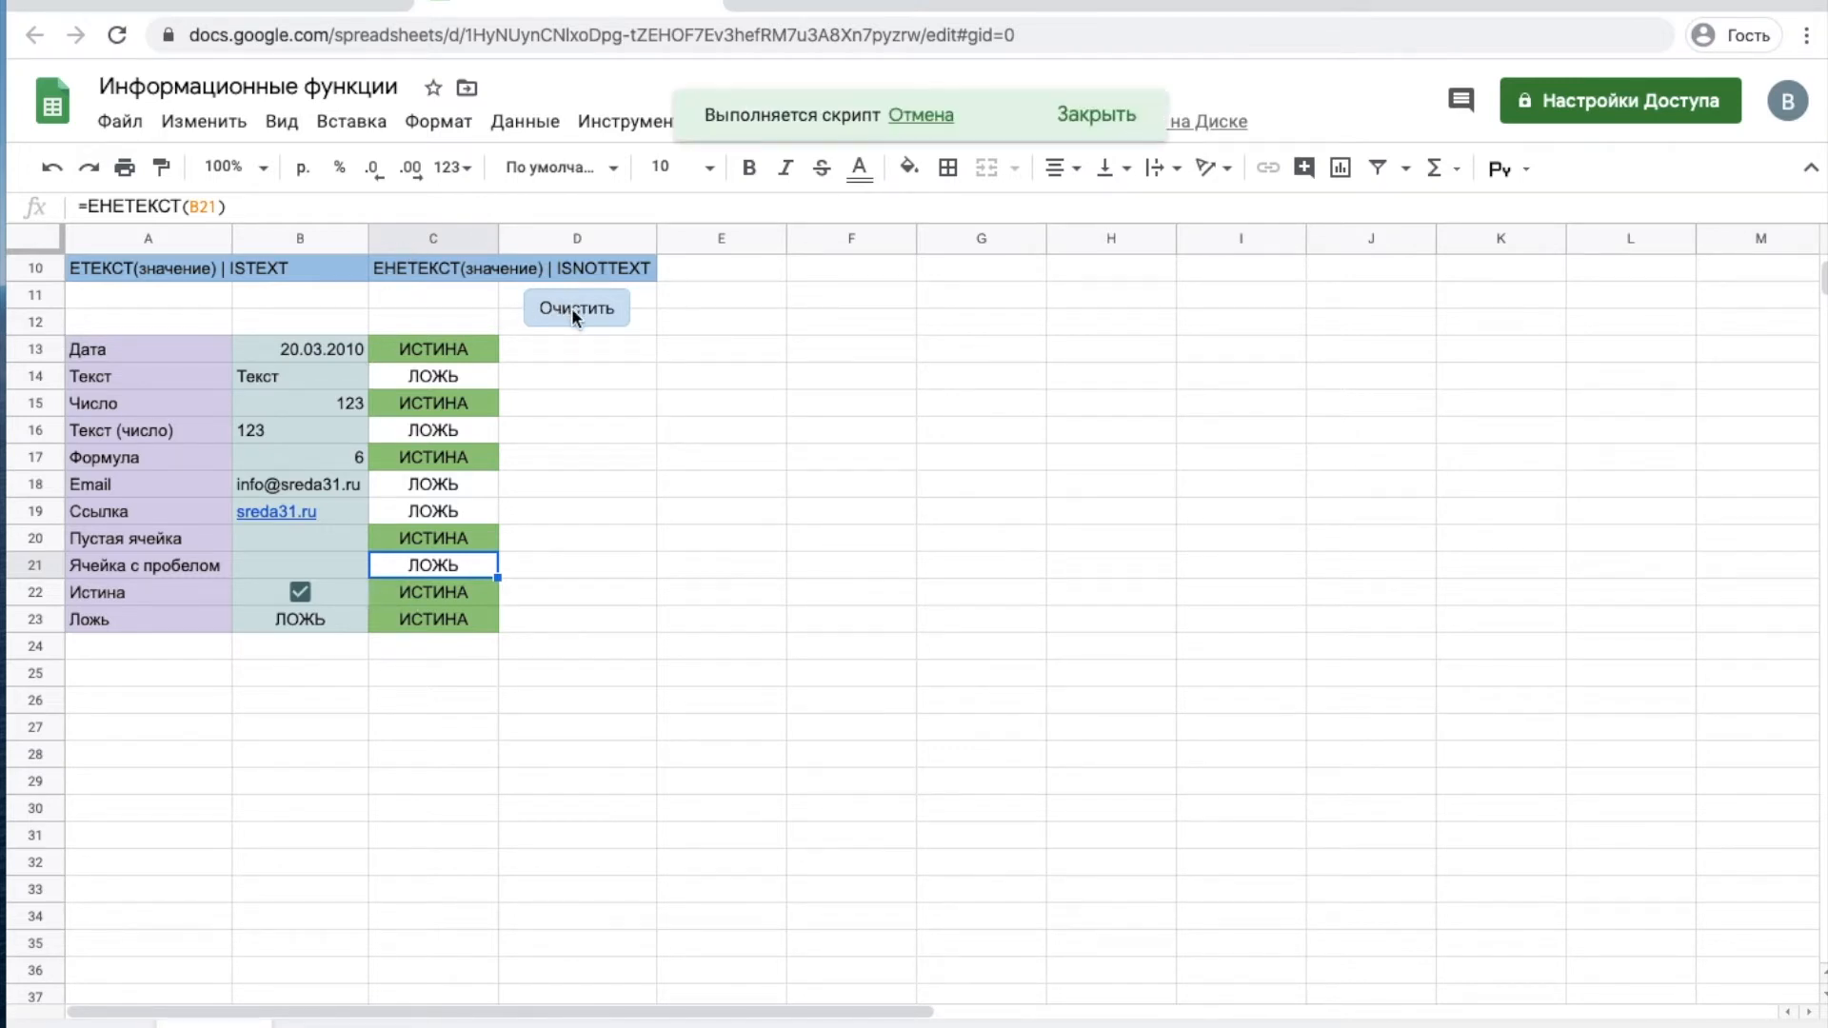
{"action": "left_click", "coordinate": [129, 301]}
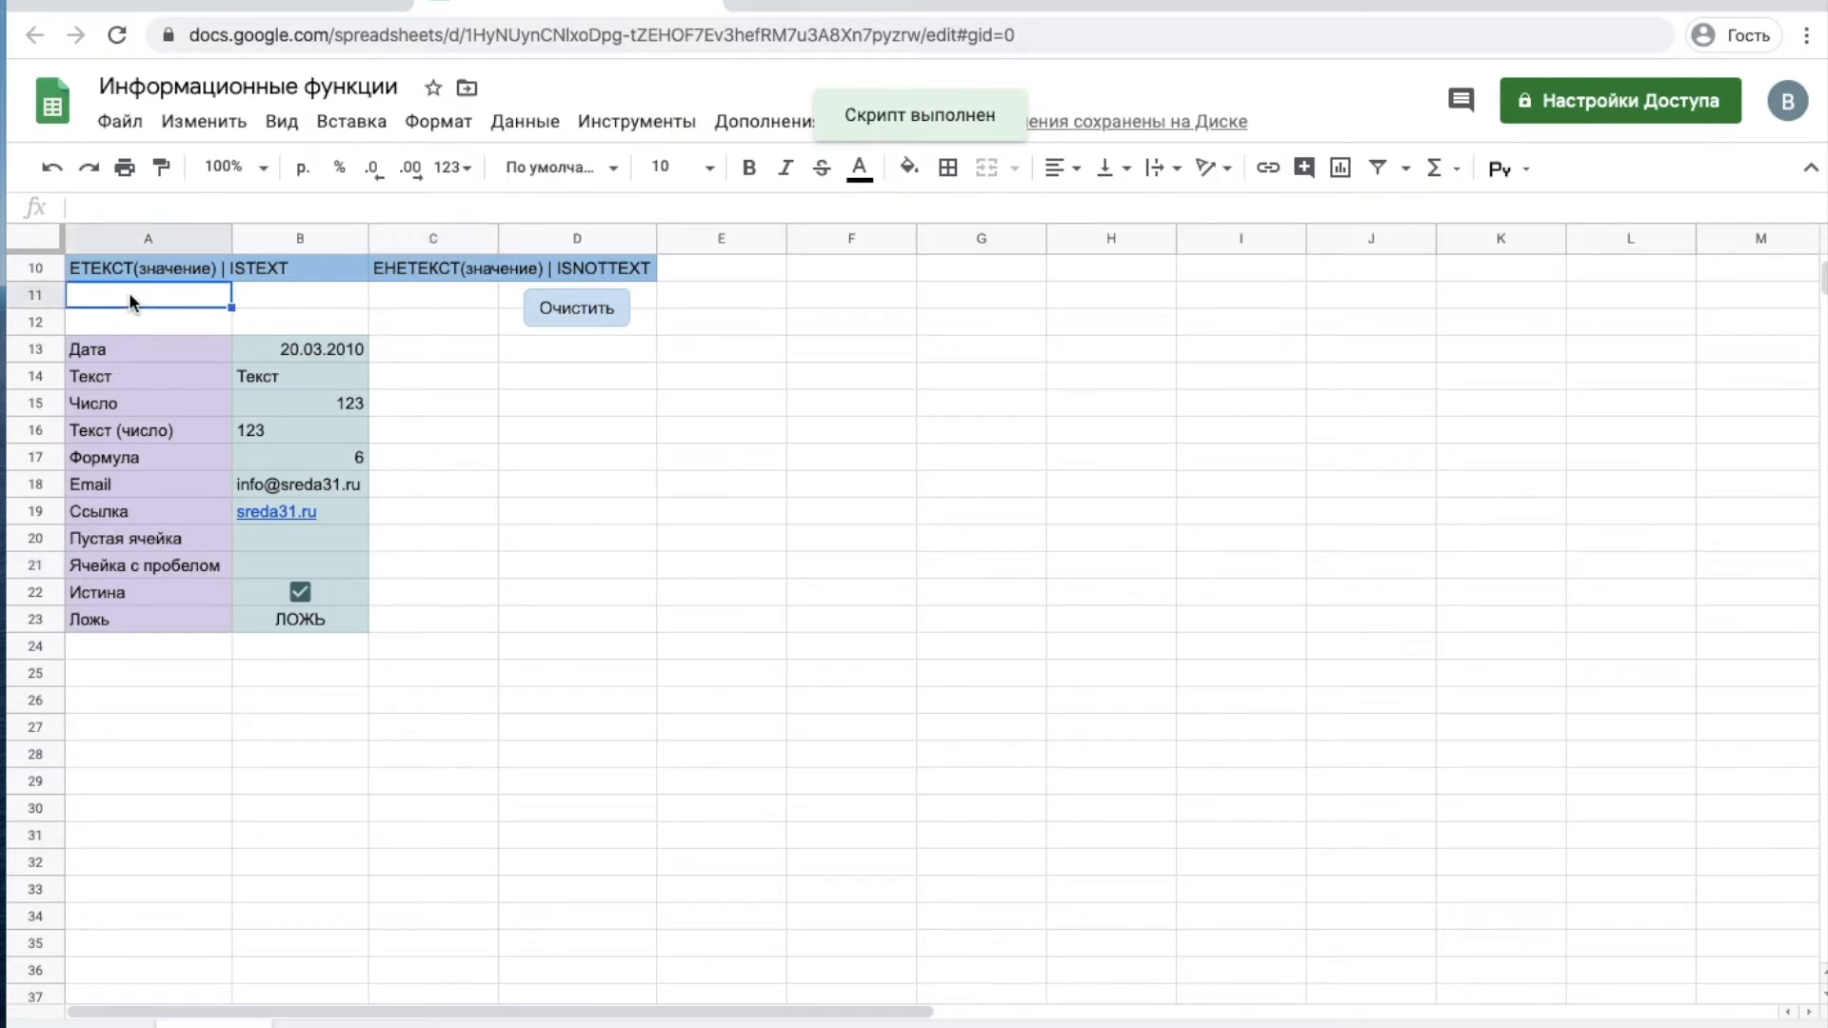
{"action": "key", "text": "Up"}
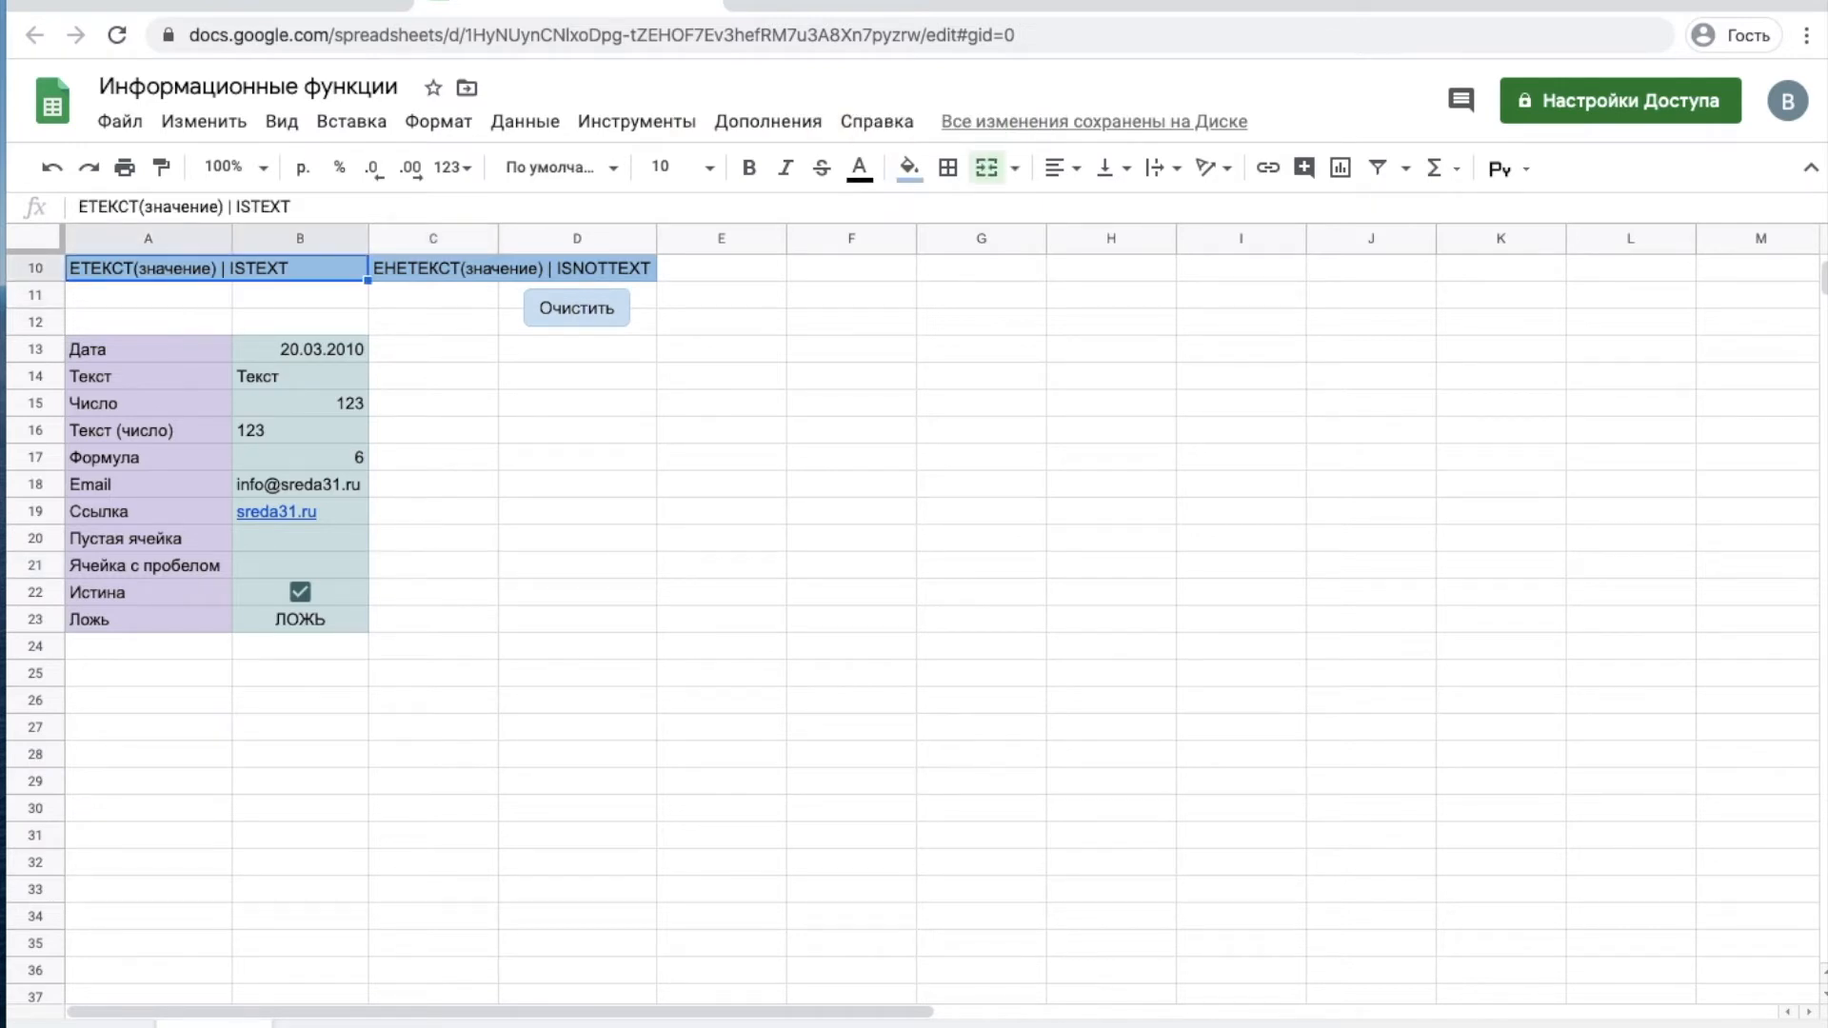
{"action": "key", "text": "Up"}
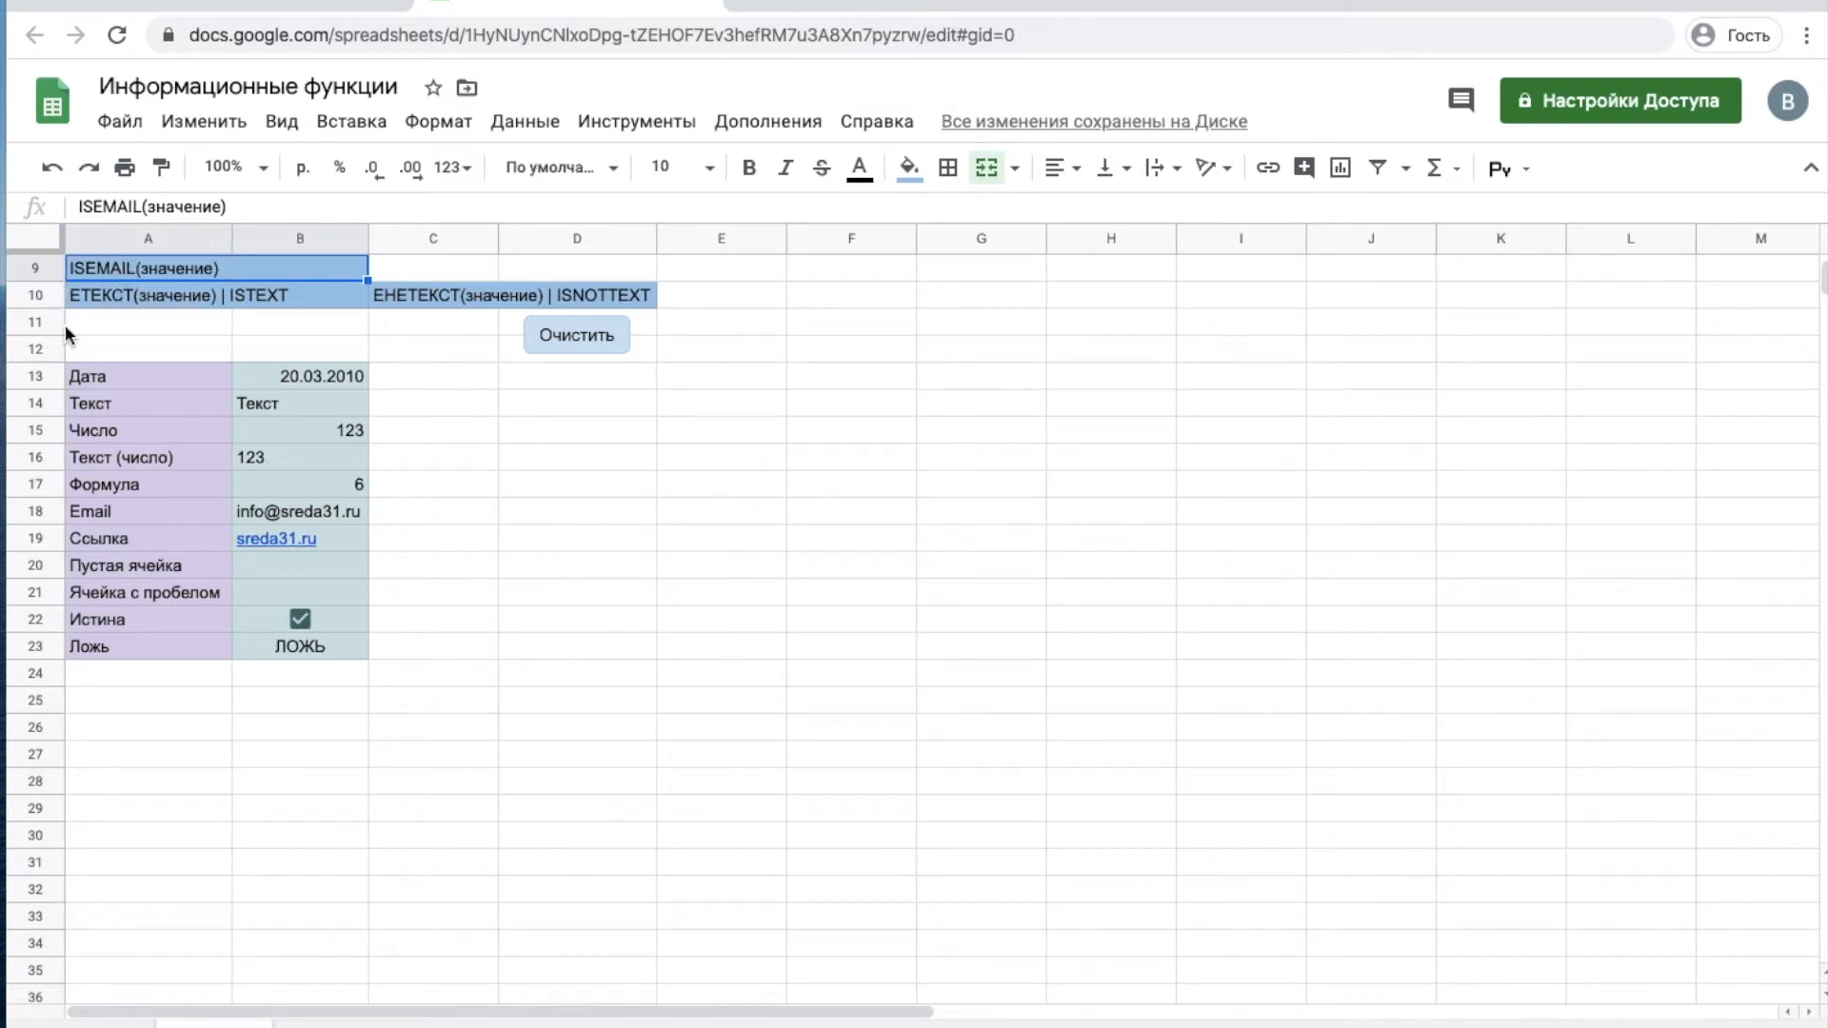
- Enter =ISEMAIL(B13) in C13 to test the date value for a valid email address
{"action": "left_click", "coordinate": [429, 379]}
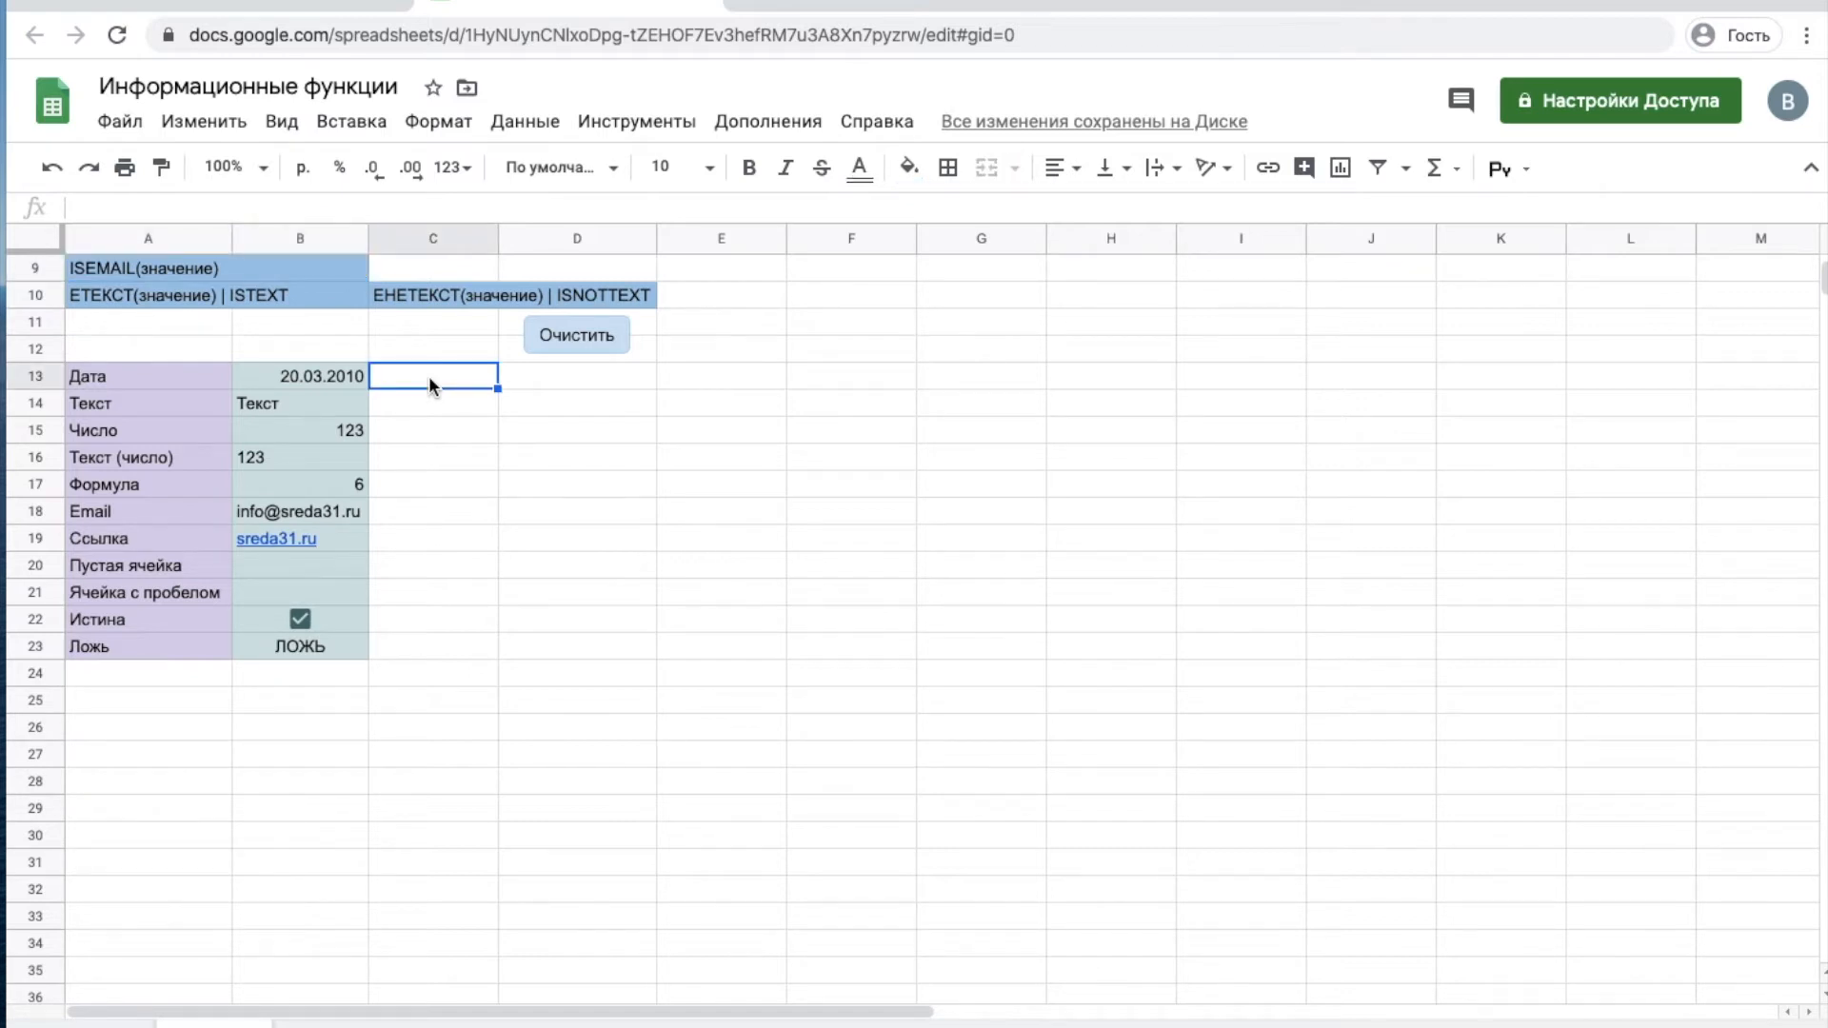
{"action": "type", "text": "=шы"}
{"action": "key", "text": "BackSpace"}
{"action": "key", "text": "BackSpace"}
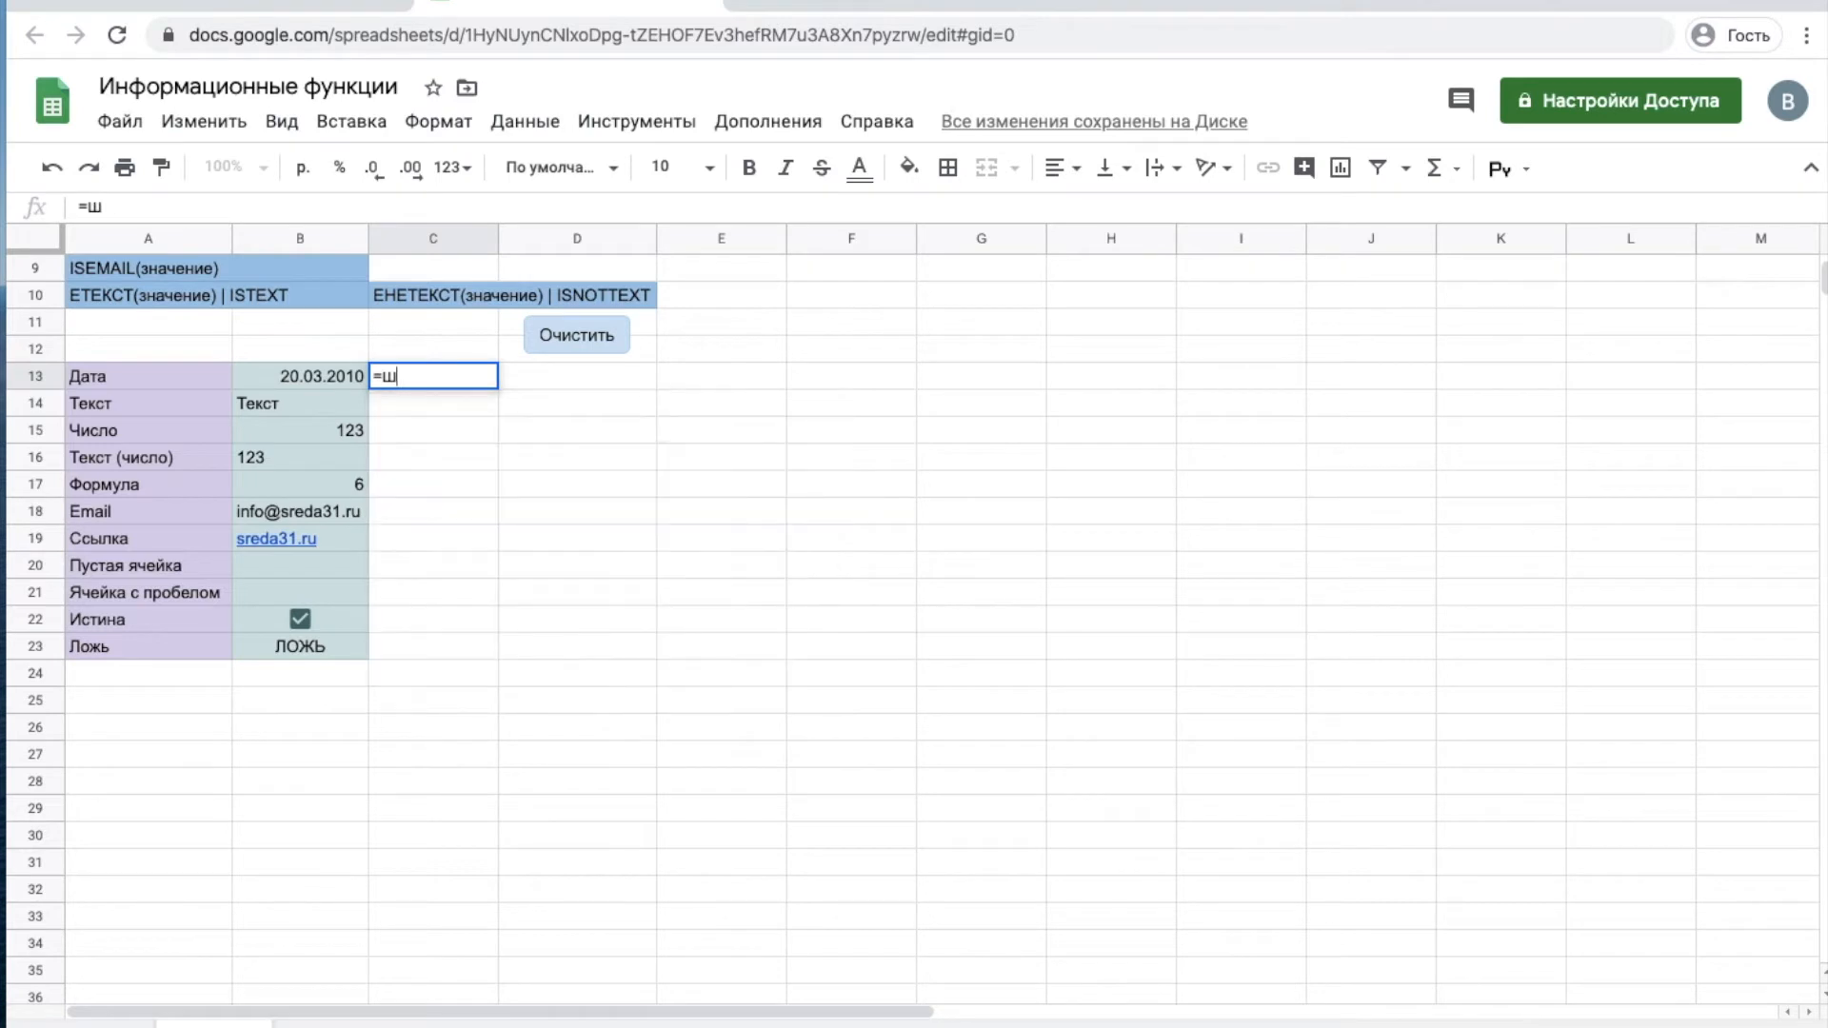
{"action": "type", "text": "is"}
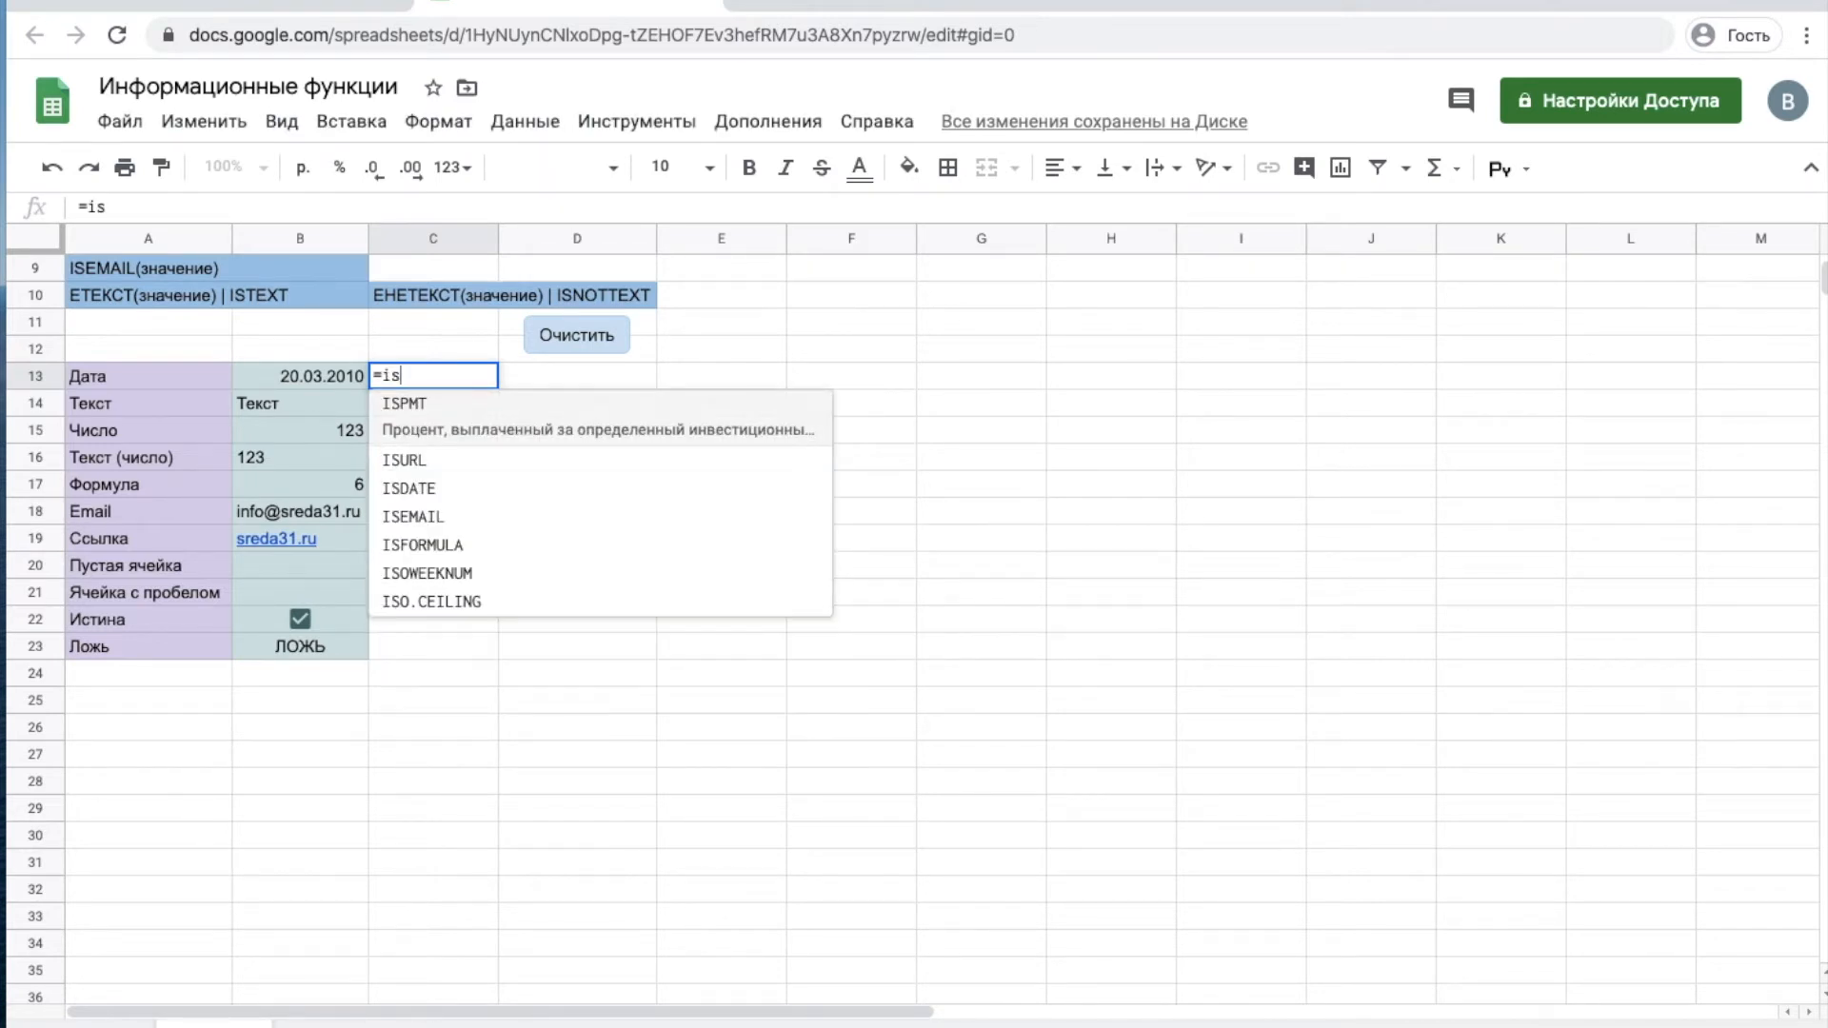
{"action": "type", "text": "e"}
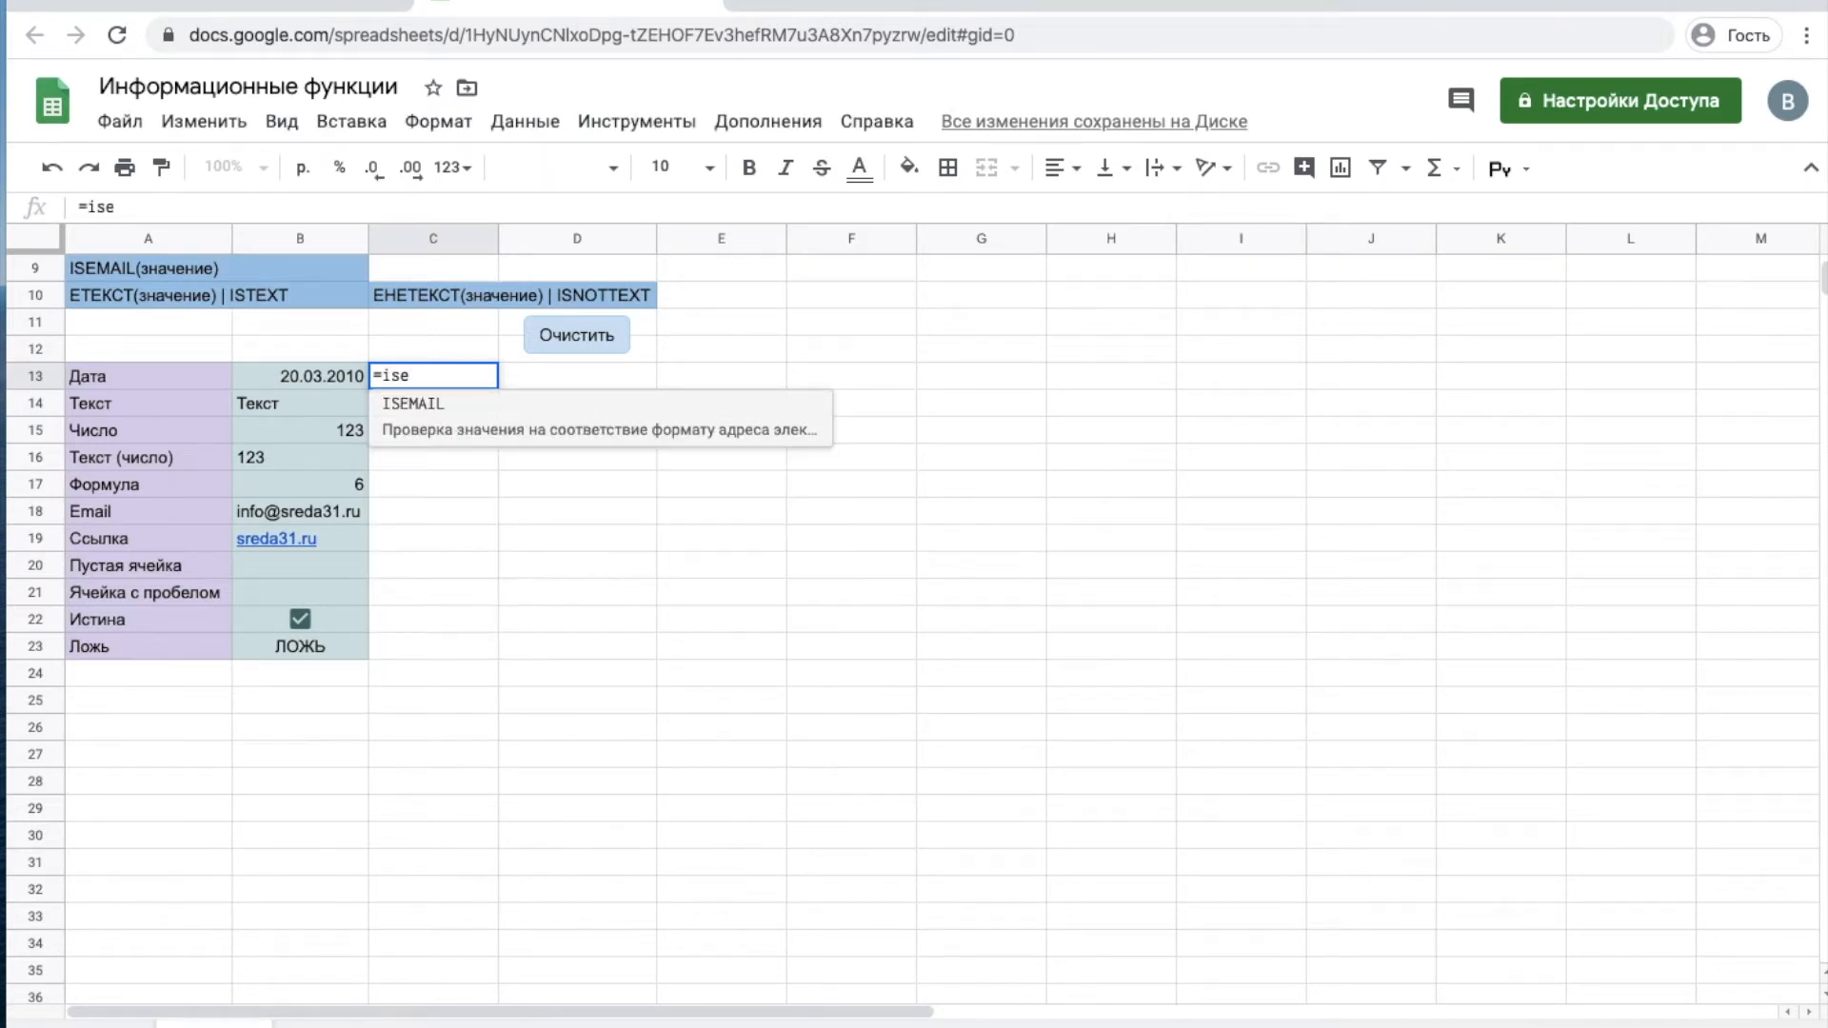
{"action": "key", "text": "Tab"}
{"action": "left_click", "coordinate": [316, 373]}
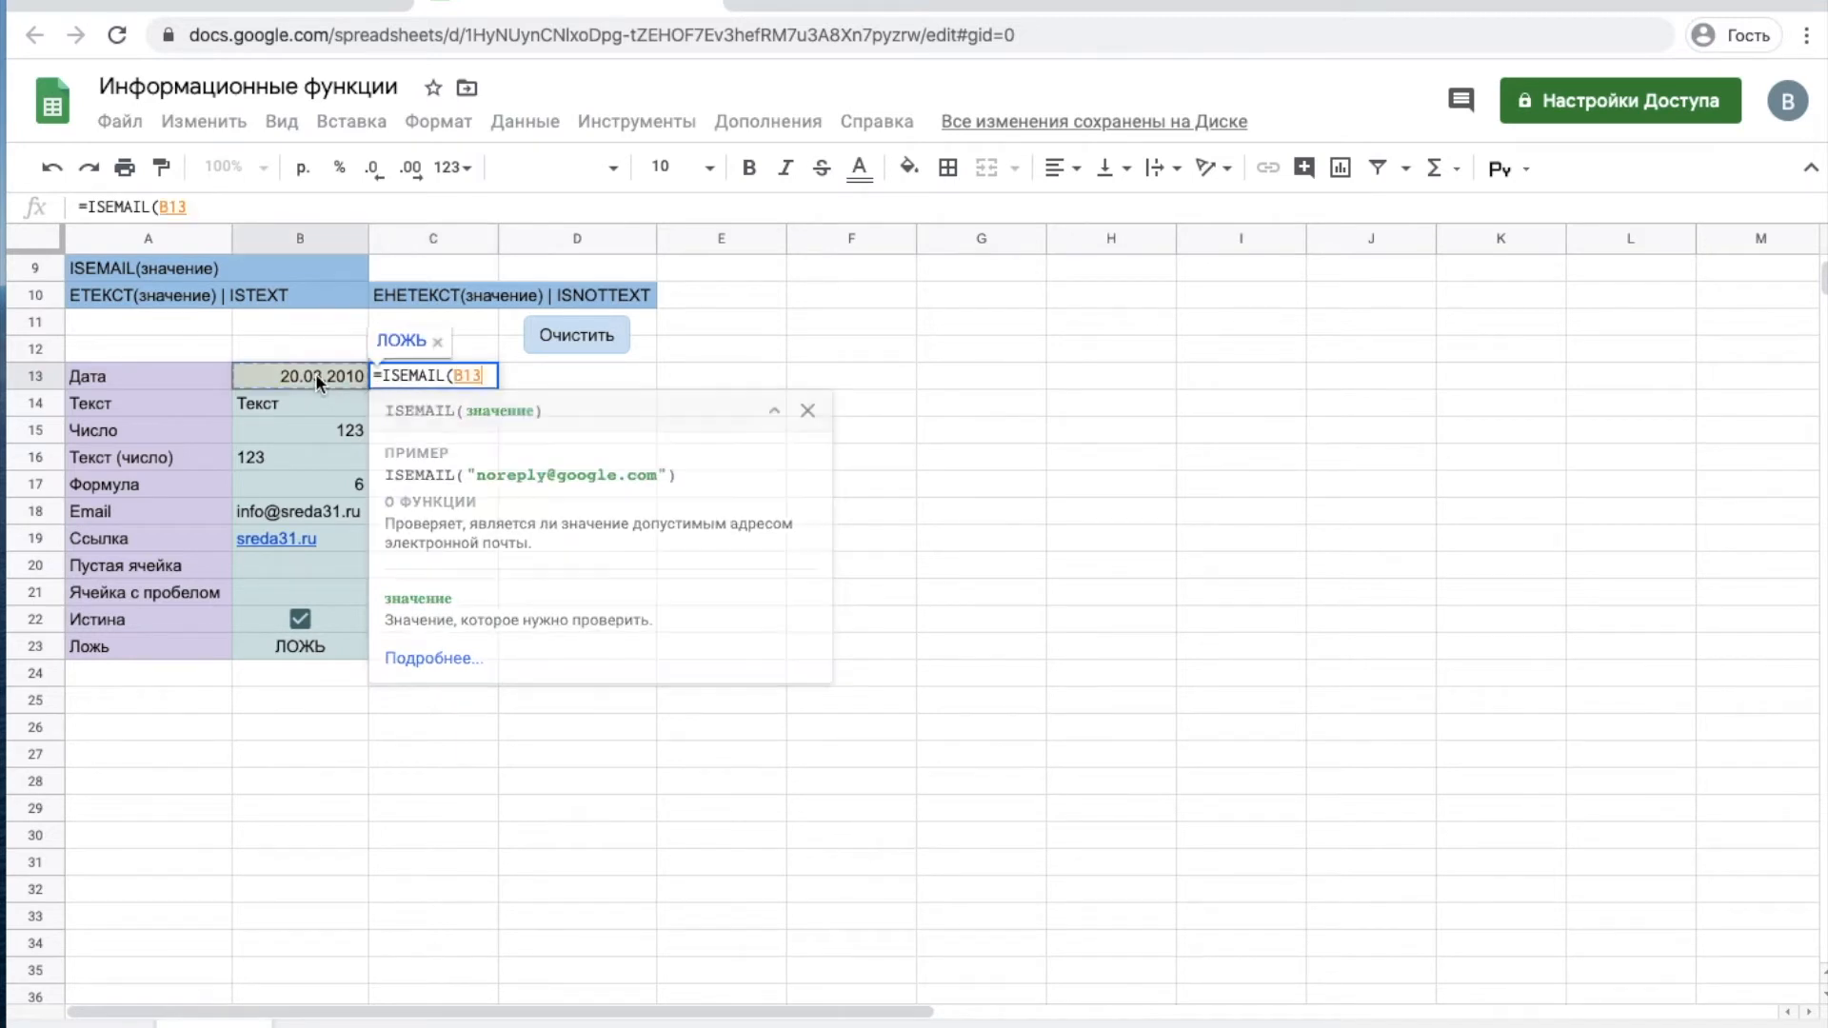
{"action": "type", "text": ")"}
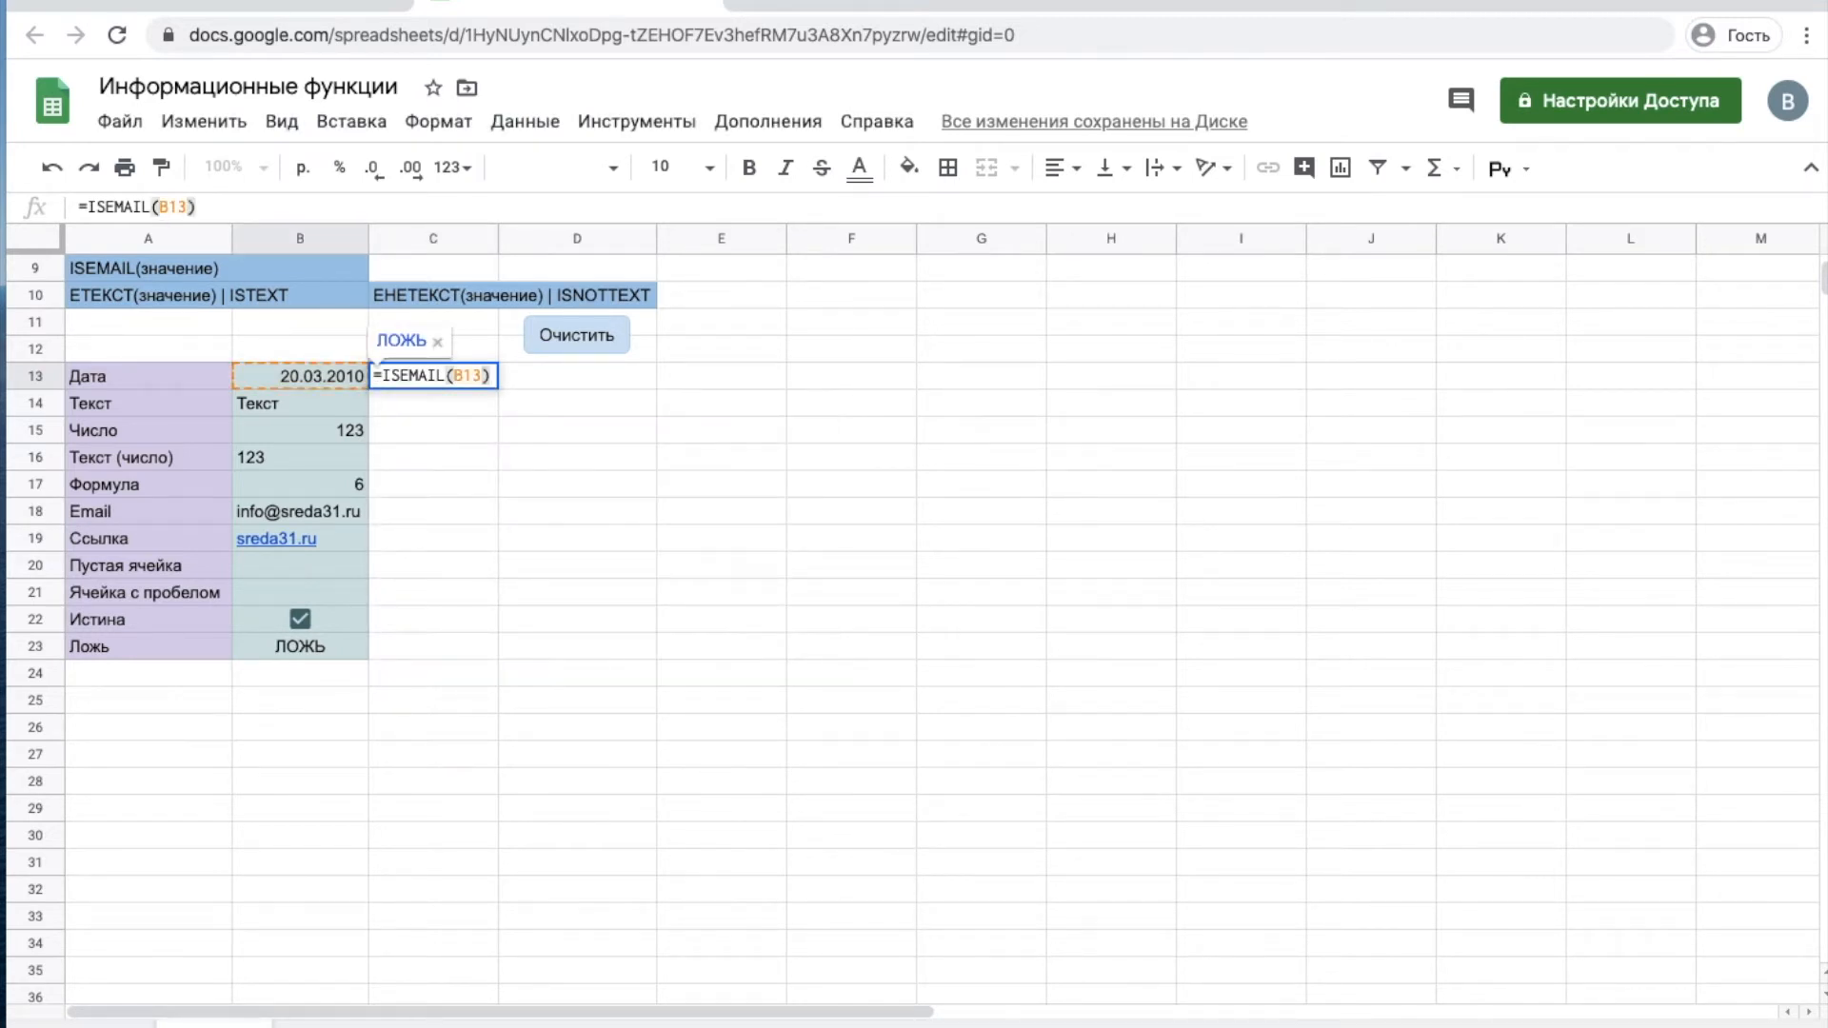
{"action": "key", "text": "Return"}
- Fill the ISEMAIL formula from C13 down to C23 and check the Email row's source value and result
{"action": "left_click", "coordinate": [440, 379]}
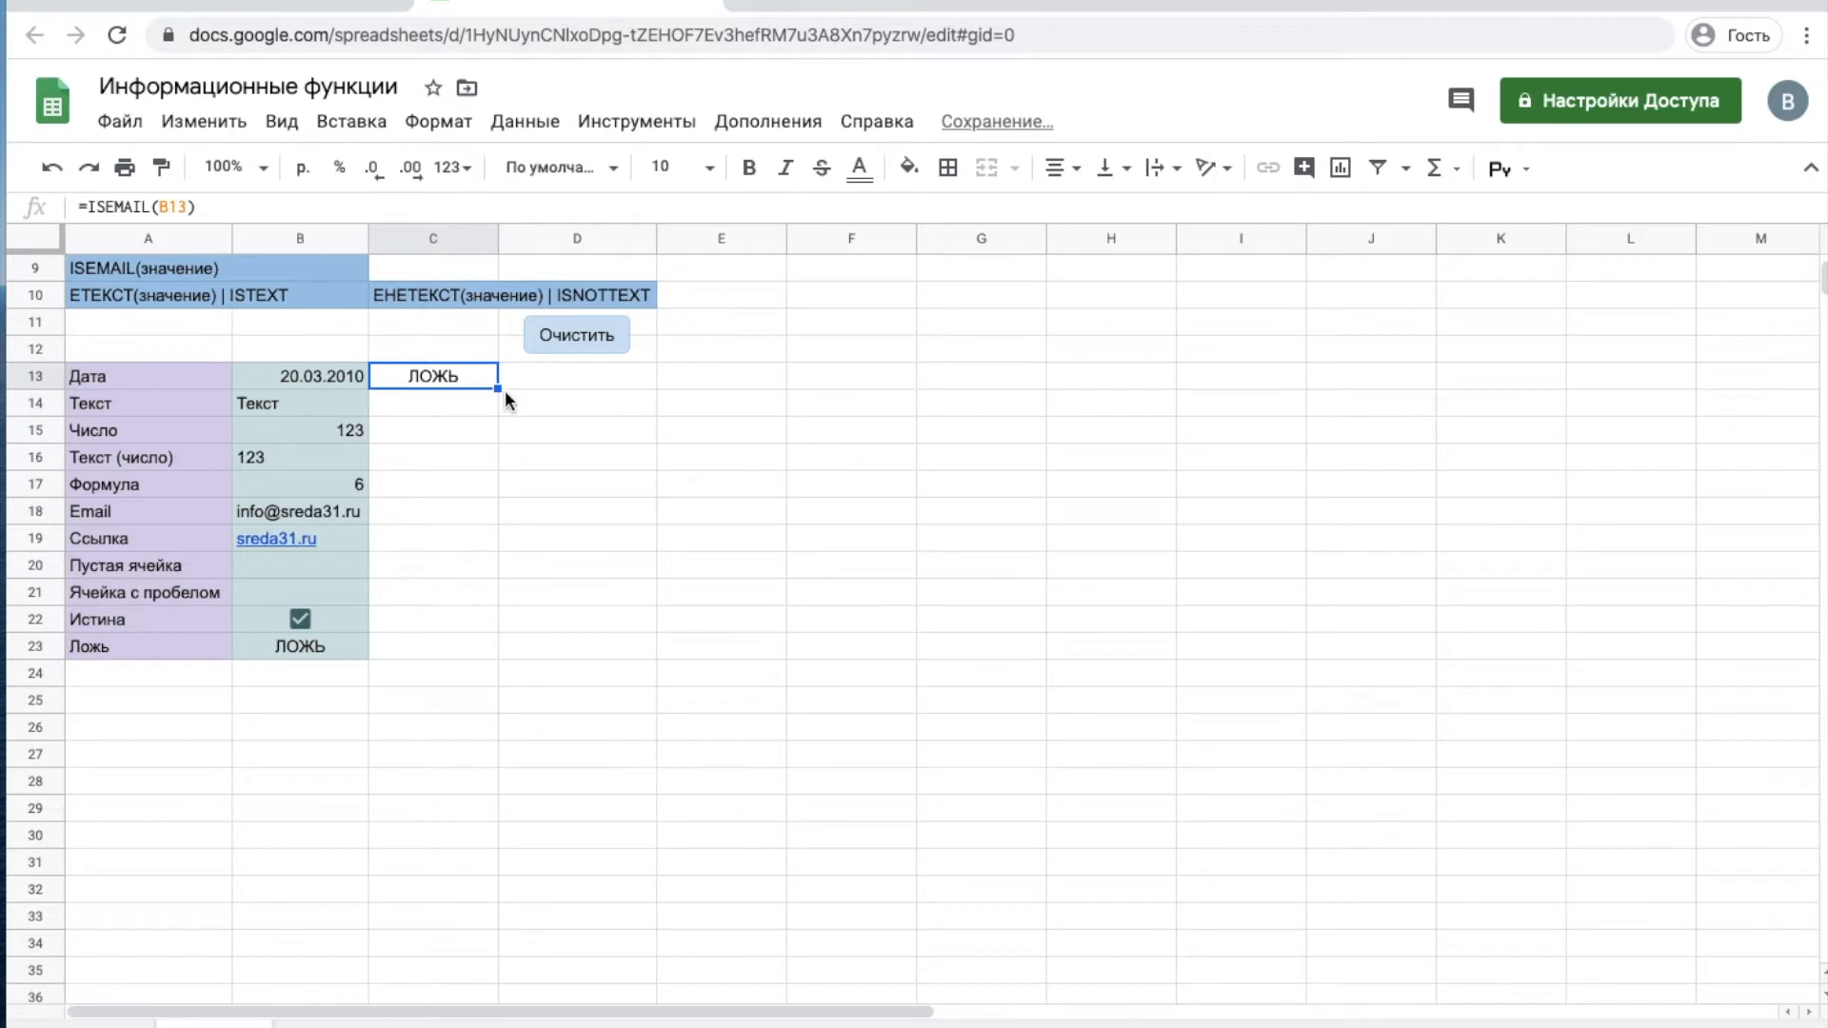
{"action": "left_click_drag", "start_coordinate": [497, 388], "coordinate": [494, 644]}
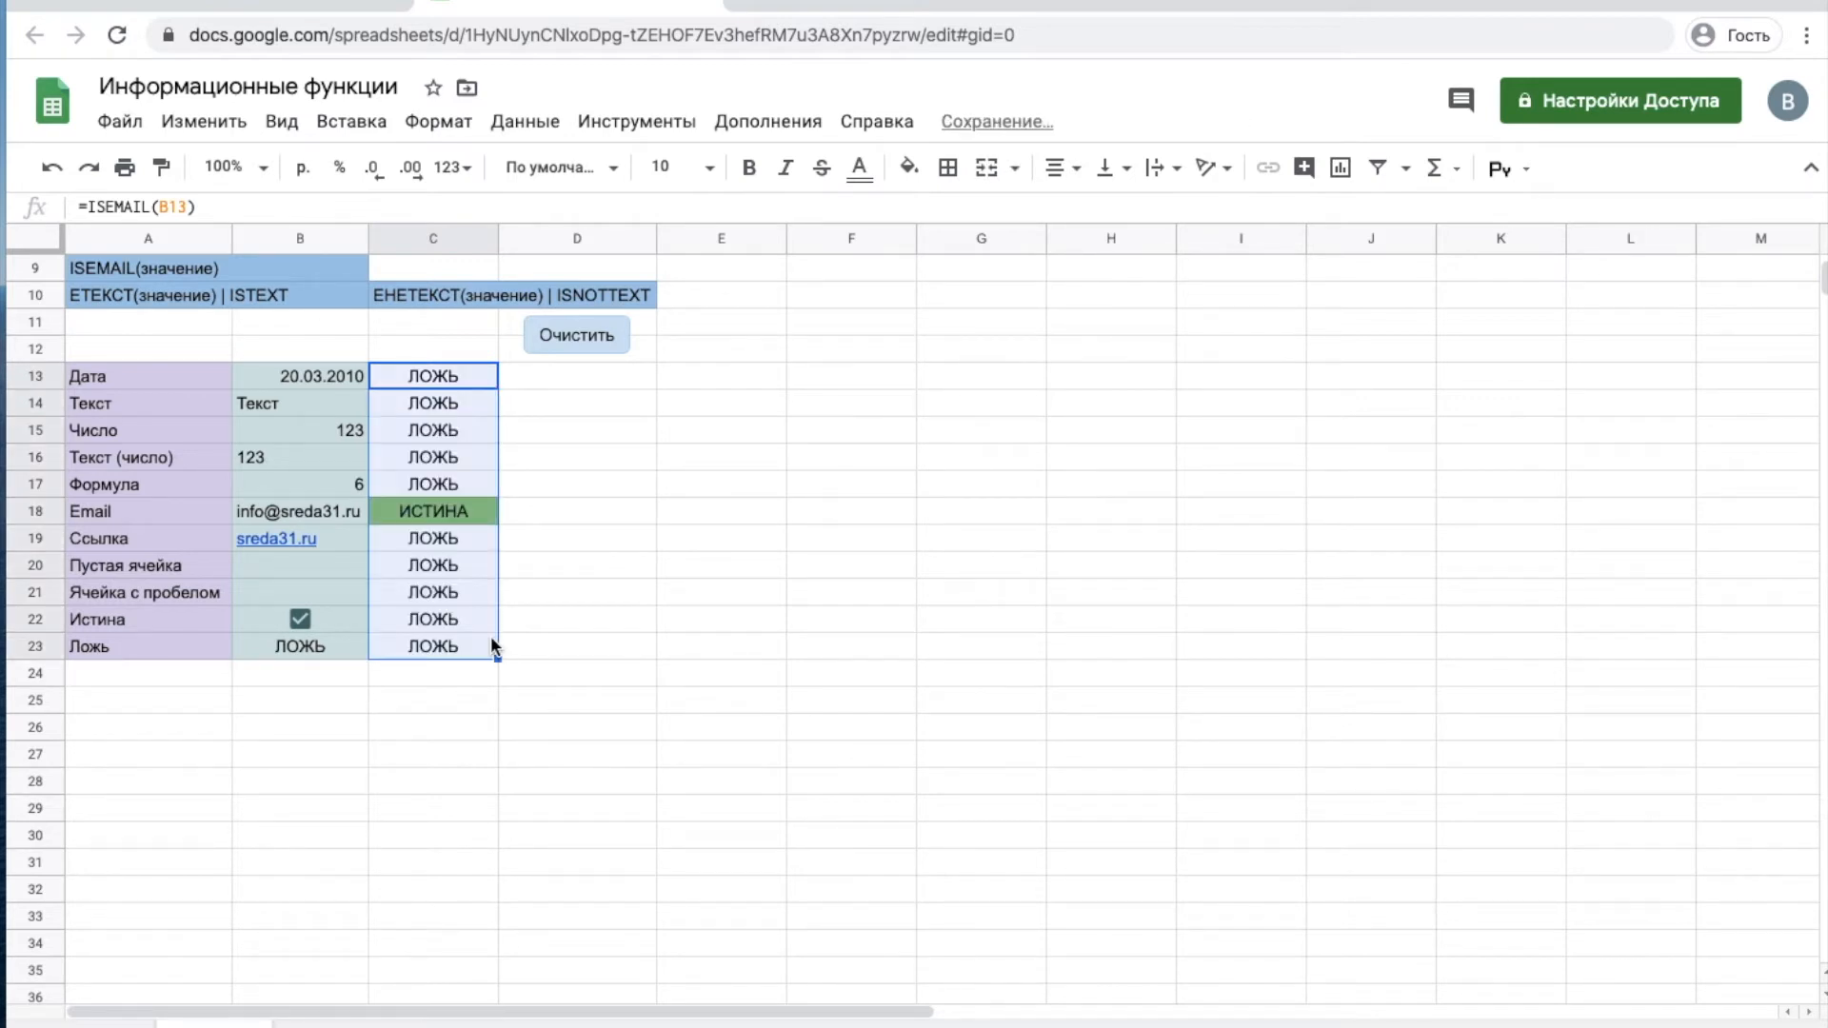
{"action": "left_click", "coordinate": [293, 510]}
{"action": "left_click", "coordinate": [406, 505]}
{"action": "left_click", "coordinate": [318, 512]}
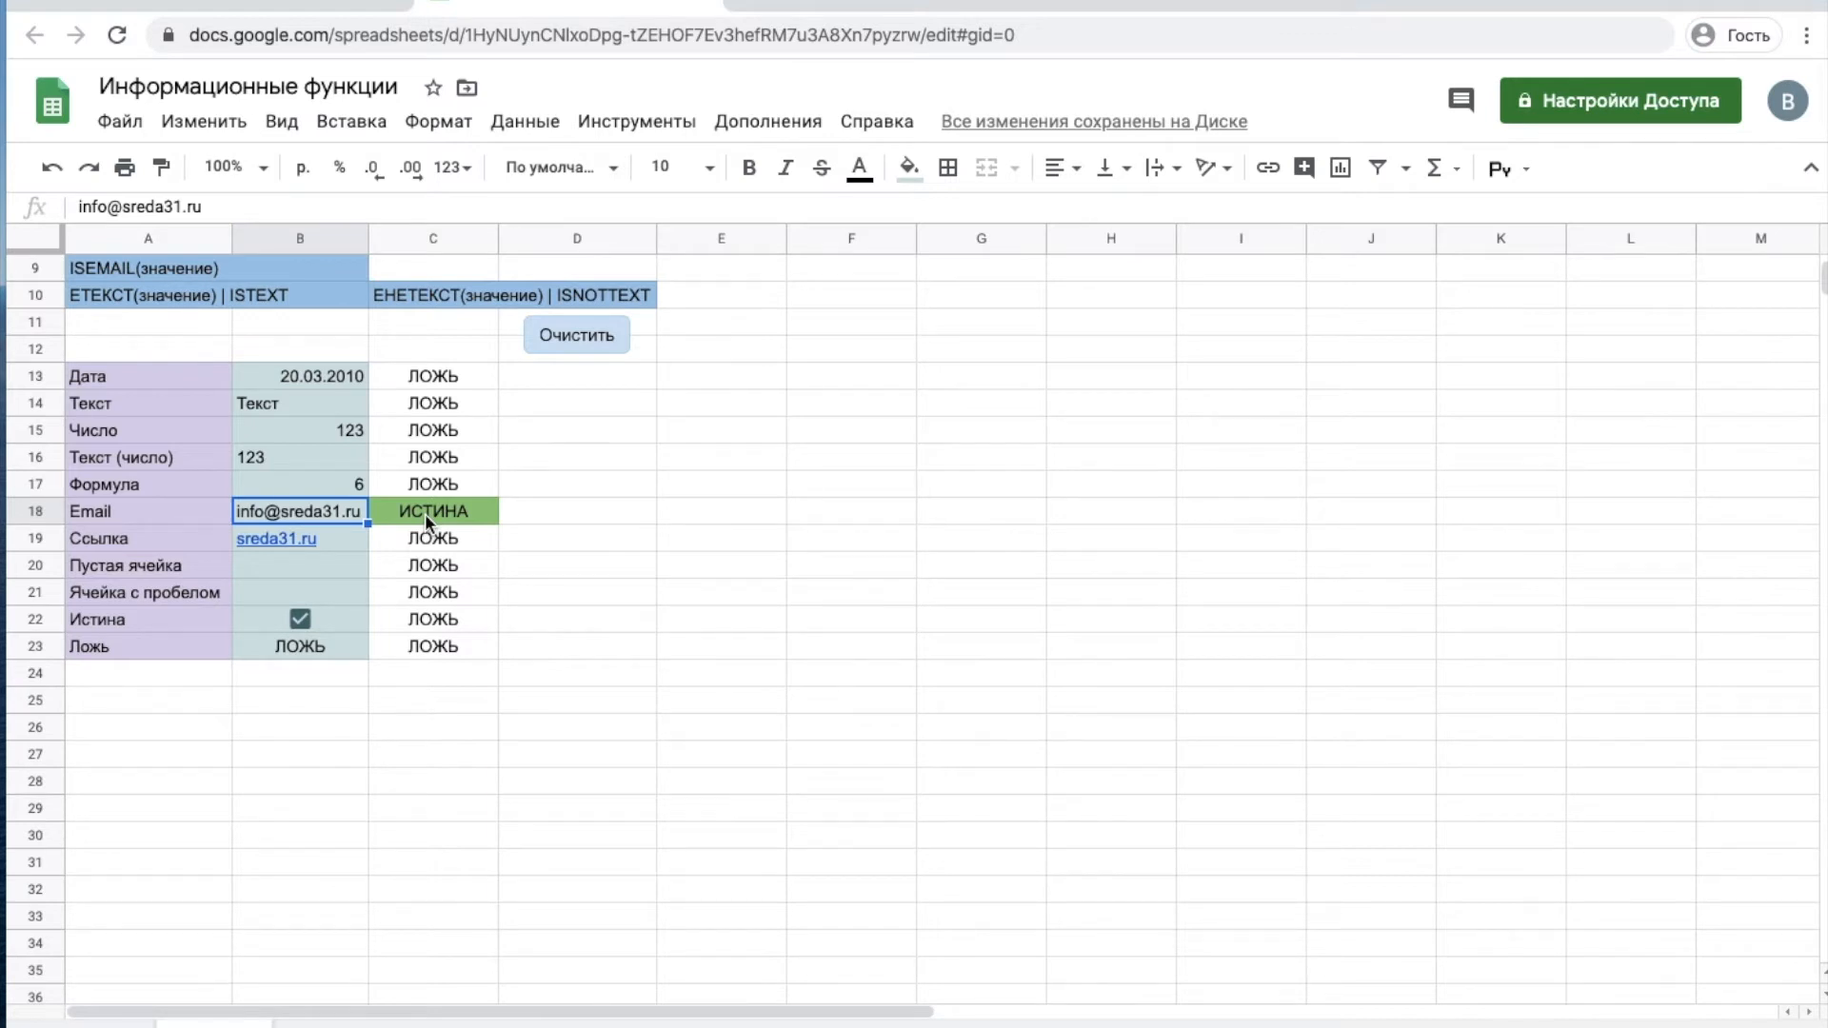
- Select the ISURL heading in row 8 and clear the ISEMAIL results from column C
{"action": "left_click", "coordinate": [105, 274]}
{"action": "key", "text": "Up"}
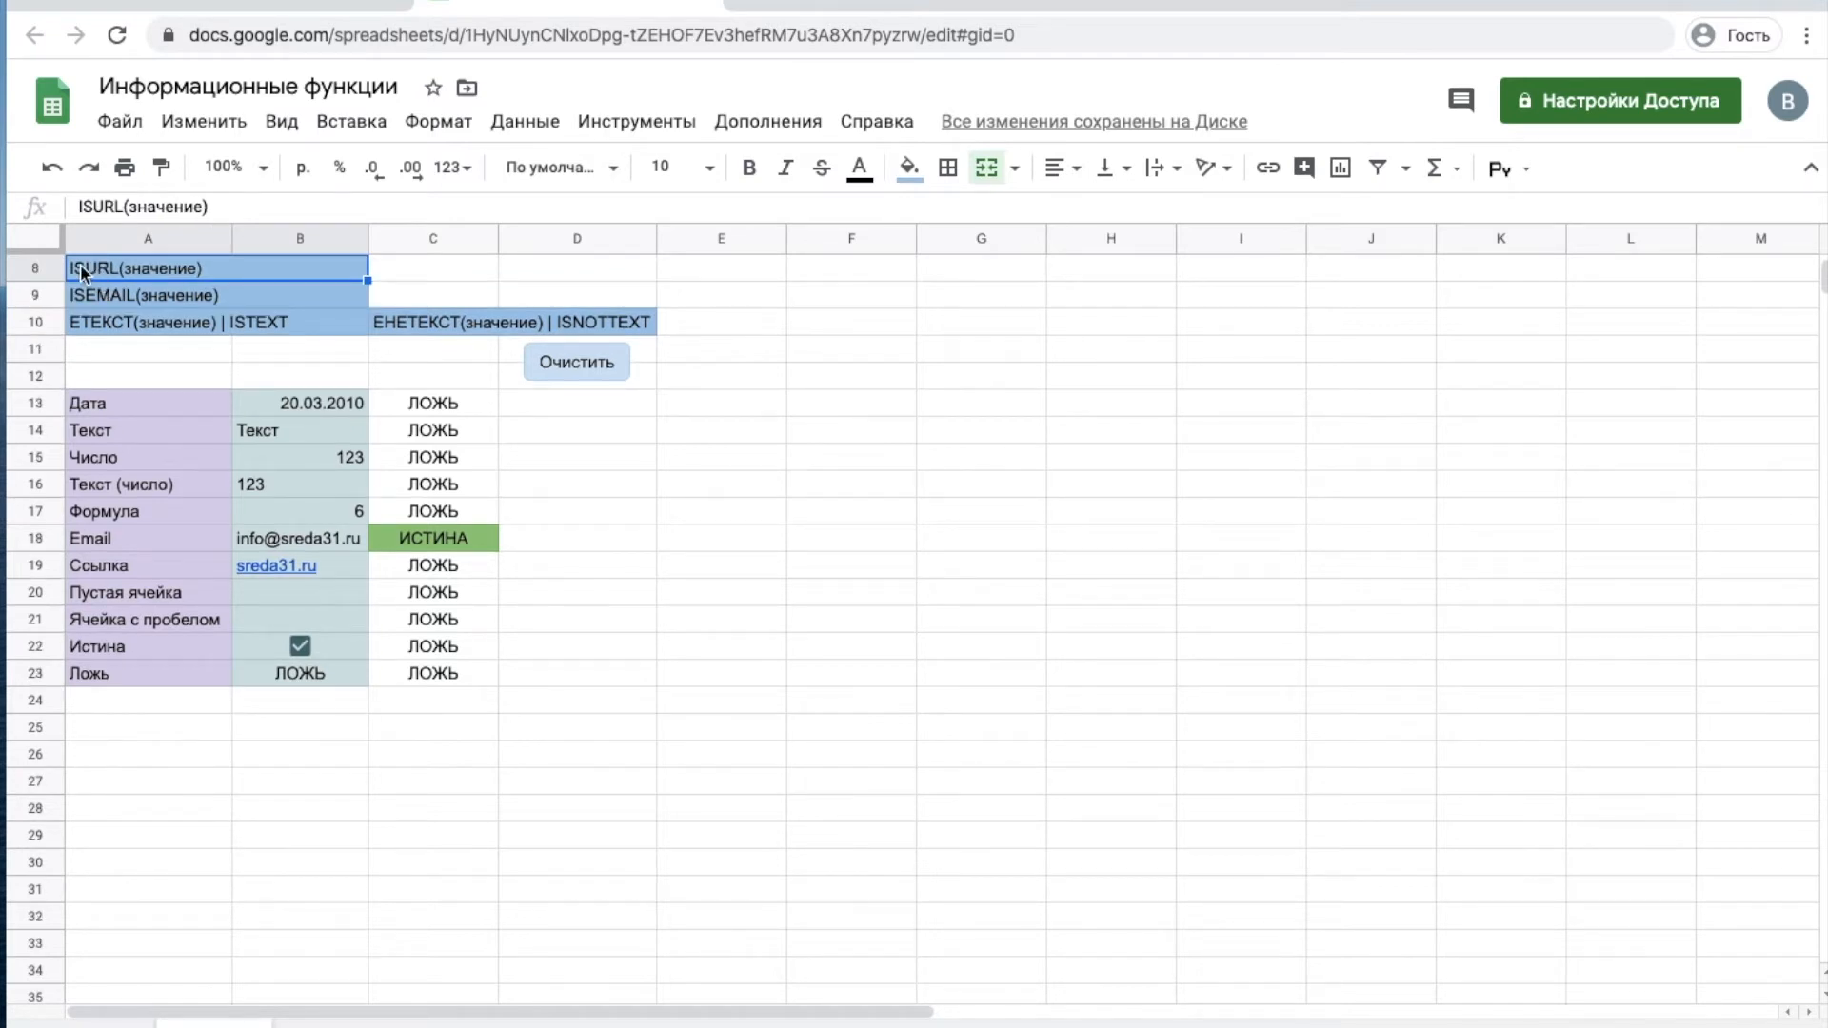
{"action": "left_click", "coordinate": [574, 364]}
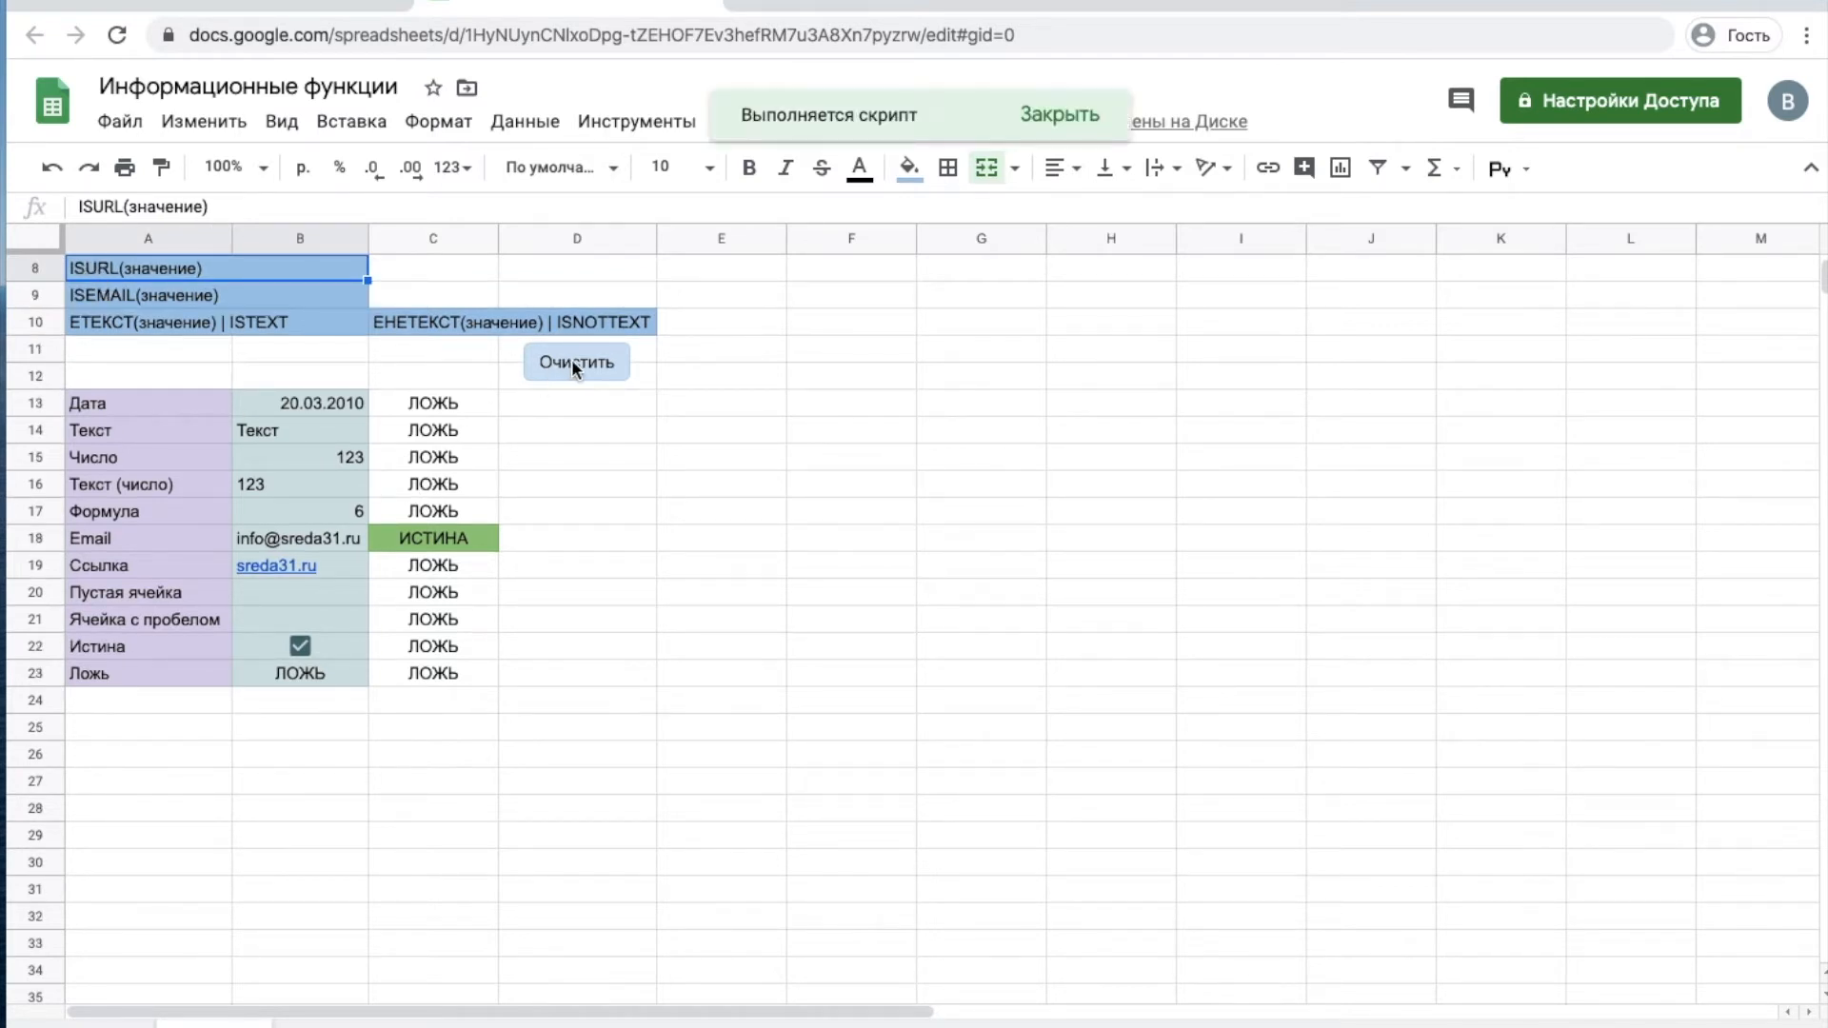
- Enter =ISURL(B13) in C13 to test the date value for a valid URL
{"action": "left_click", "coordinate": [444, 403]}
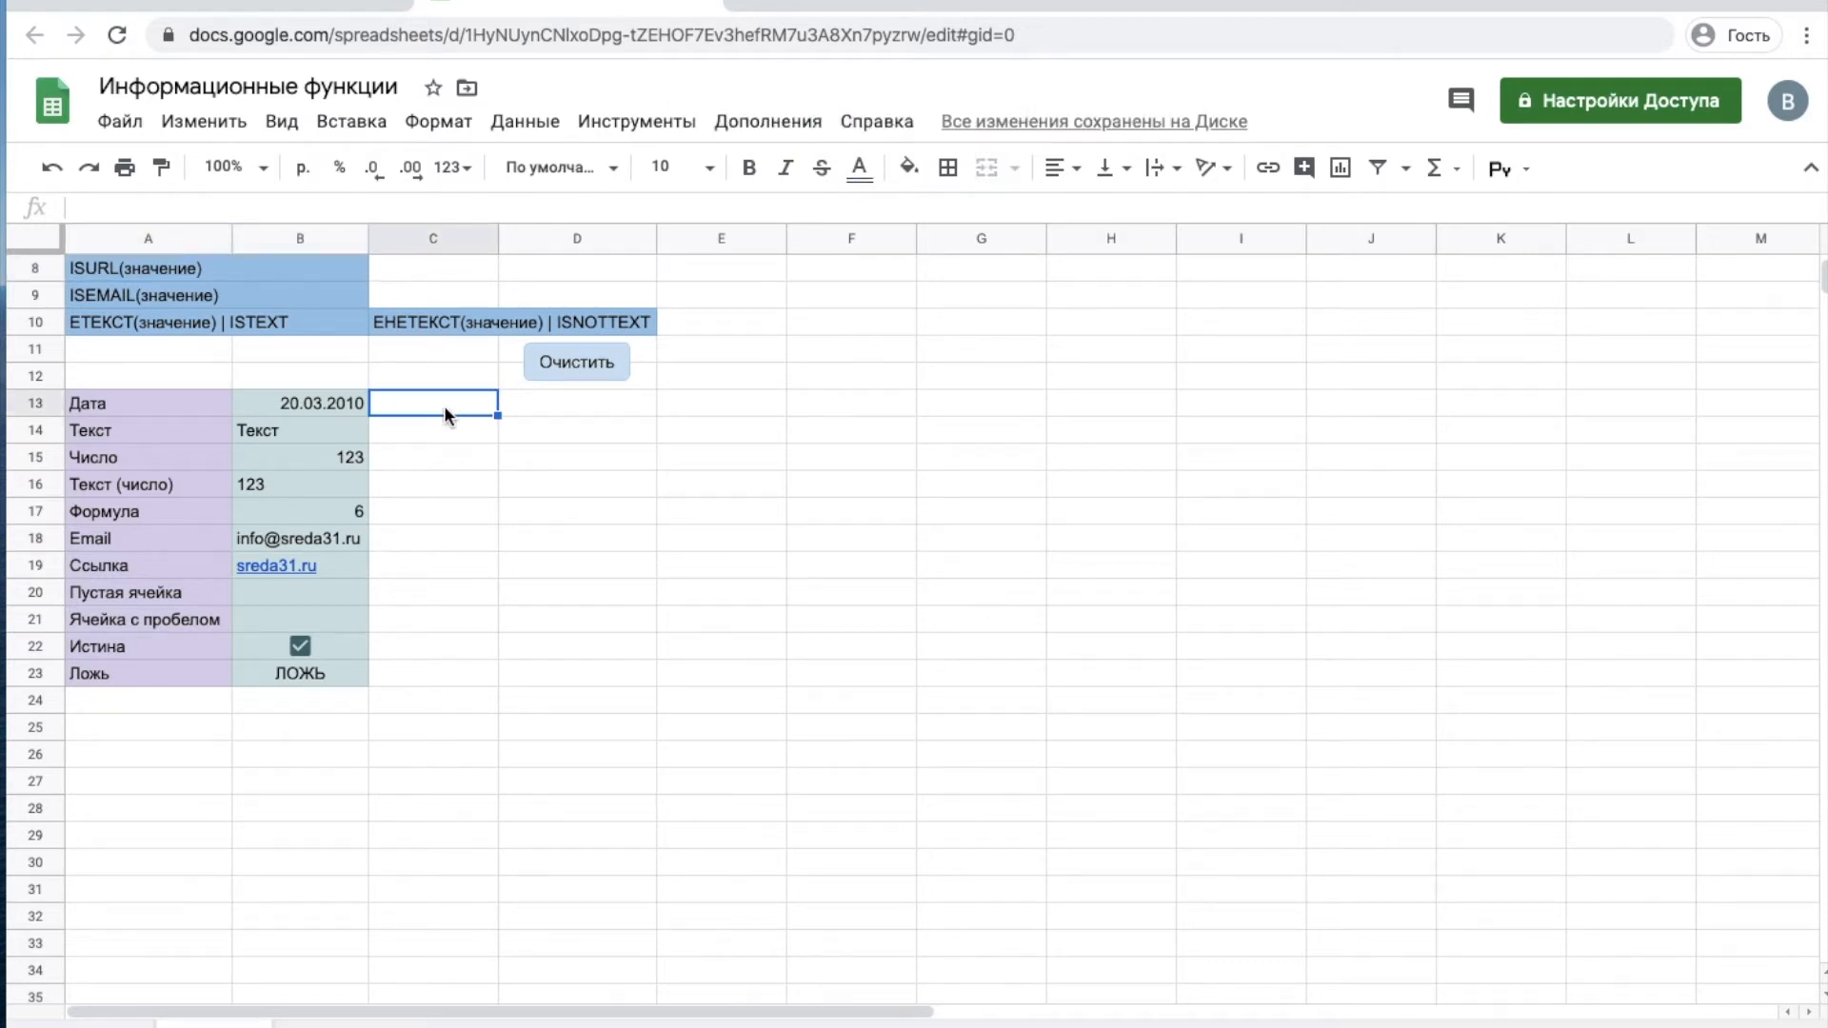
{"action": "type", "text": "=is"}
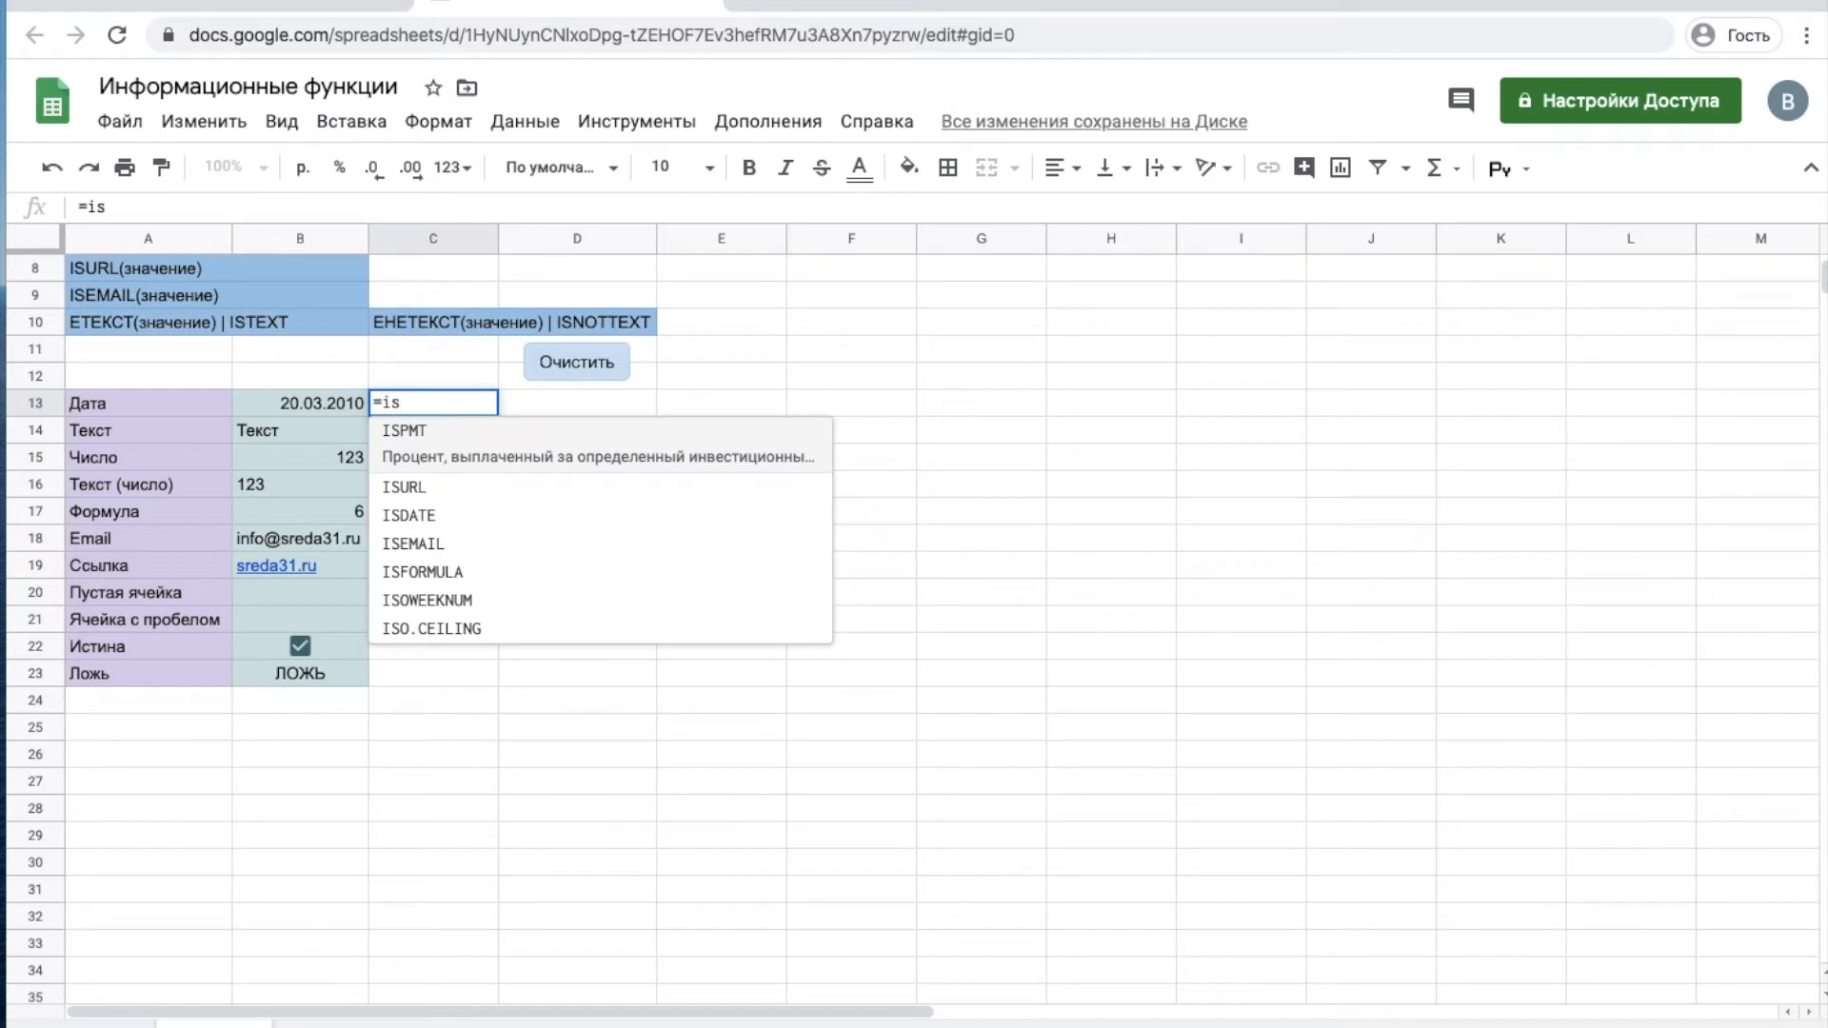
{"action": "type", "text": "u"}
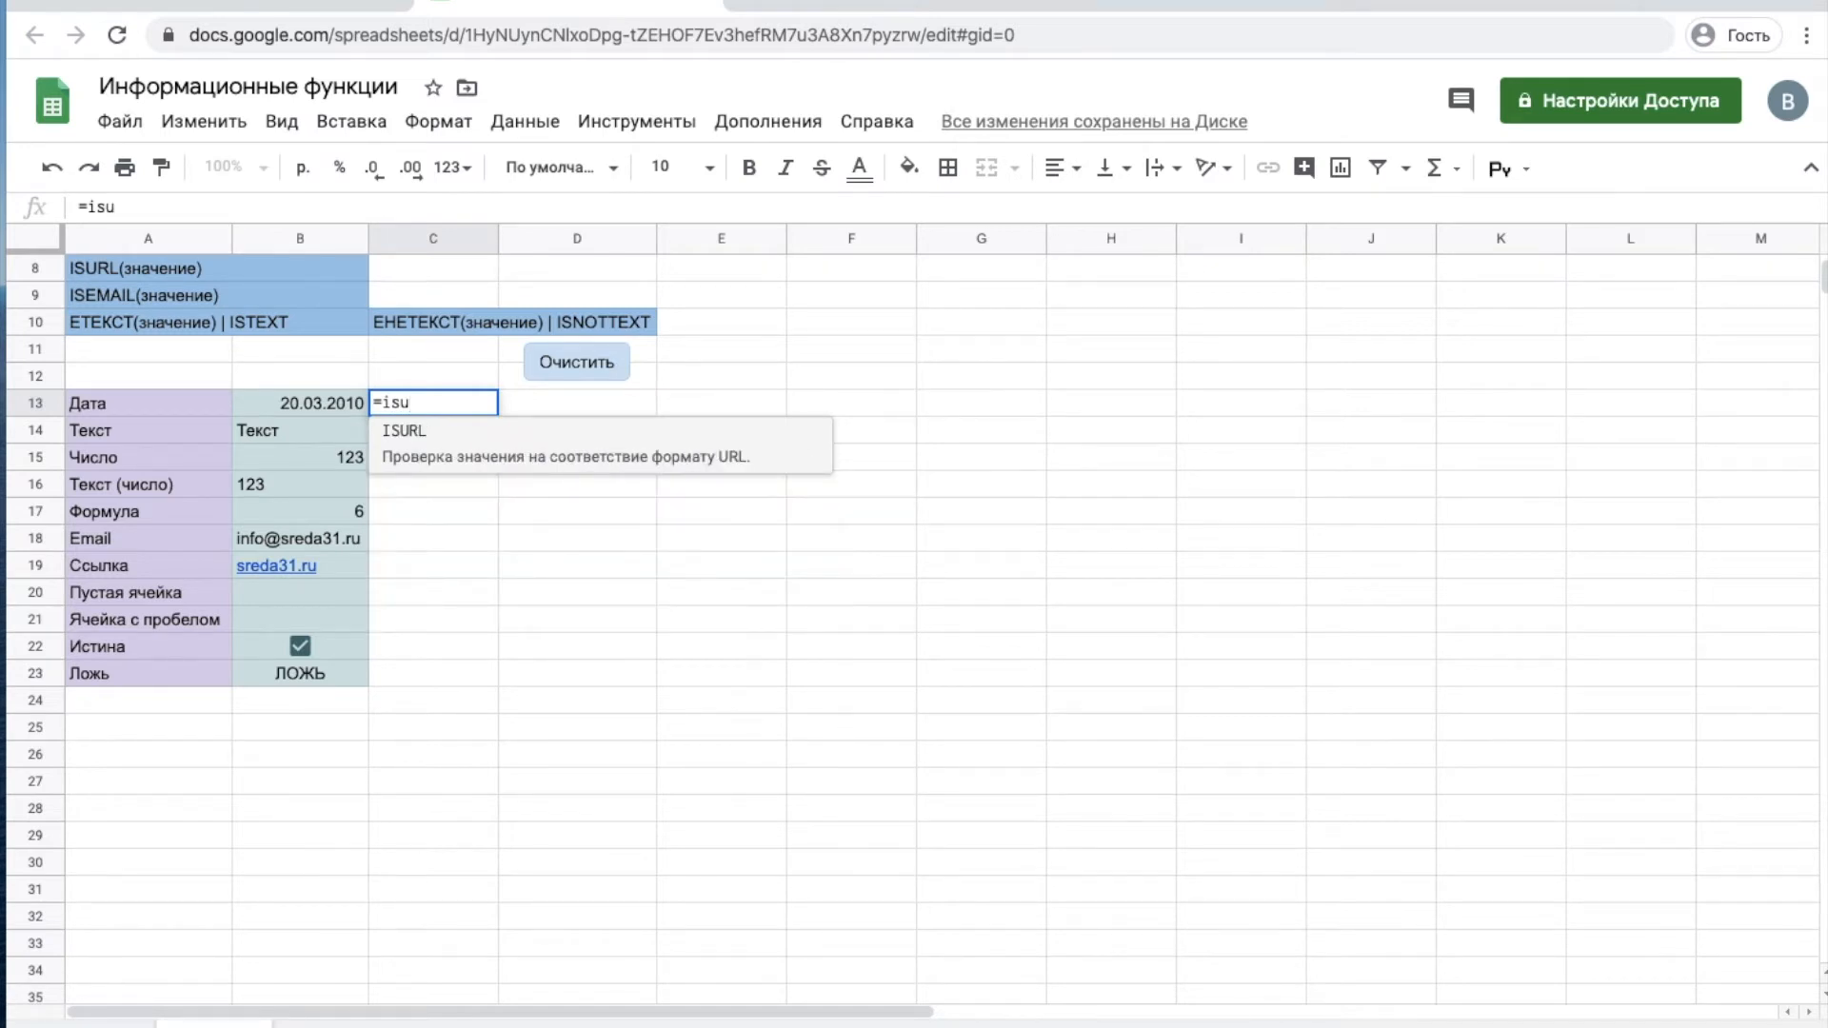
{"action": "key", "text": "Tab"}
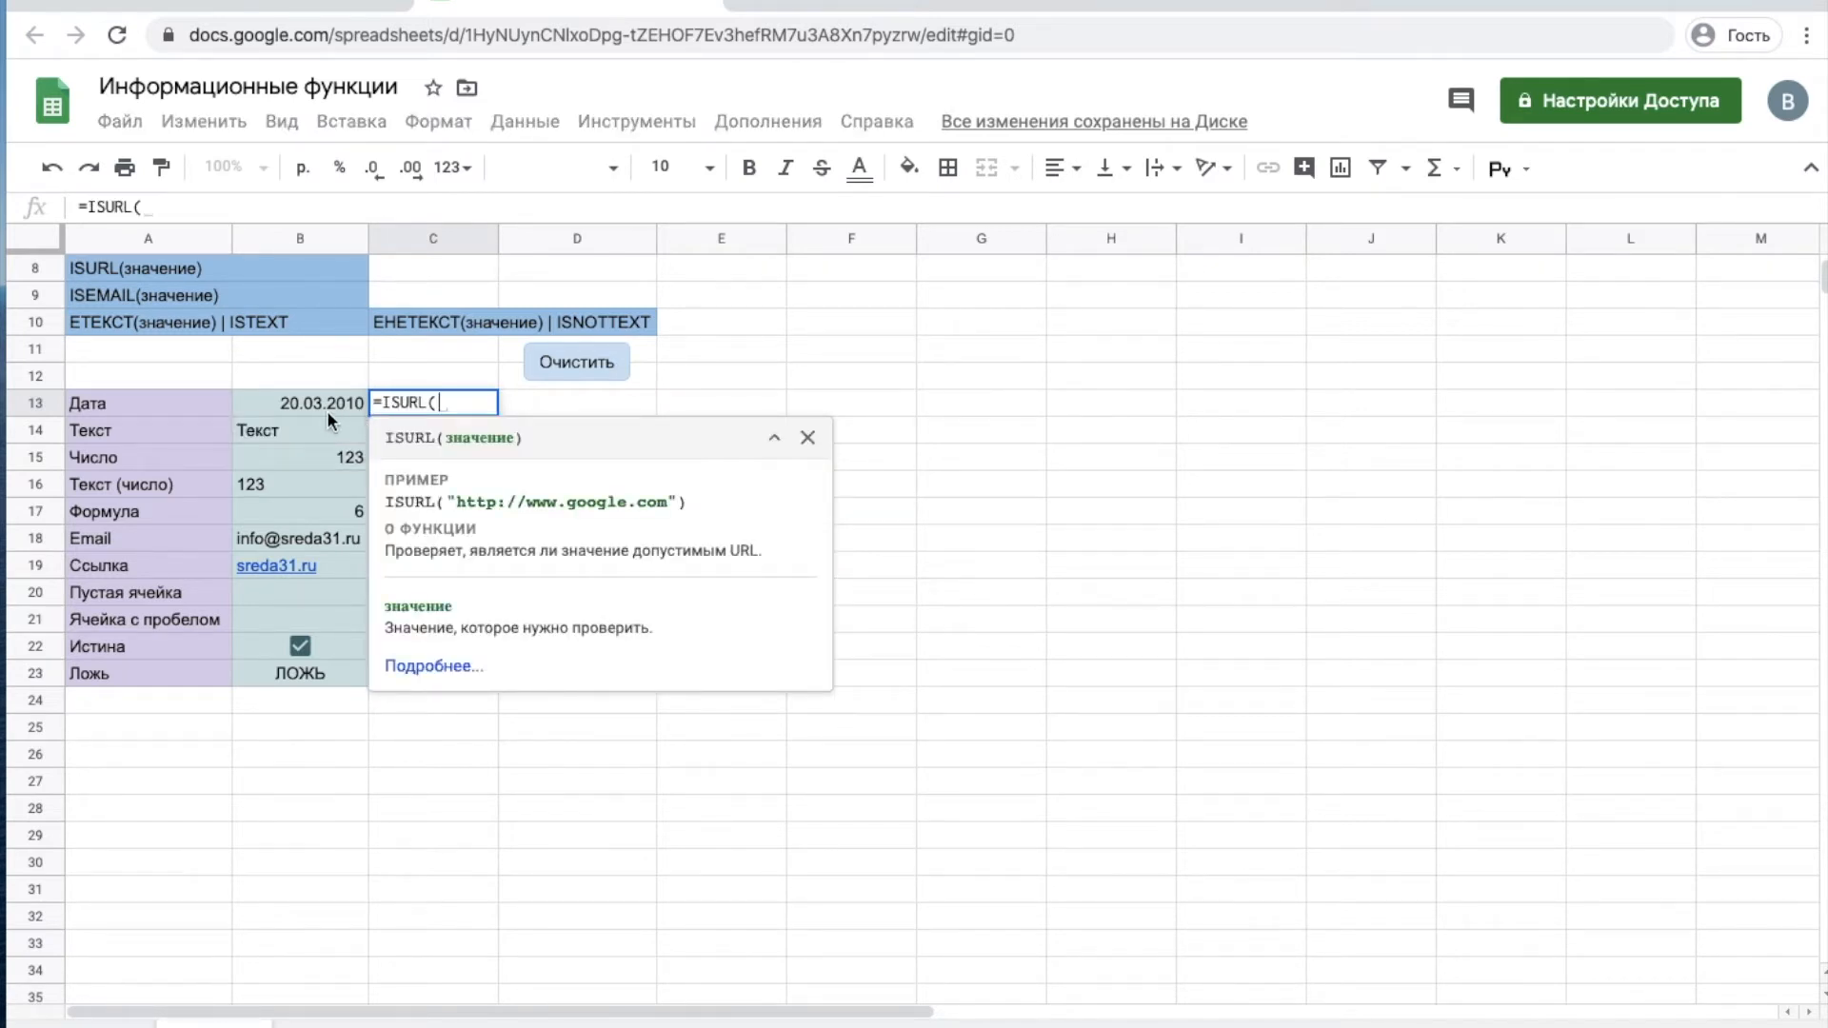
{"action": "left_click", "coordinate": [328, 408]}
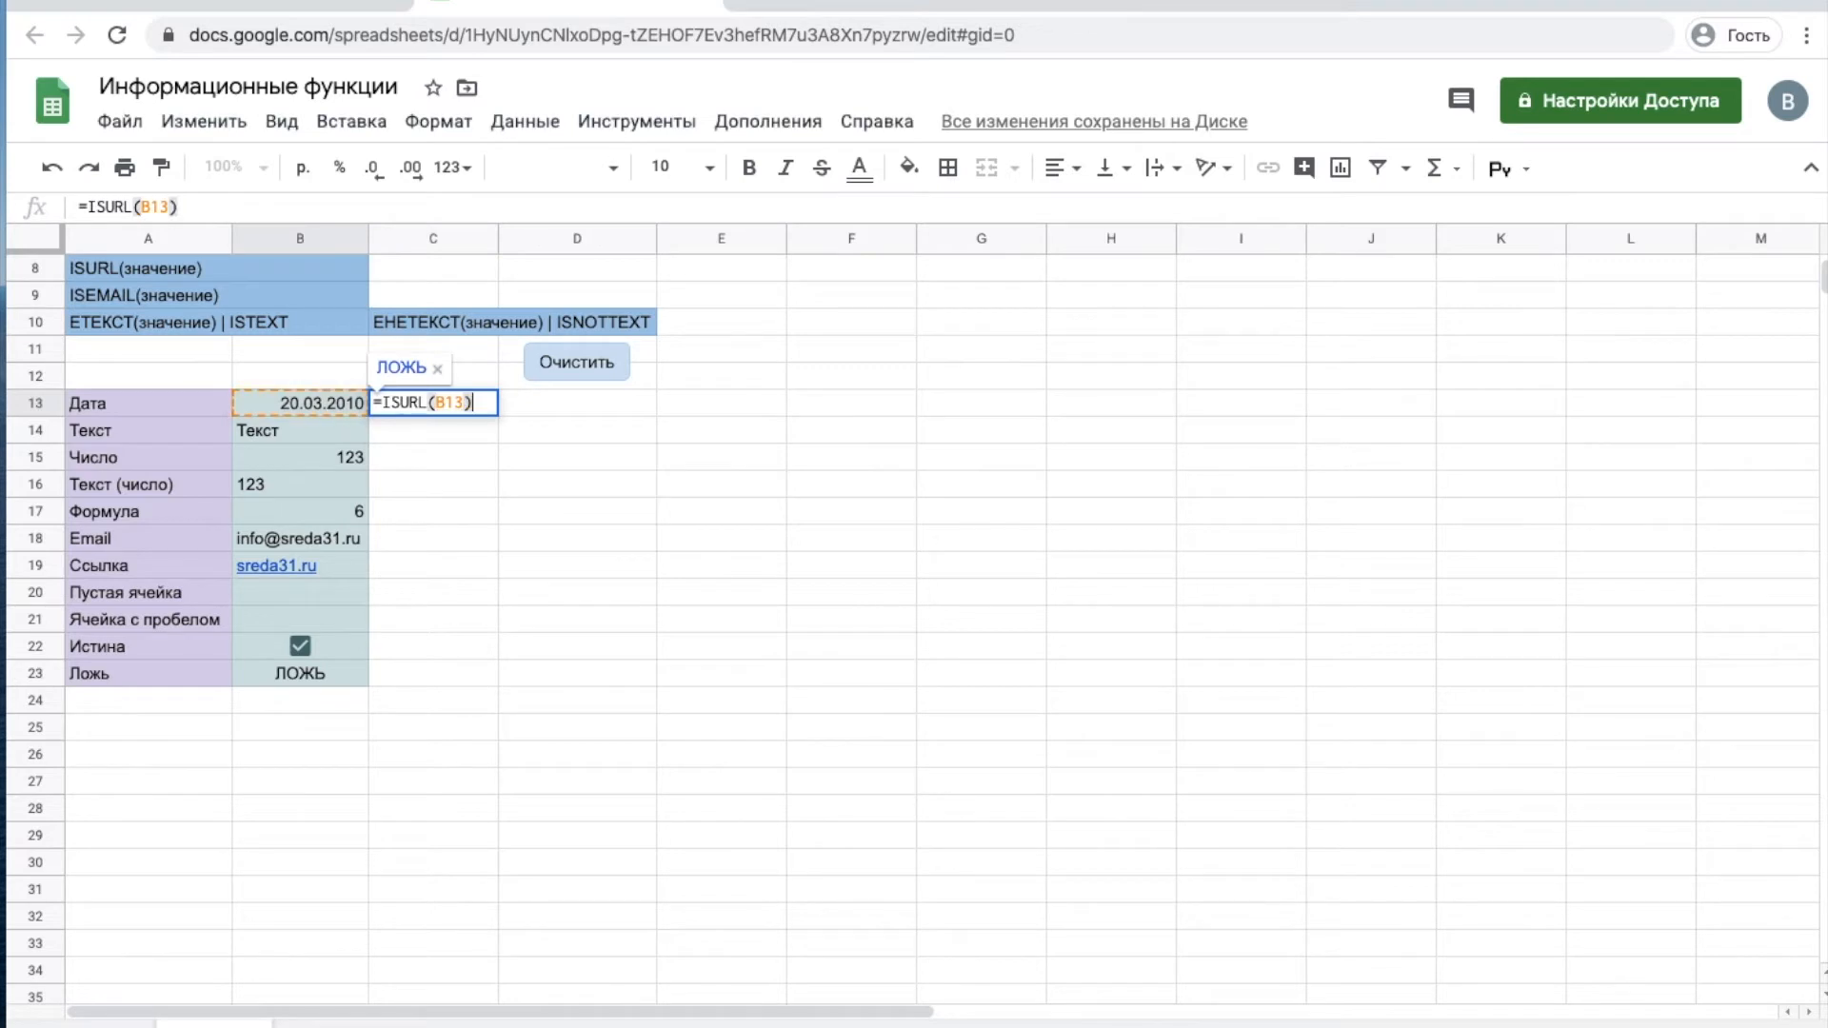
{"action": "key", "text": "Return"}
- Fill the ISURL formula from C13 down to C23 and check the link in B19 against its result
{"action": "left_click", "coordinate": [443, 402]}
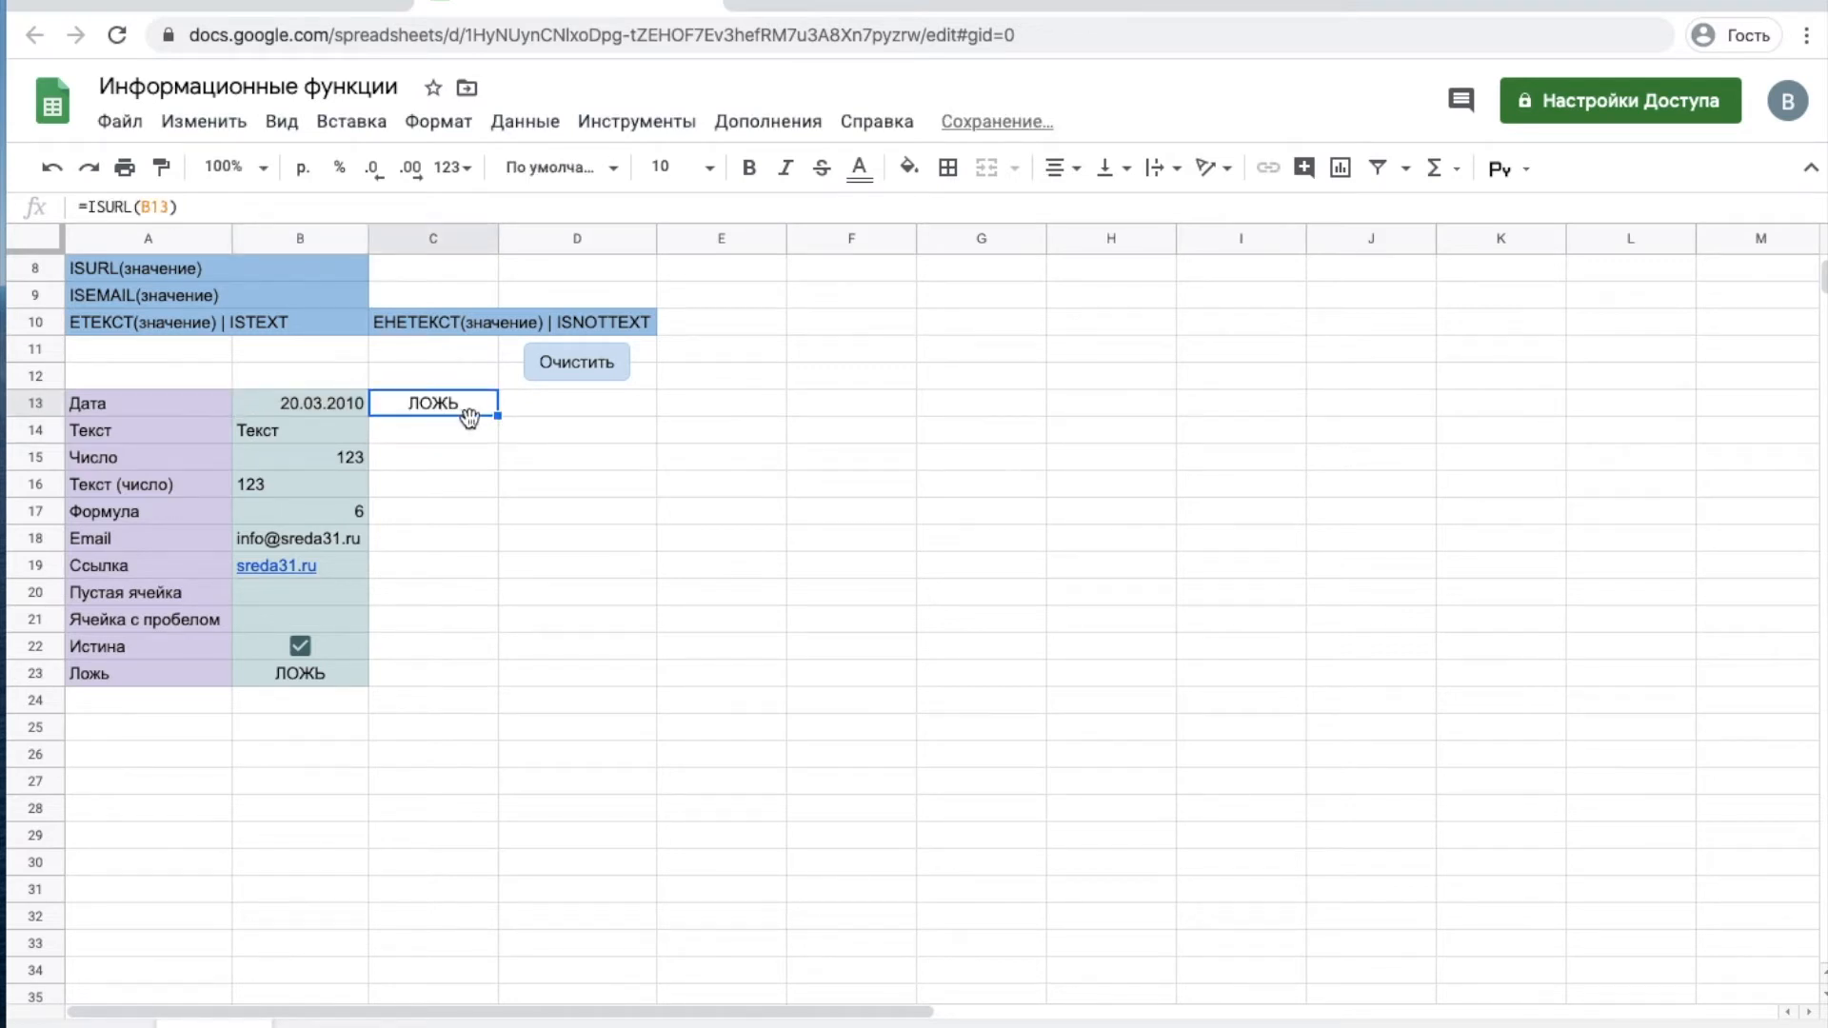
{"action": "left_click_drag", "start_coordinate": [498, 415], "coordinate": [507, 672]}
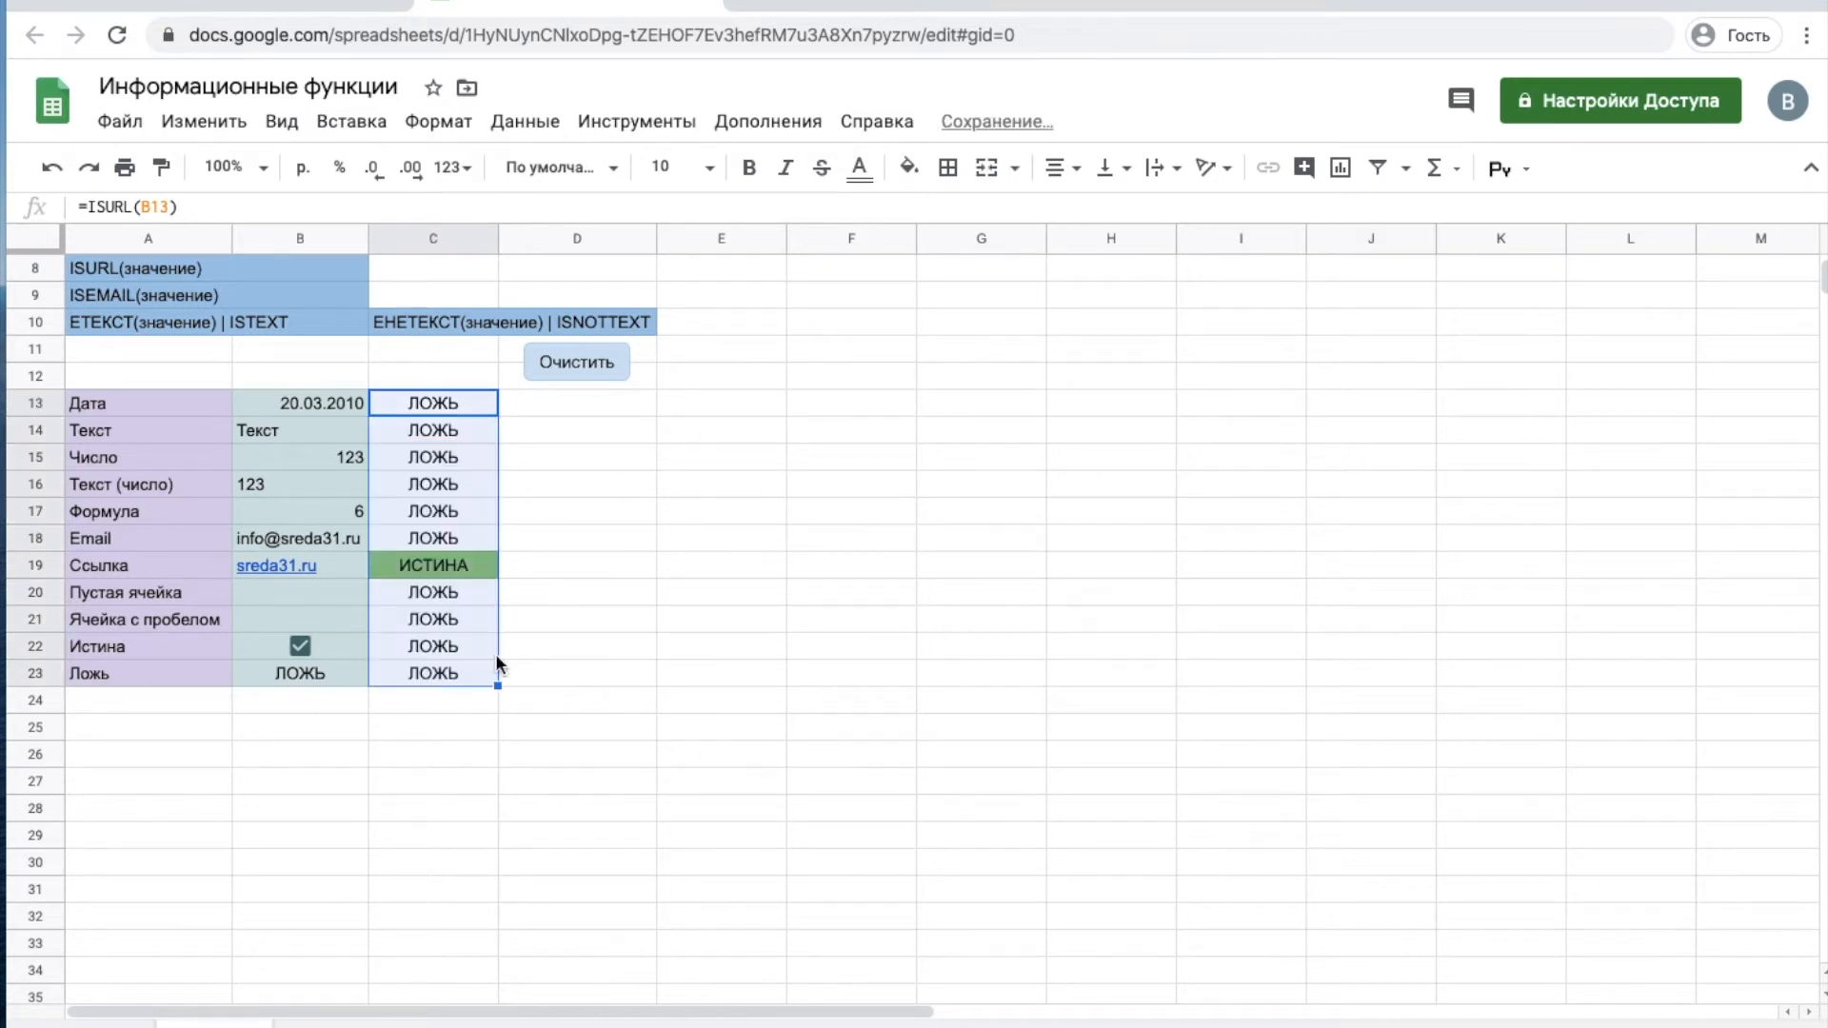
{"action": "left_click", "coordinate": [414, 562]}
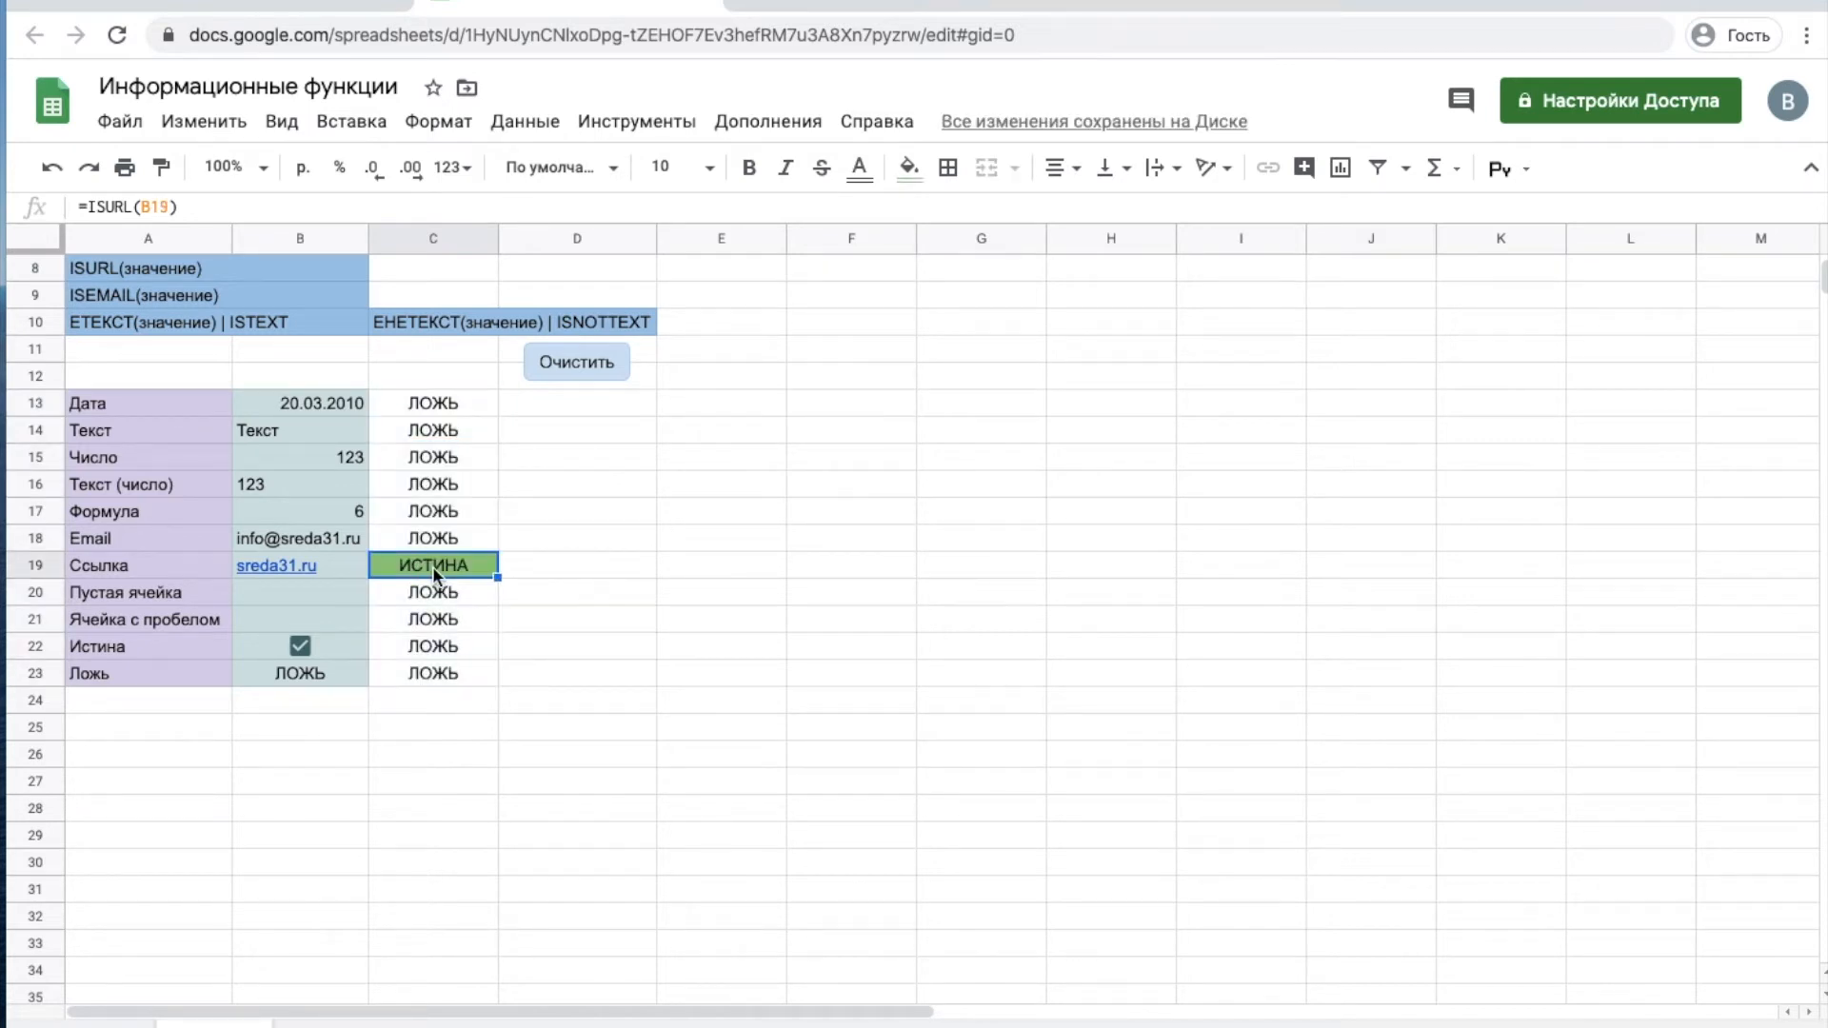
{"action": "mouse_move", "coordinate": [365, 568]}
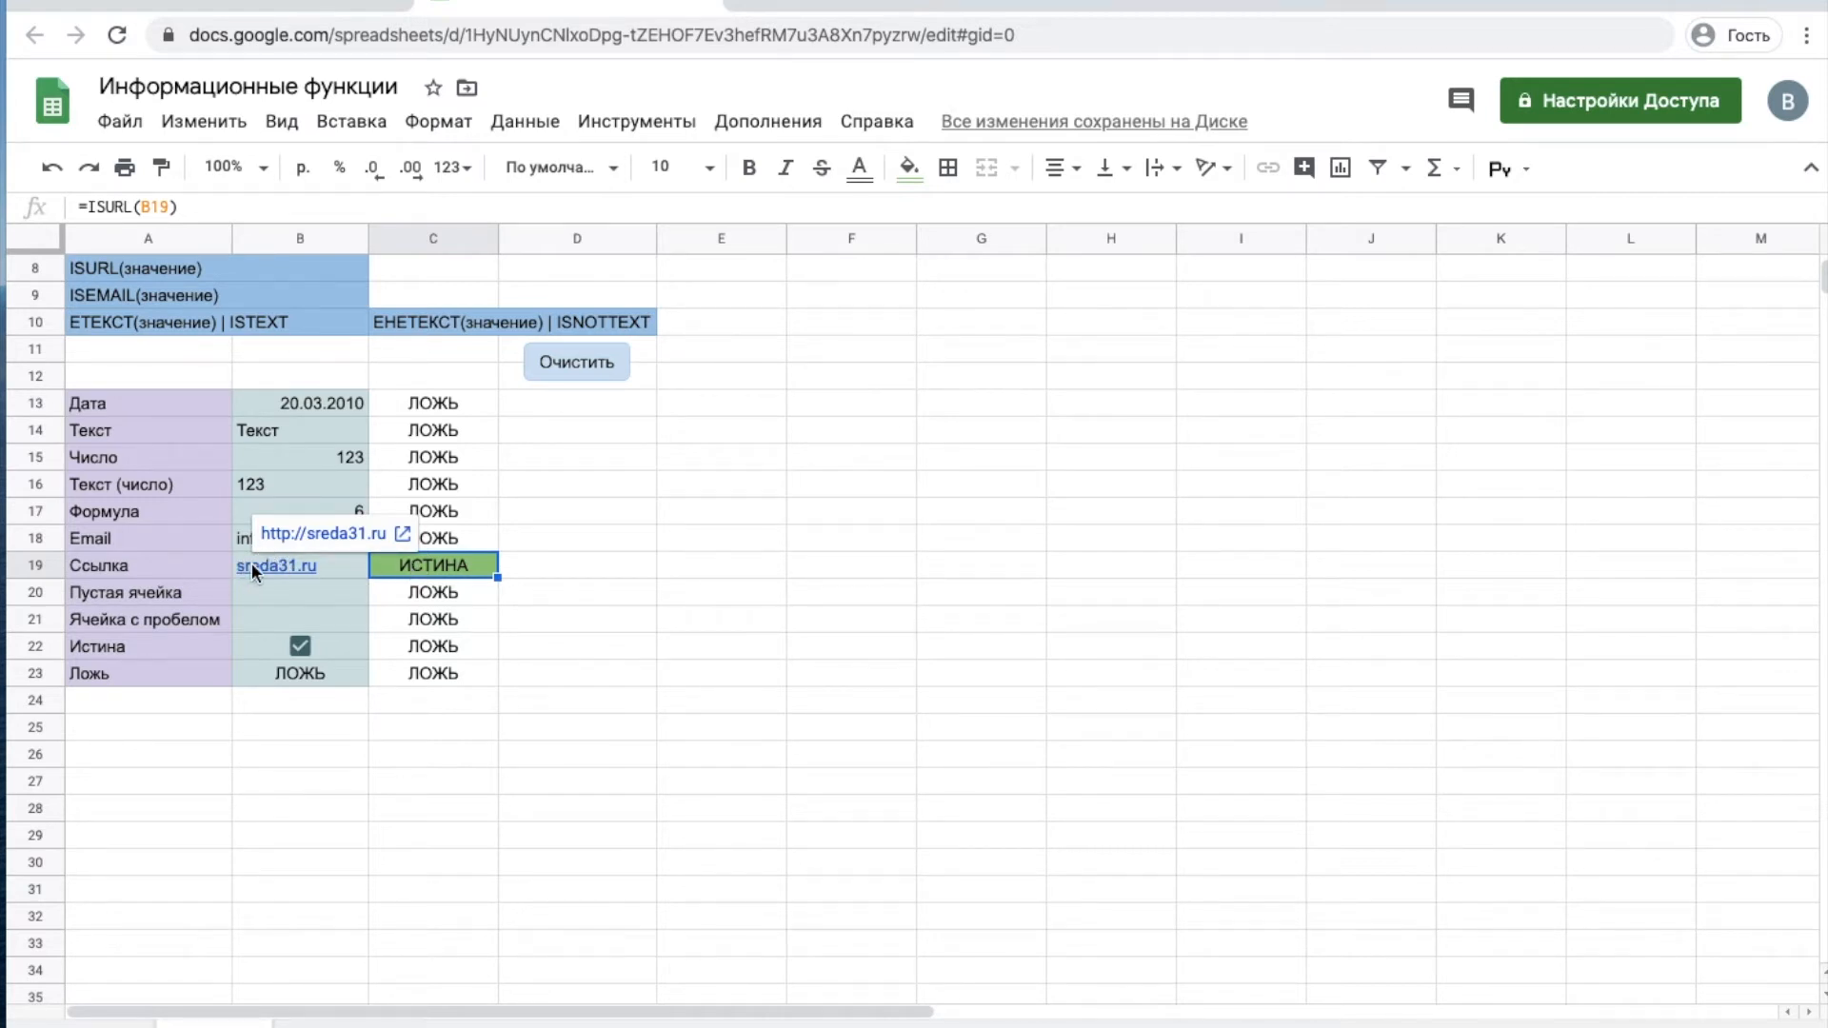
{"action": "left_click", "coordinate": [335, 566]}
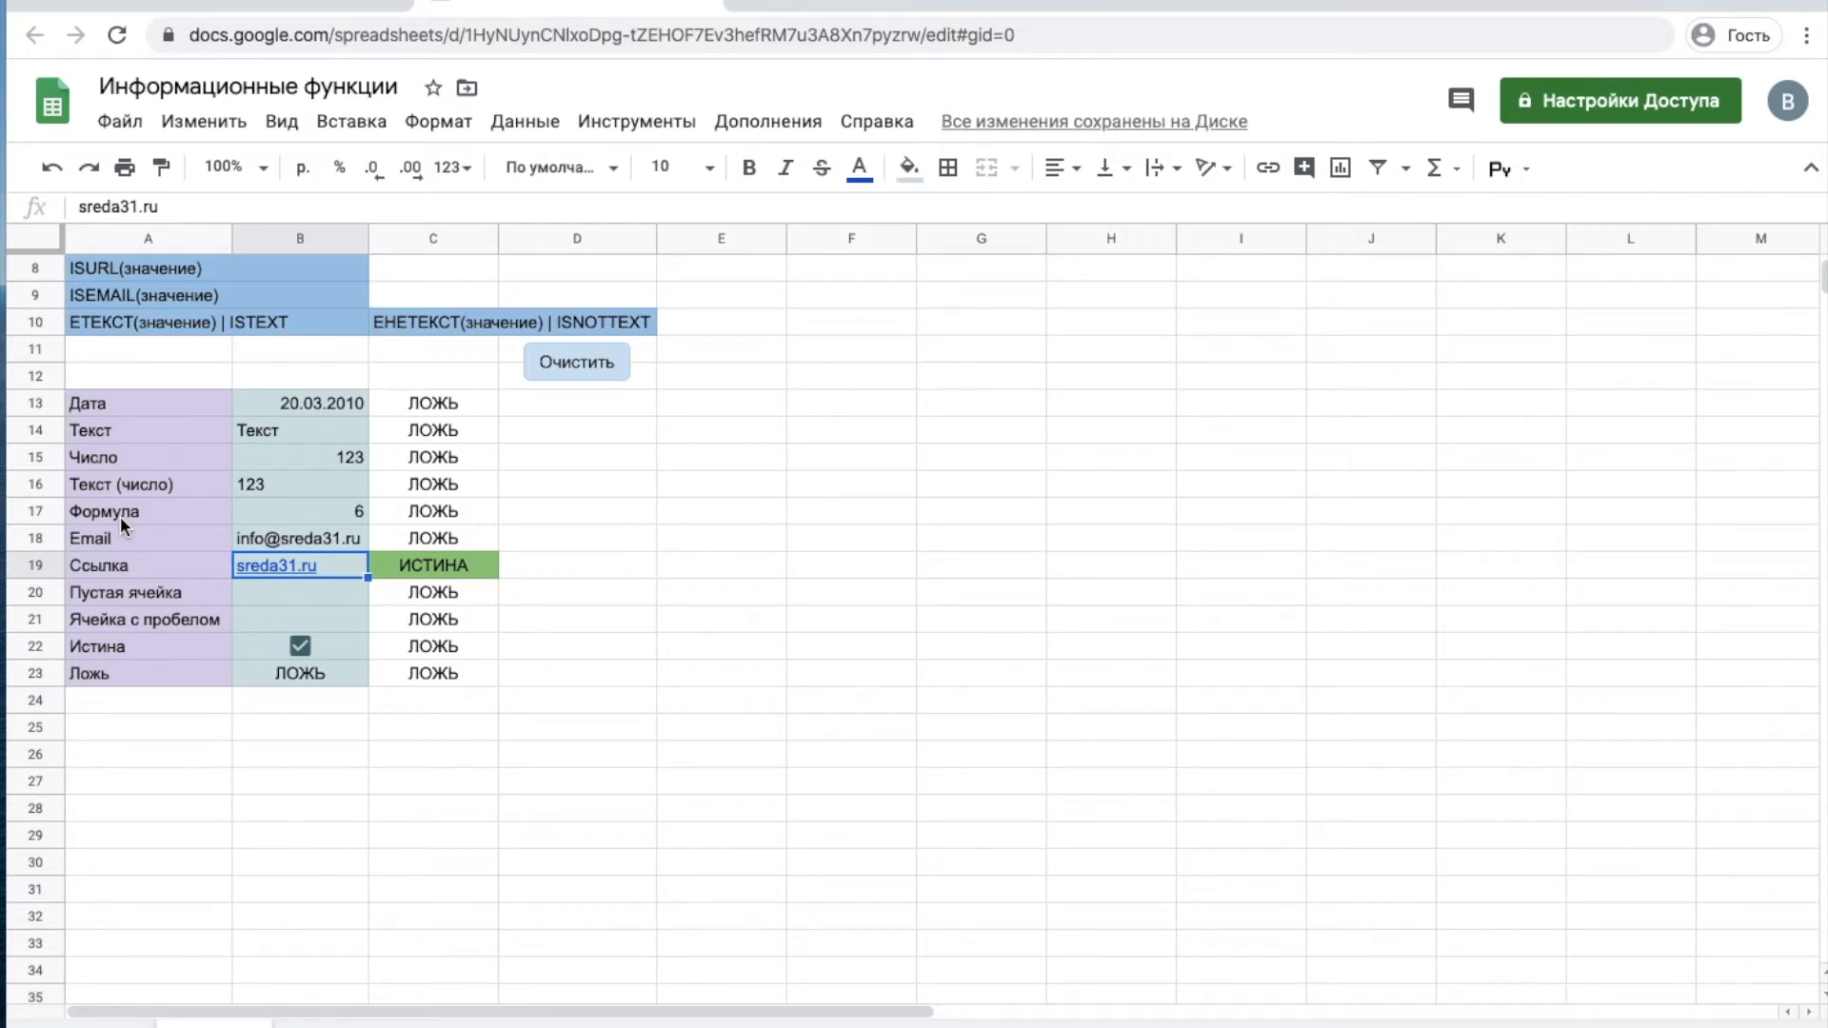
- Clear the ISURL results from column C and select the ISFORMULA heading in row 7
{"action": "left_click", "coordinate": [580, 371]}
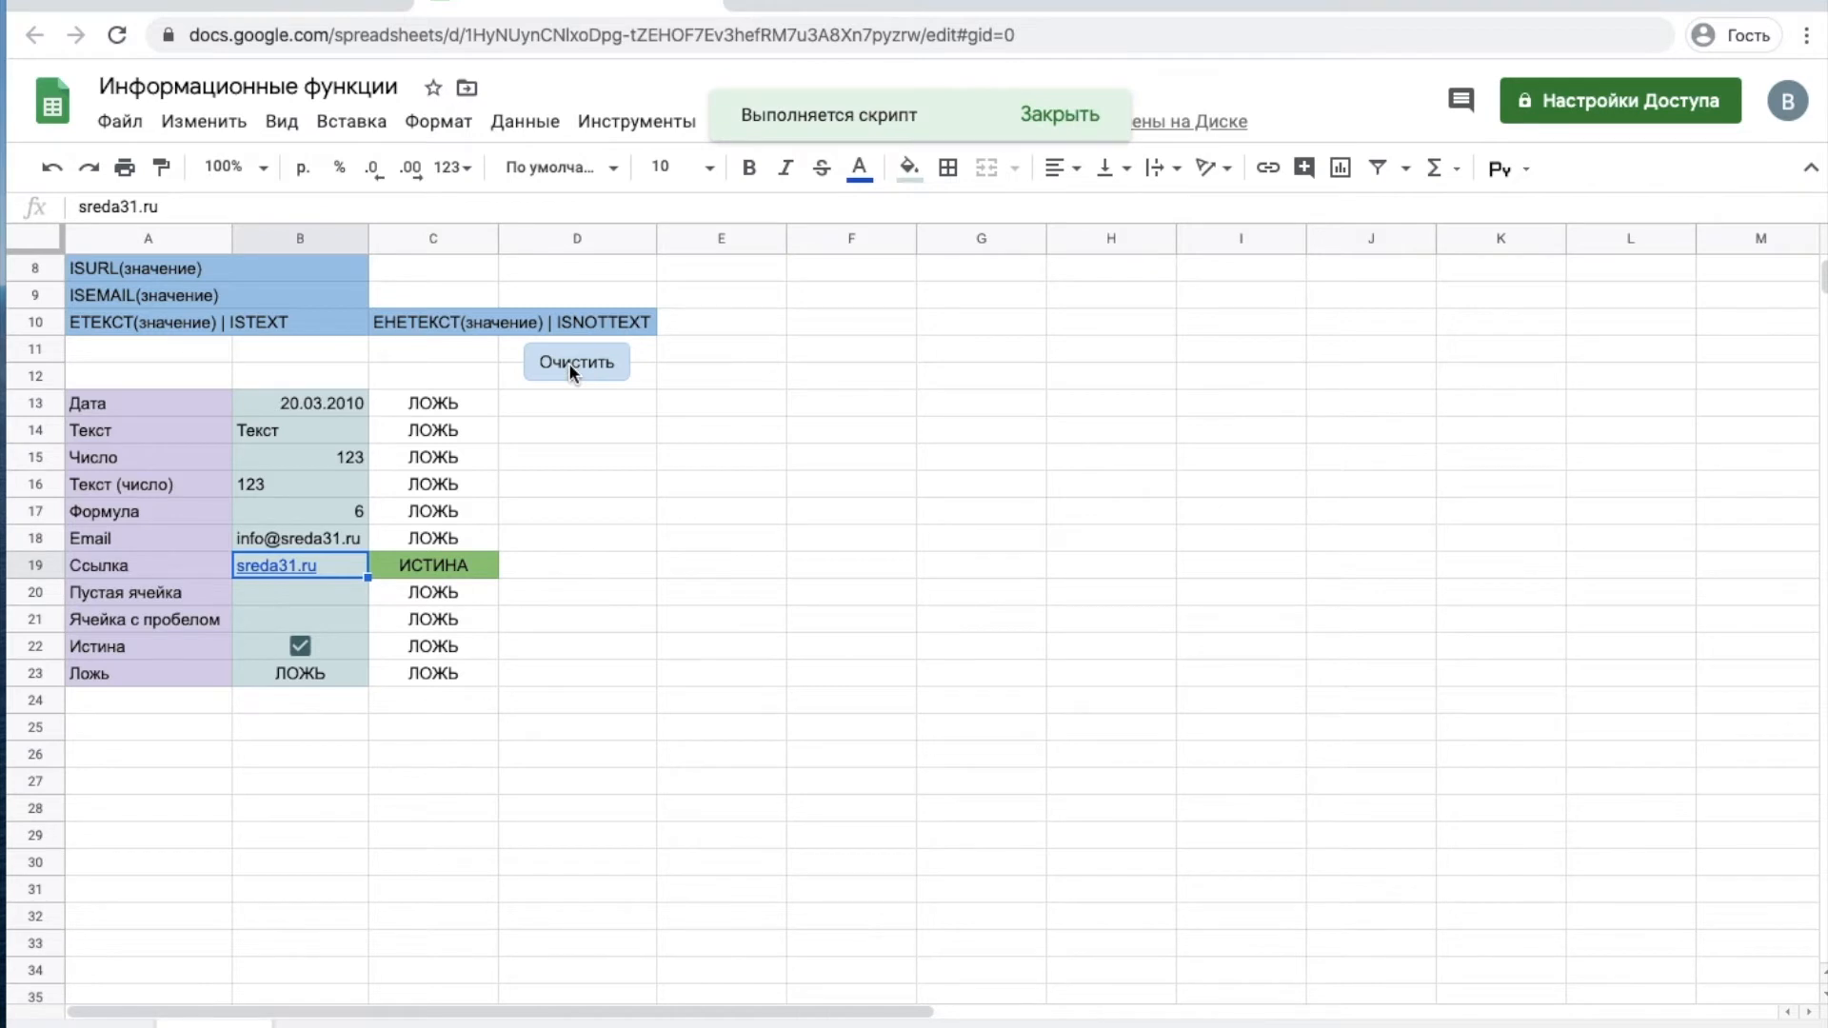
{"action": "left_click", "coordinate": [98, 272]}
{"action": "key", "text": "Up"}
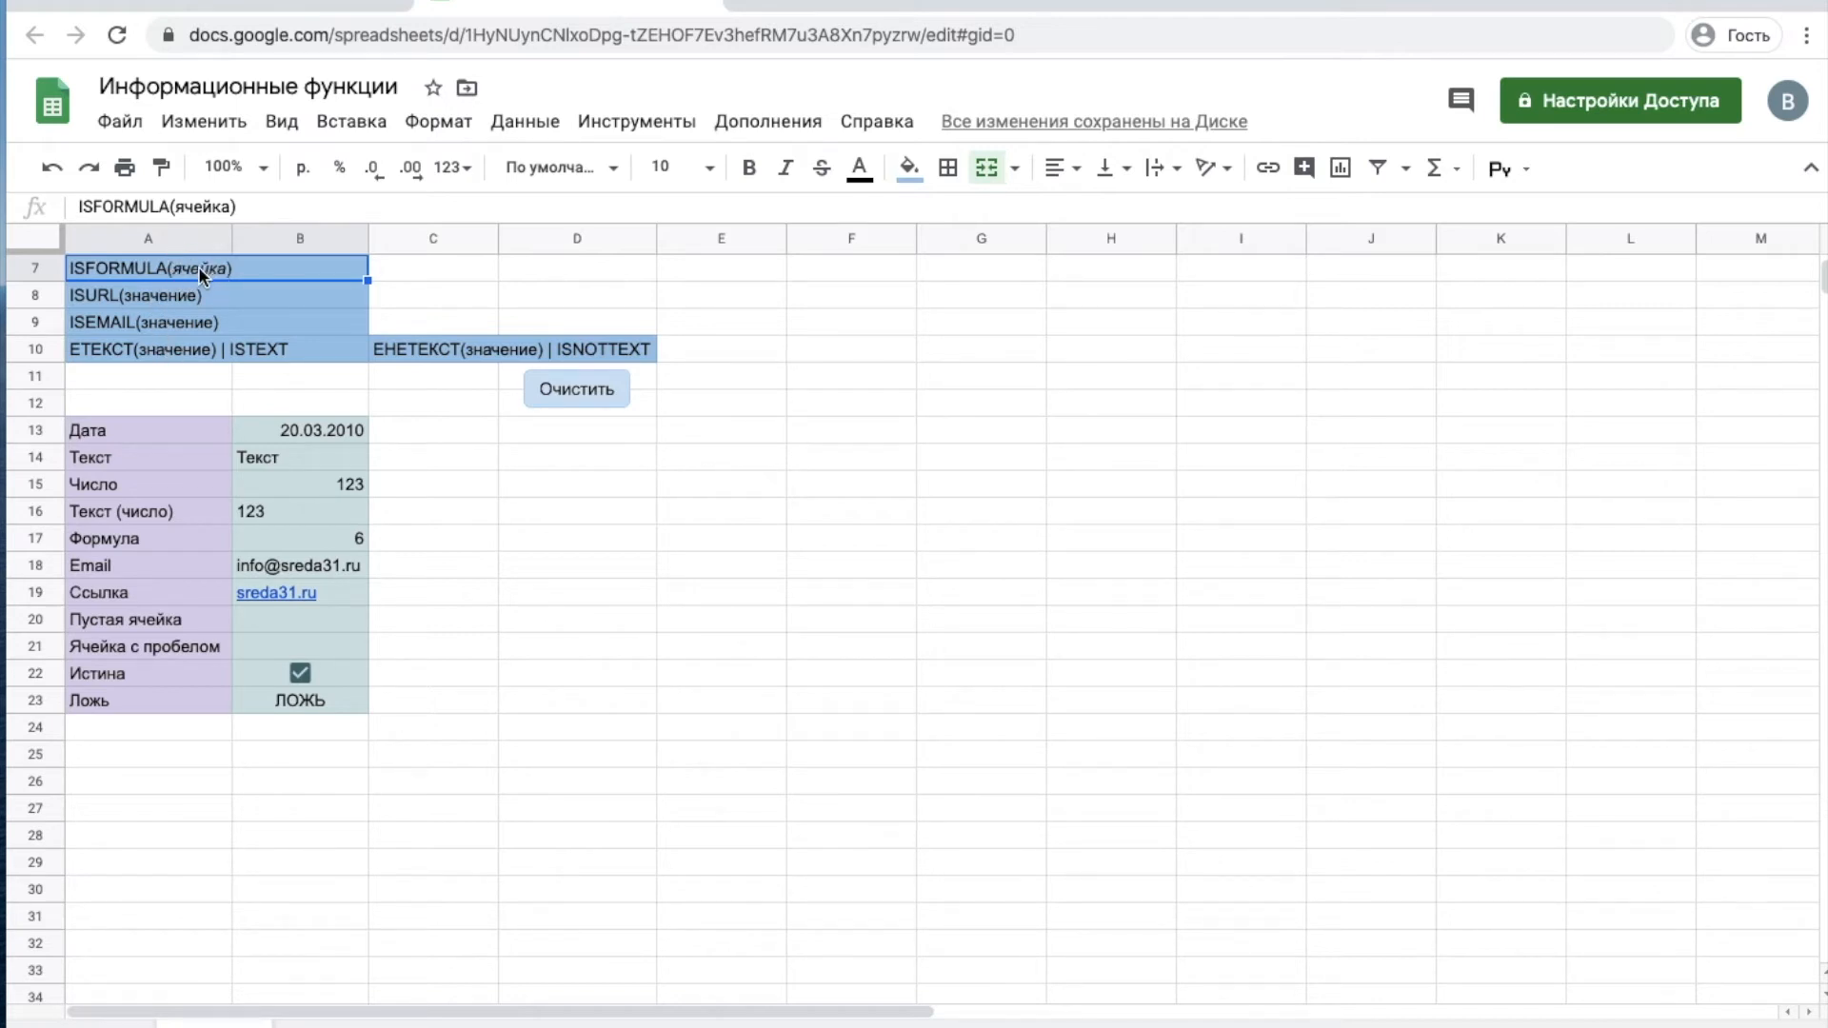
- Enter =ISFORMULA(B13) in C13 and fill the formula down to C23
{"action": "left_click", "coordinate": [440, 430]}
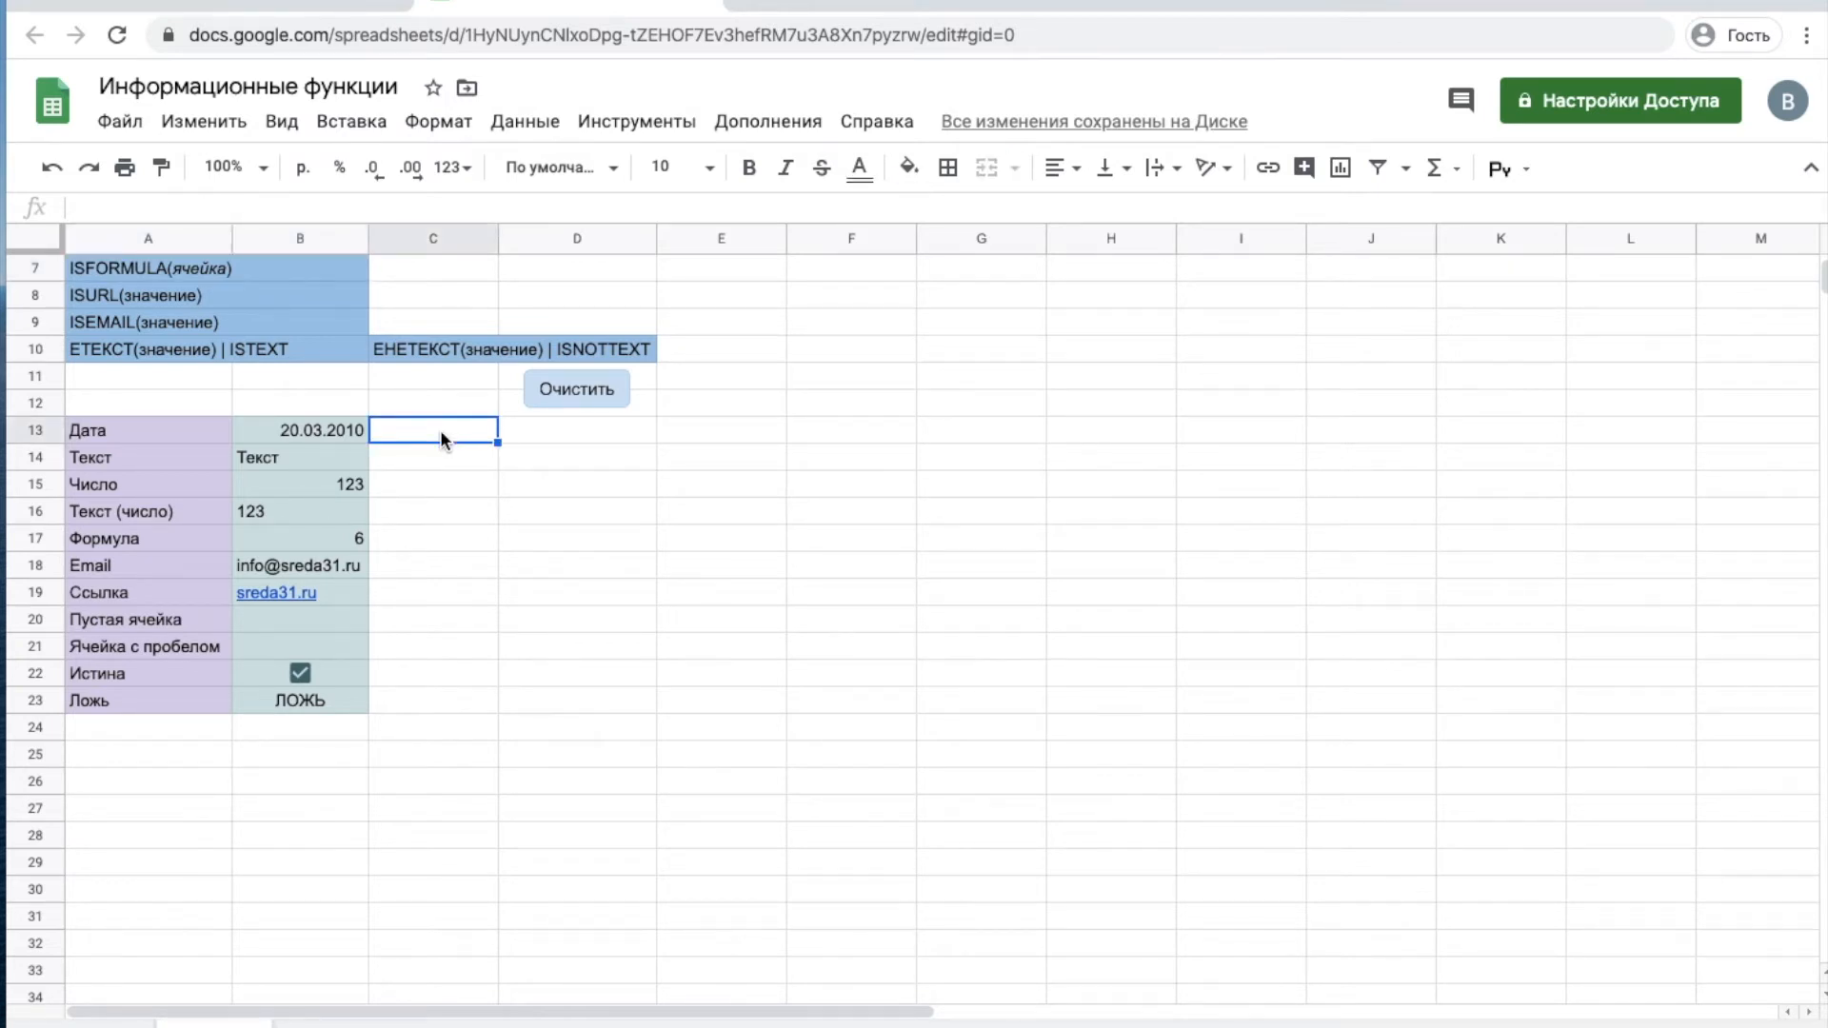
{"action": "type", "text": "="}
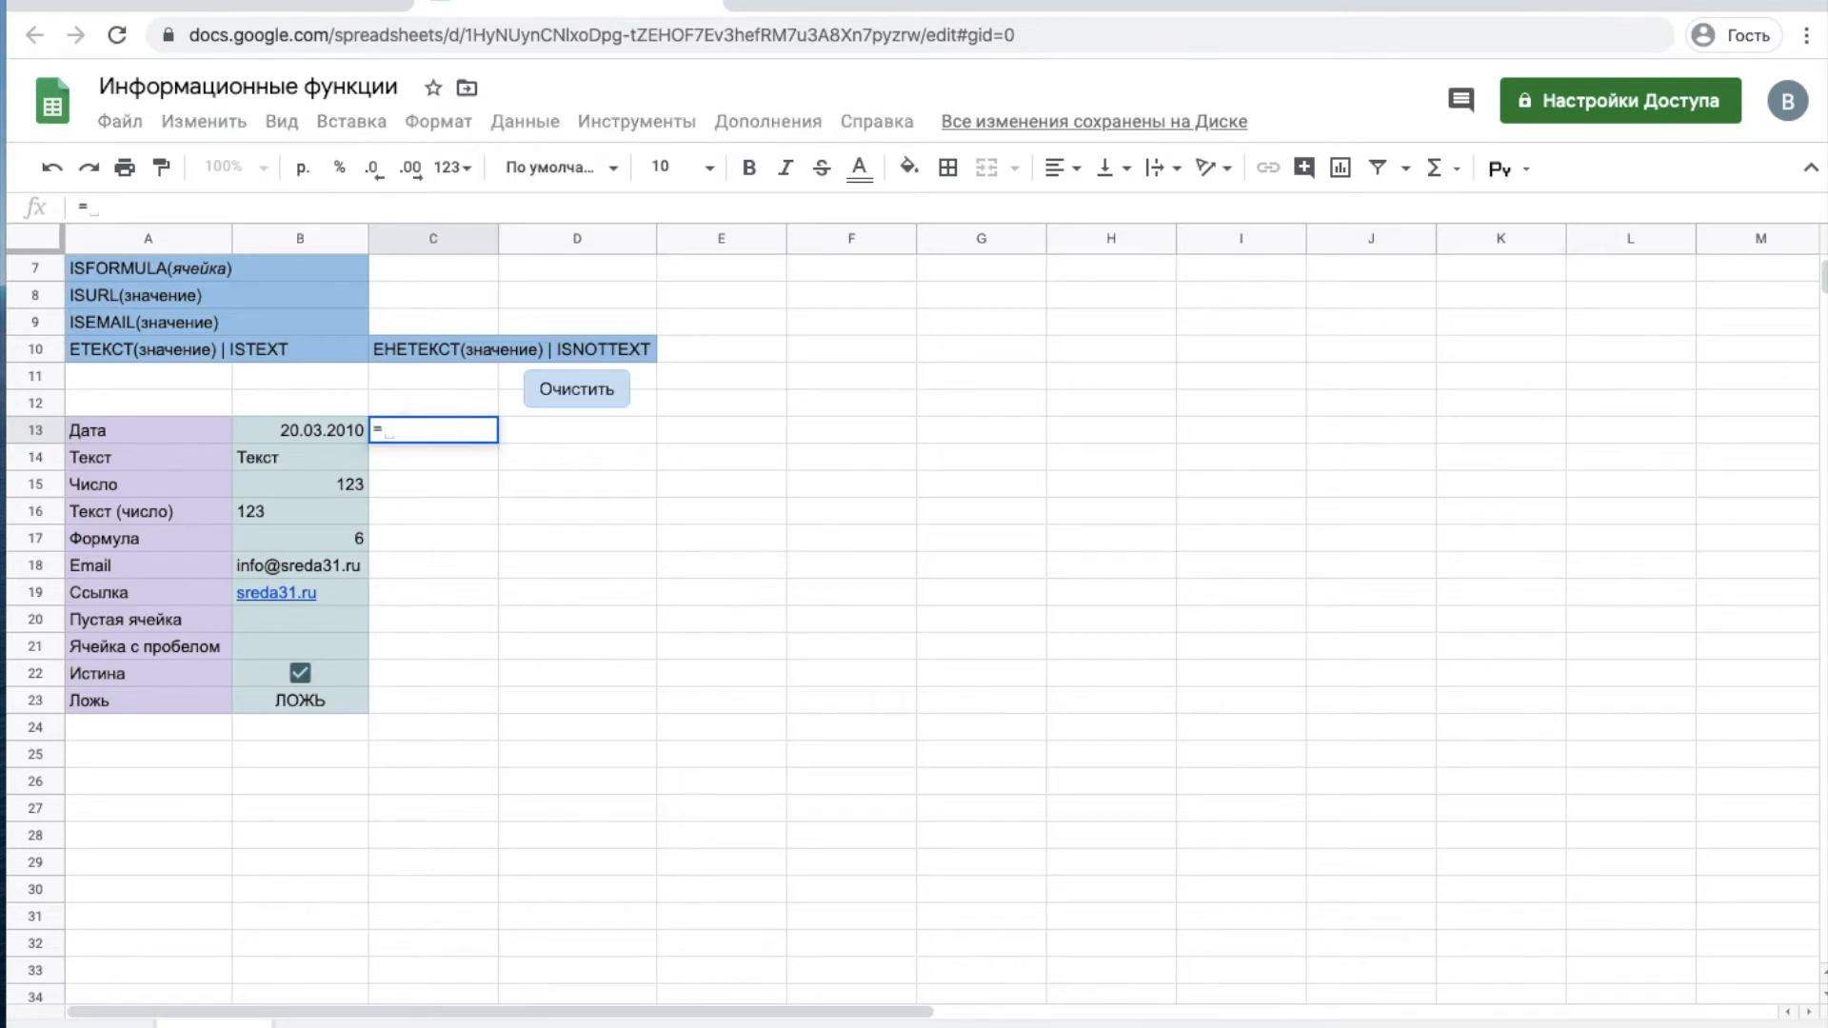
{"action": "type", "text": "is"}
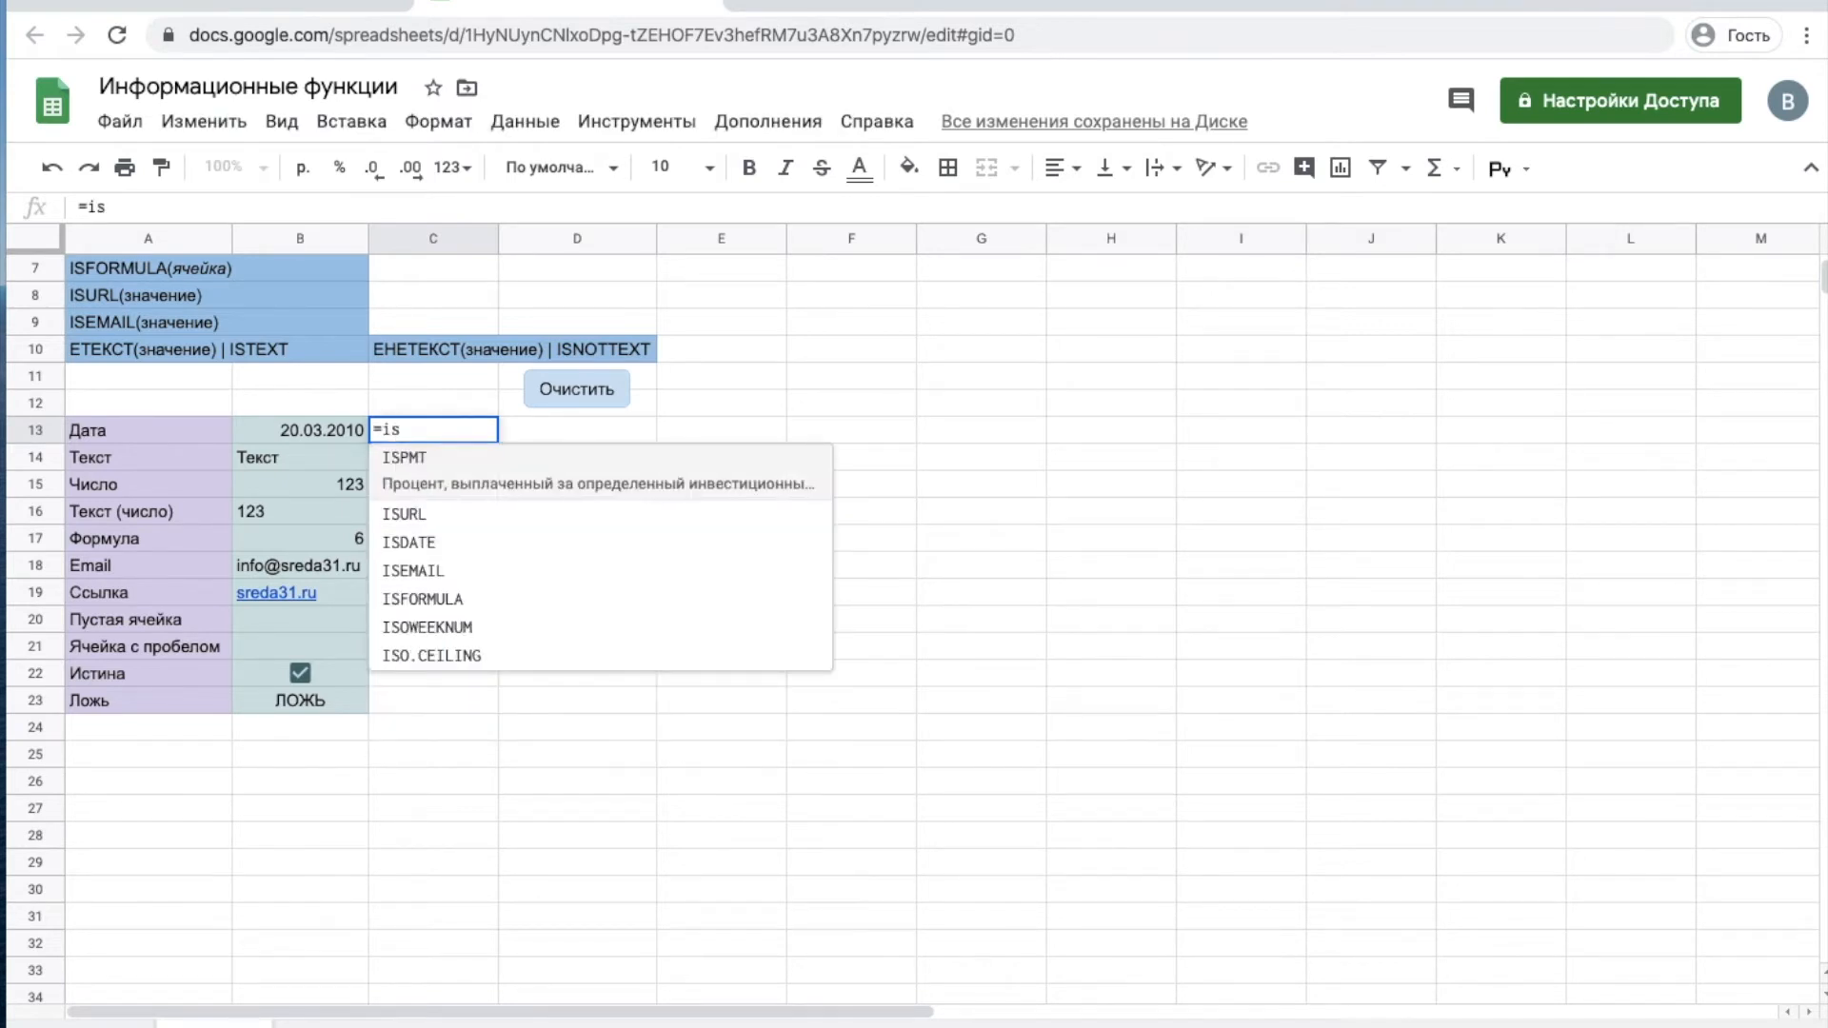
{"action": "type", "text": "f"}
{"action": "key", "text": "Tab"}
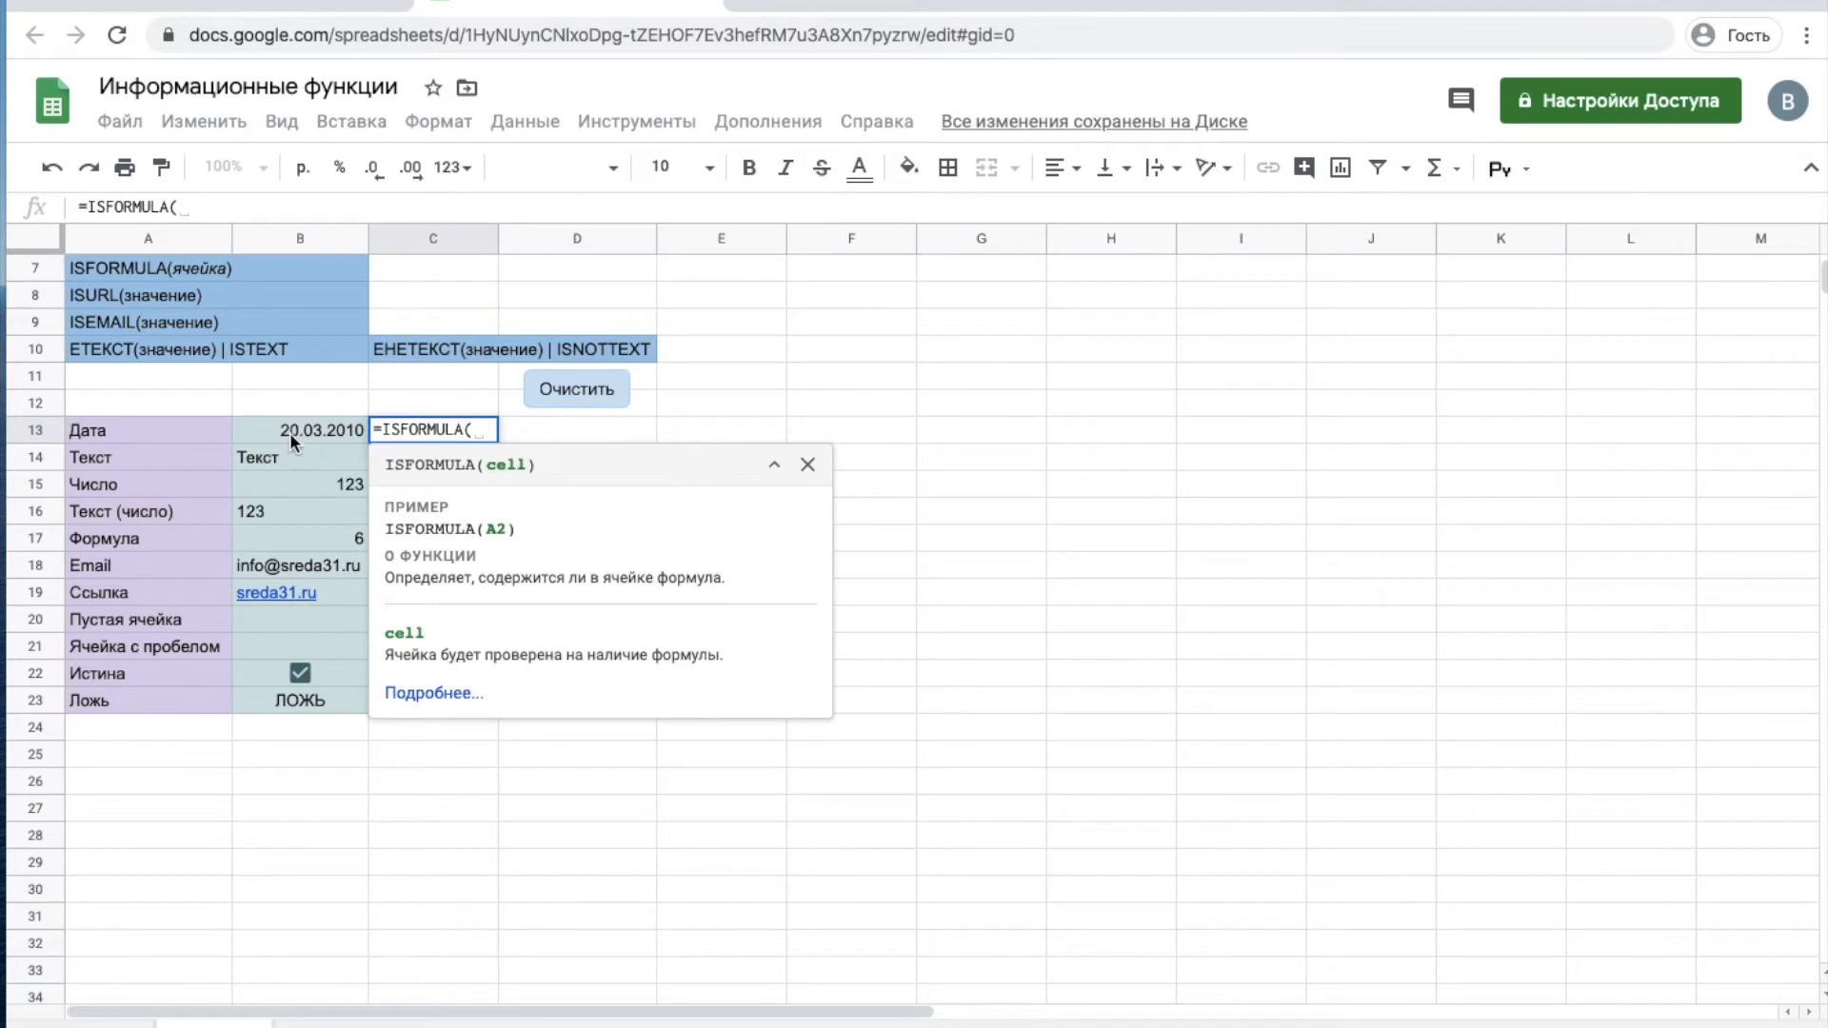
{"action": "left_click", "coordinate": [290, 430]}
{"action": "type", "text": ")"}
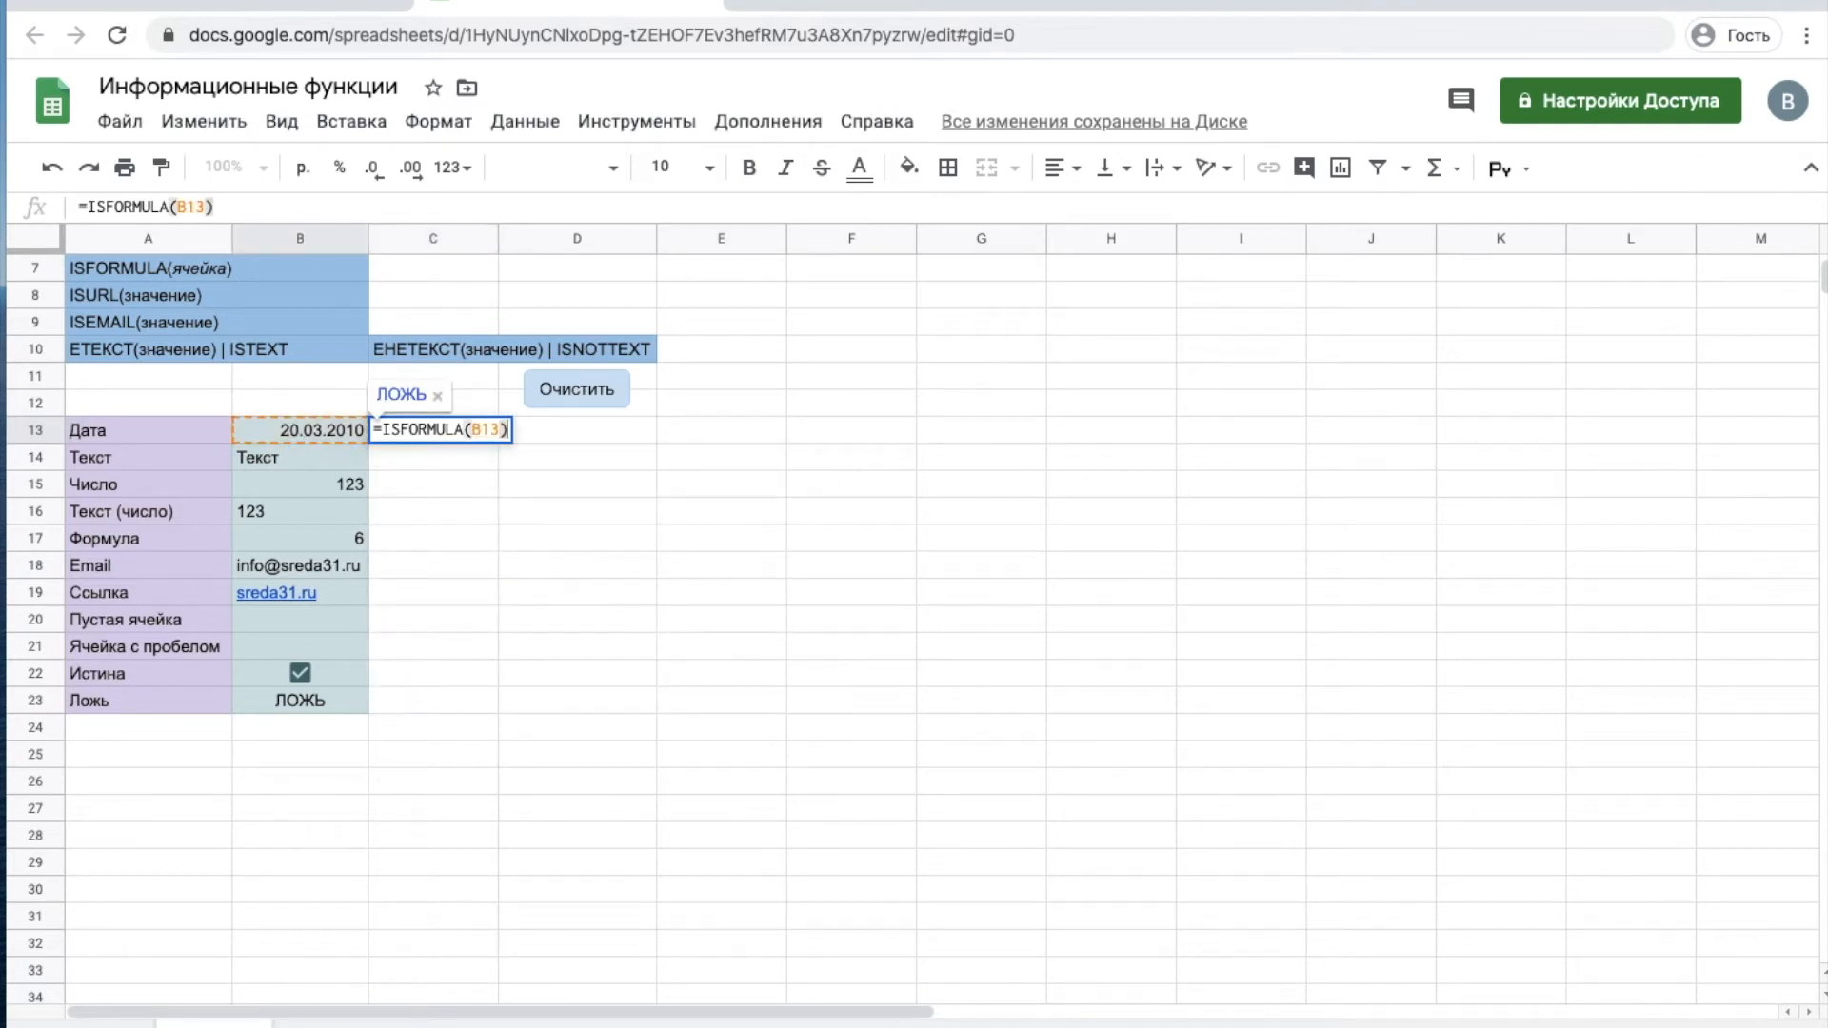
{"action": "key", "text": "Return"}
{"action": "left_click", "coordinate": [465, 427]}
{"action": "left_click_drag", "start_coordinate": [497, 443], "coordinate": [477, 712]}
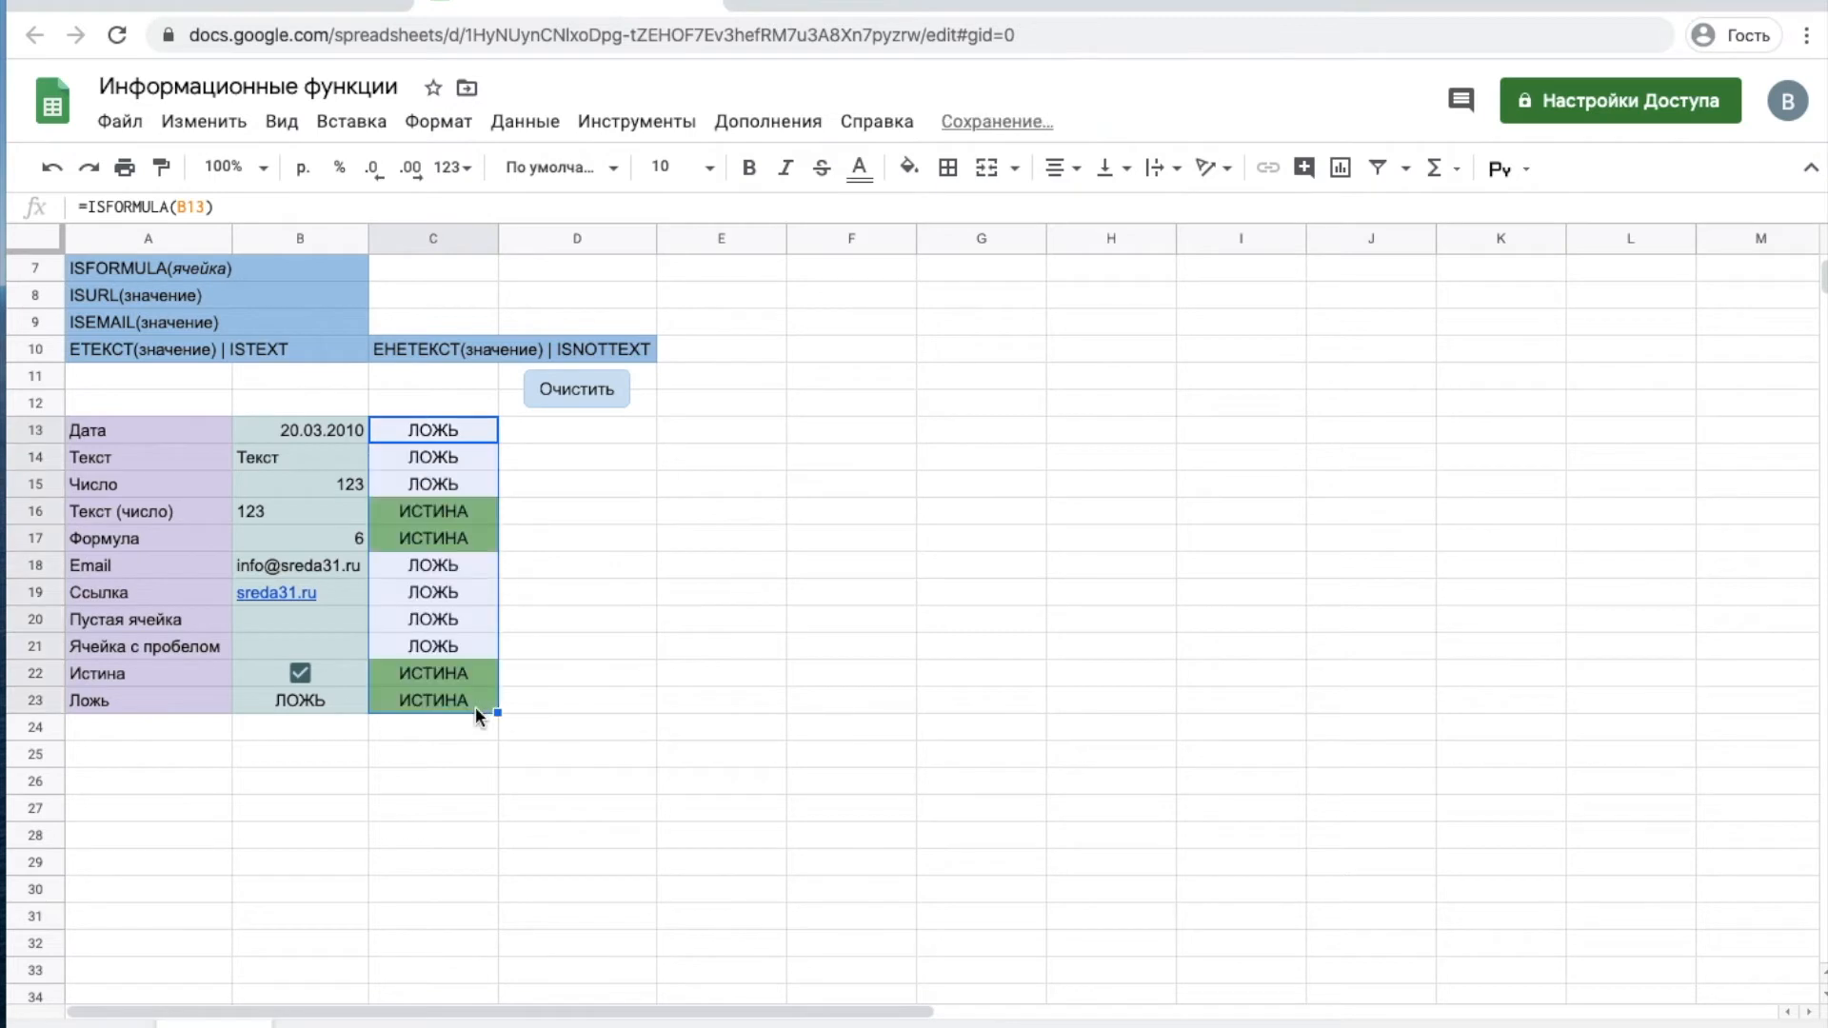
- Inspect the contents of B16, B17, B22 and B23 to compare them with their ISFORMULA results
{"action": "left_click", "coordinate": [431, 504]}
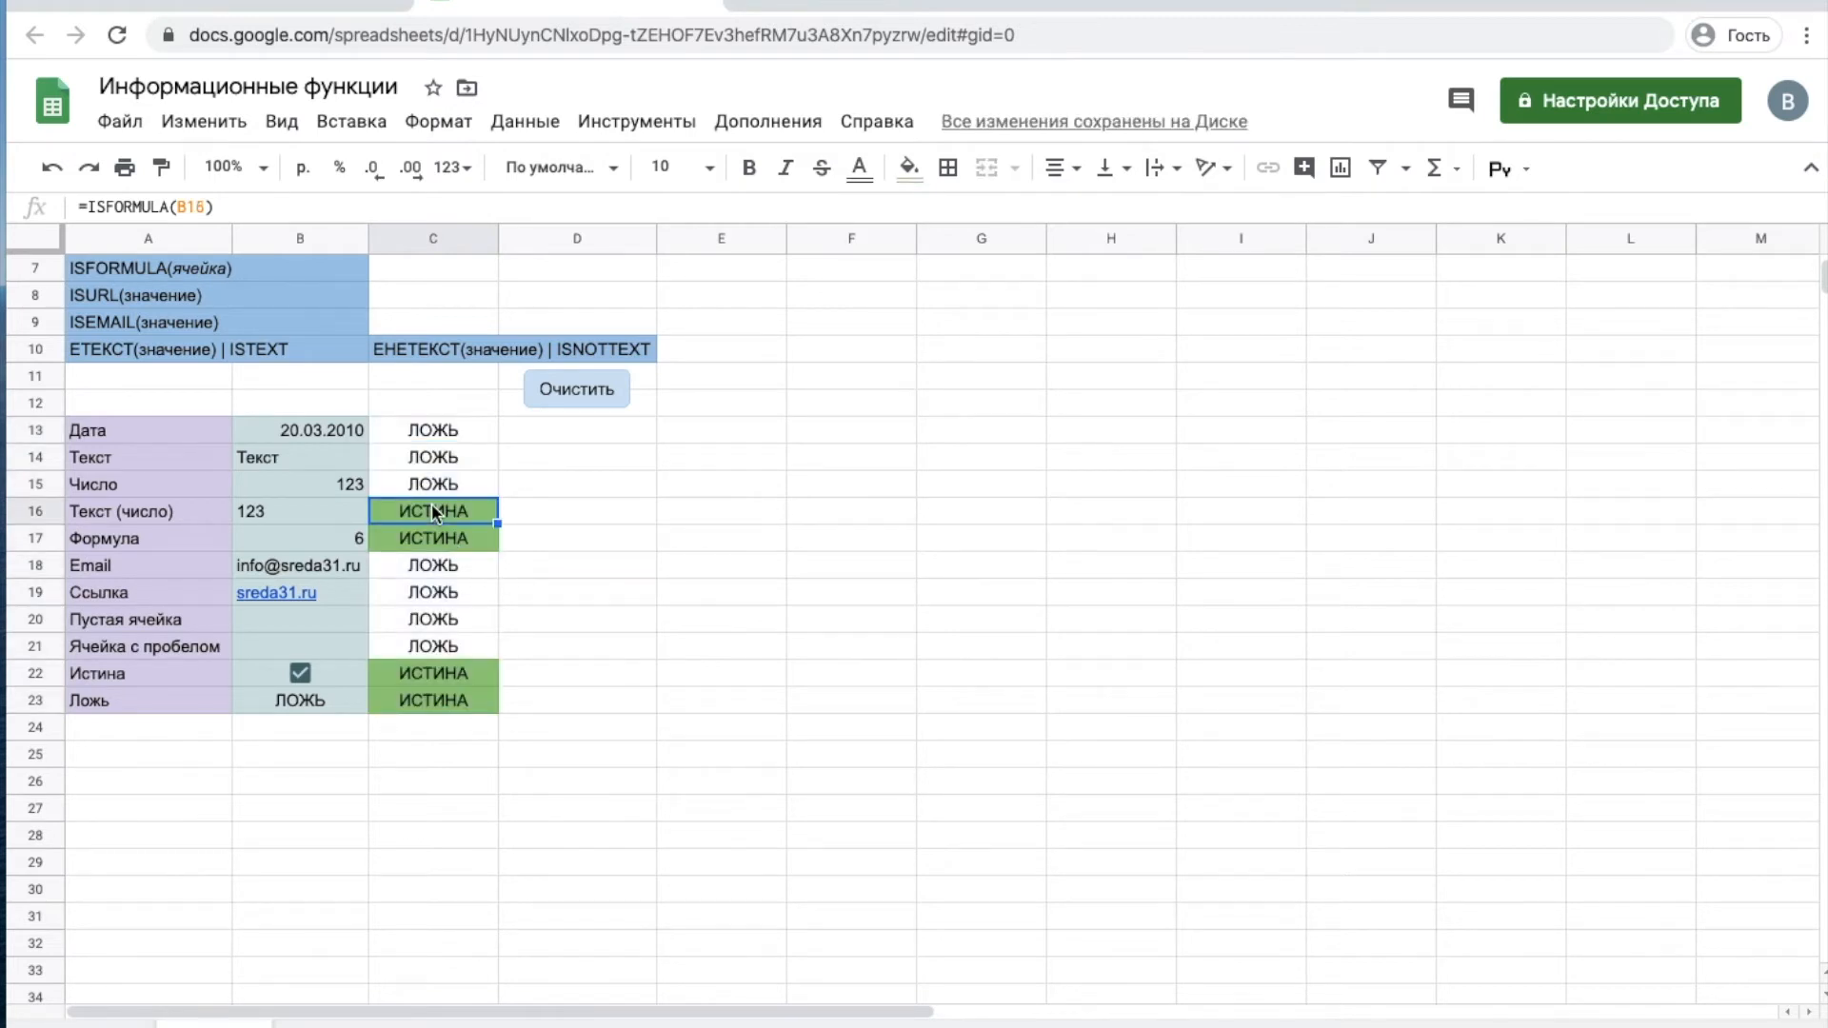
{"action": "key", "text": "Left"}
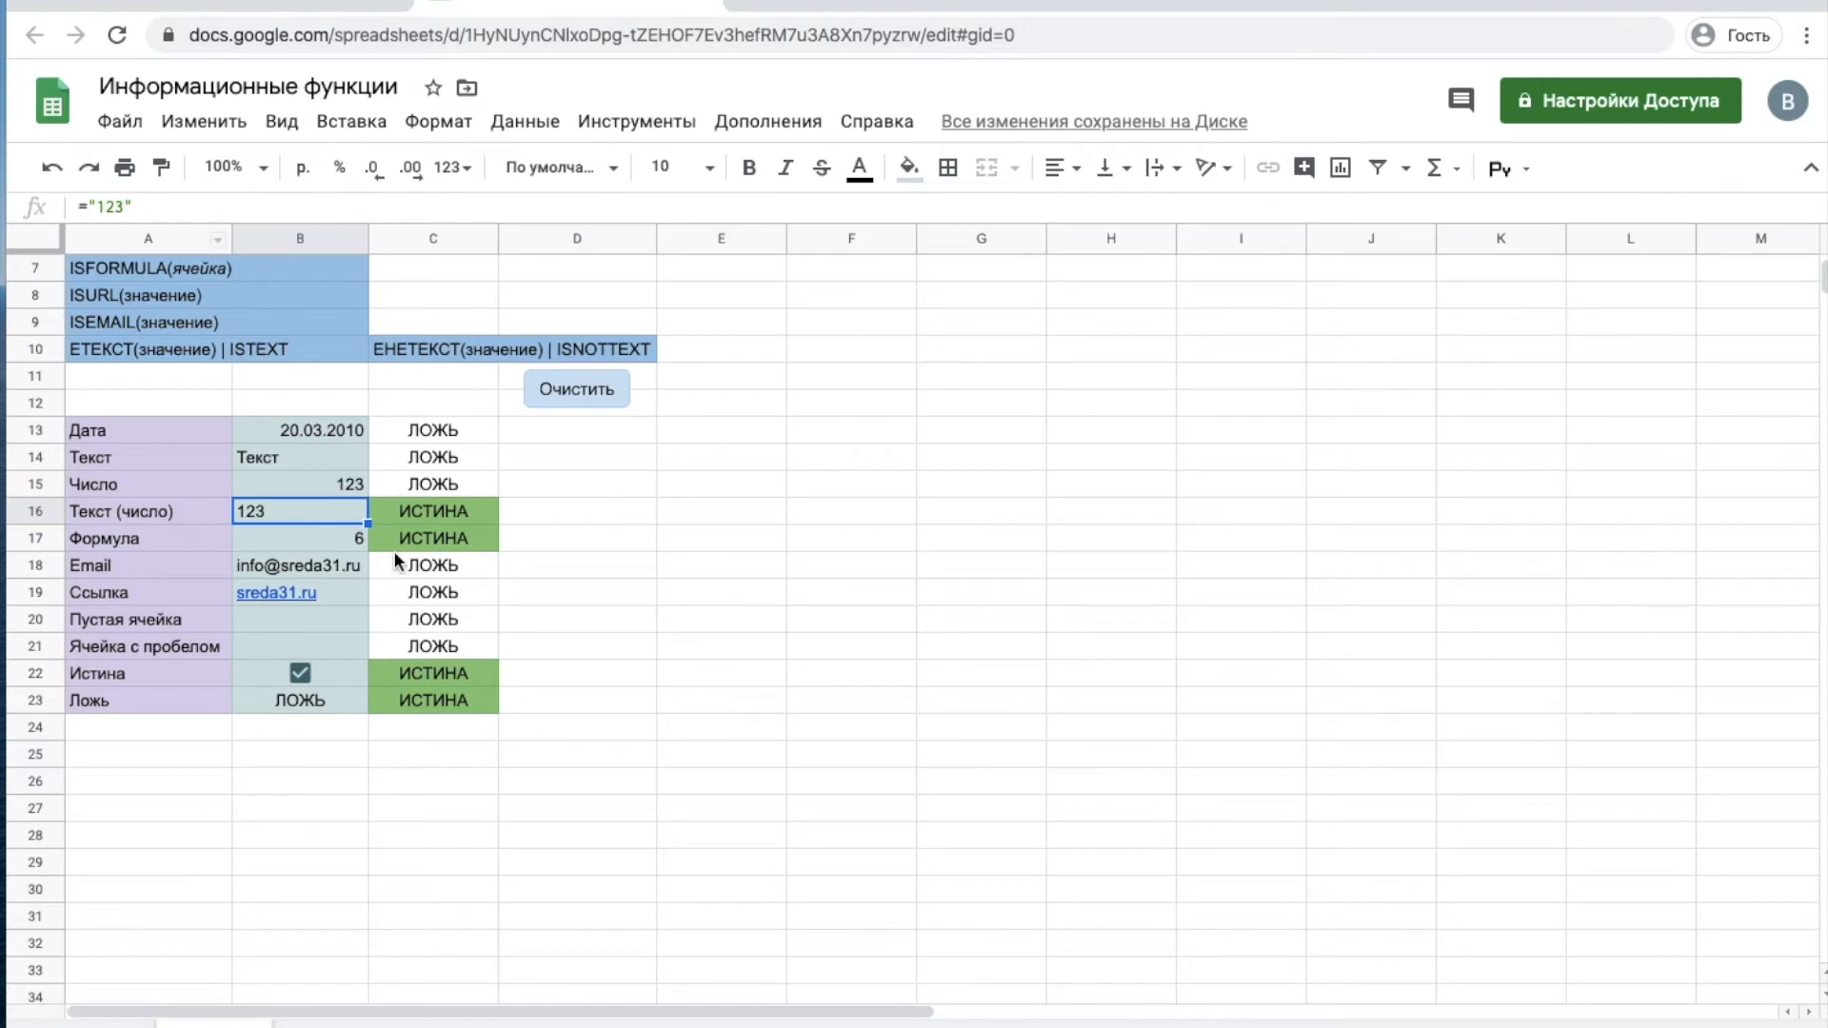
{"action": "left_click", "coordinate": [99, 531]}
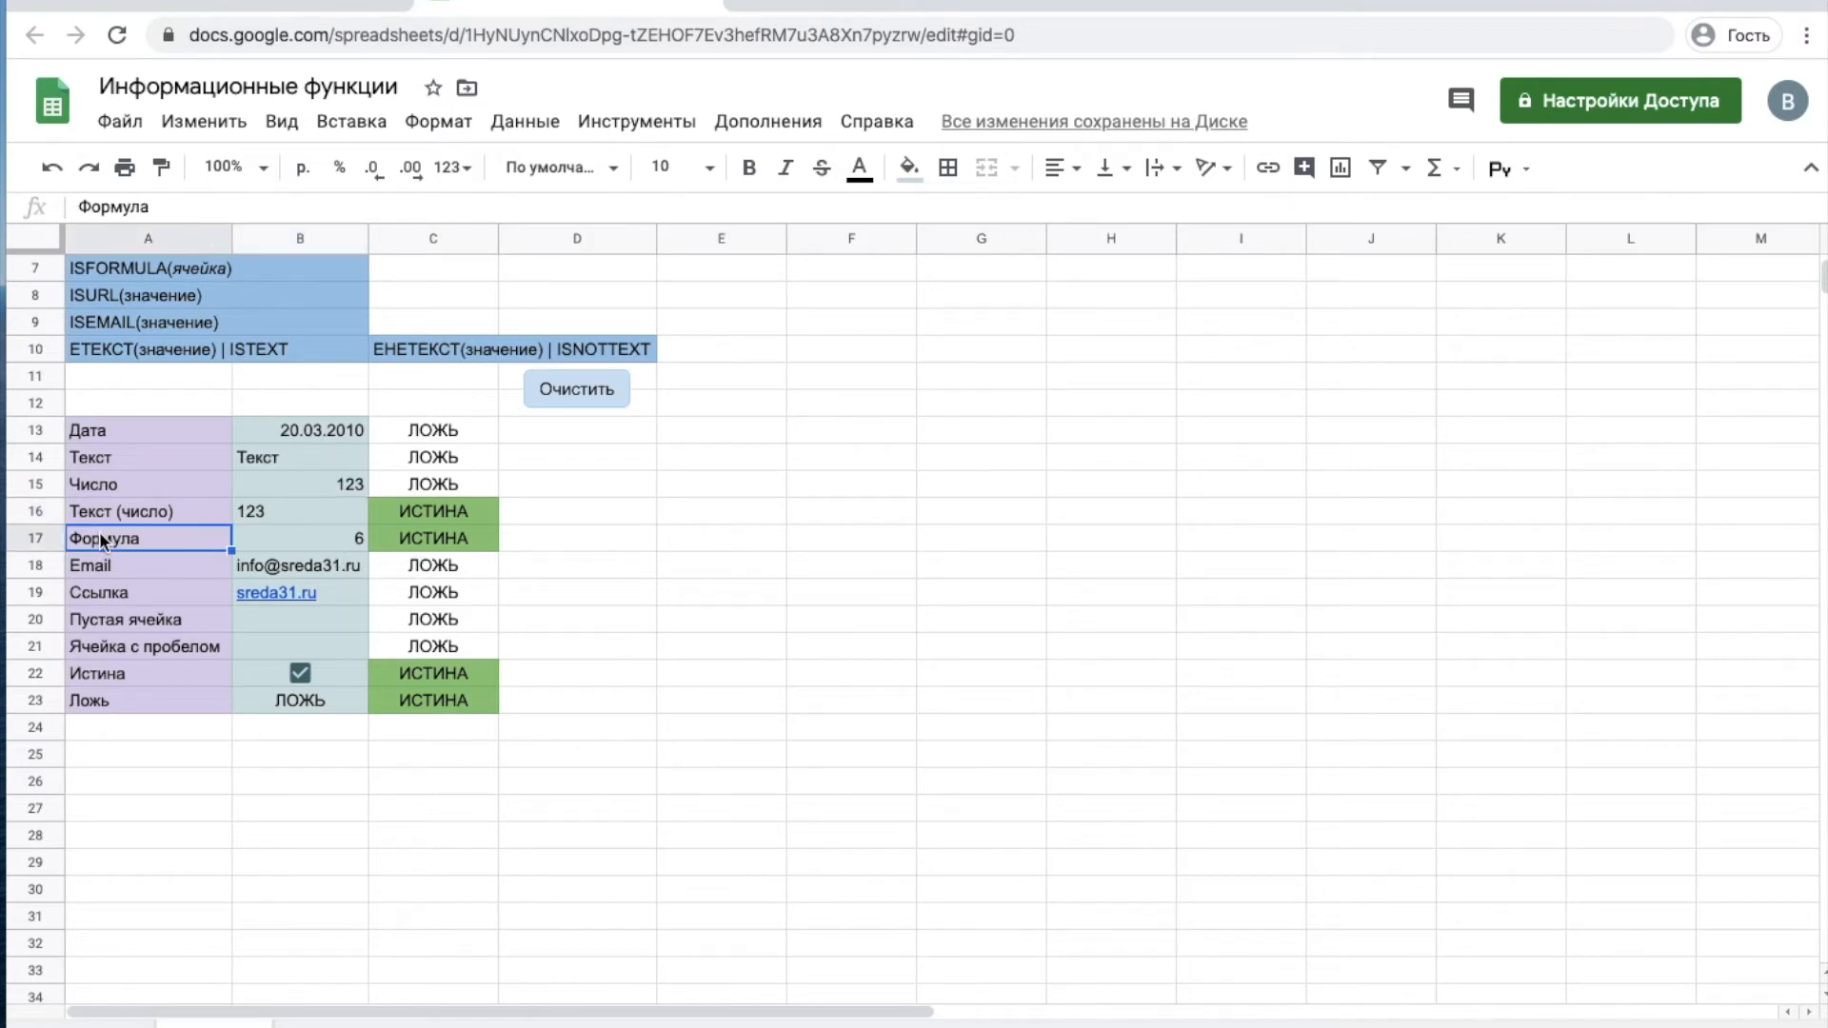
{"action": "left_click", "coordinate": [296, 530]}
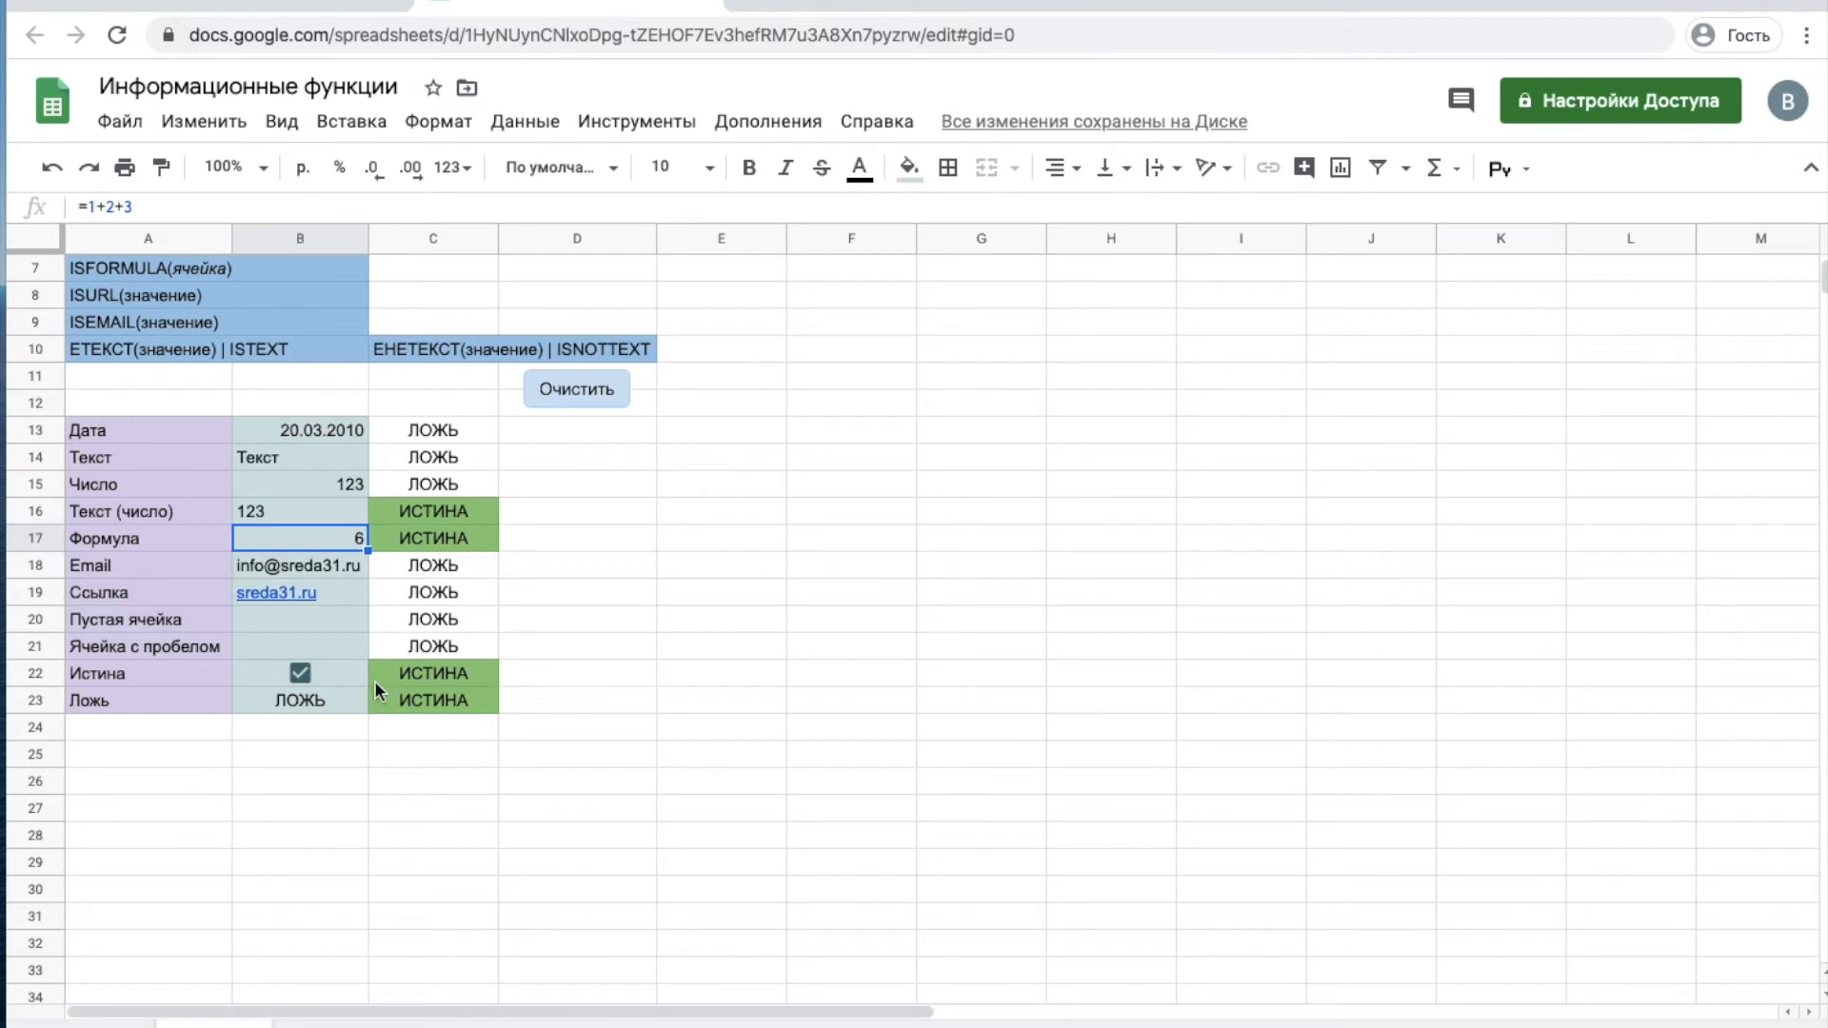
{"action": "left_click", "coordinate": [345, 670]}
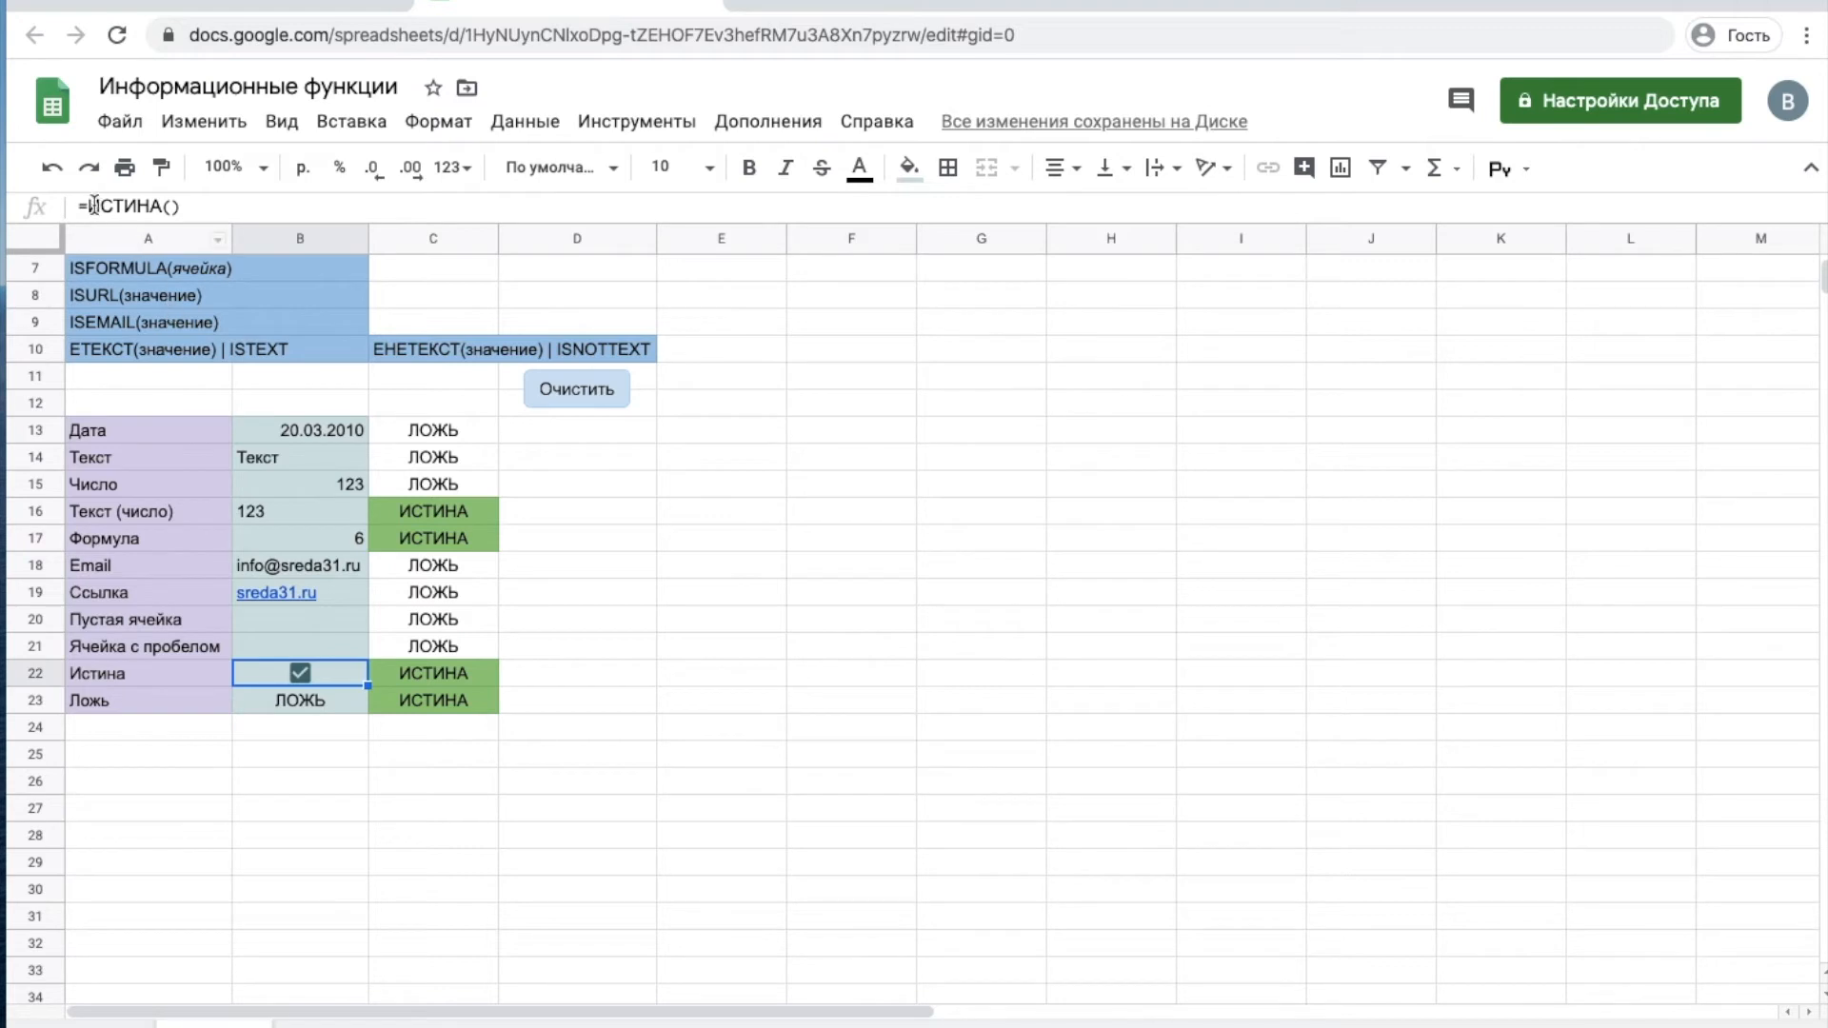
{"action": "left_click", "coordinate": [337, 693]}
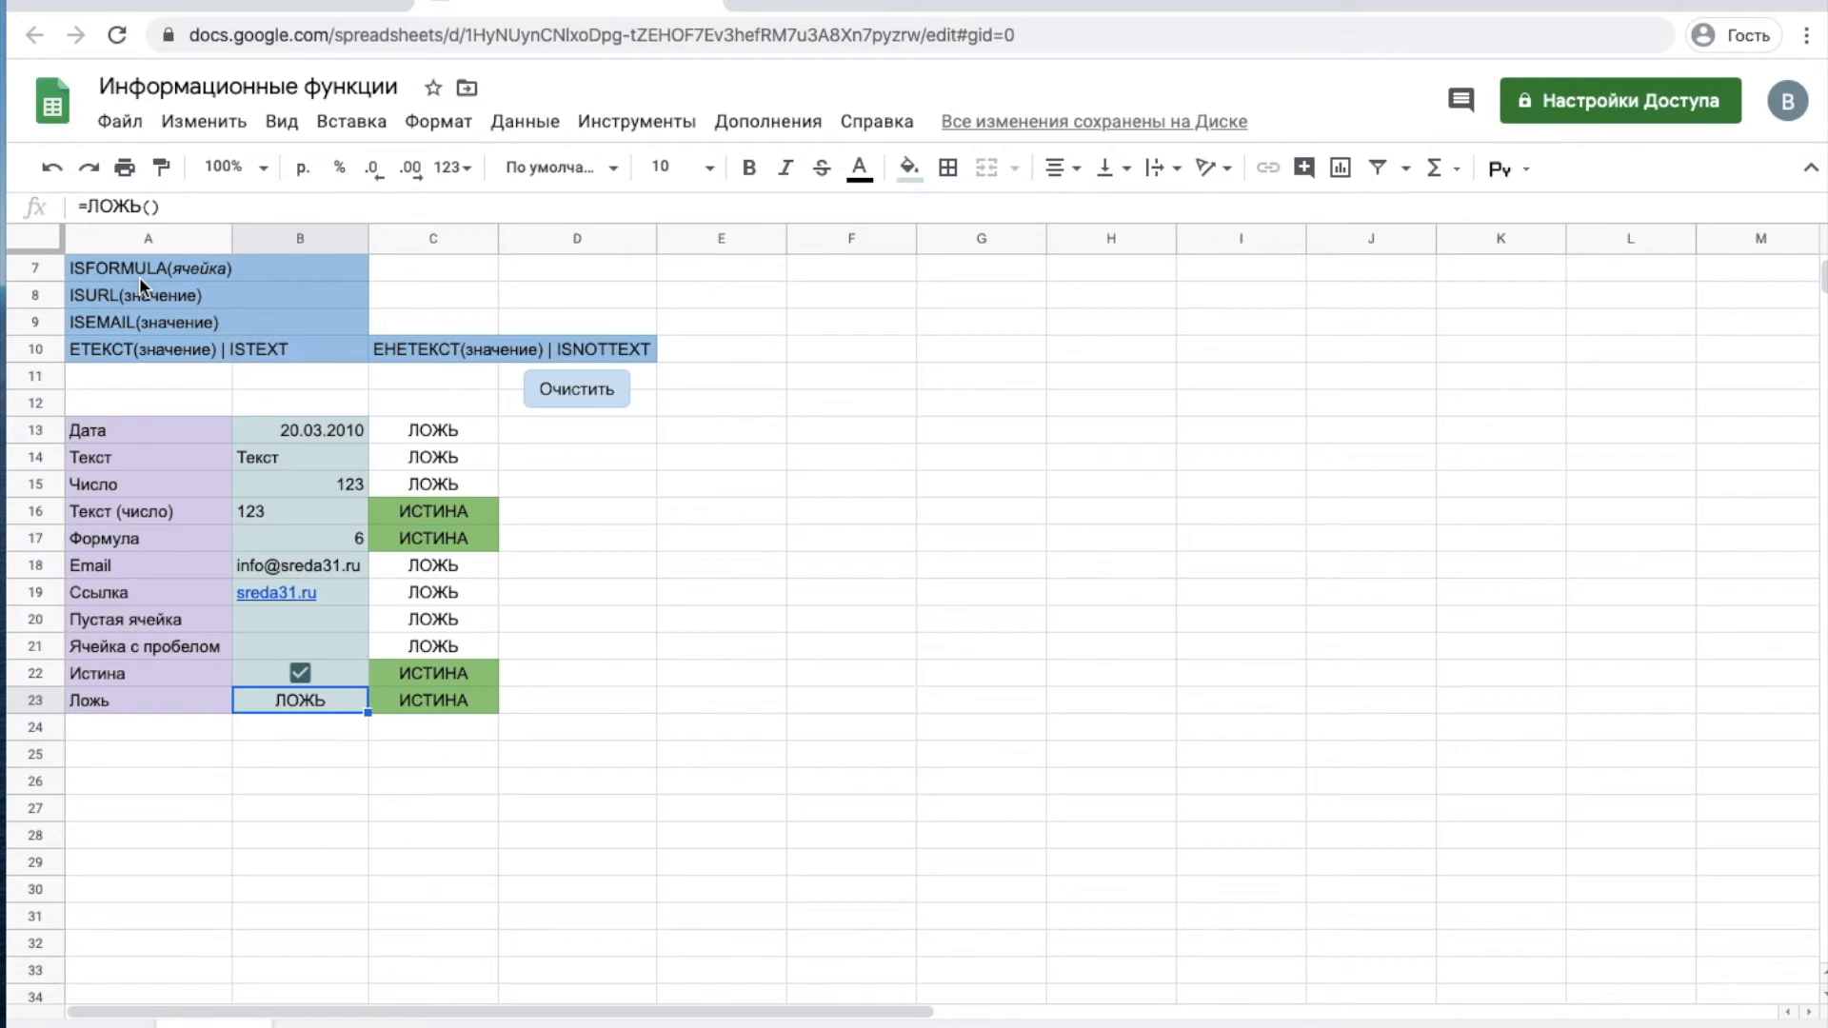
- Clear the ISFORMULA results from column C and select the ЕССЫЛКА heading in row 6
{"action": "left_click", "coordinate": [580, 390]}
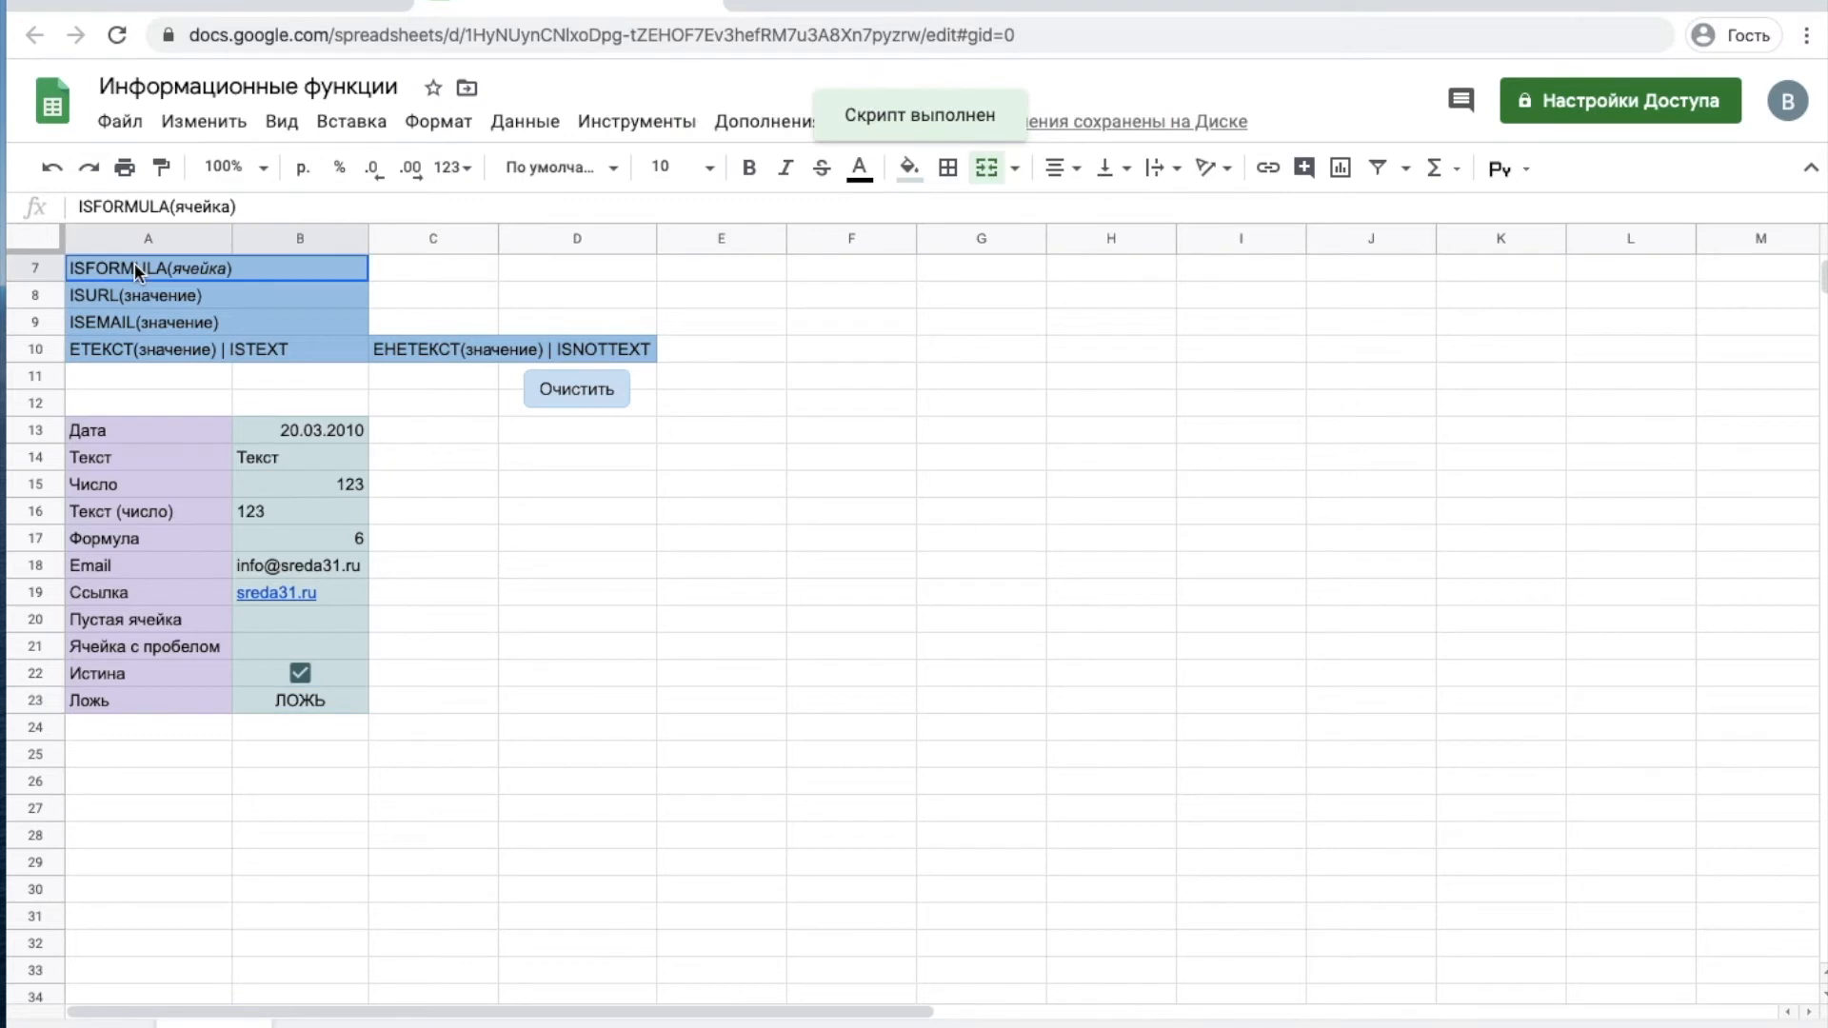
{"action": "key", "text": "Up"}
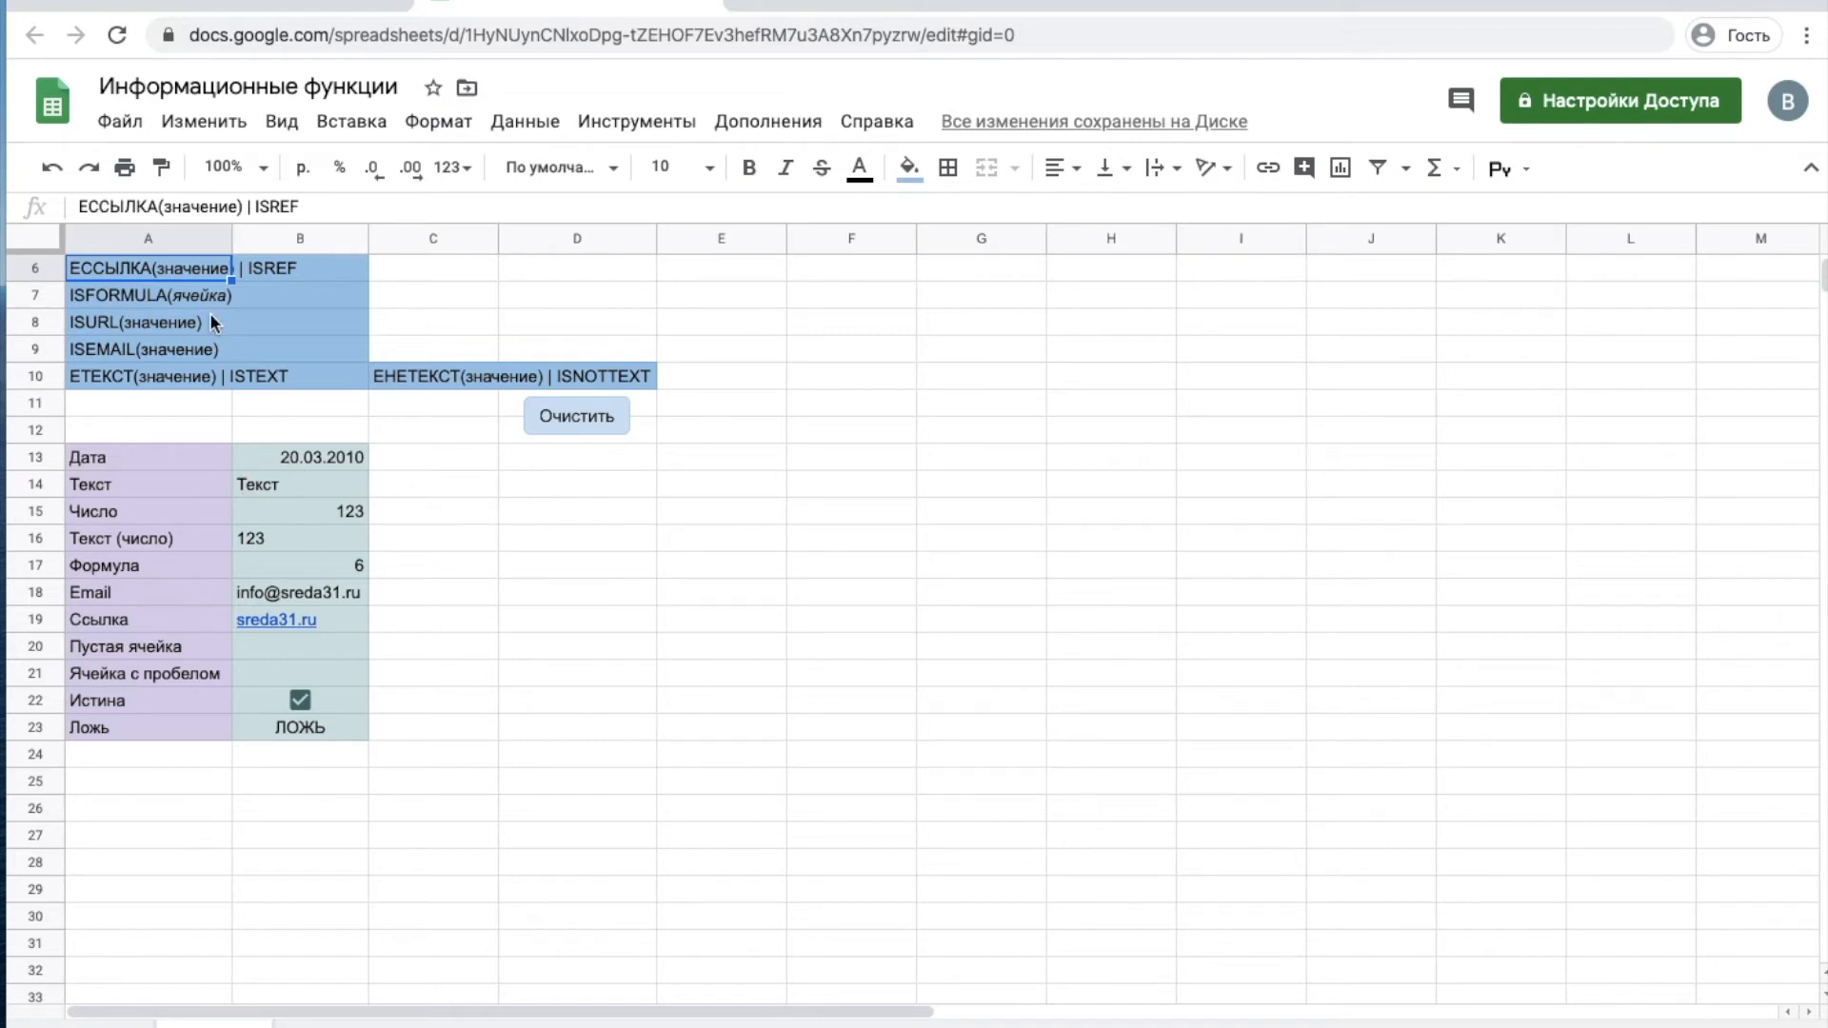
- Enter =ЕССЫЛКА(B13) in C13 and fill the formula down to C23
{"action": "left_click", "coordinate": [429, 464]}
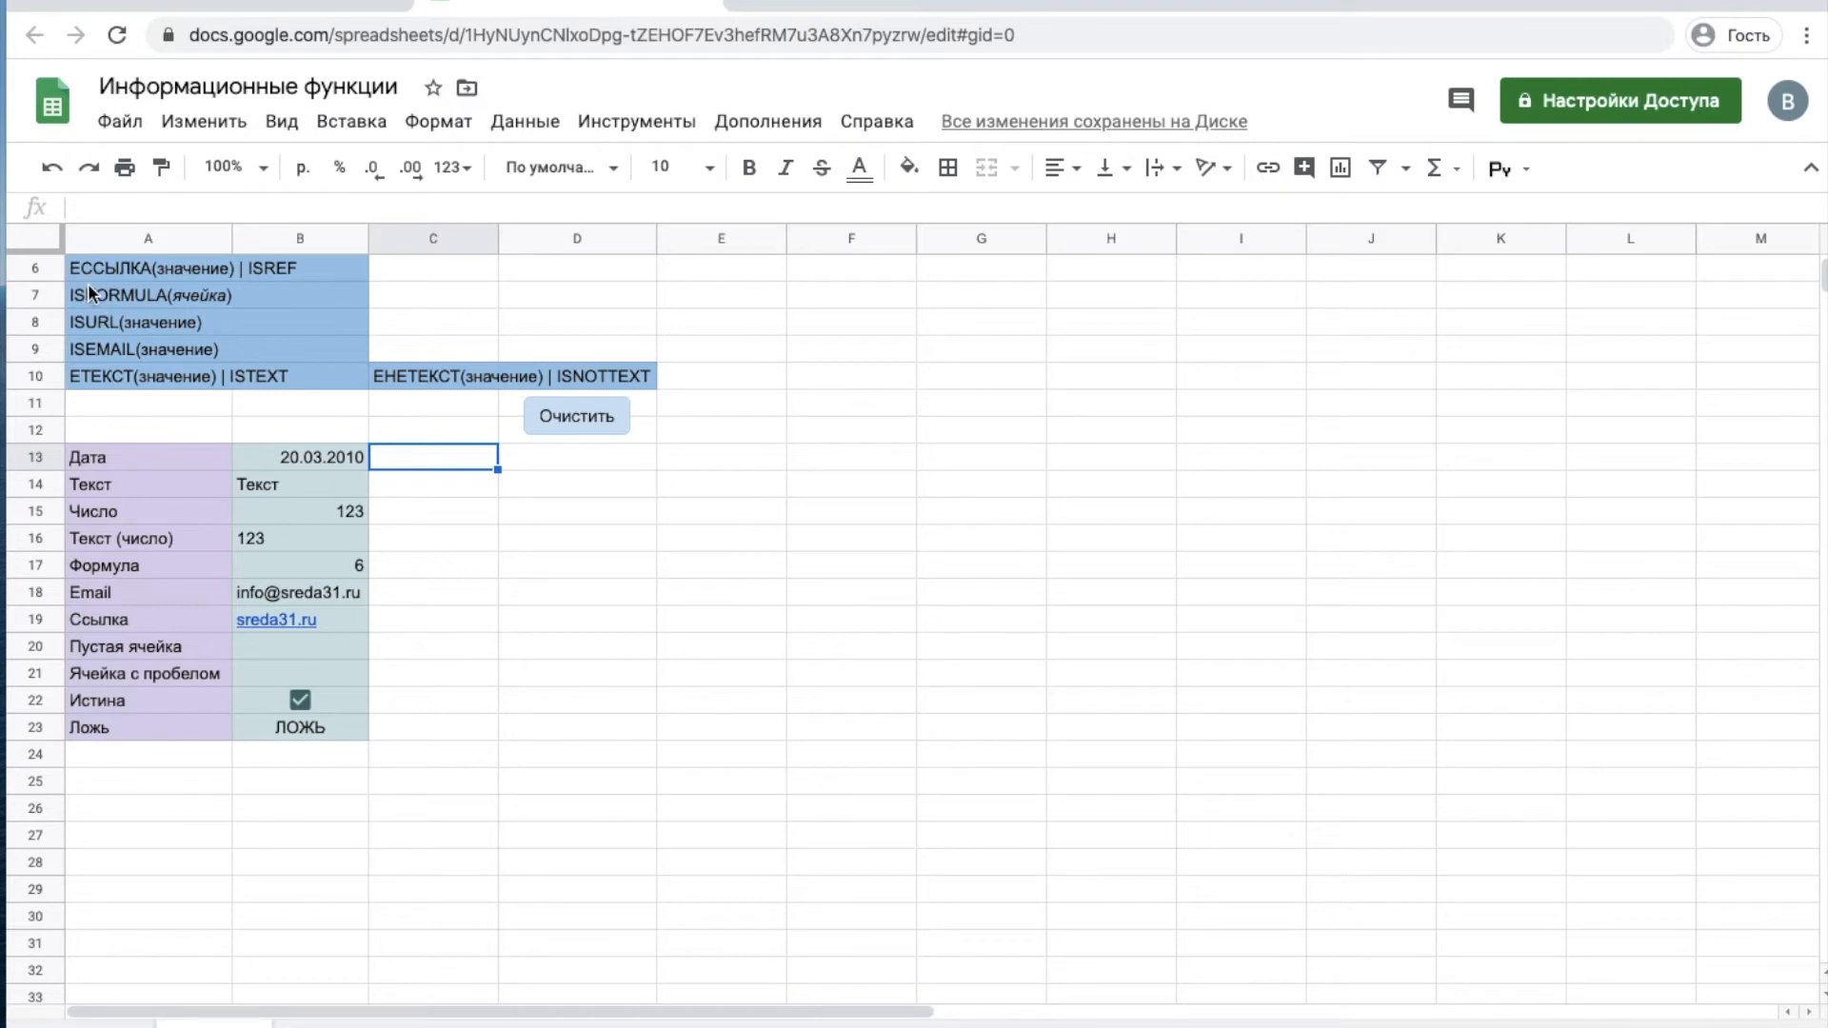
{"action": "type", "text": "="}
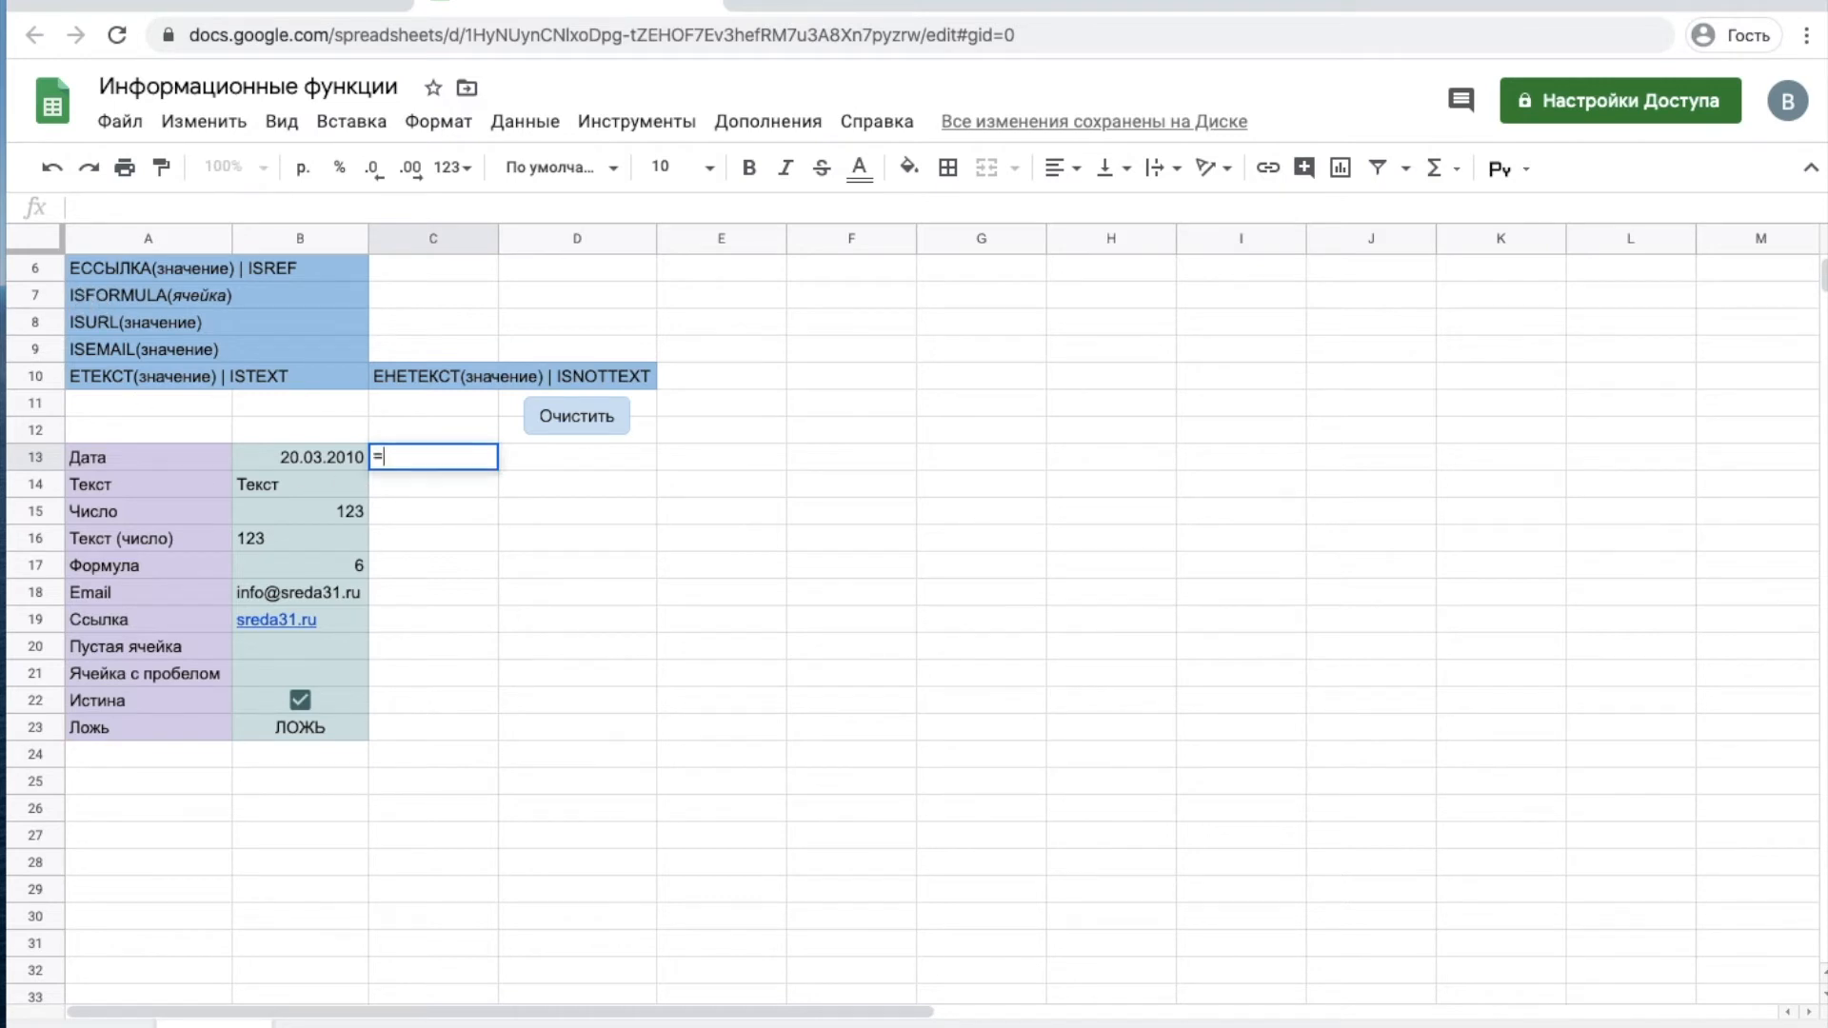
{"action": "type", "text": "t"}
{"action": "key", "text": "BackSpace"}
{"action": "type", "text": "ессы"}
{"action": "key", "text": "Tab"}
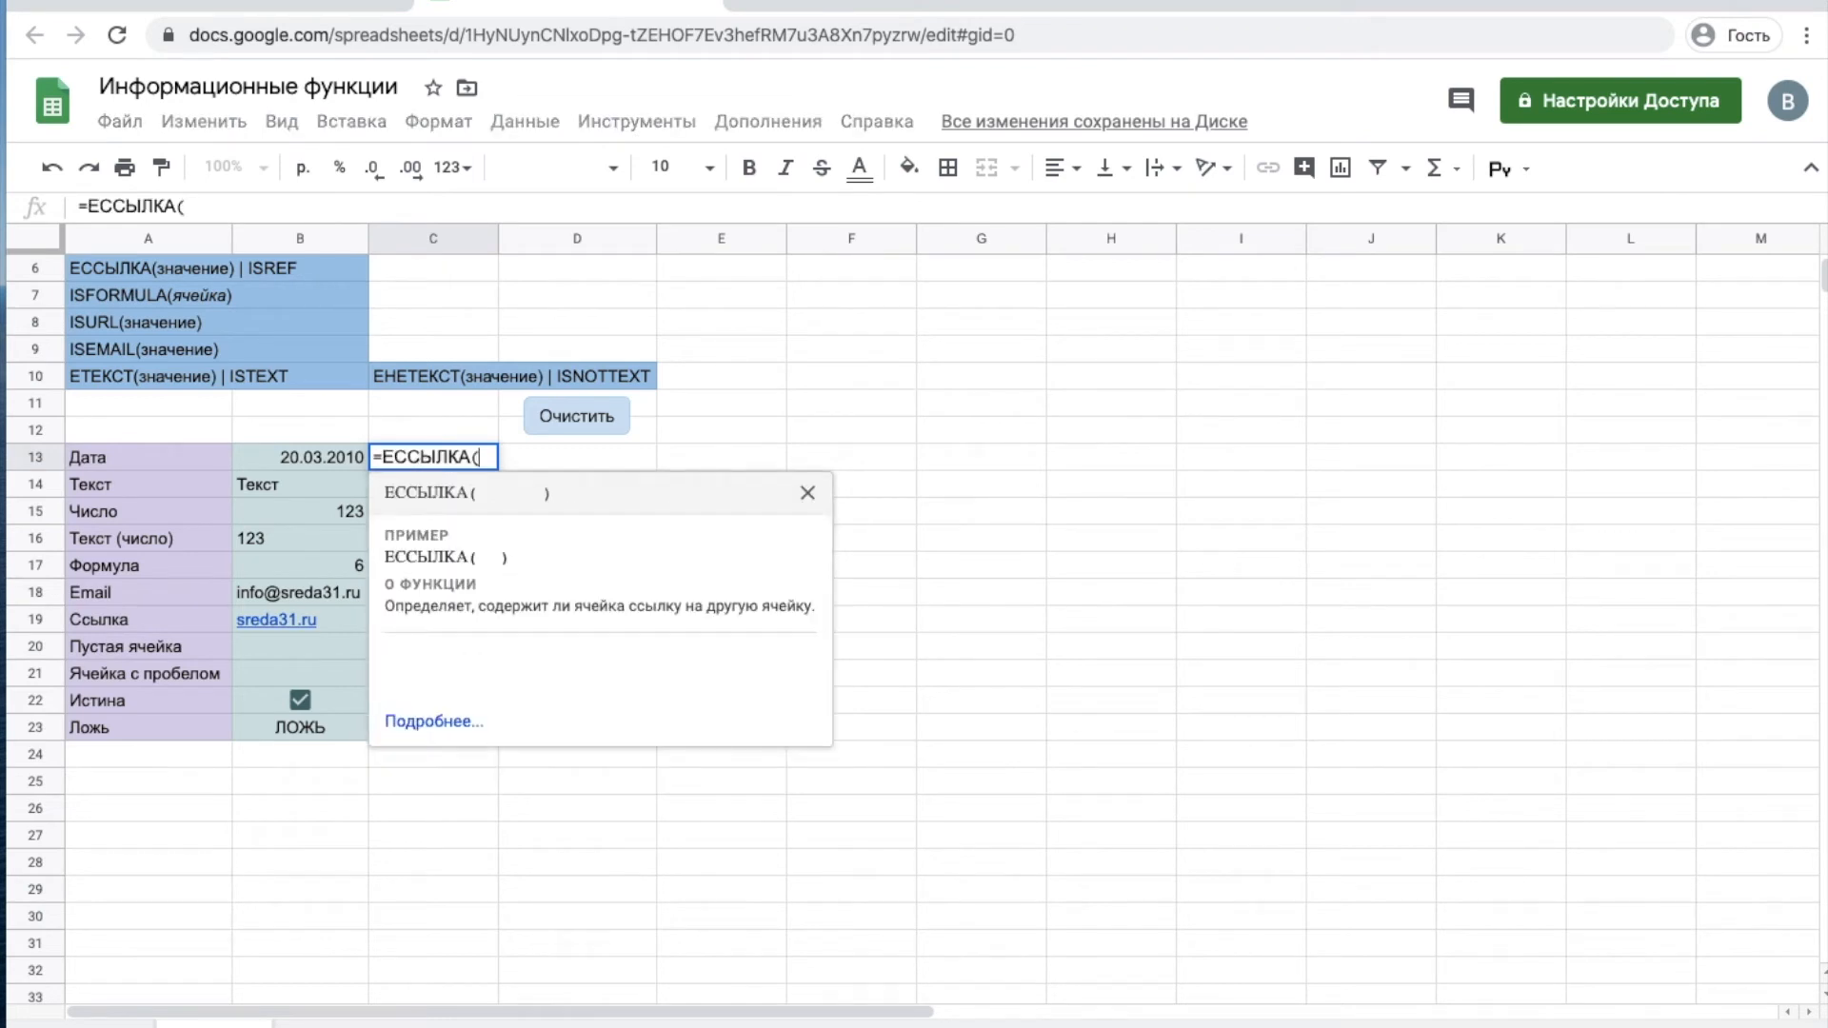
{"action": "left_click", "coordinate": [327, 461]}
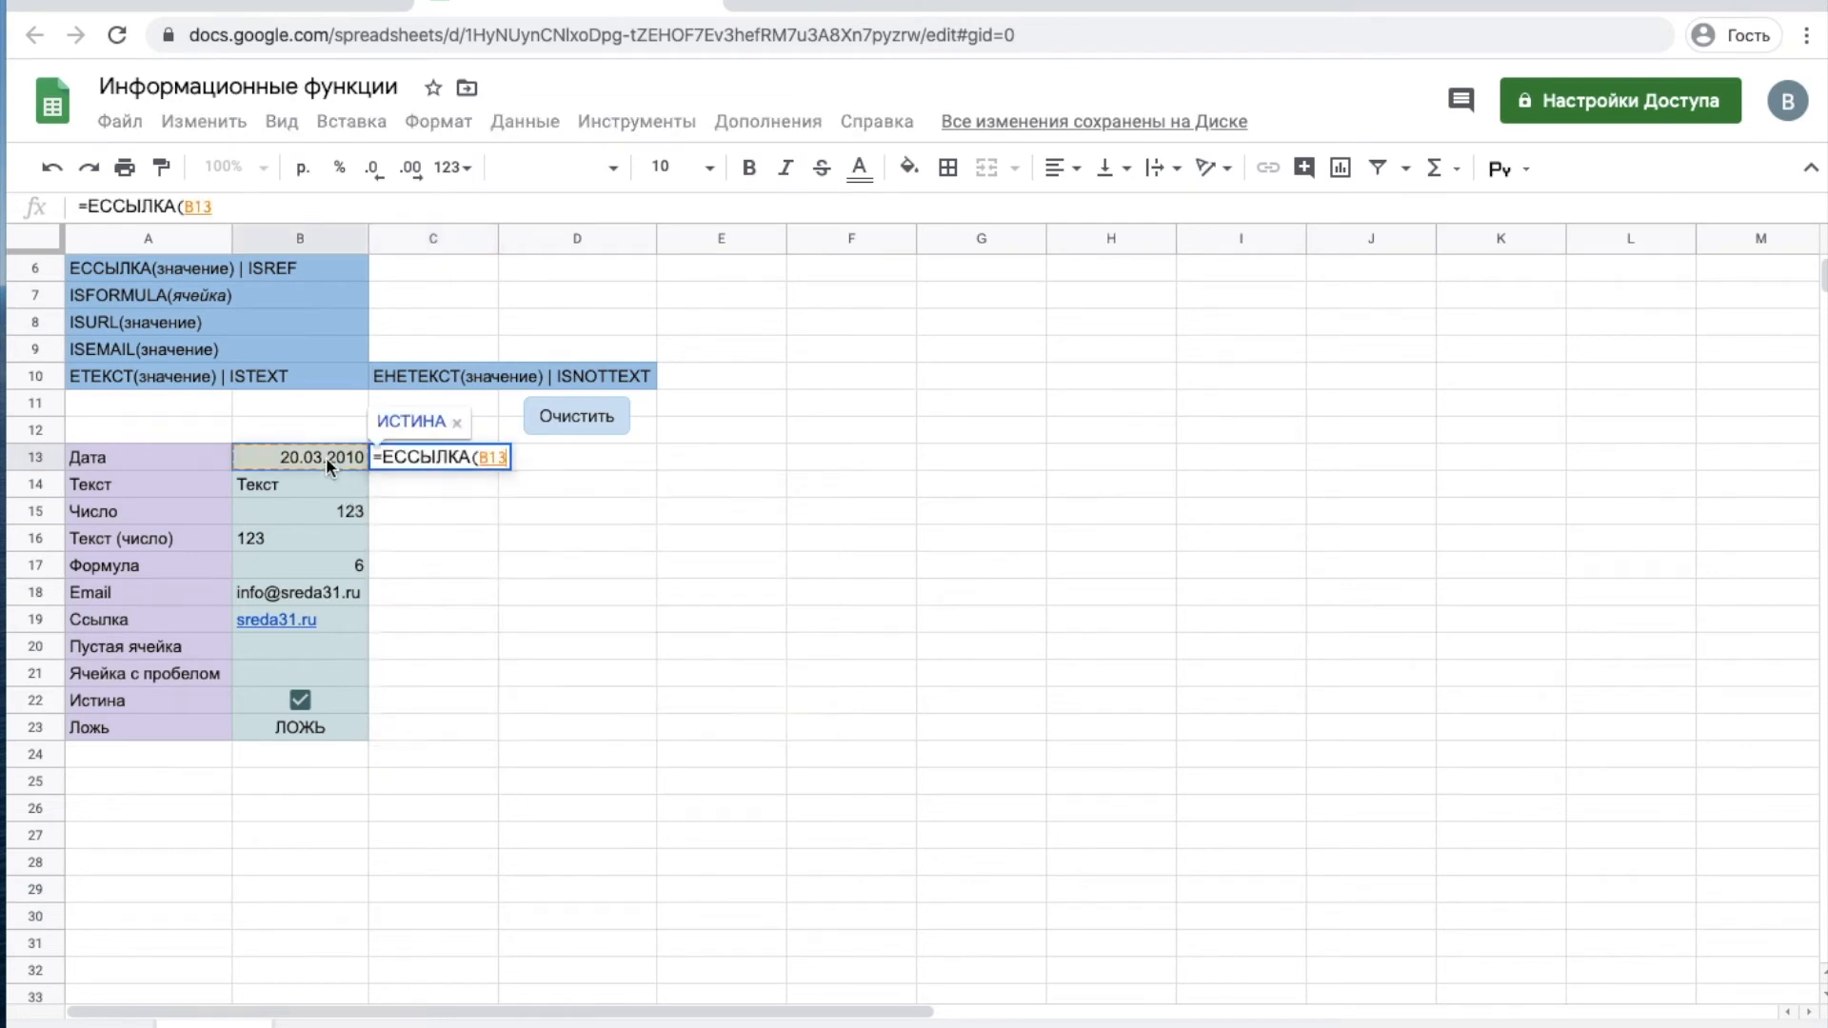
{"action": "type", "text": ")"}
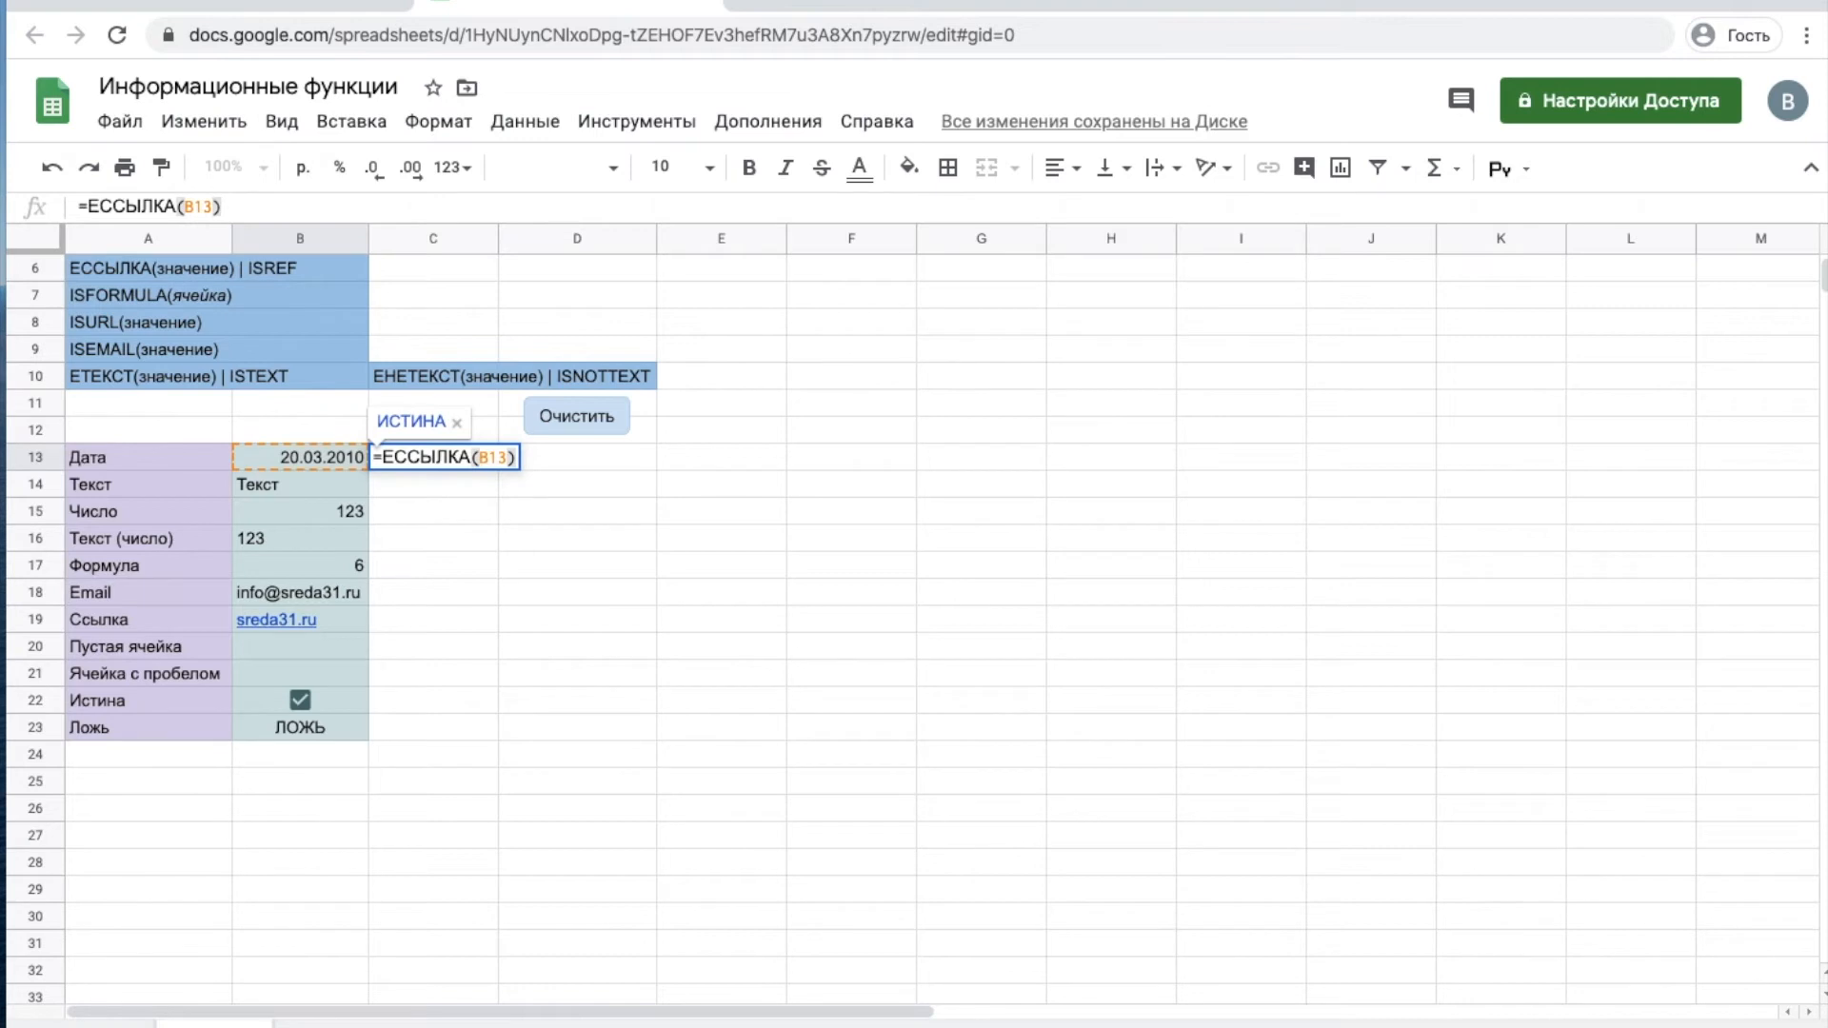
{"action": "key", "text": "Return"}
{"action": "left_click", "coordinate": [480, 464]}
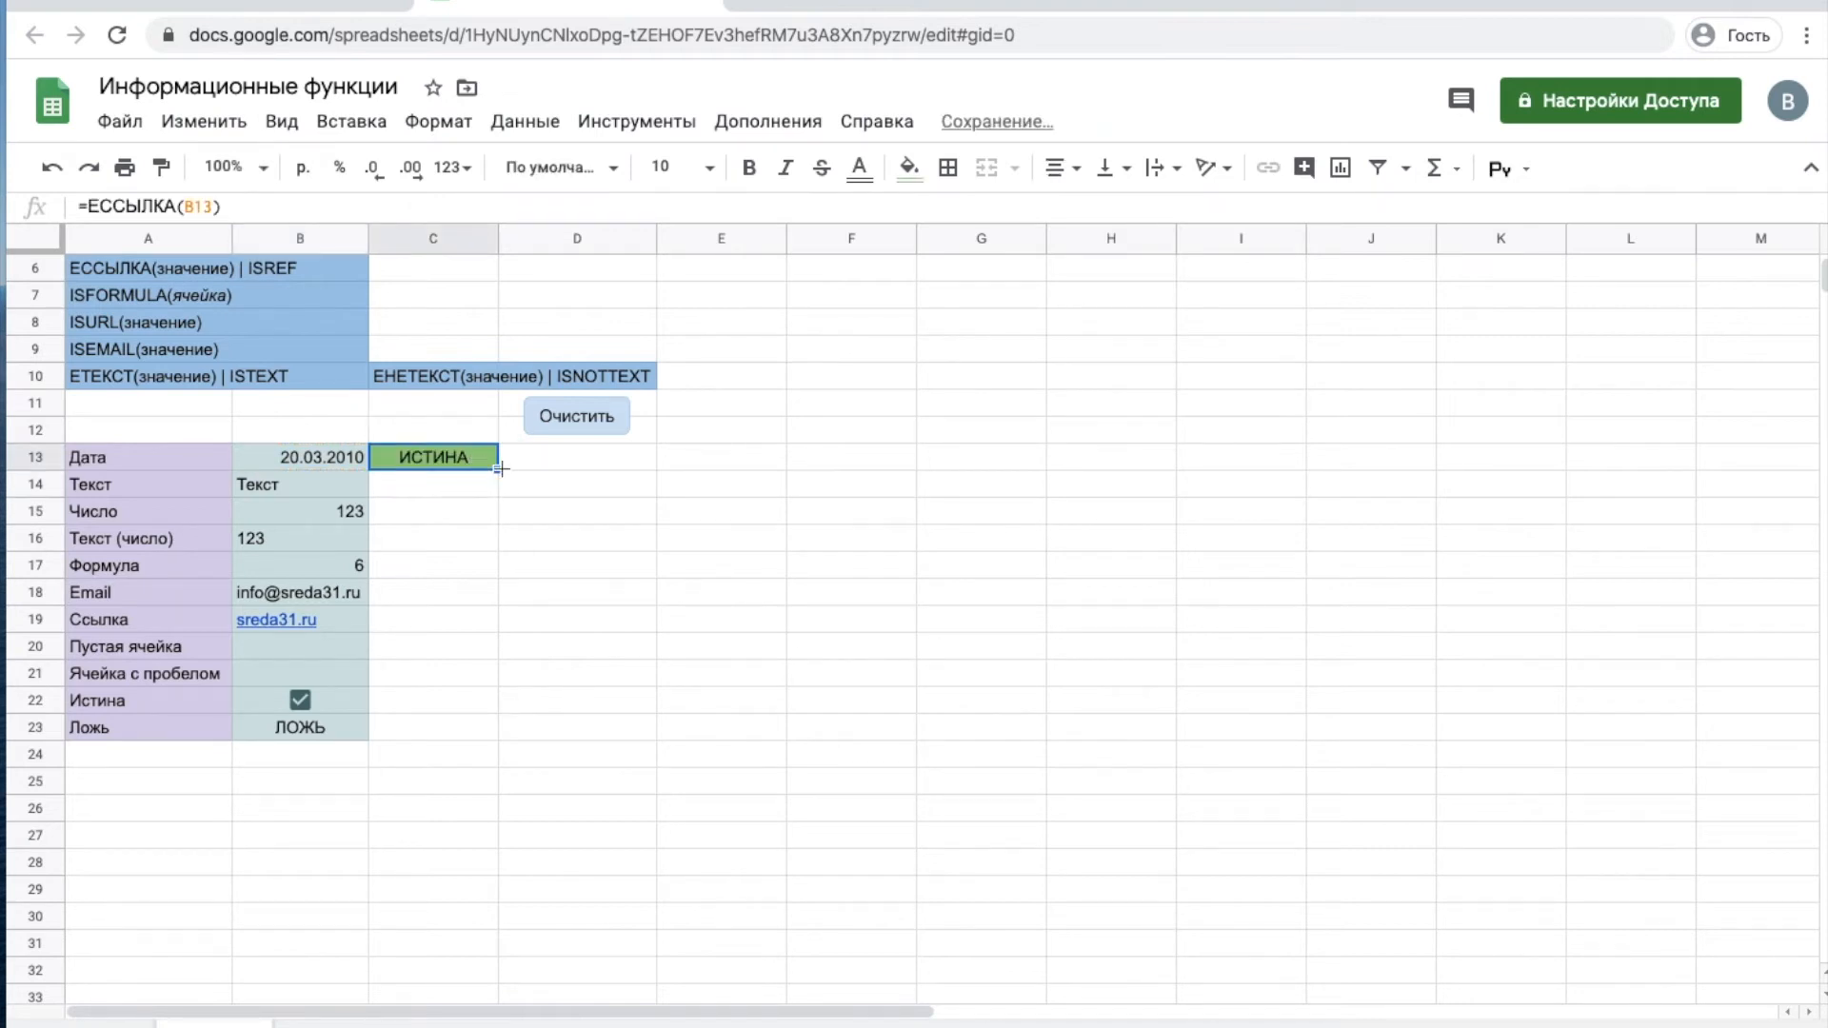
{"action": "left_click_drag", "start_coordinate": [497, 469], "coordinate": [494, 718]}
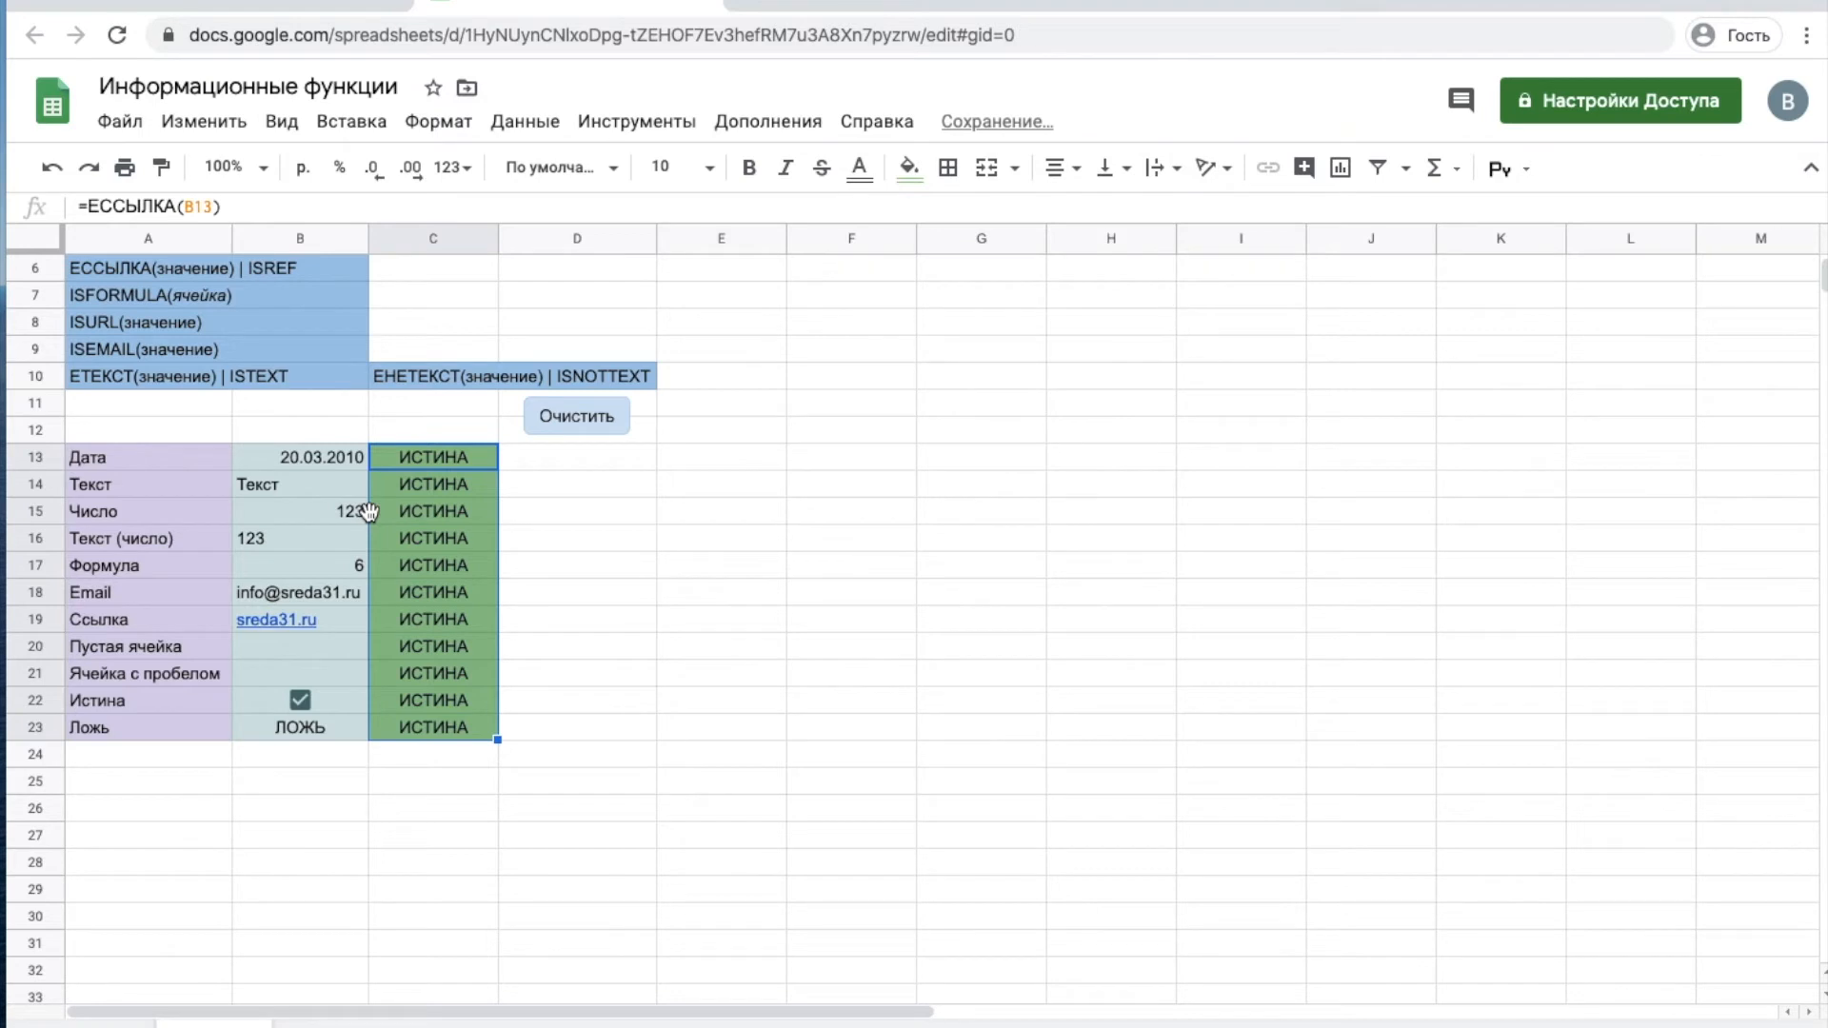
- Check the cell references in the filled ЕССЫЛКА formulas in C14, C16, C21 and C15
{"action": "left_click", "coordinate": [409, 488]}
{"action": "left_click", "coordinate": [410, 540]}
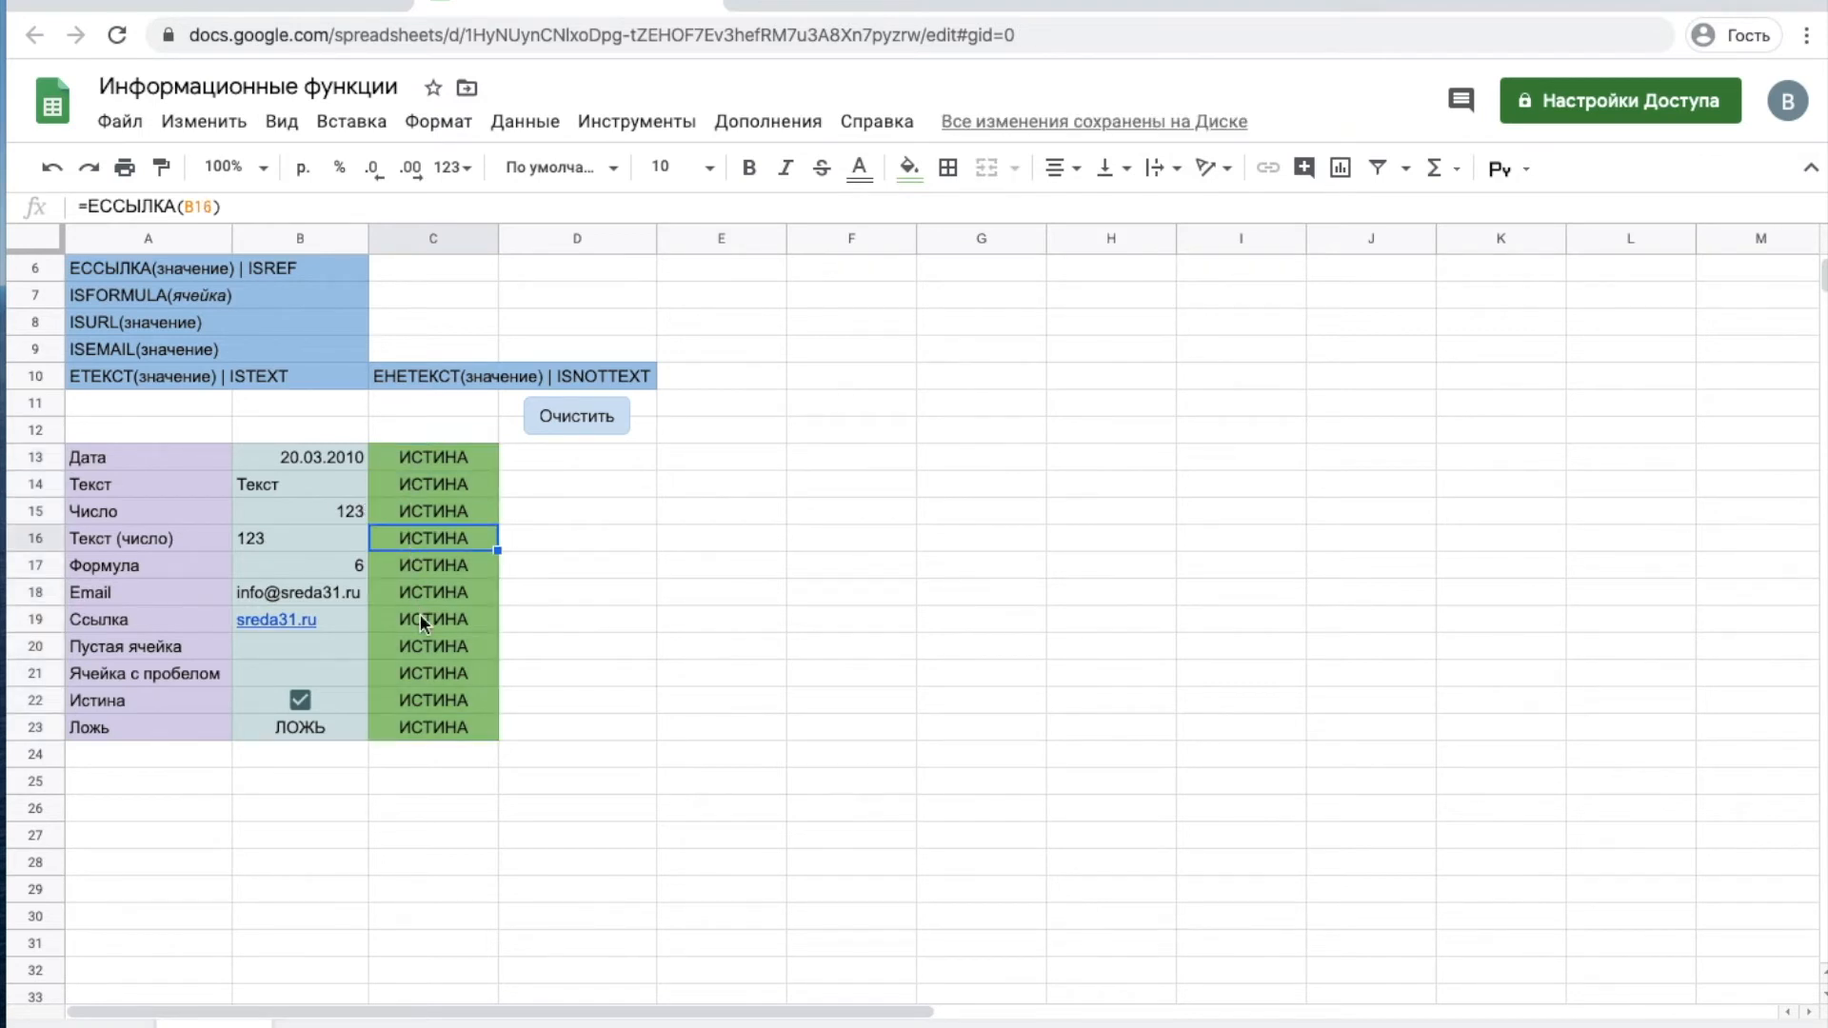
{"action": "left_click", "coordinate": [424, 673]}
{"action": "left_click", "coordinate": [433, 514]}
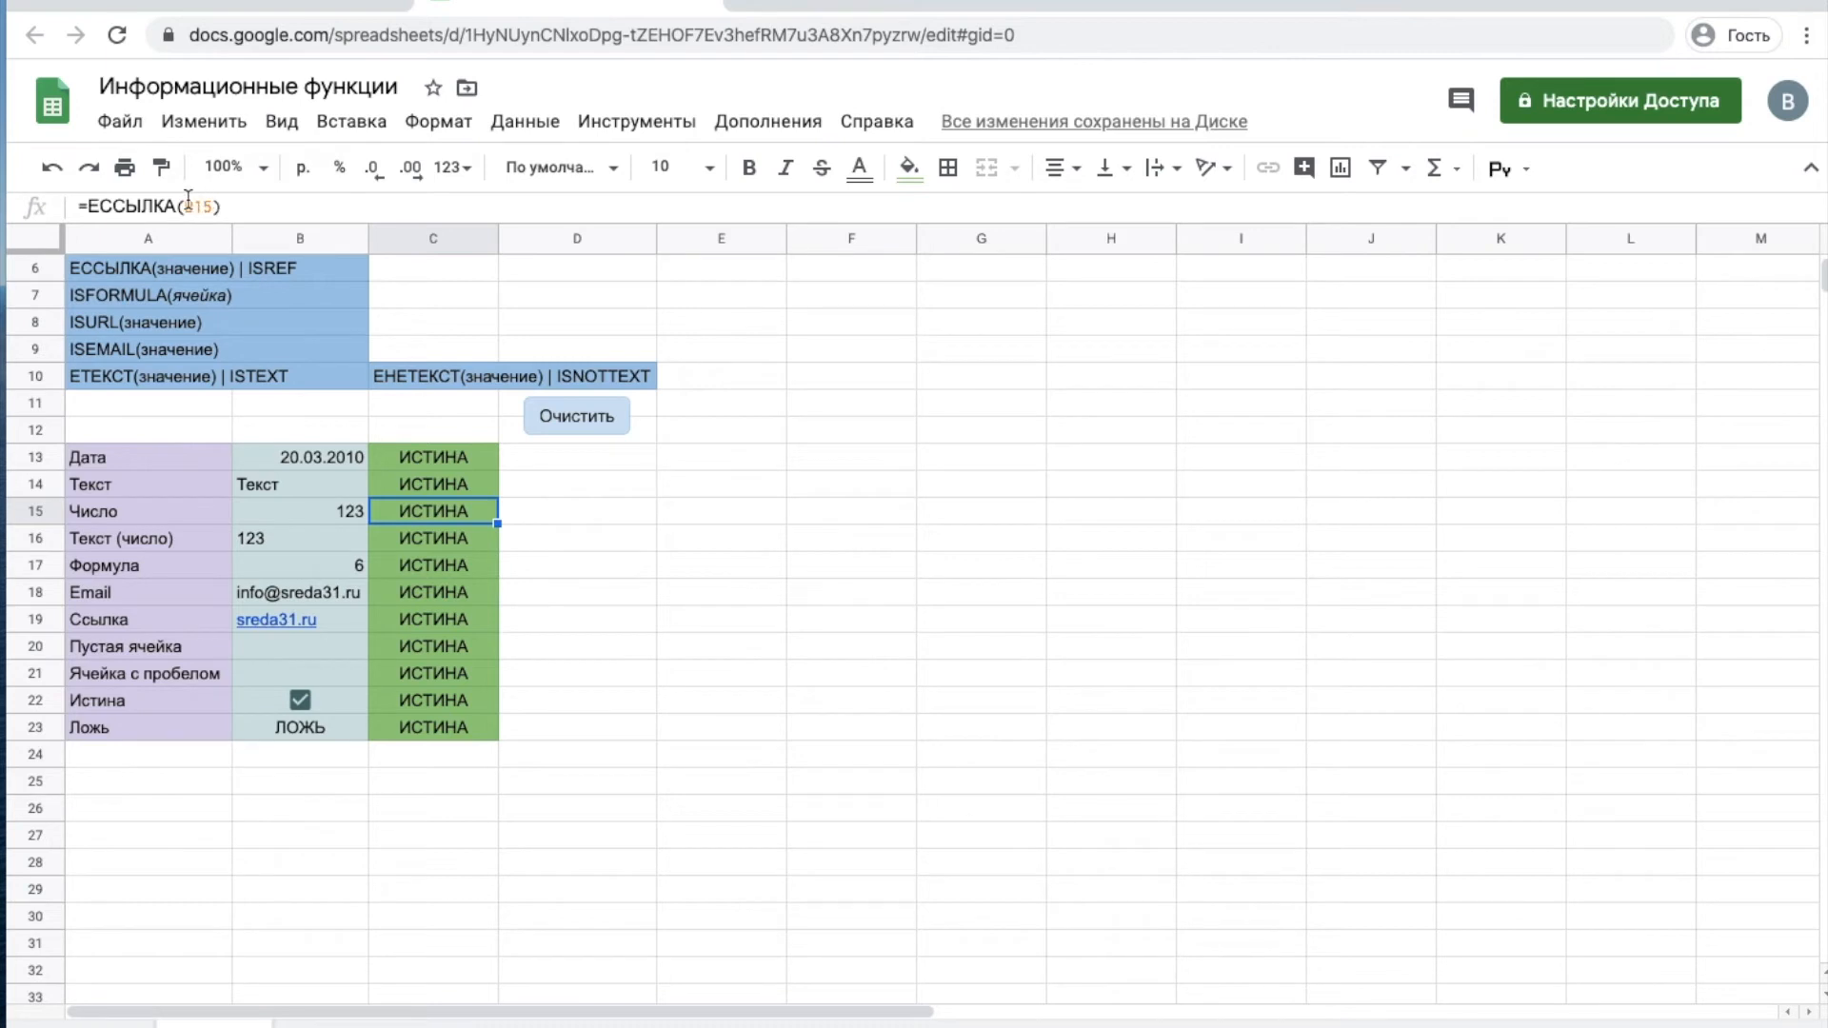
- Replace the cell reference in the C13 formula with the number 123, giving =ЕССЫЛКА(123), and reselect the cell
{"action": "left_click", "coordinate": [425, 459]}
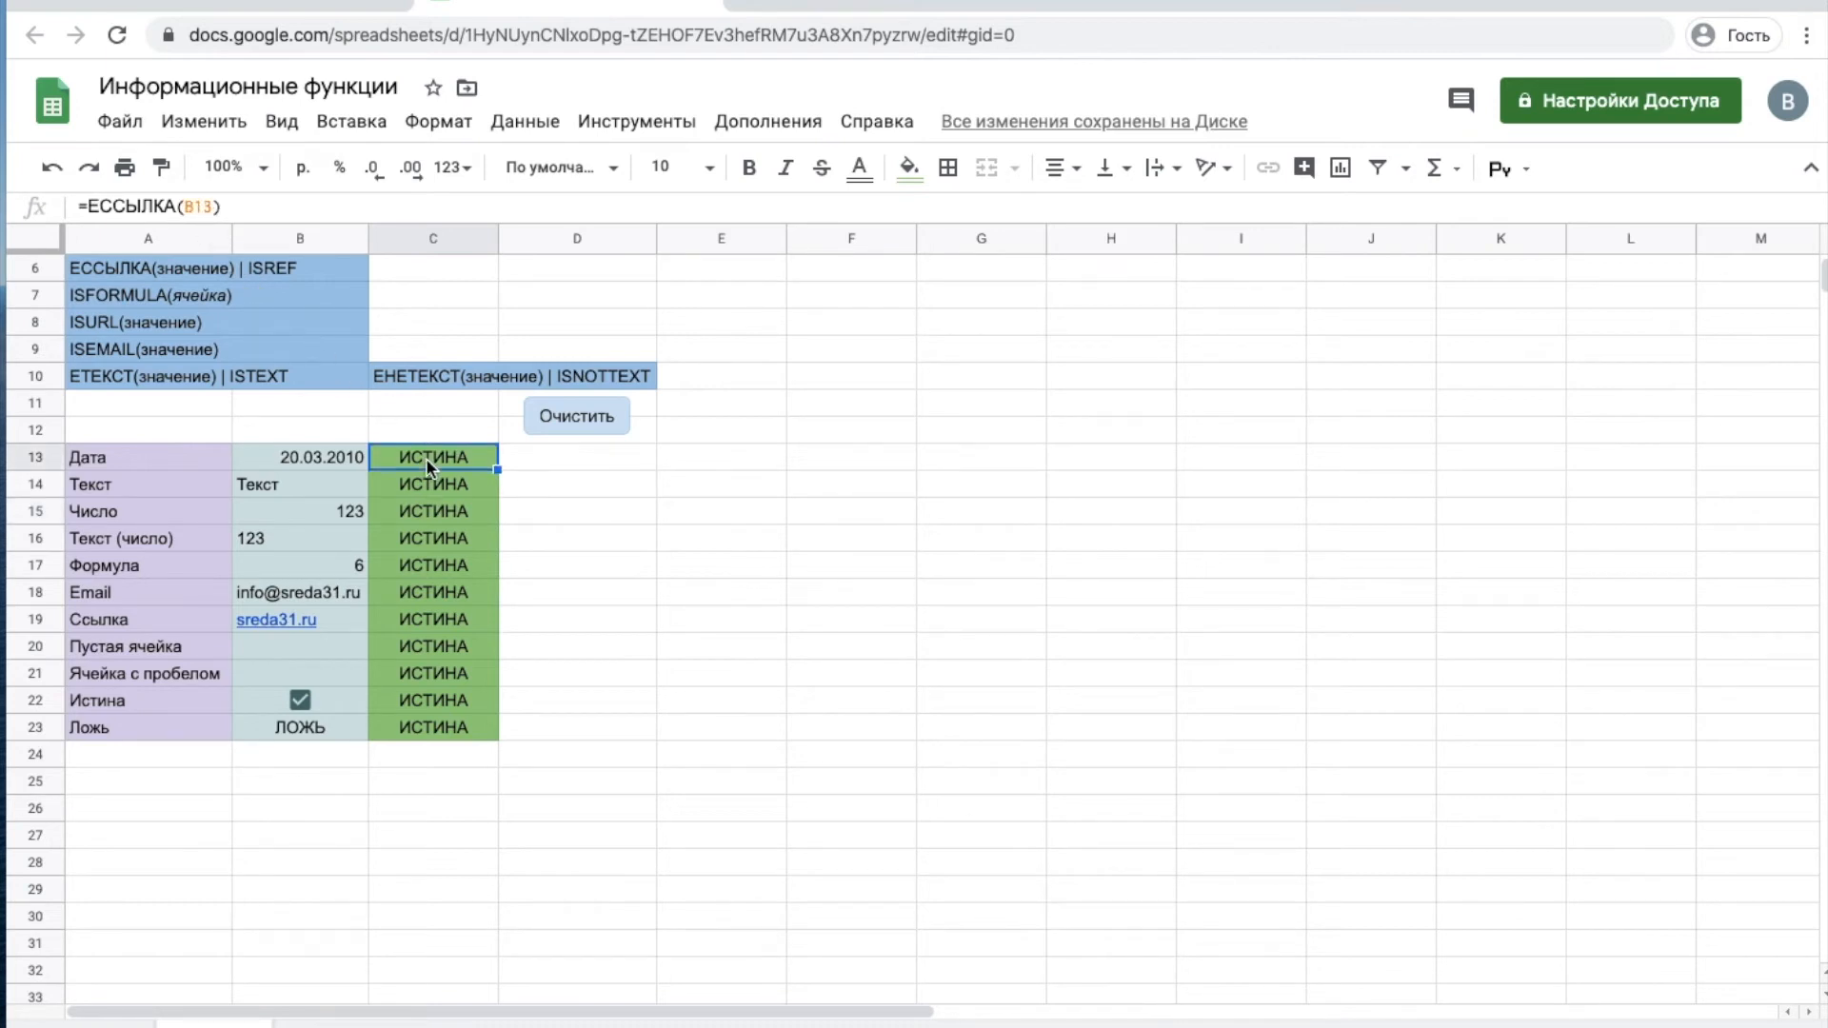
{"action": "left_click", "coordinate": [209, 203]}
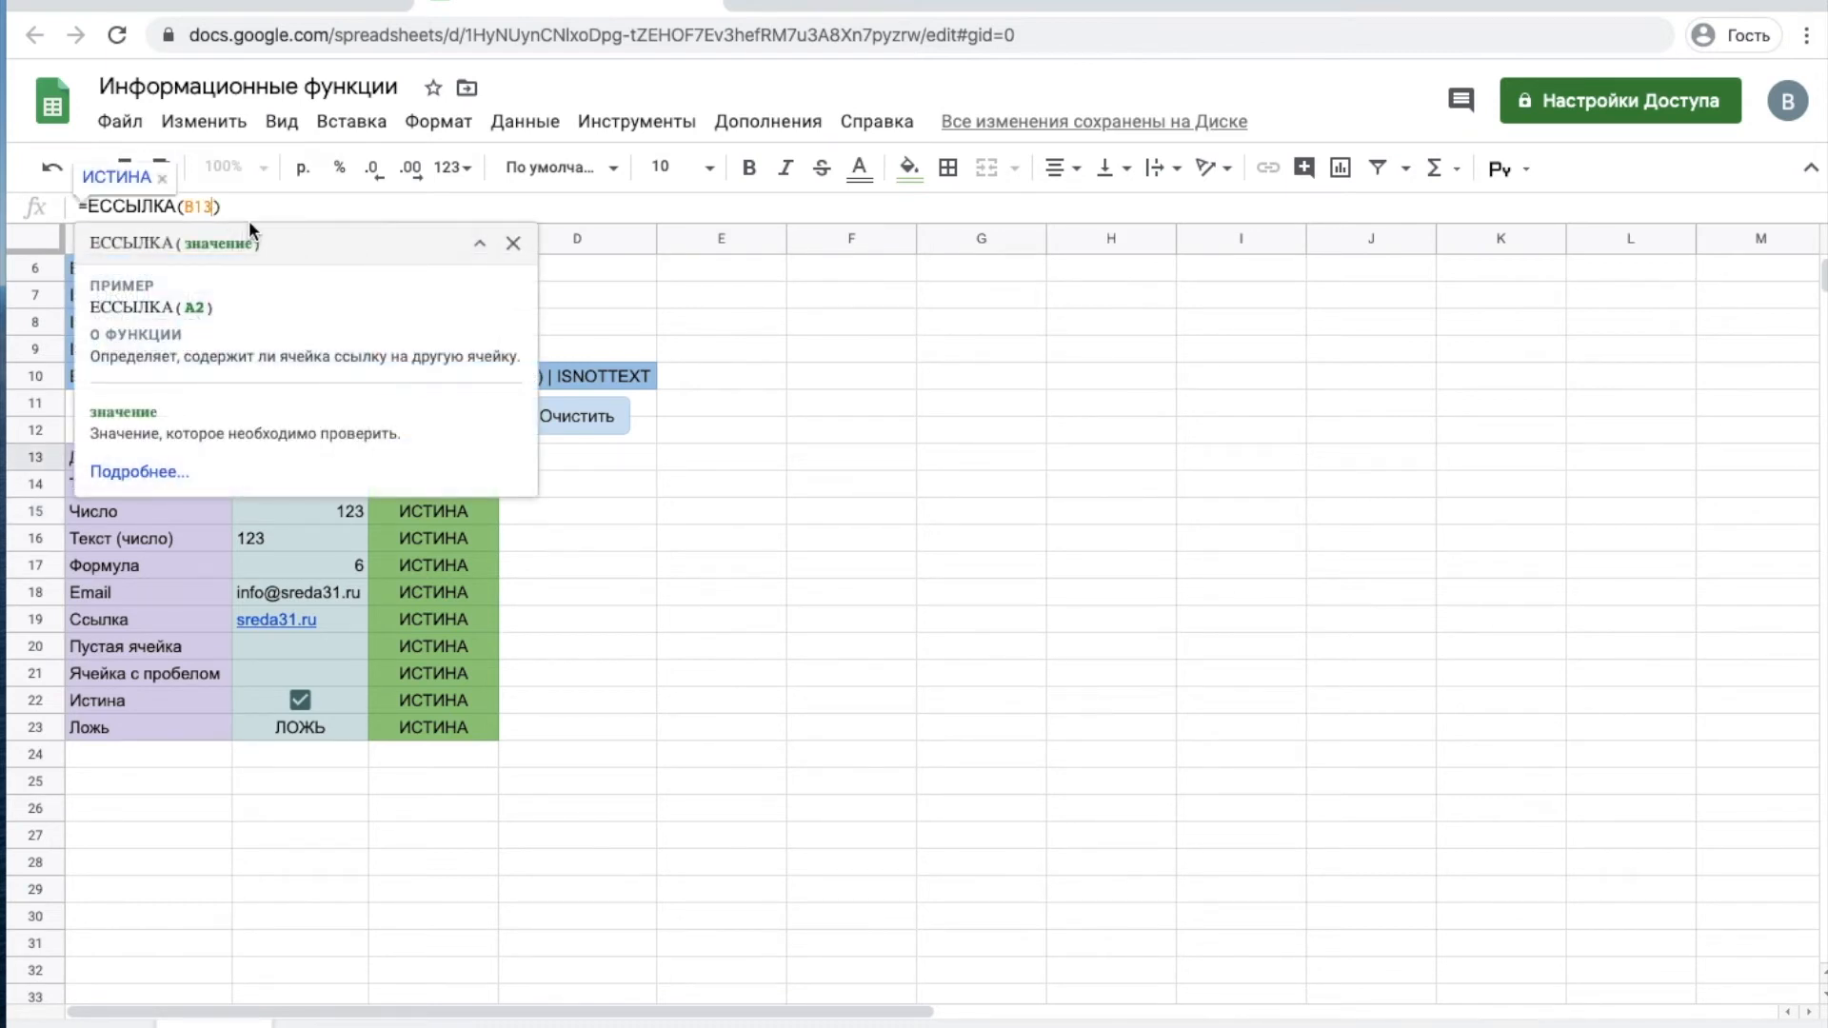
{"action": "key", "text": "BackSpace"}
{"action": "key", "text": "BackSpace"}
{"action": "key", "text": "BackSpace"}
{"action": "type", "text": "123"}
{"action": "key", "text": "Return"}
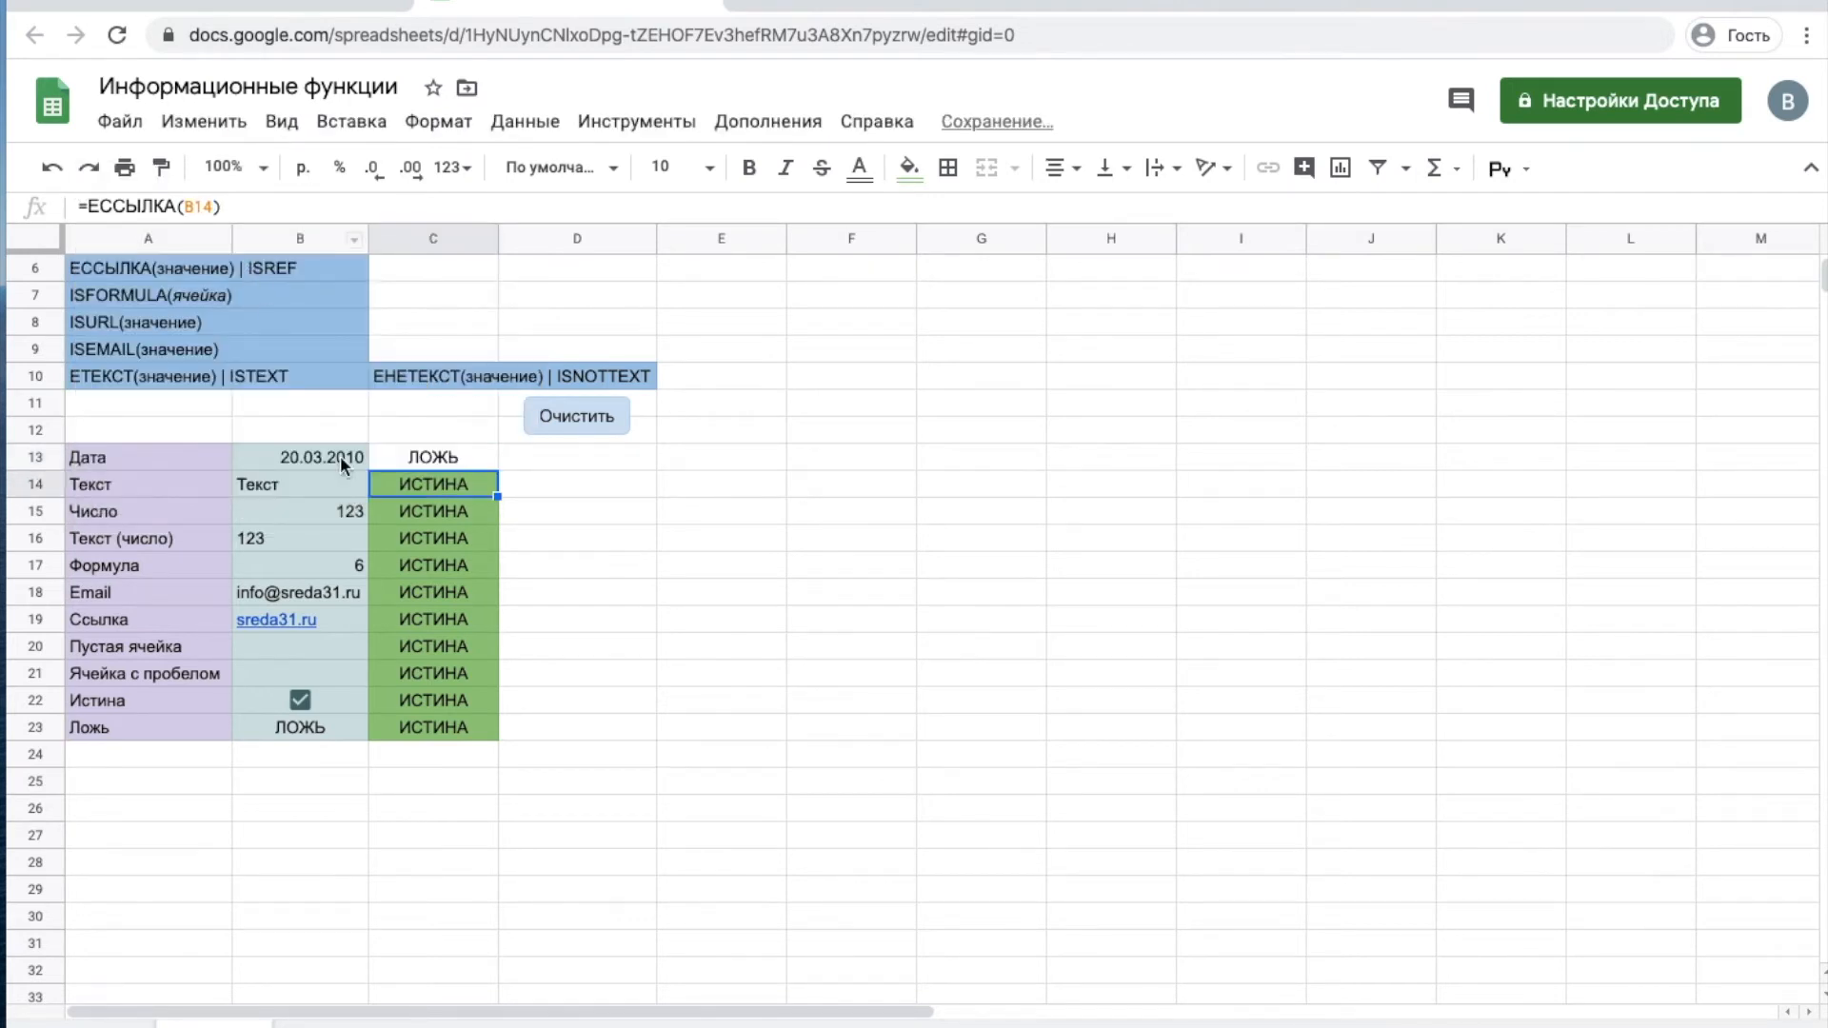
{"action": "left_click", "coordinate": [445, 461]}
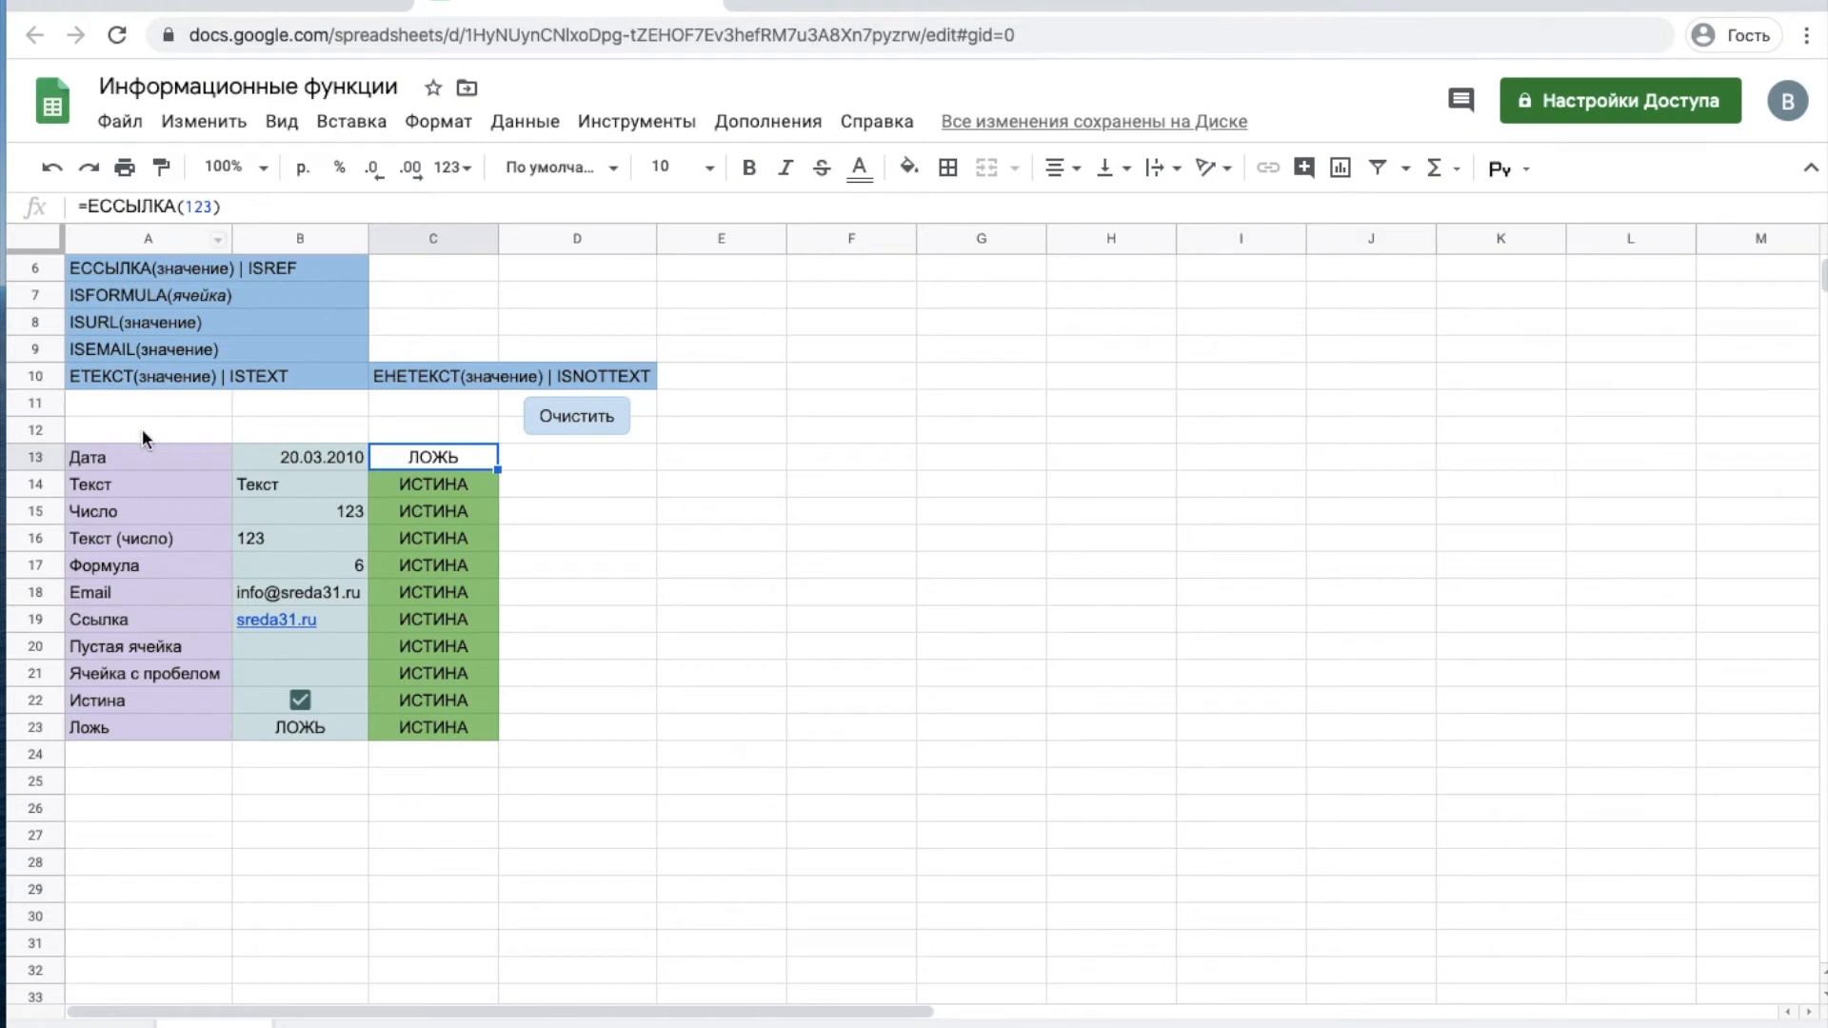
- Clear the ЕССЫЛКА results from column C and select the ЕПУСТО heading in row 5
{"action": "left_click", "coordinate": [596, 419]}
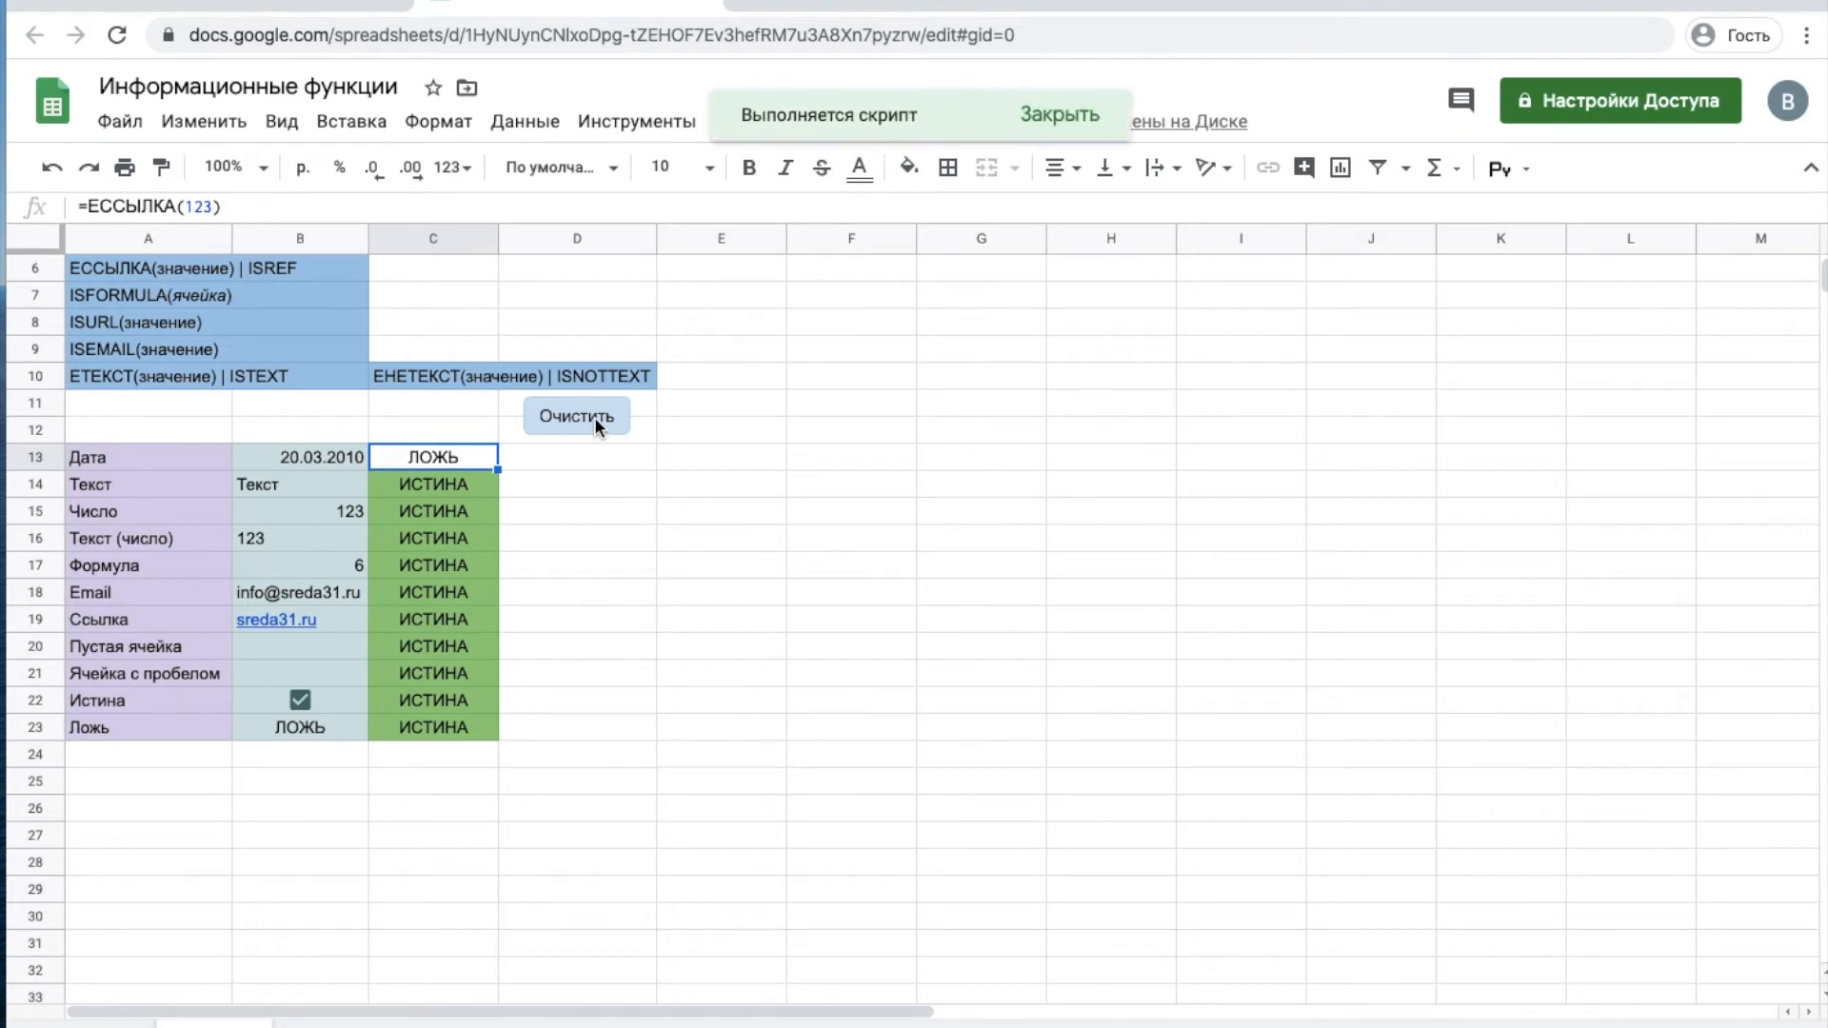
{"action": "left_click", "coordinate": [132, 323]}
{"action": "key", "text": "Up"}
{"action": "key", "text": "Up"}
{"action": "key", "text": "Up"}
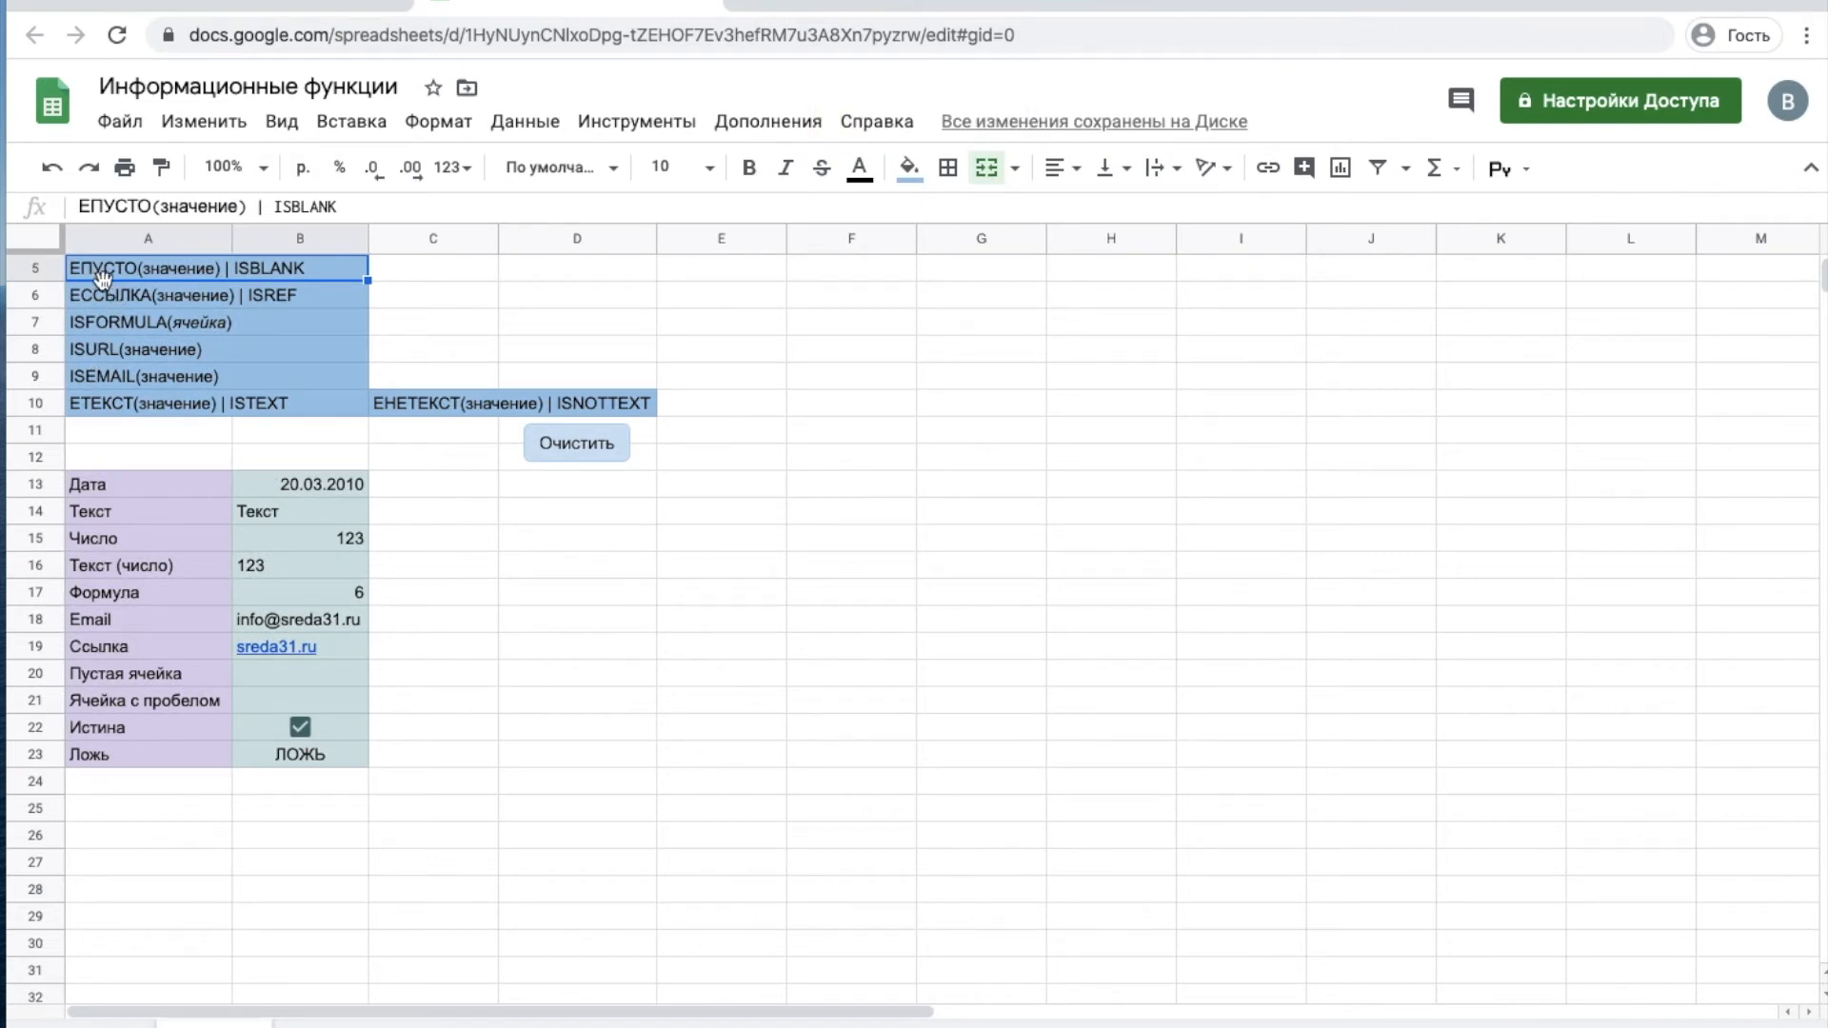
- Enter =ЕПУСТО(B13) in C13 and fill the formula down to C23
{"action": "left_click", "coordinate": [418, 488]}
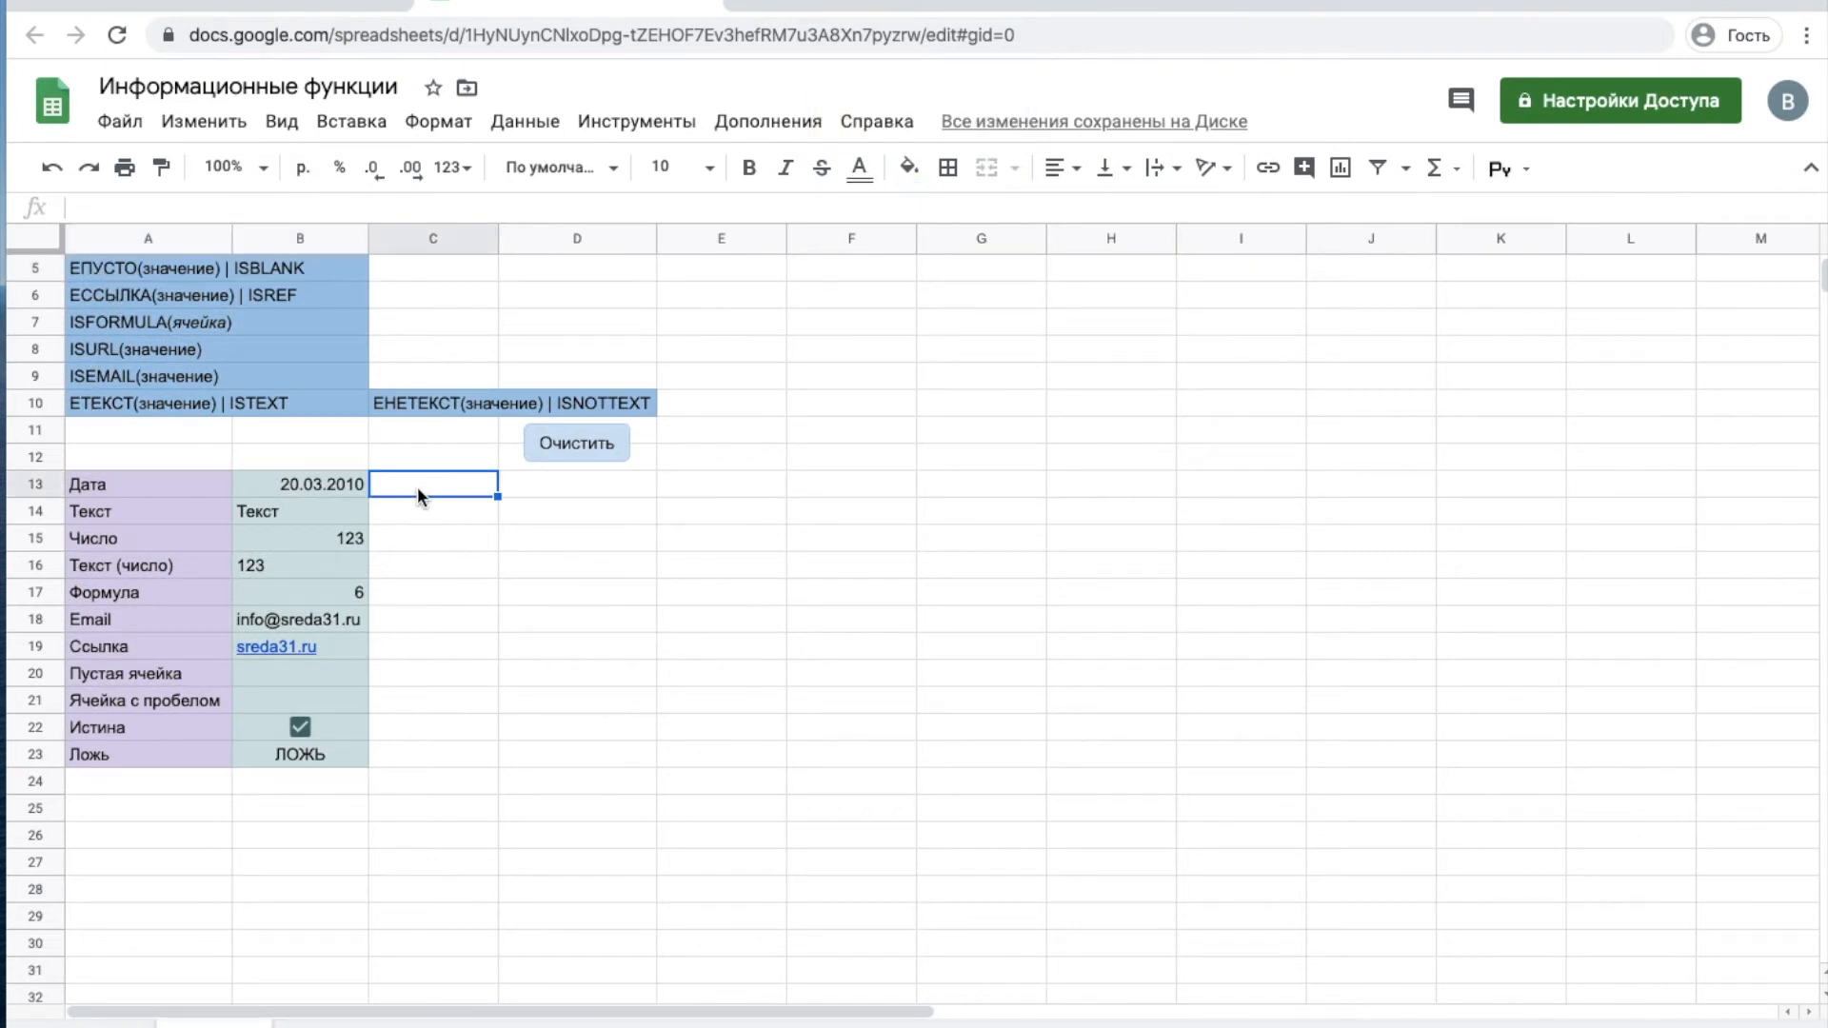
{"action": "type", "text": "=еп"}
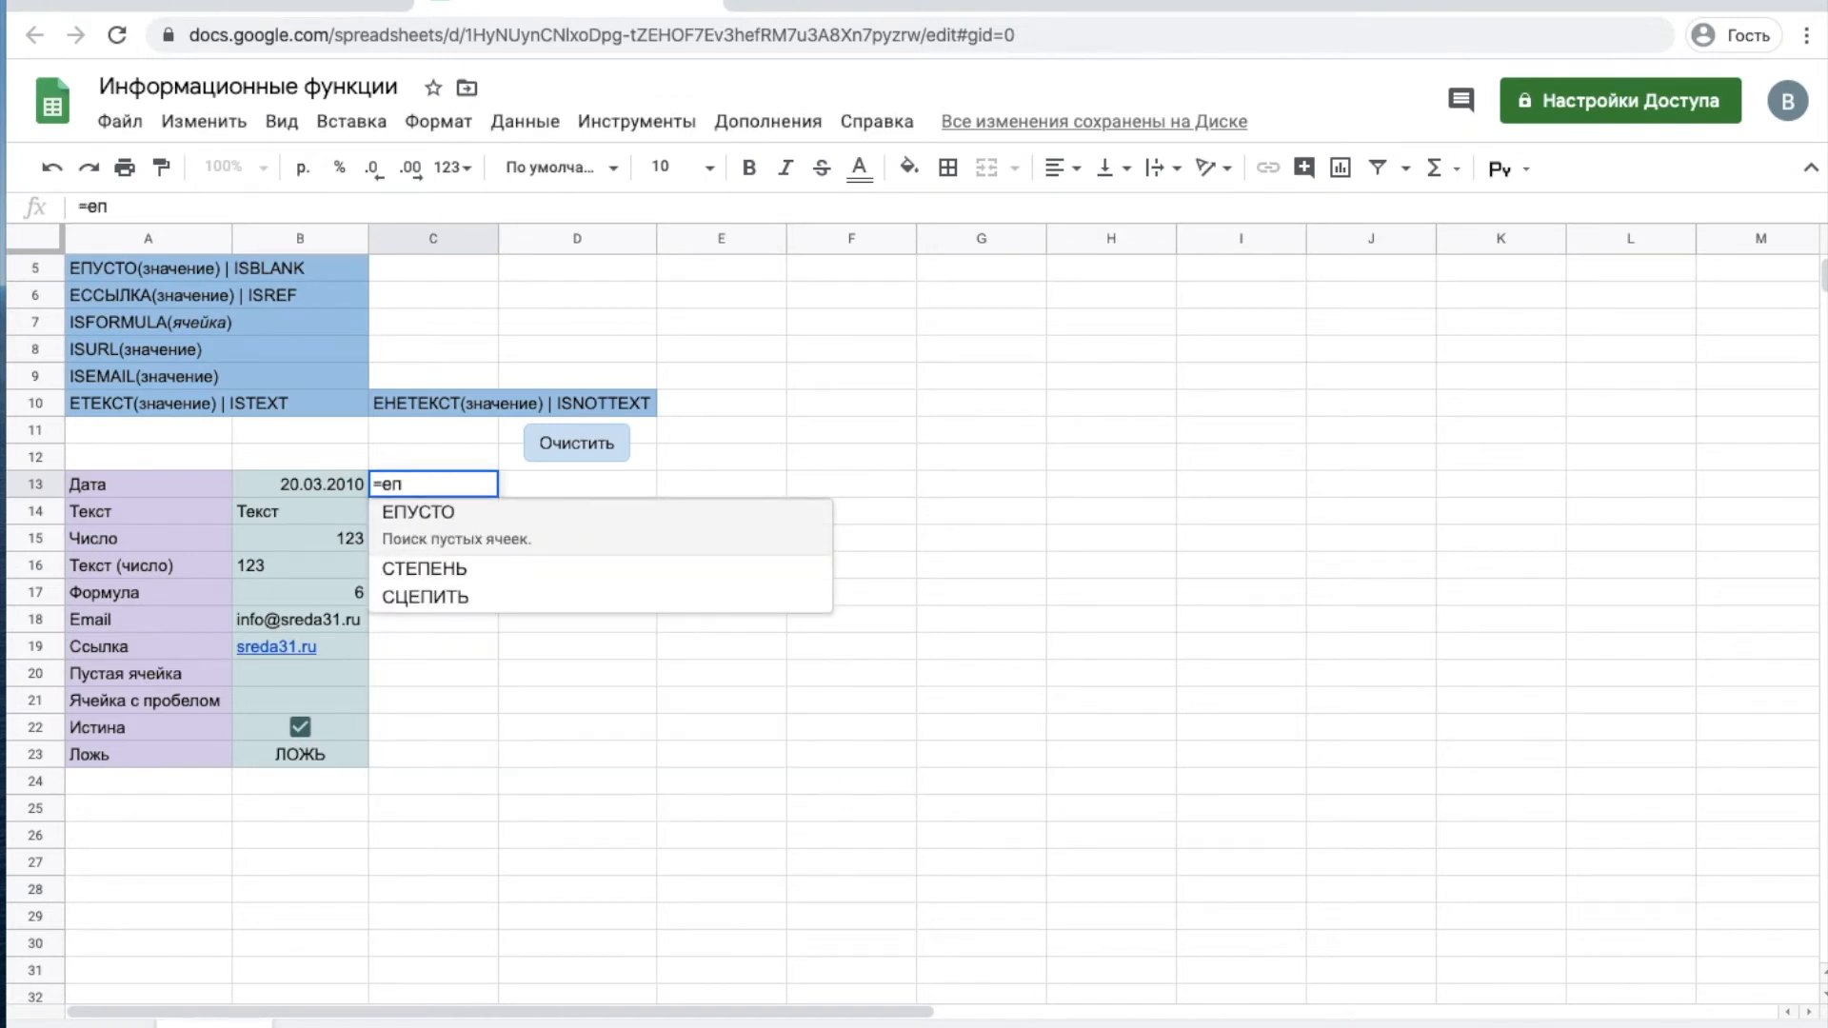
{"action": "key", "text": "Tab"}
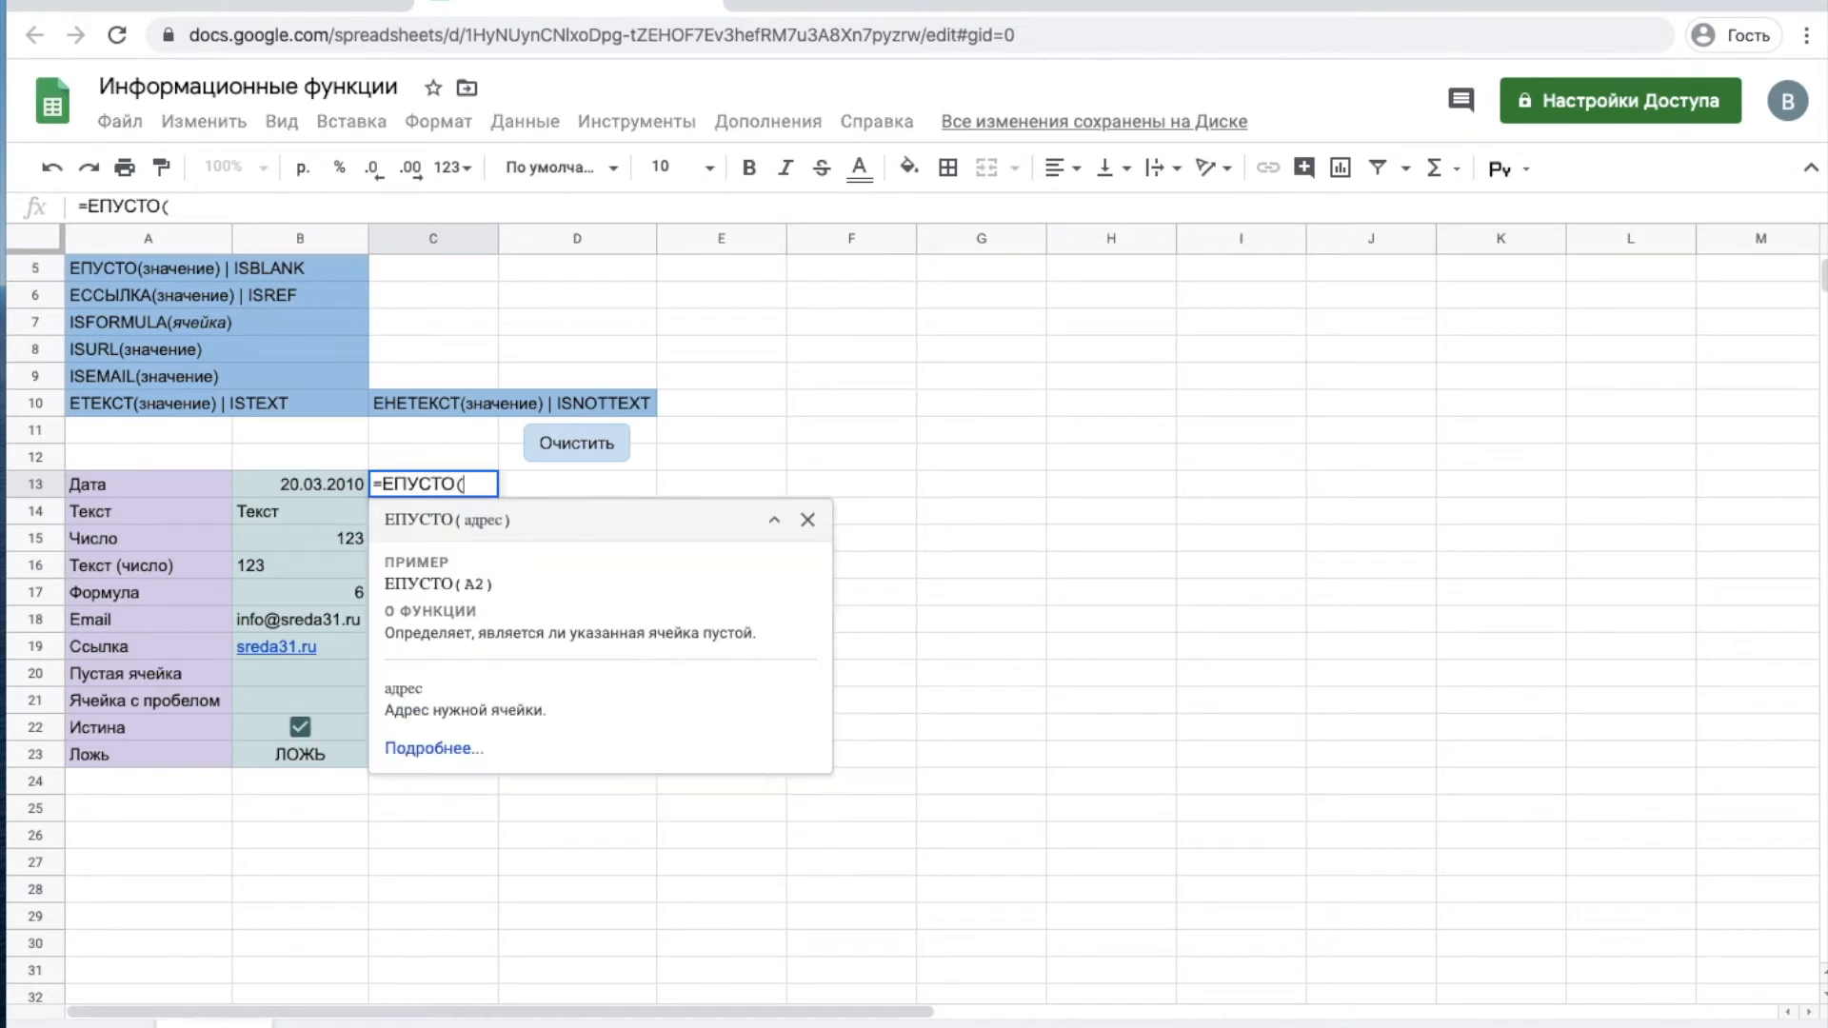
{"action": "left_click", "coordinate": [315, 484]}
{"action": "type", "text": ")"}
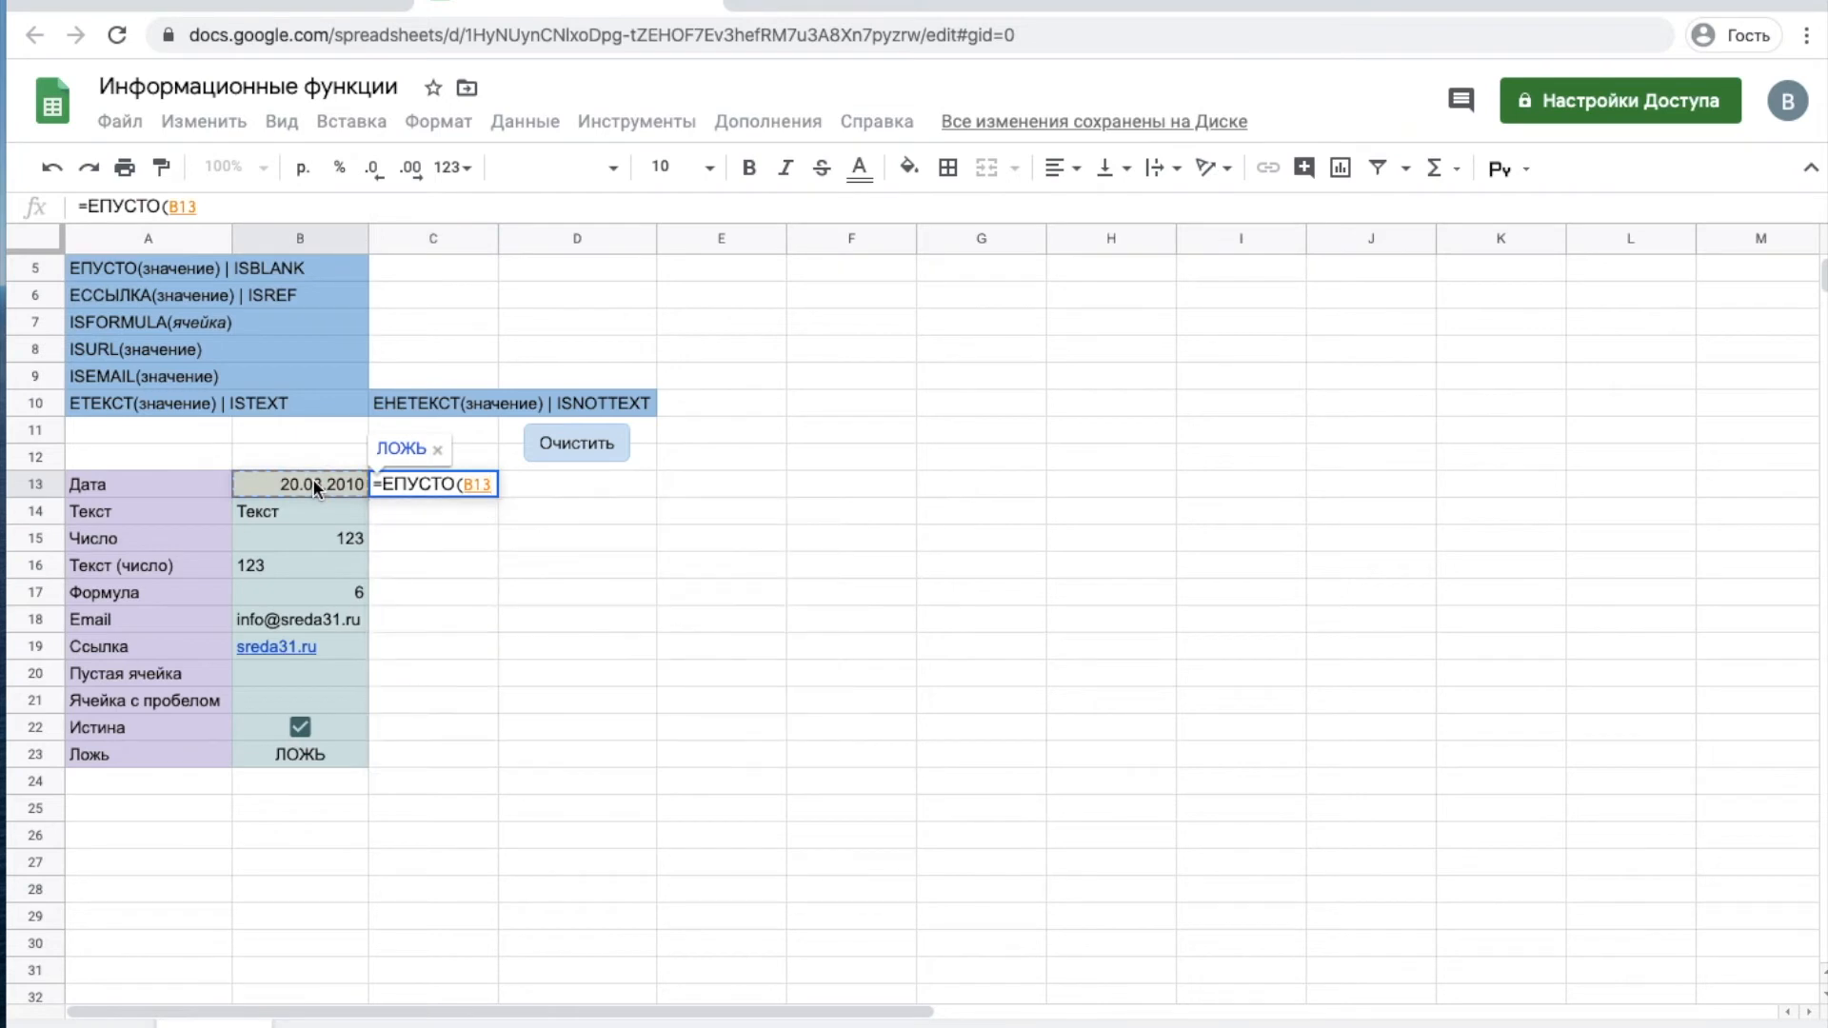
{"action": "key", "text": "Return"}
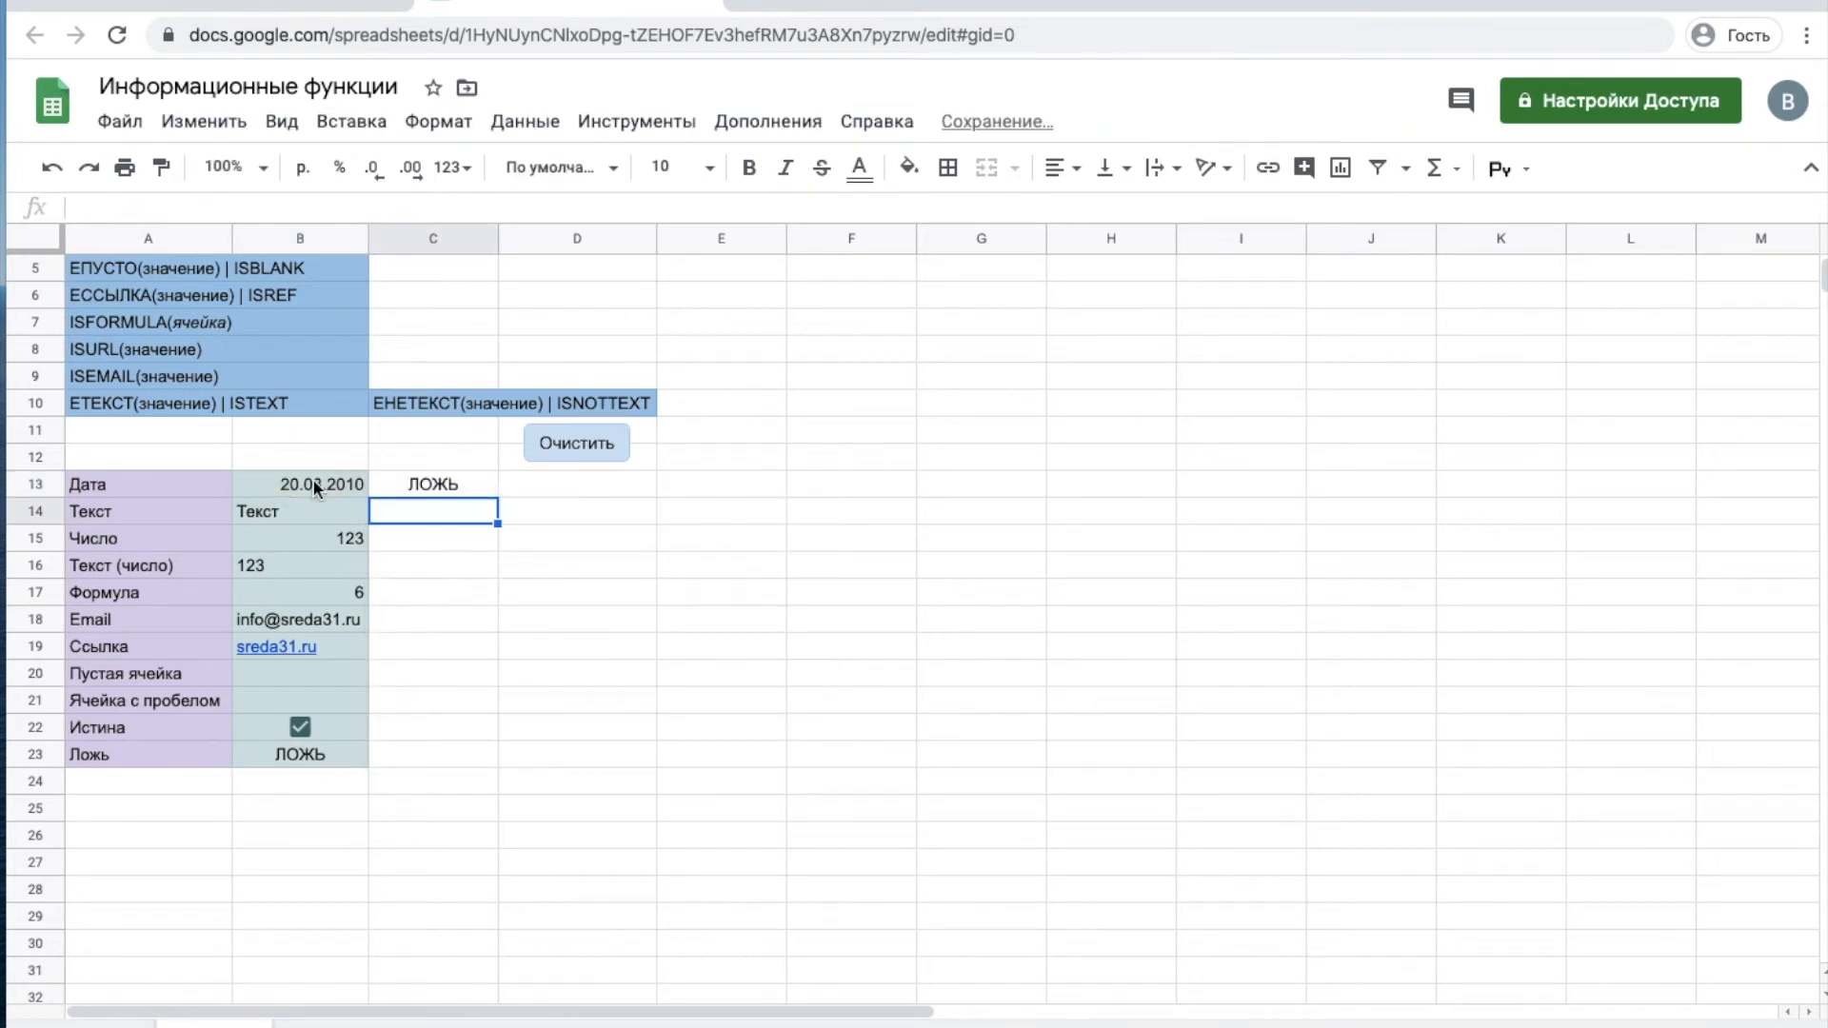
{"action": "left_click", "coordinate": [429, 487]}
{"action": "left_click_drag", "start_coordinate": [497, 497], "coordinate": [497, 754]}
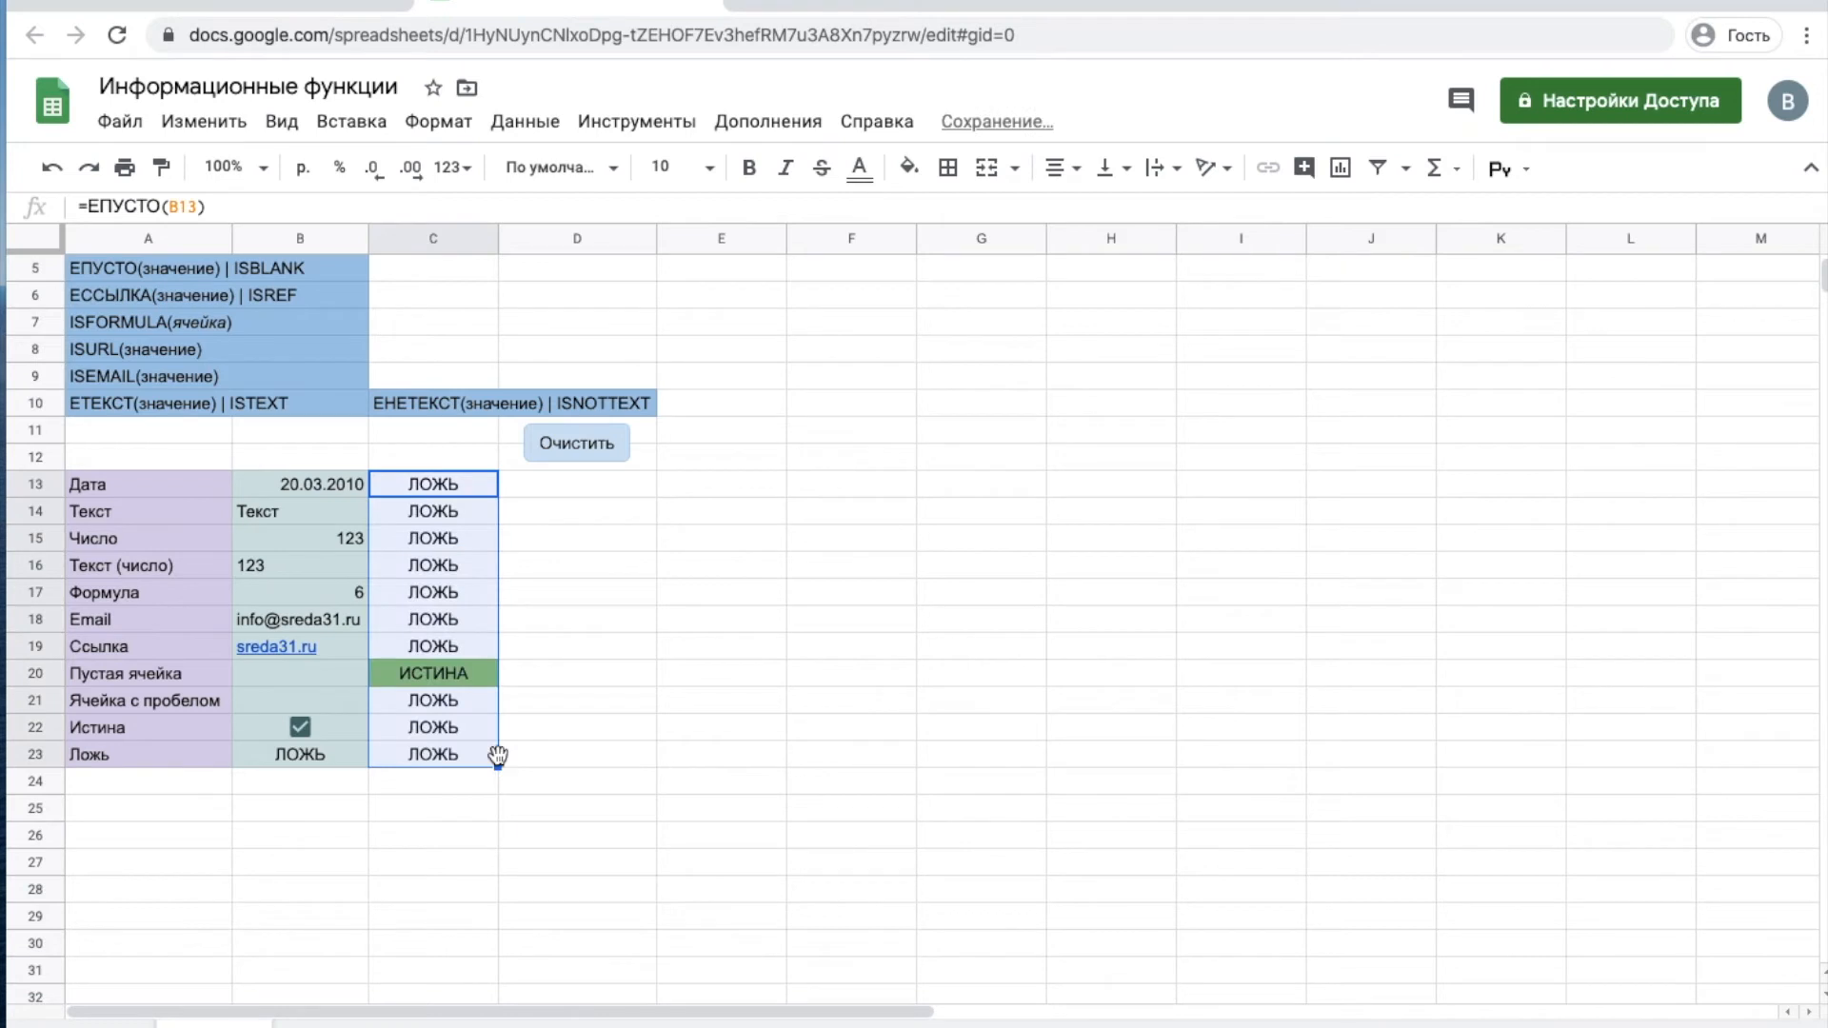
- Compare the ЕПУСТО result in C20 with the empty cell B20 and the cell containing a space in B21
{"action": "left_click", "coordinate": [431, 672]}
{"action": "key", "text": "Left"}
{"action": "key", "text": "Left"}
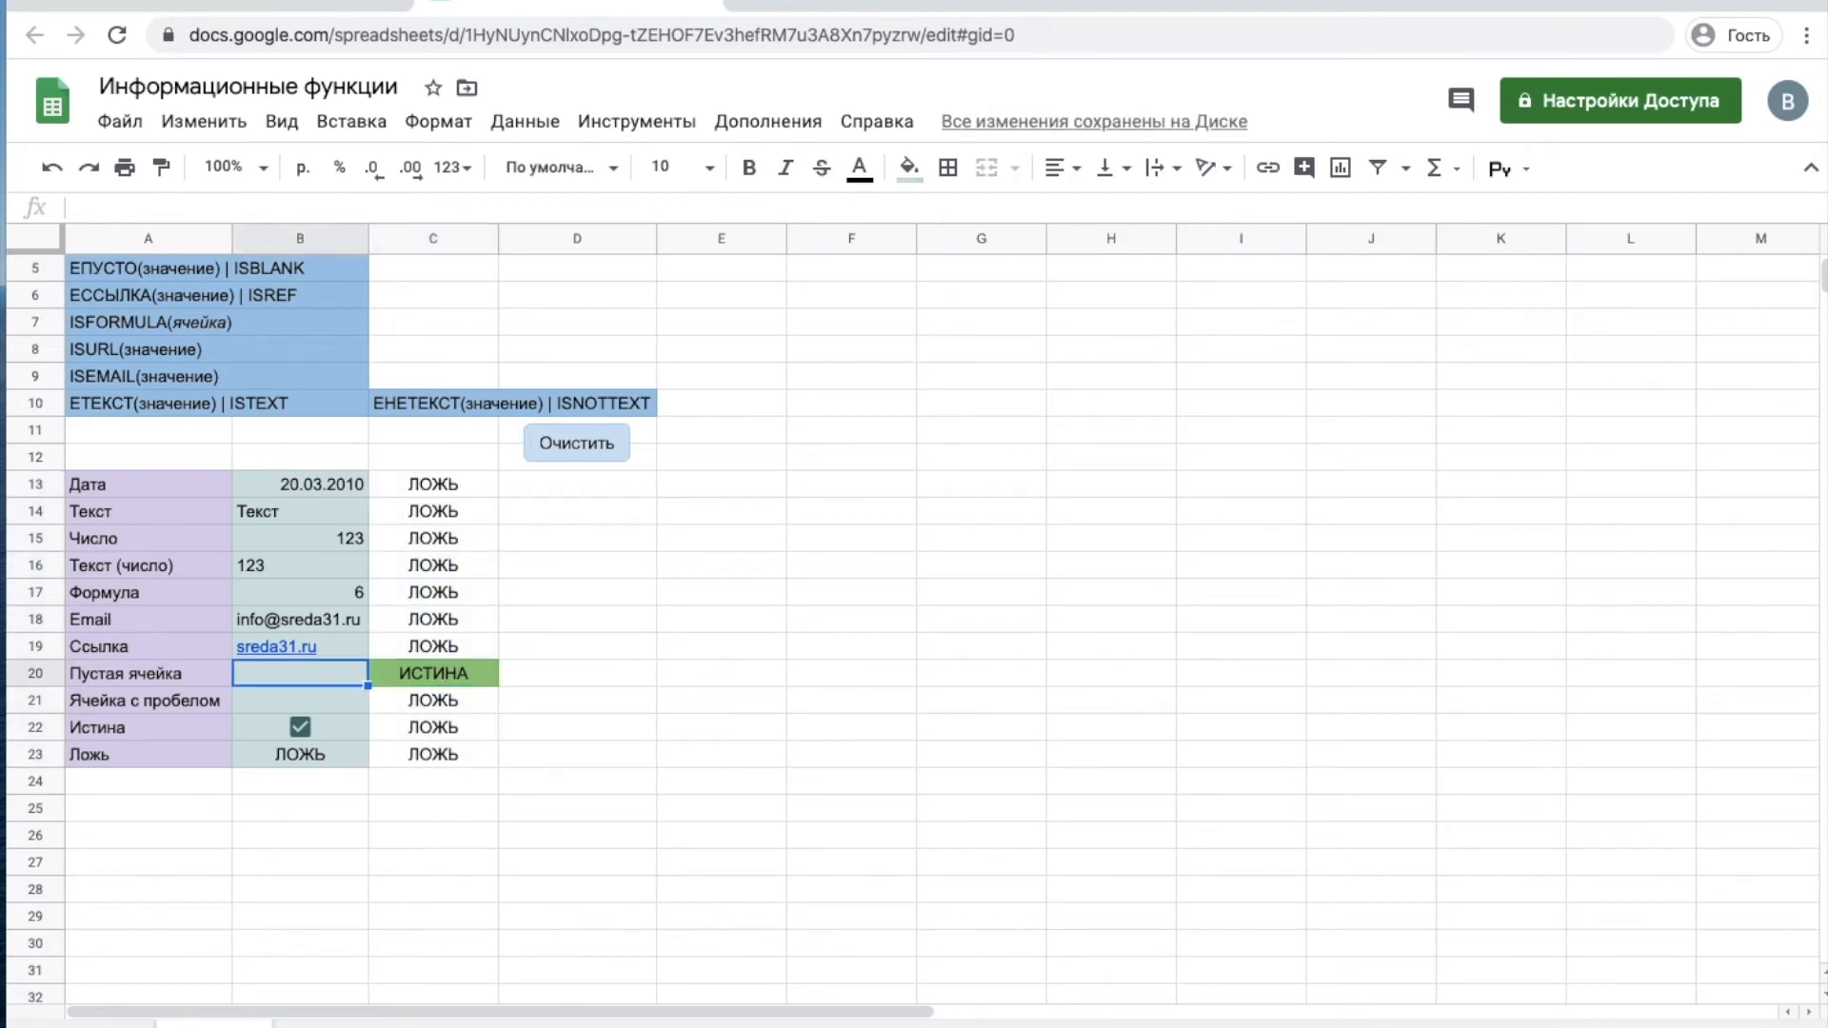
{"action": "left_click", "coordinate": [272, 676]}
{"action": "left_click", "coordinate": [271, 704]}
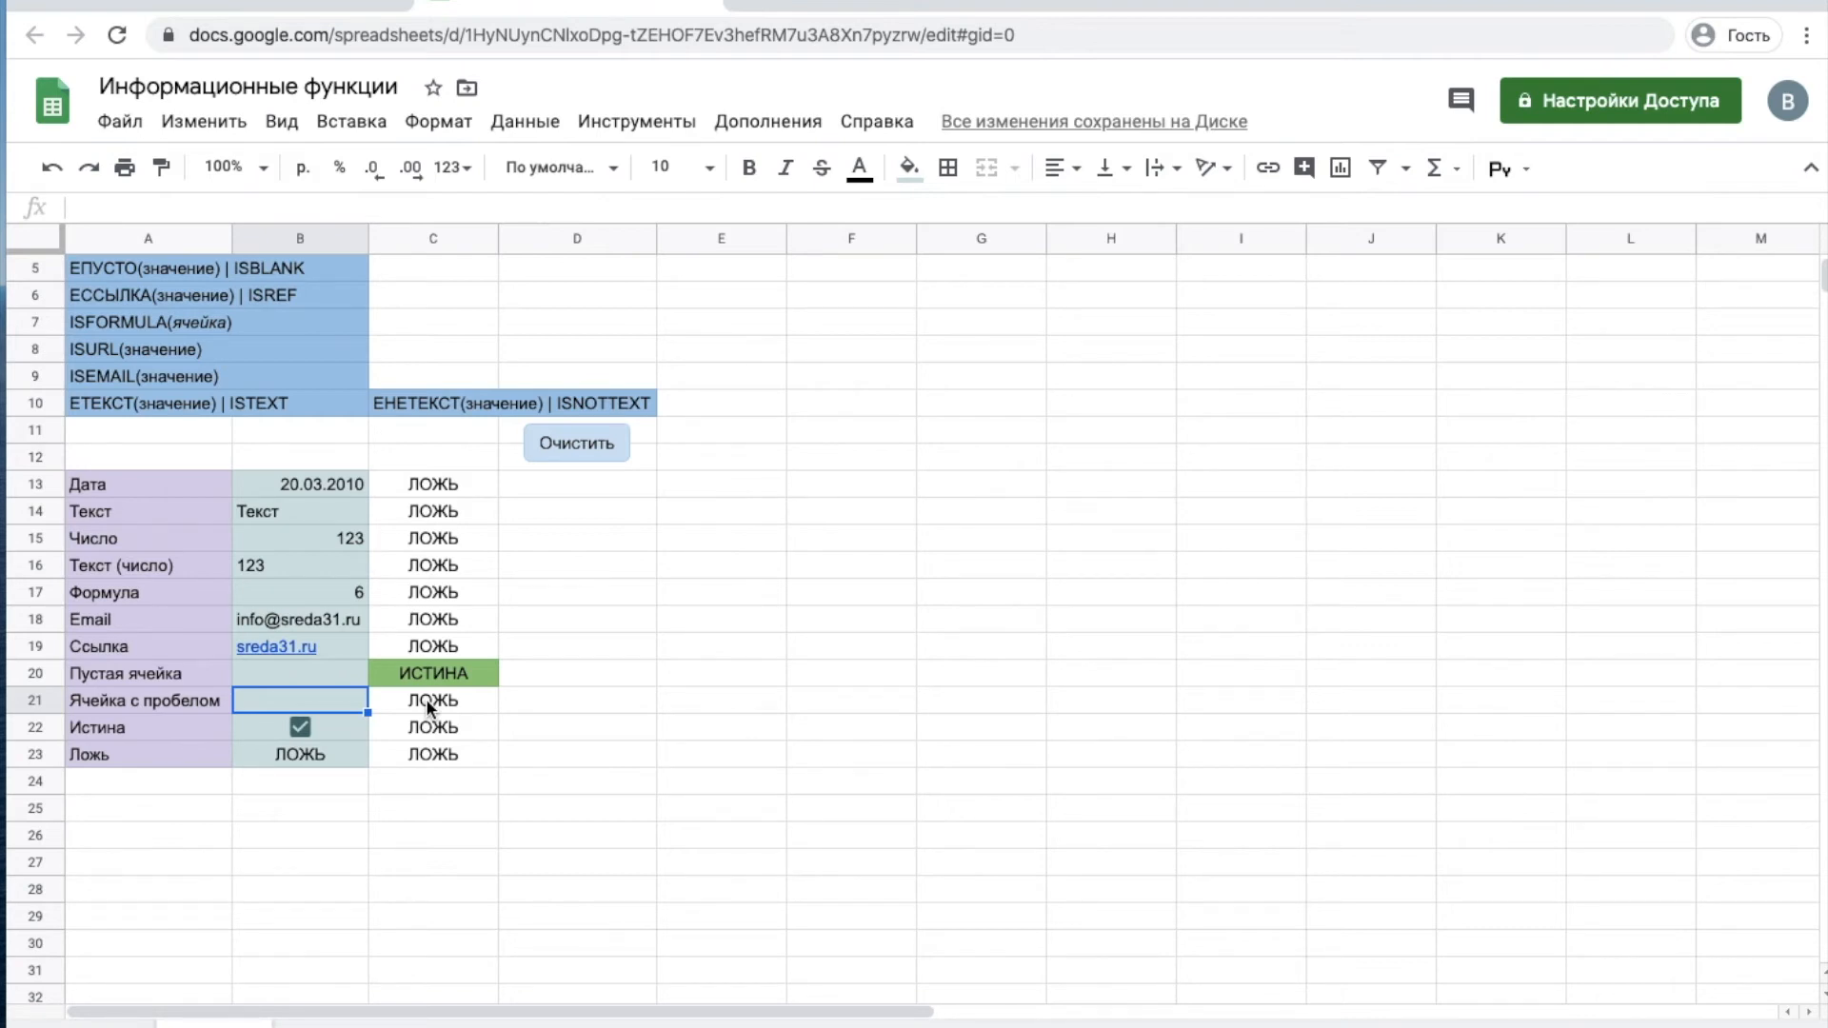
- Clear the ЕПУСТО results from column C and enter =ЕЛОГИЧ(B13) in C13
{"action": "left_click", "coordinate": [590, 442]}
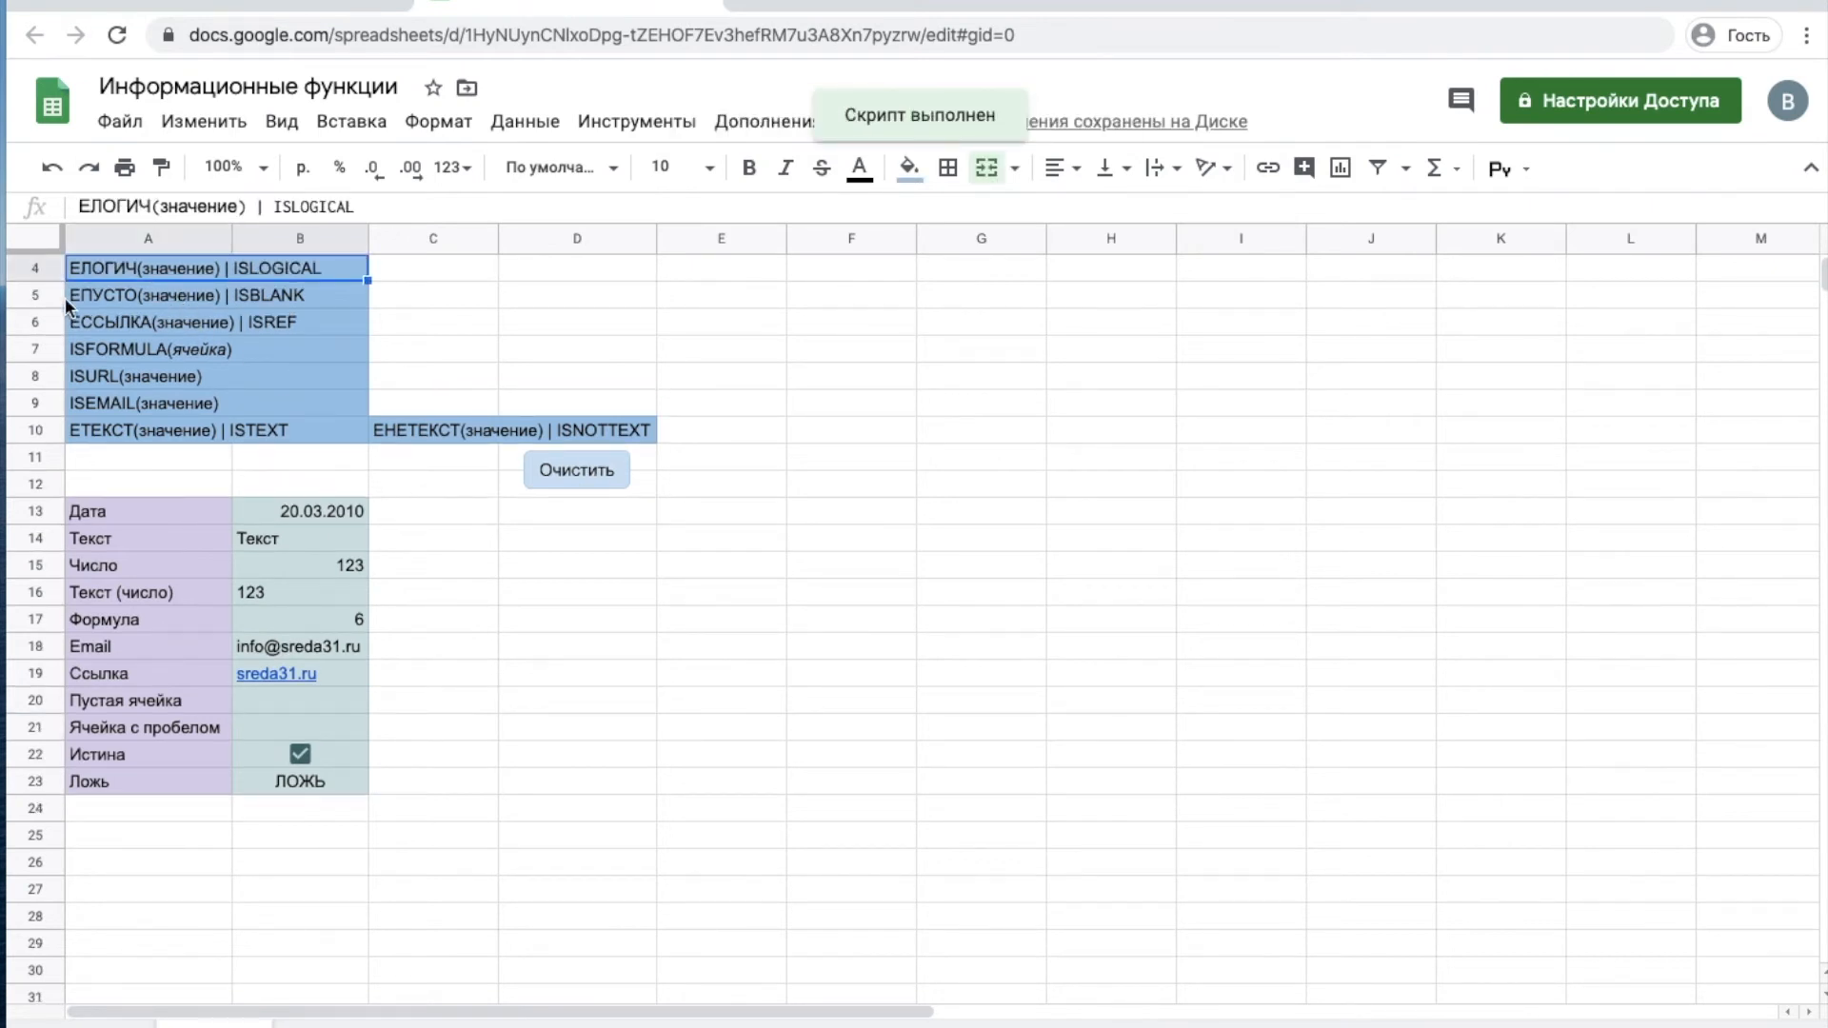
{"action": "left_click", "coordinate": [455, 512]}
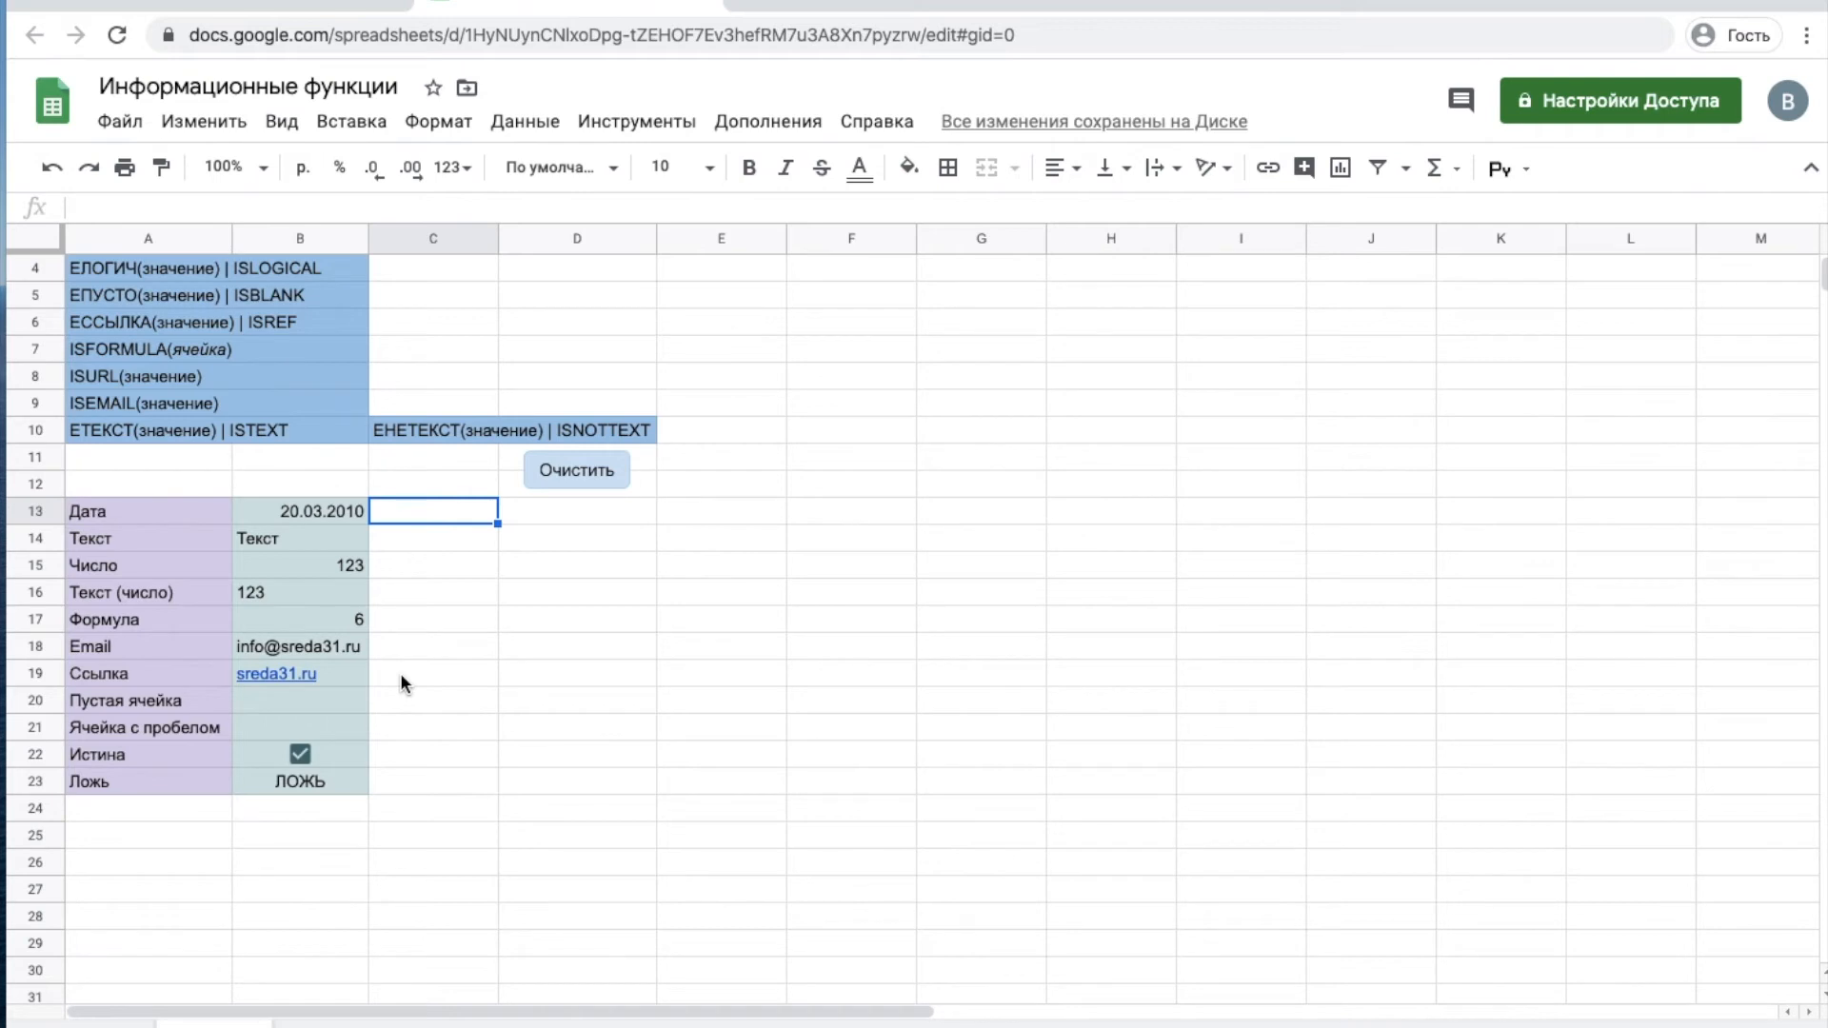
{"action": "type", "text": "="}
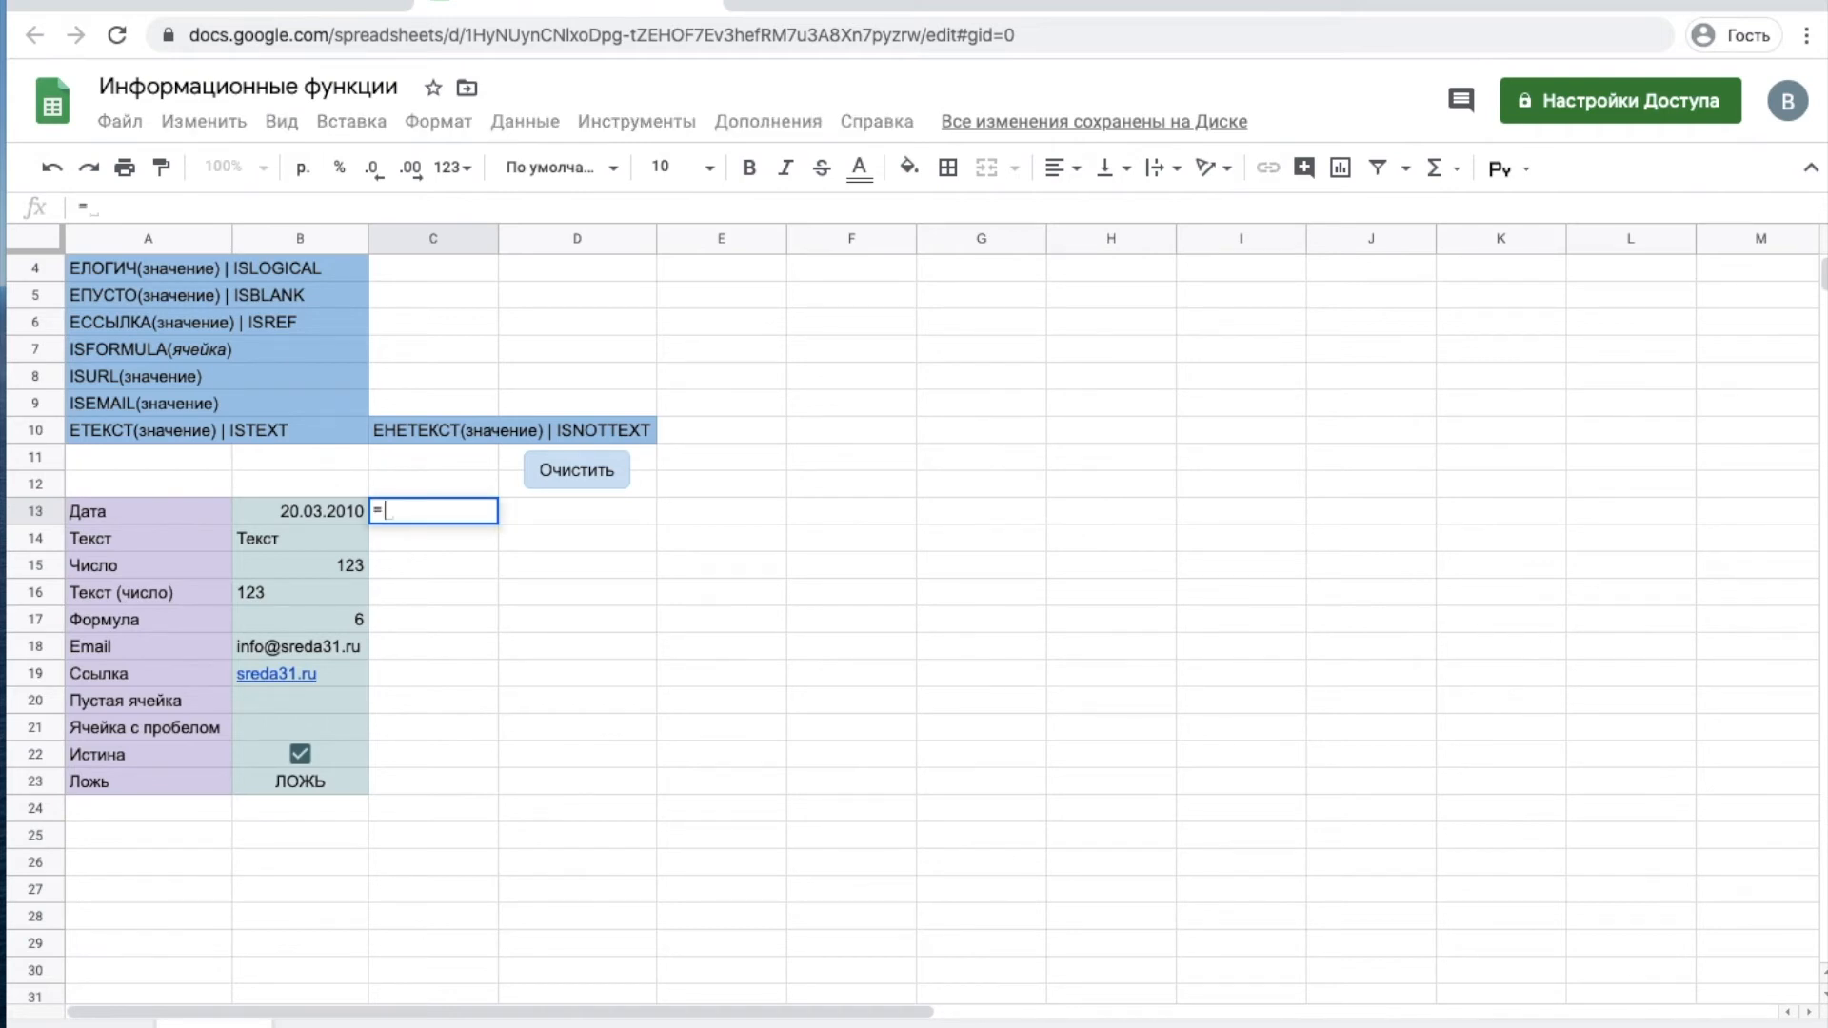
{"action": "type", "text": "ело"}
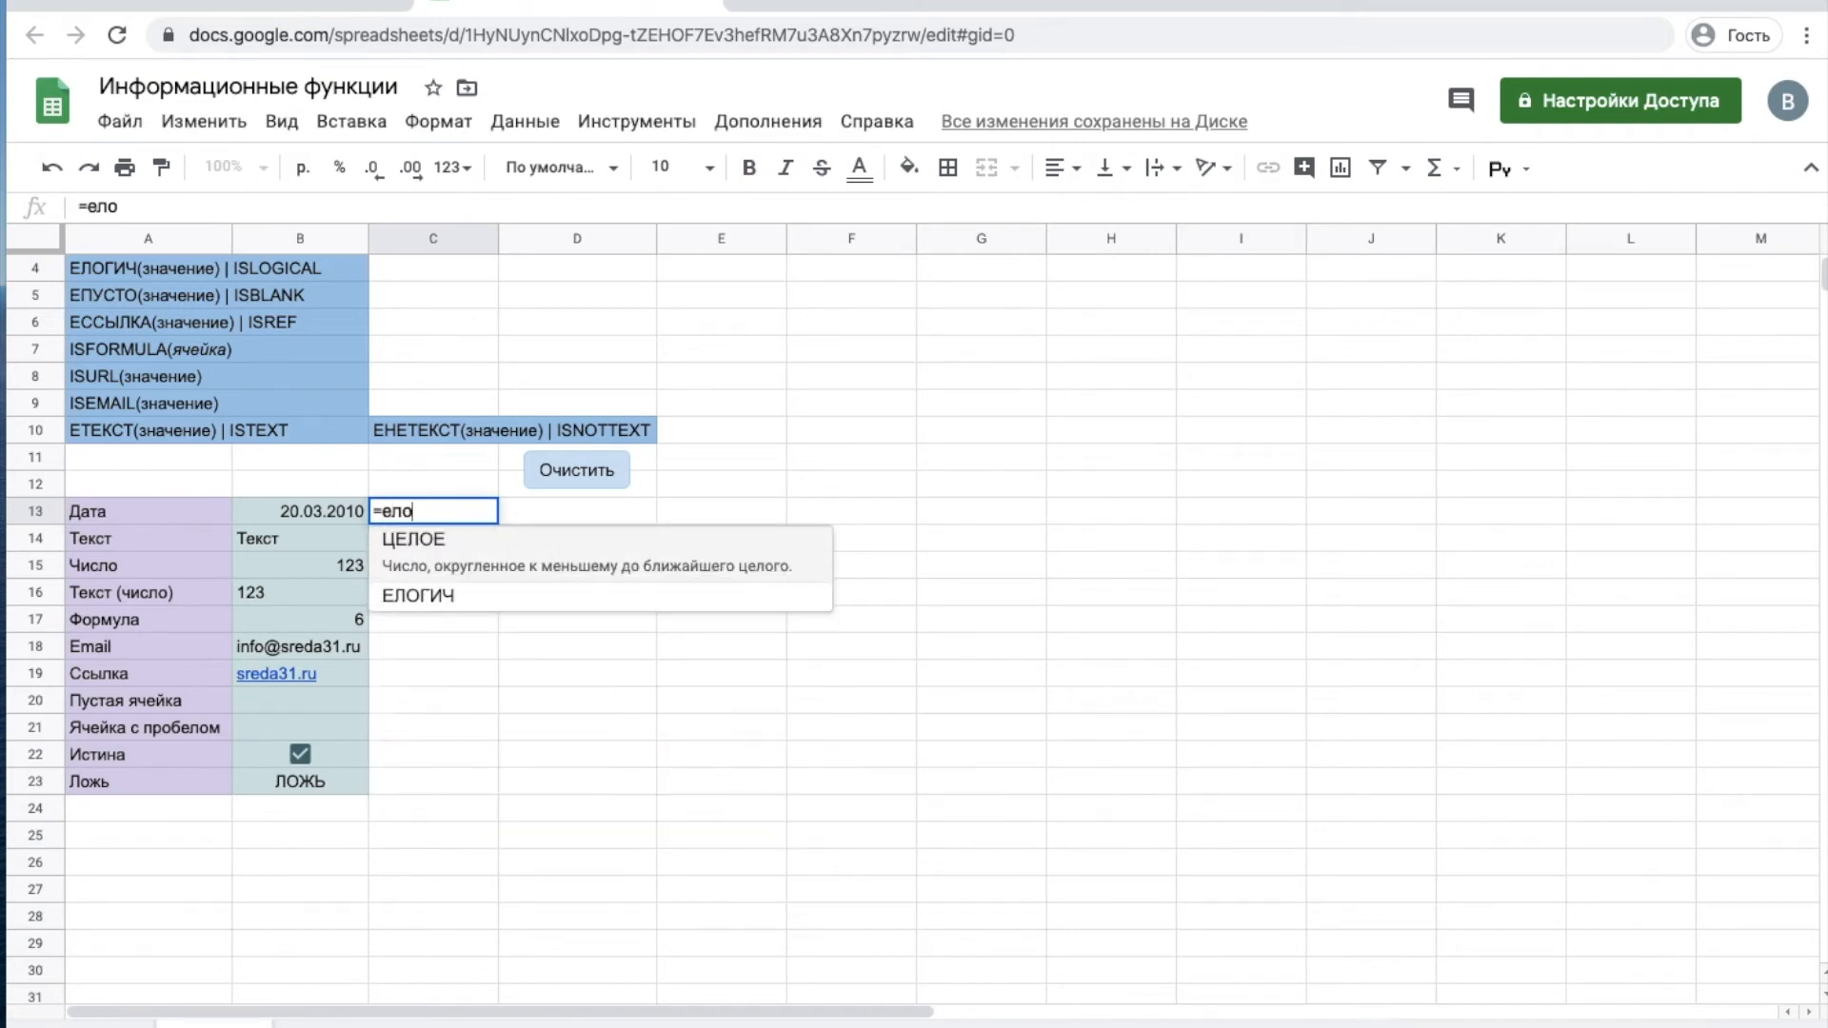
{"action": "key", "text": "Down"}
{"action": "key", "text": "Tab"}
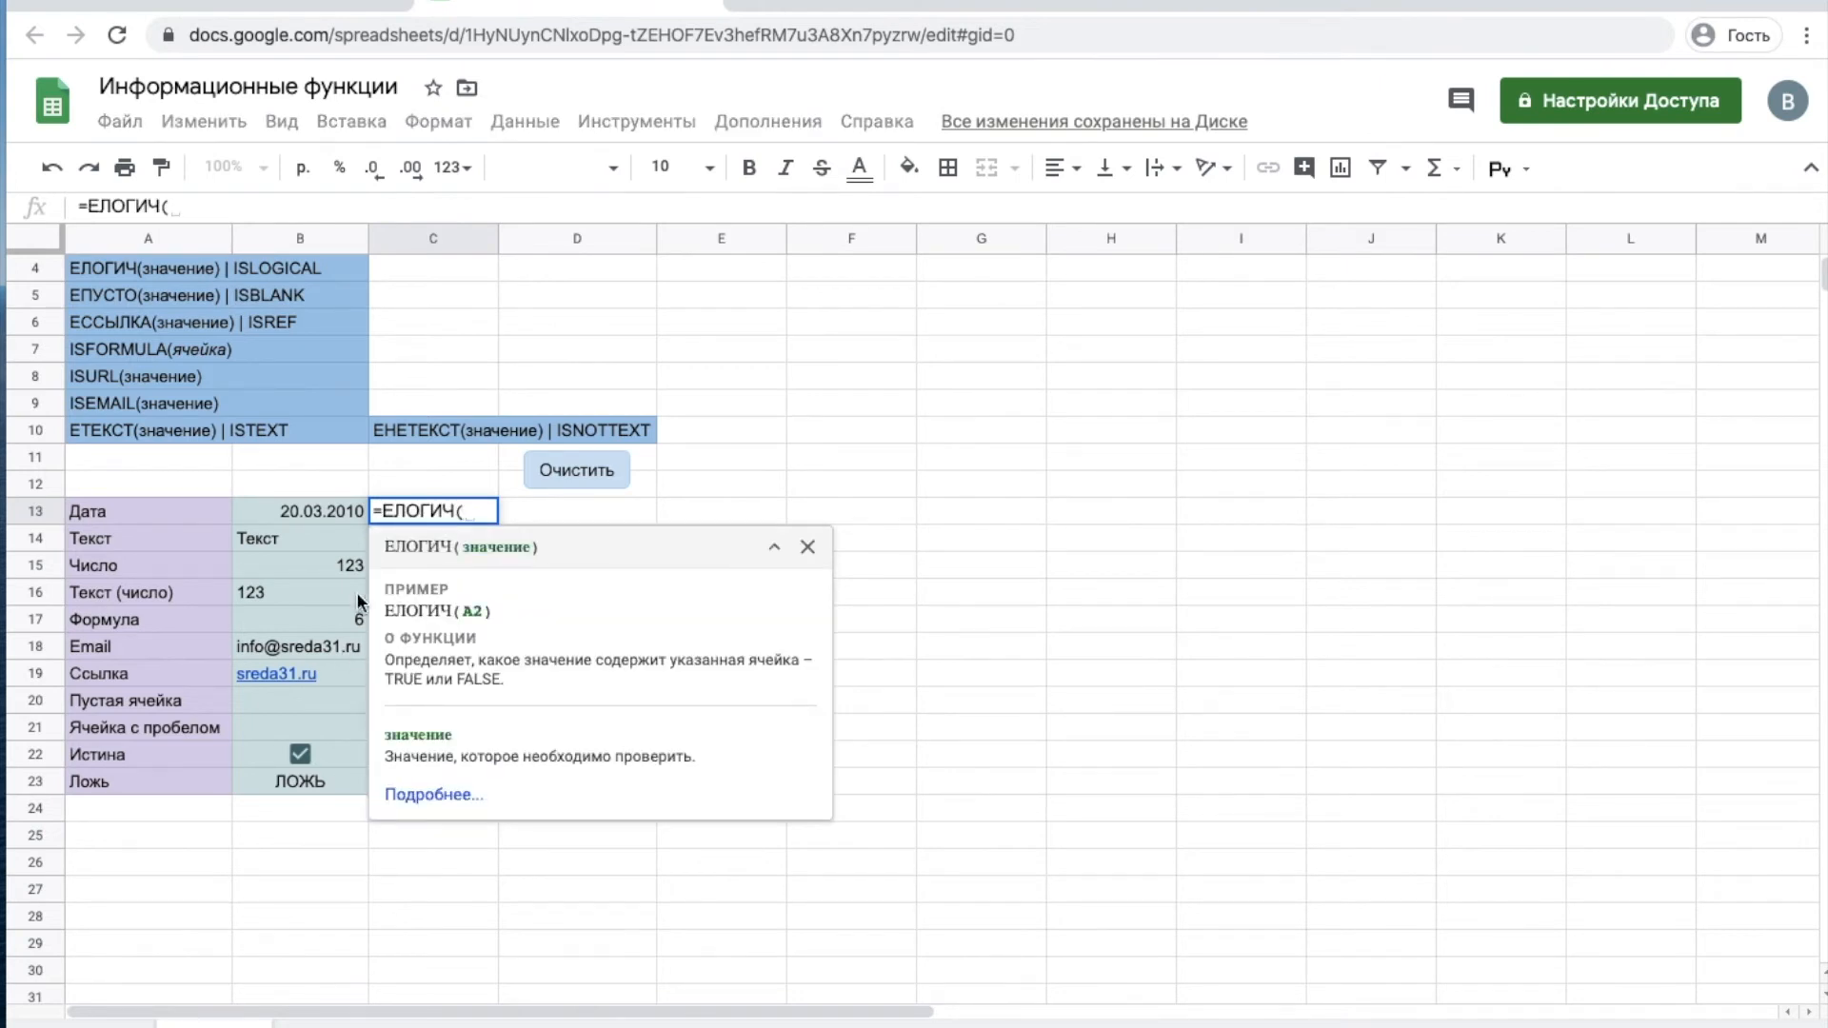
{"action": "left_click", "coordinate": [340, 507]}
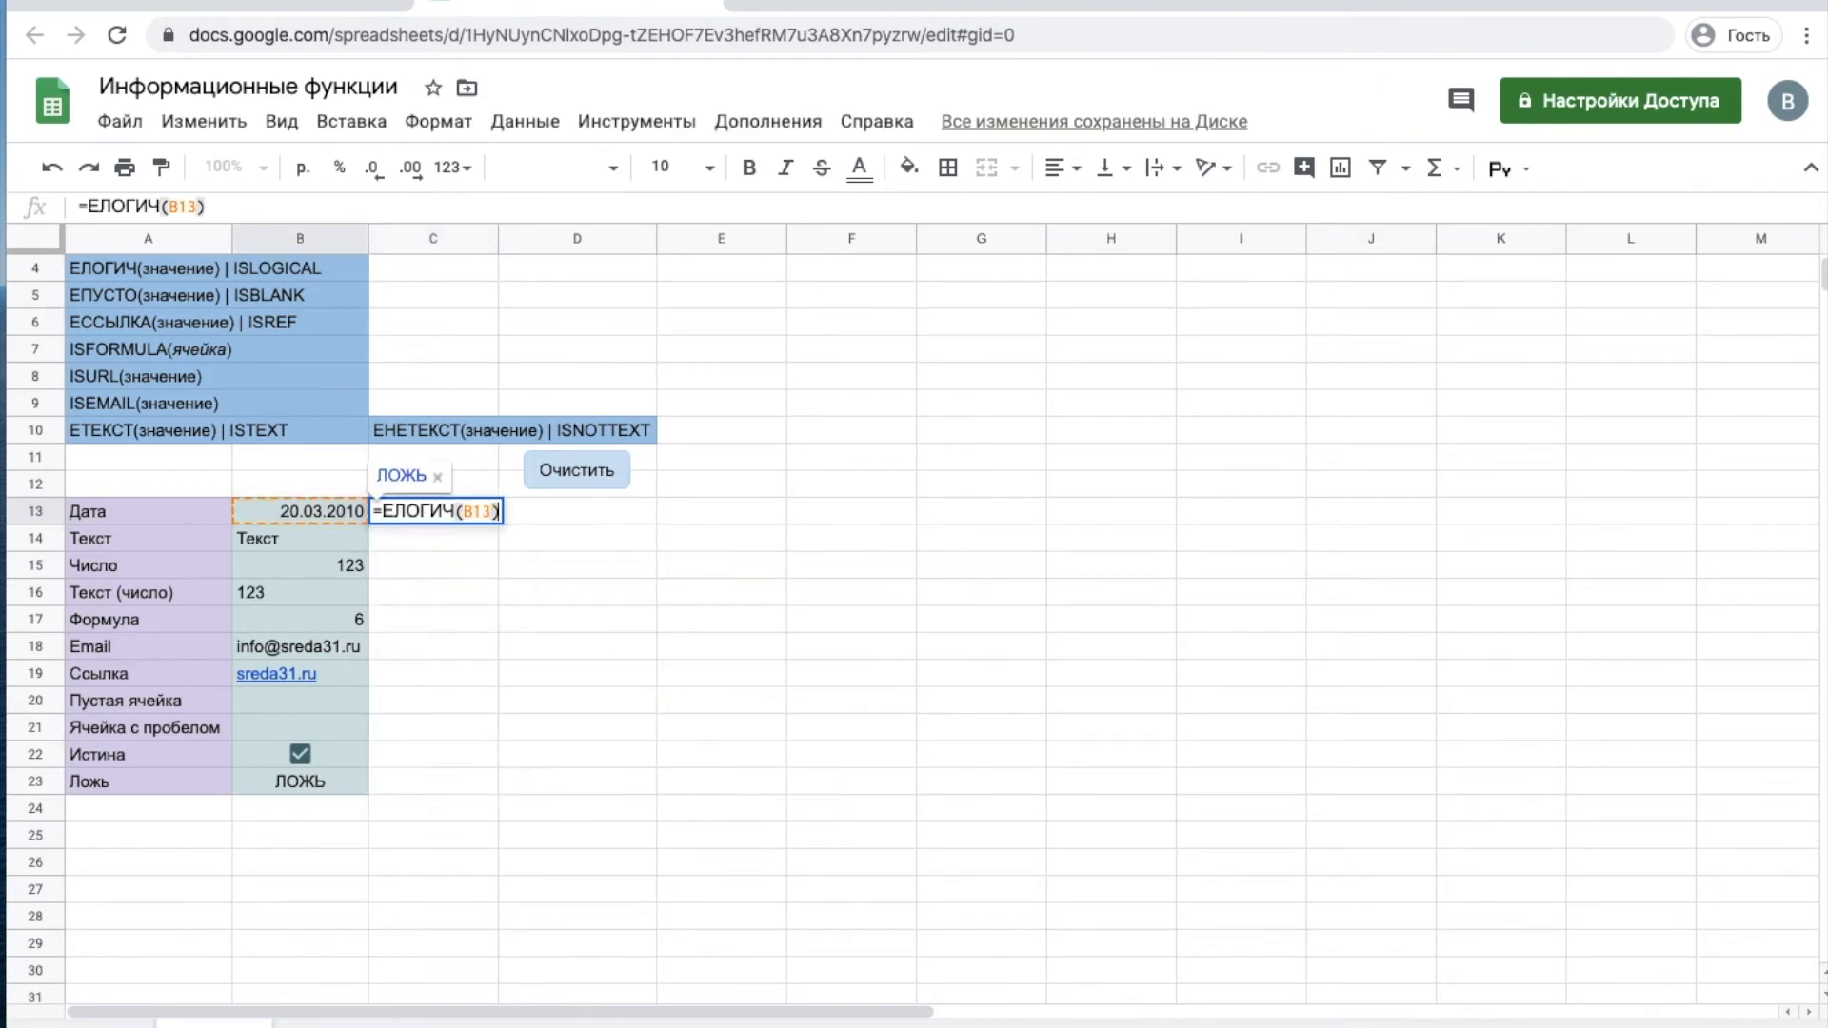
{"action": "key", "text": "Return"}
- Fill the ЕЛОГИЧ formula from C13 down to C23 and inspect the logical values in B22 and B23
{"action": "left_click", "coordinate": [473, 514]}
{"action": "left_click_drag", "start_coordinate": [498, 525], "coordinate": [479, 779]}
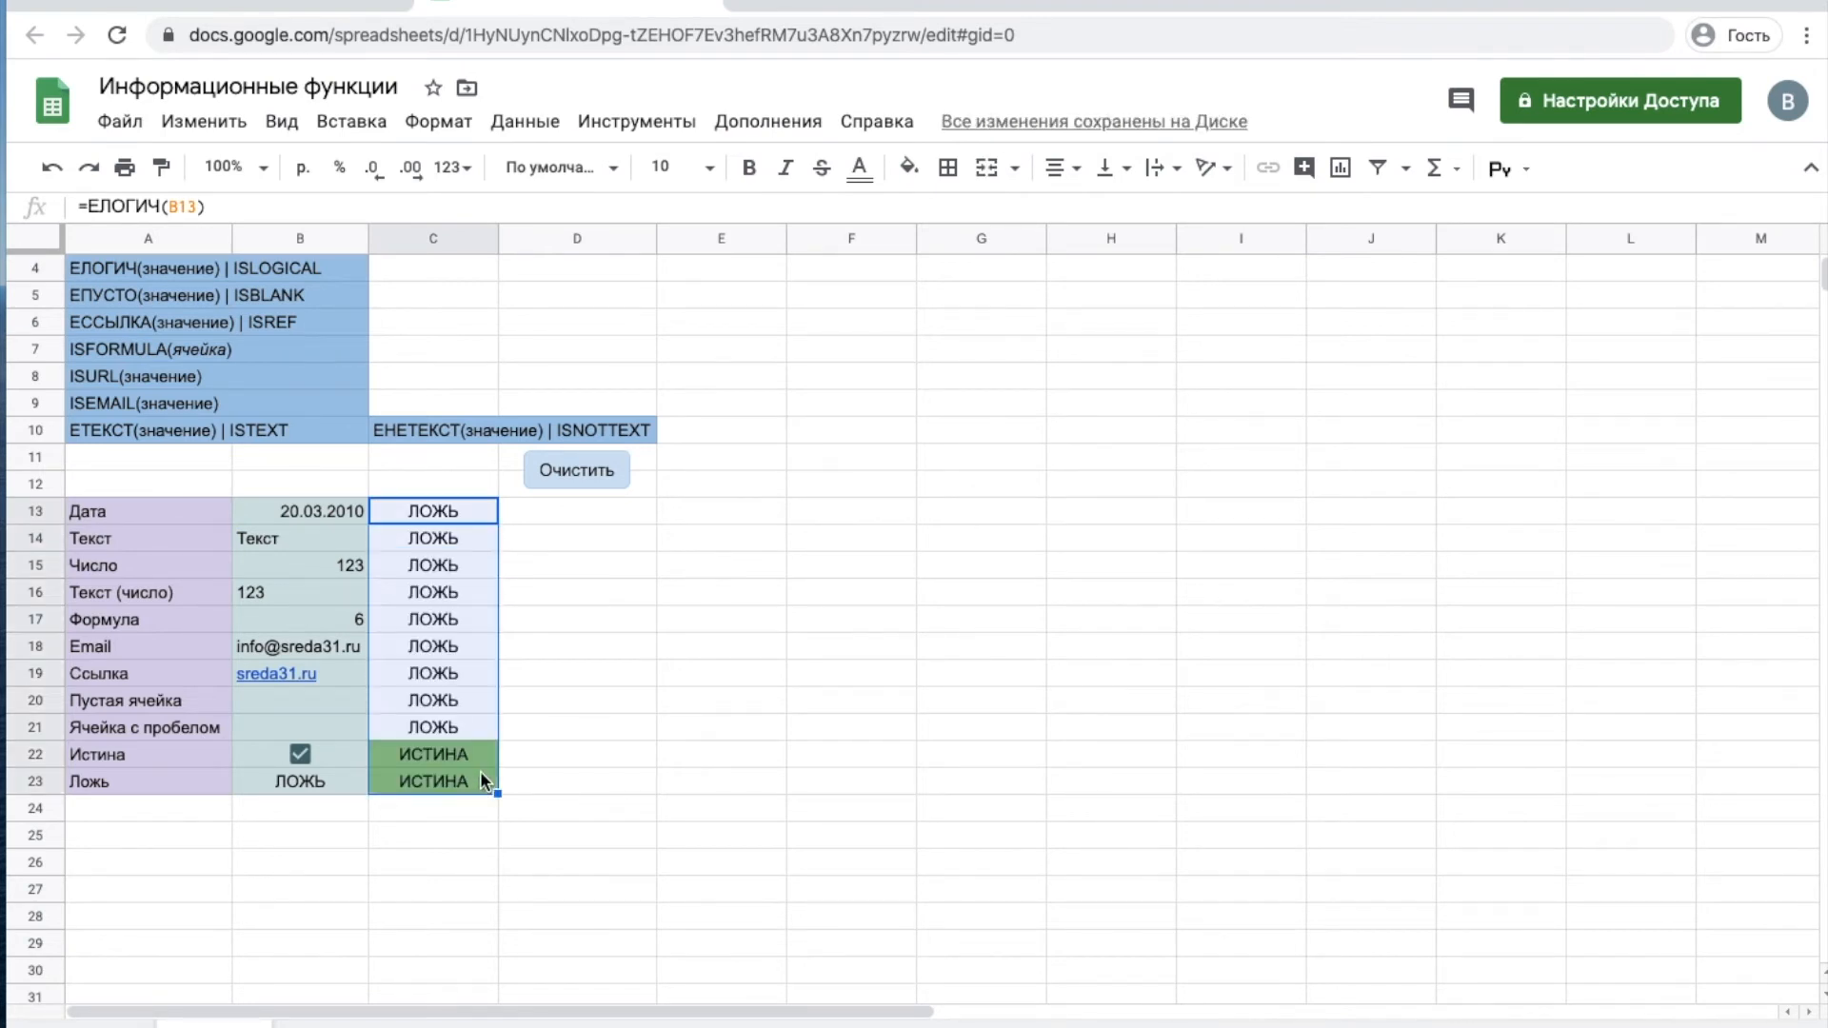
{"action": "left_click", "coordinate": [346, 756]}
{"action": "left_click", "coordinate": [345, 781]}
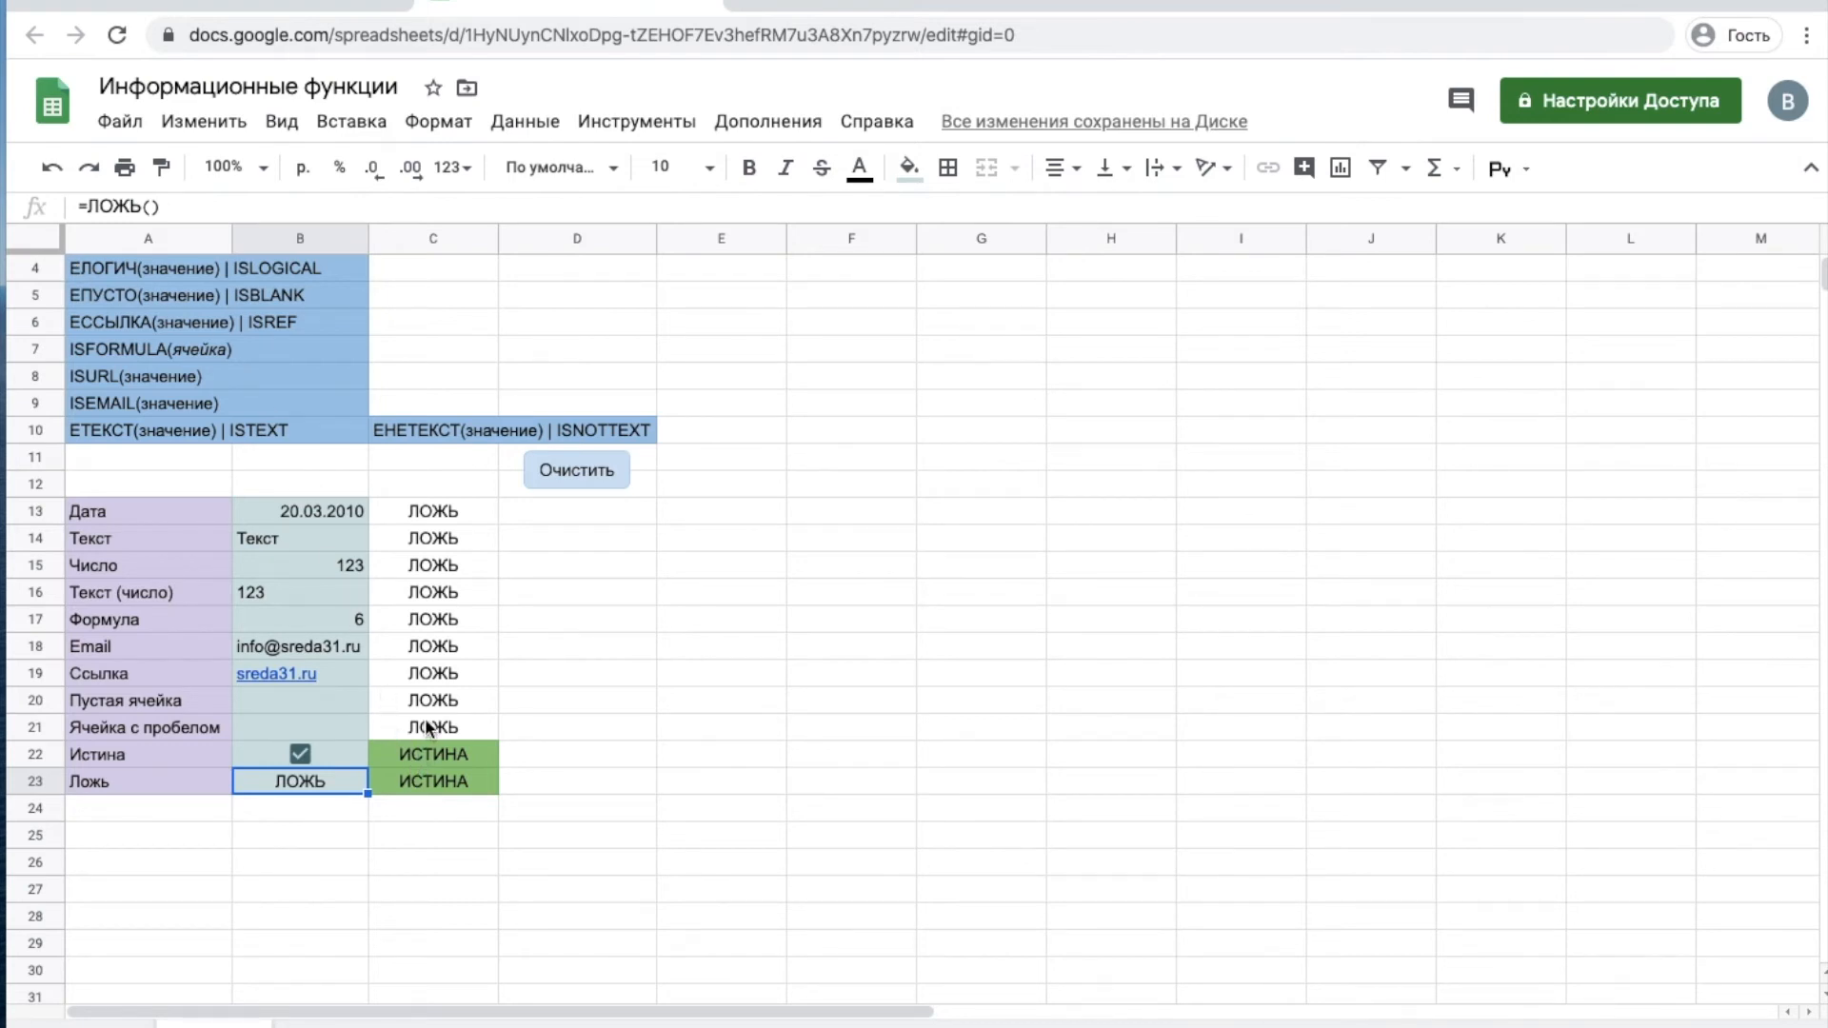
- Select the ISDATE heading in row 3 and clear the ЕЛОГИЧ results from column C
{"action": "left_click", "coordinate": [107, 267]}
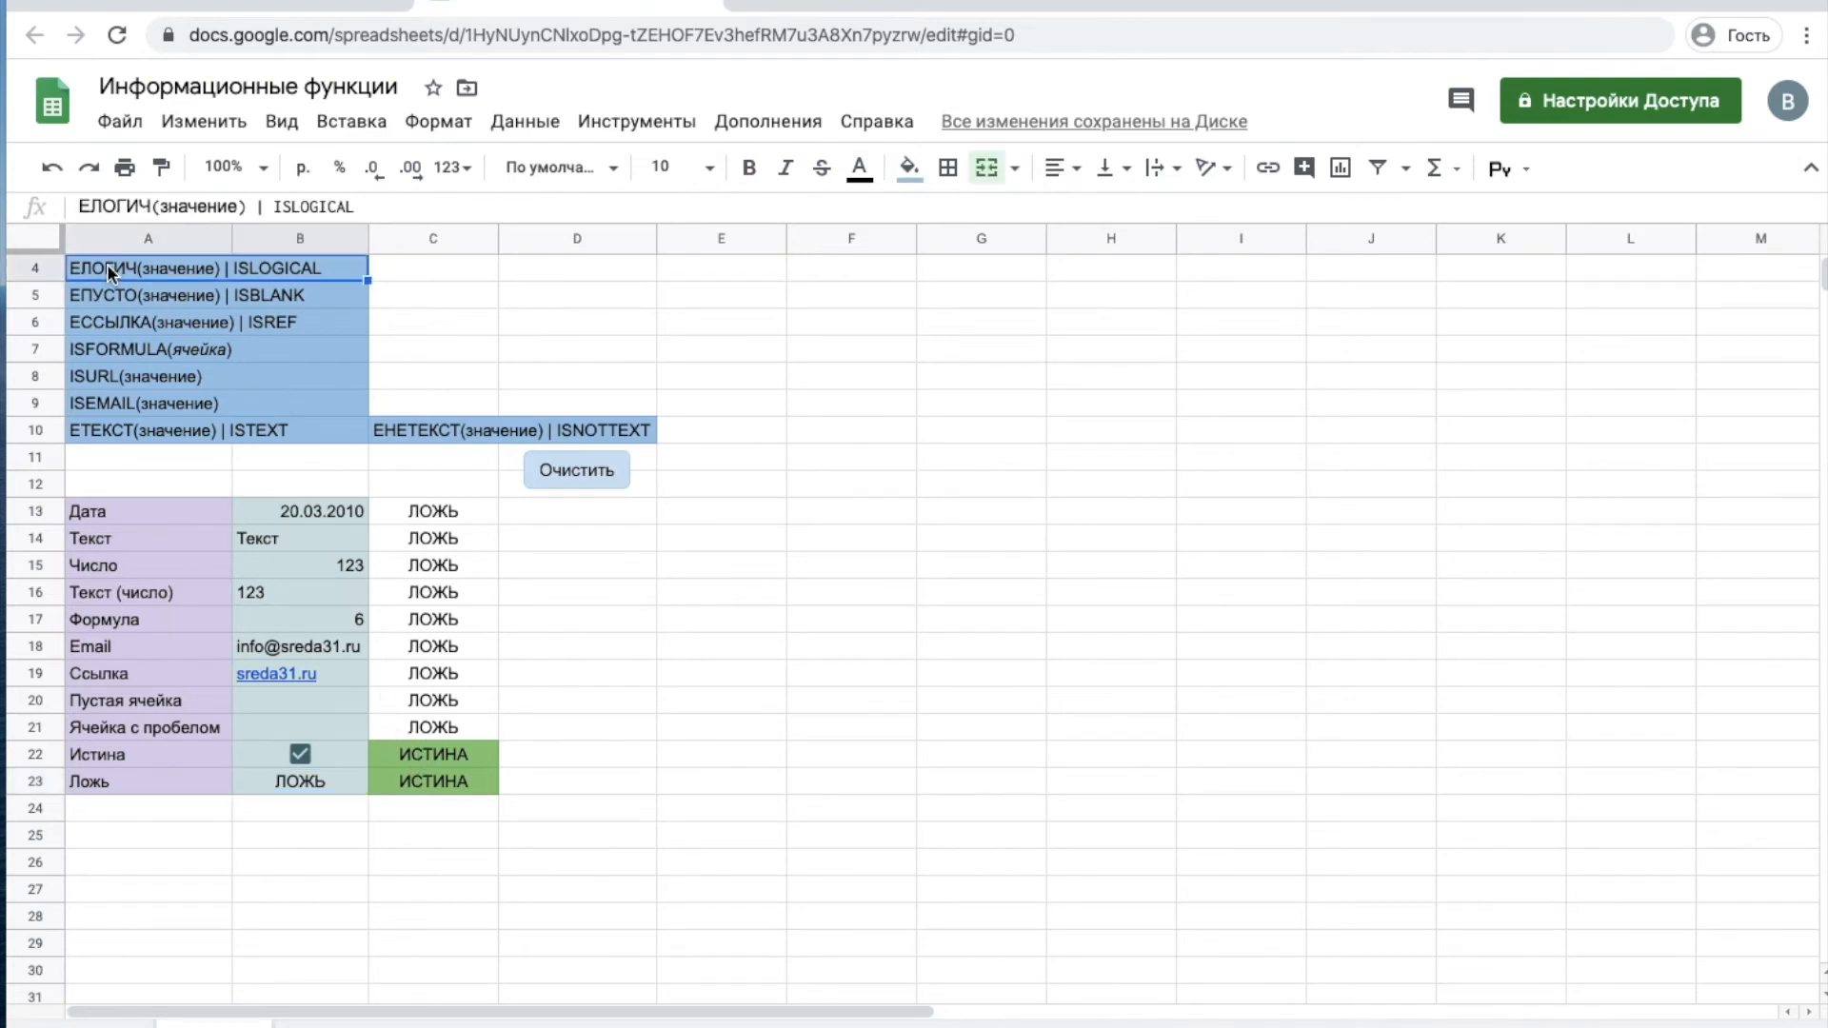
{"action": "key", "text": "Up"}
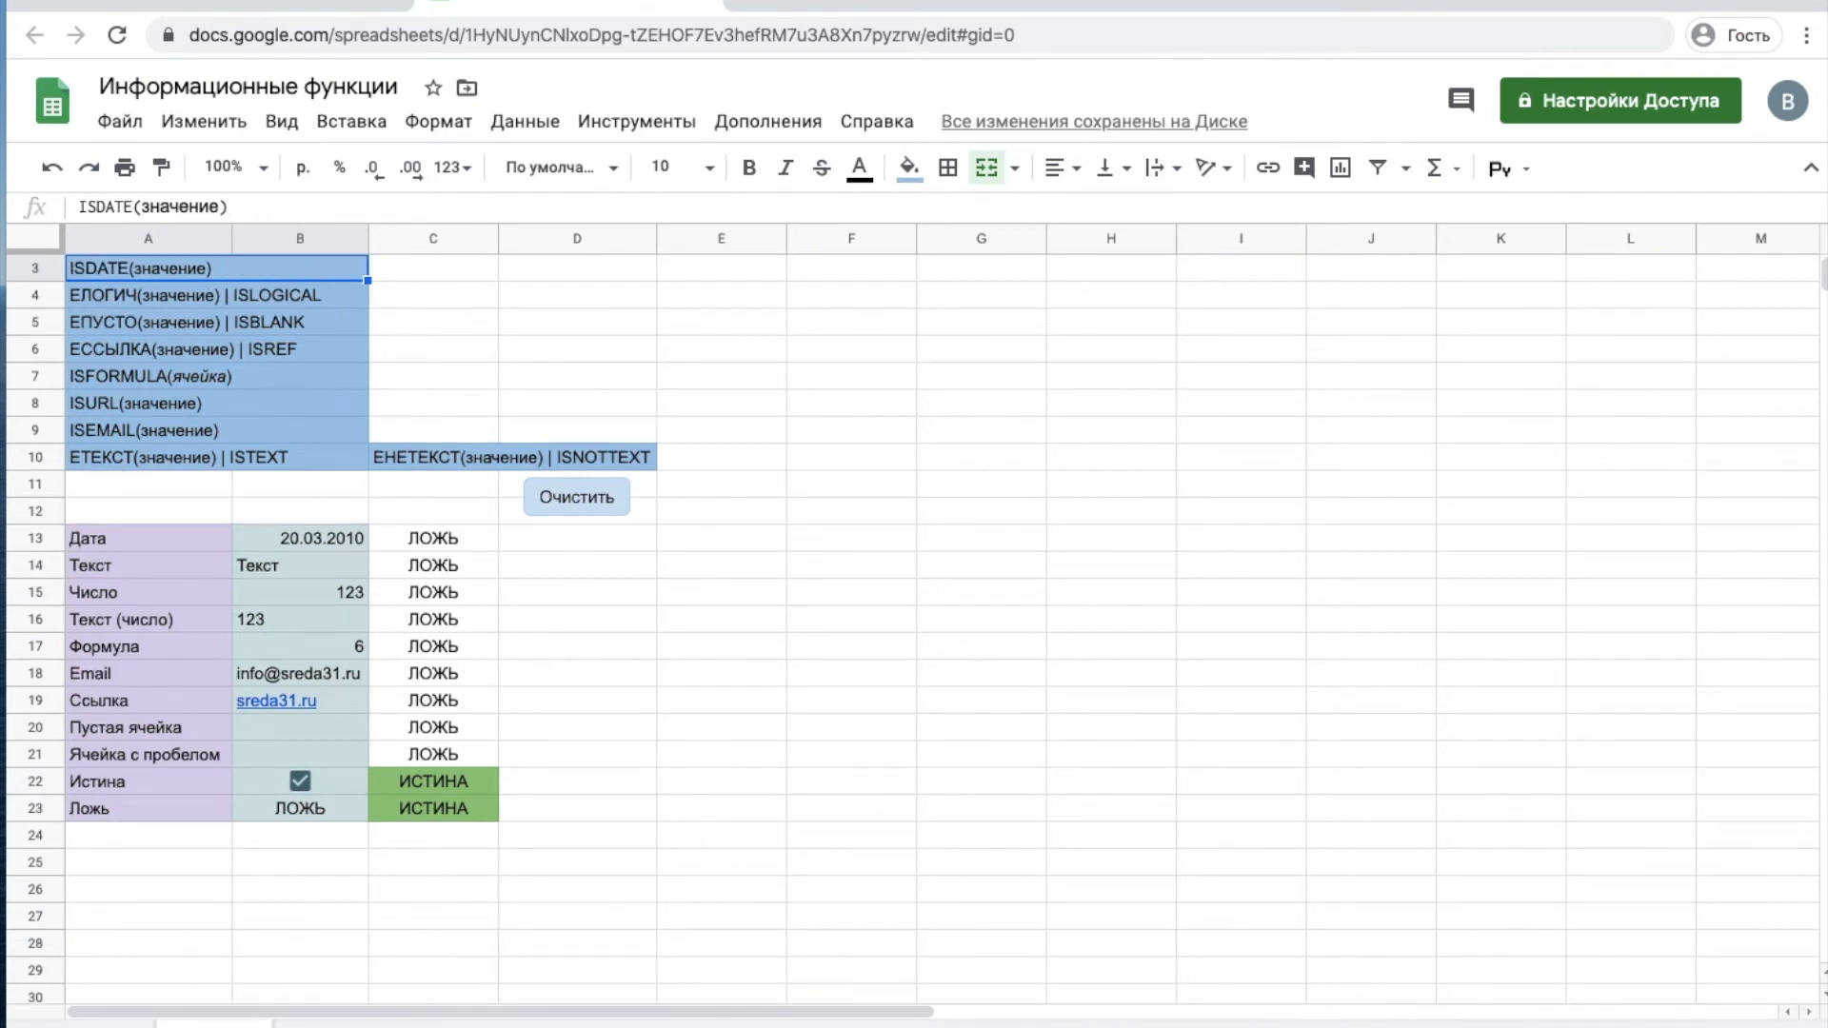
{"action": "left_click", "coordinate": [566, 495]}
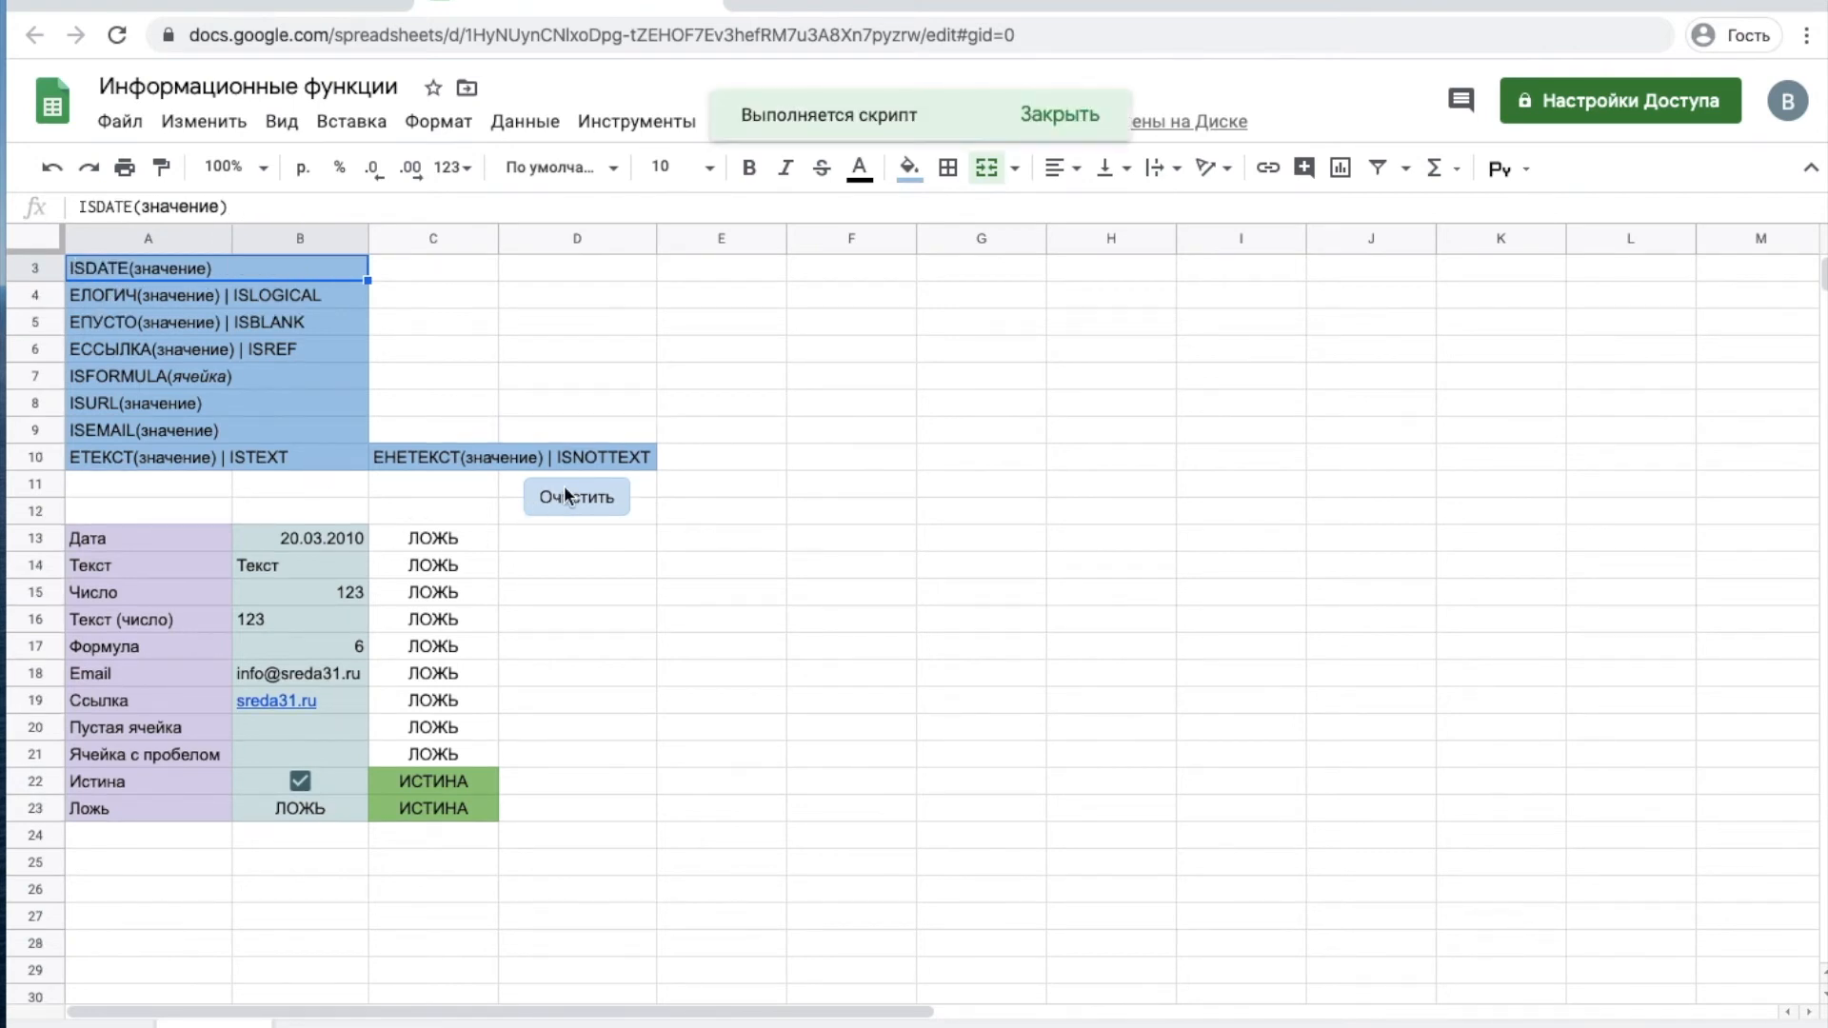
- Enter =ISDATE(B13) in C13 to test whether the value is a date
{"action": "left_click", "coordinate": [420, 541]}
{"action": "type", "text": "=шы"}
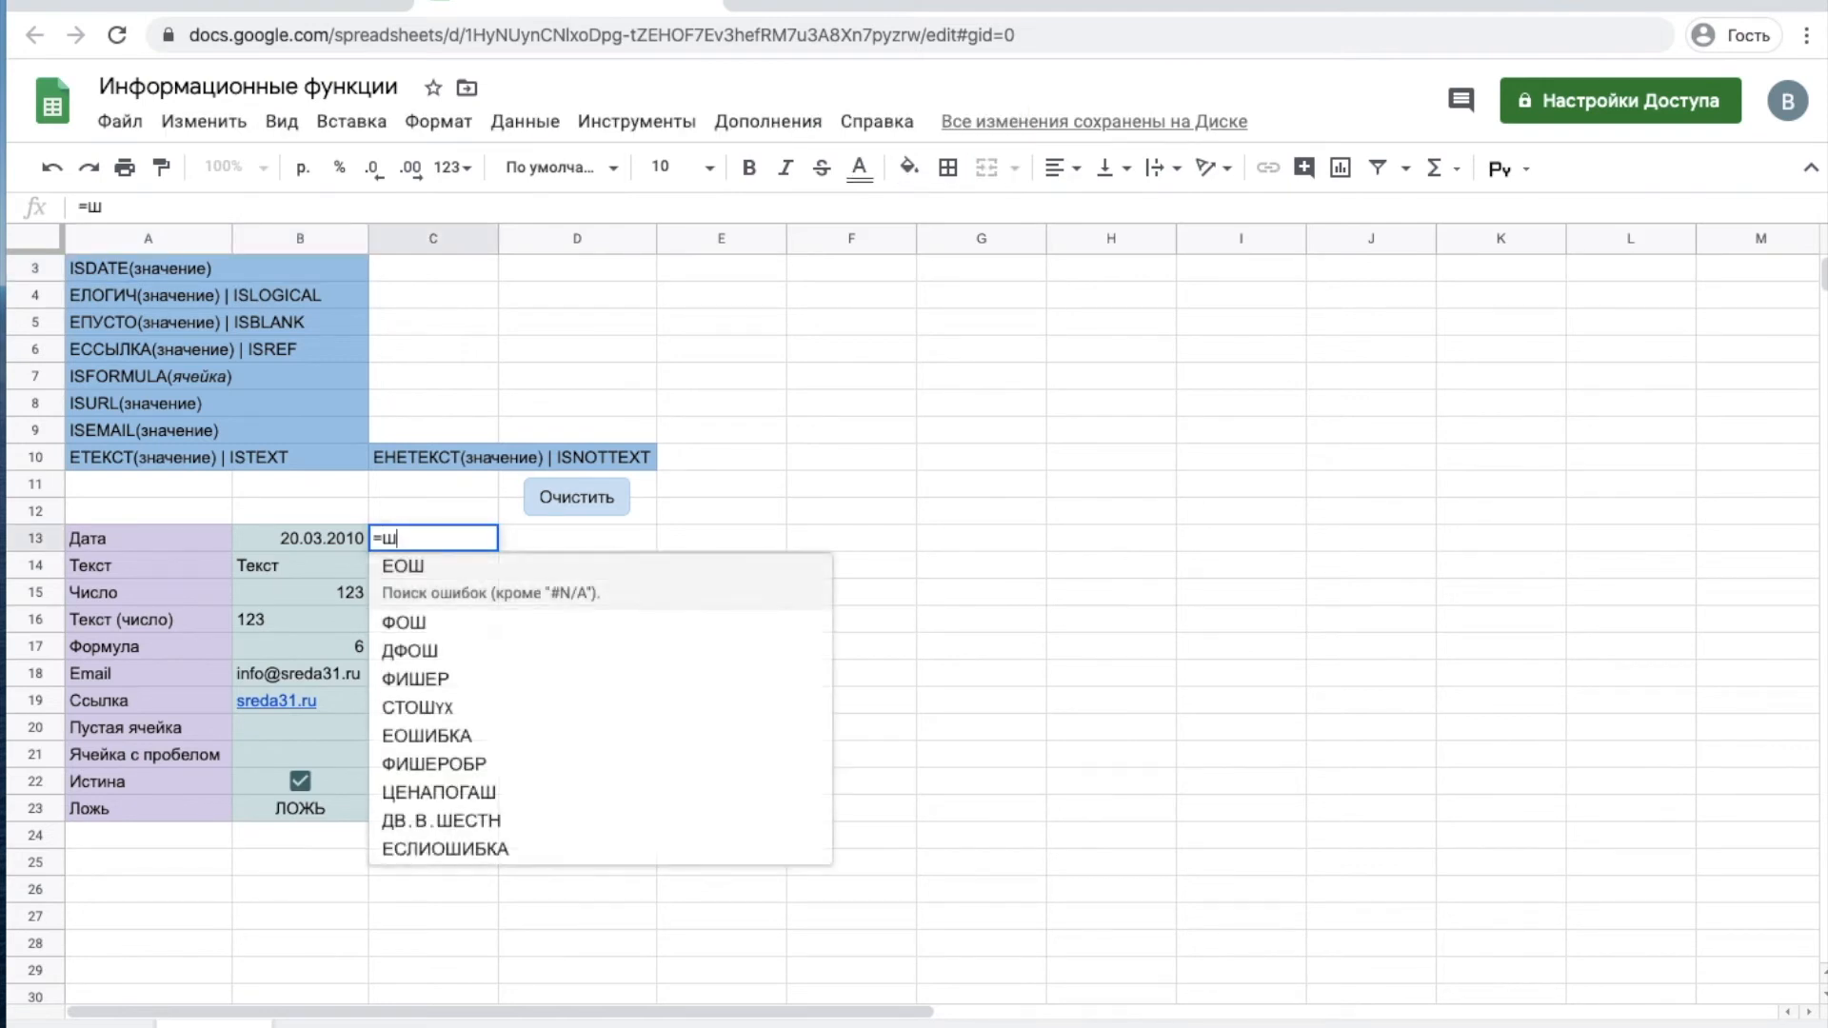
{"action": "key", "text": "BackSpace"}
{"action": "key", "text": "BackSpace"}
{"action": "type", "text": "is"}
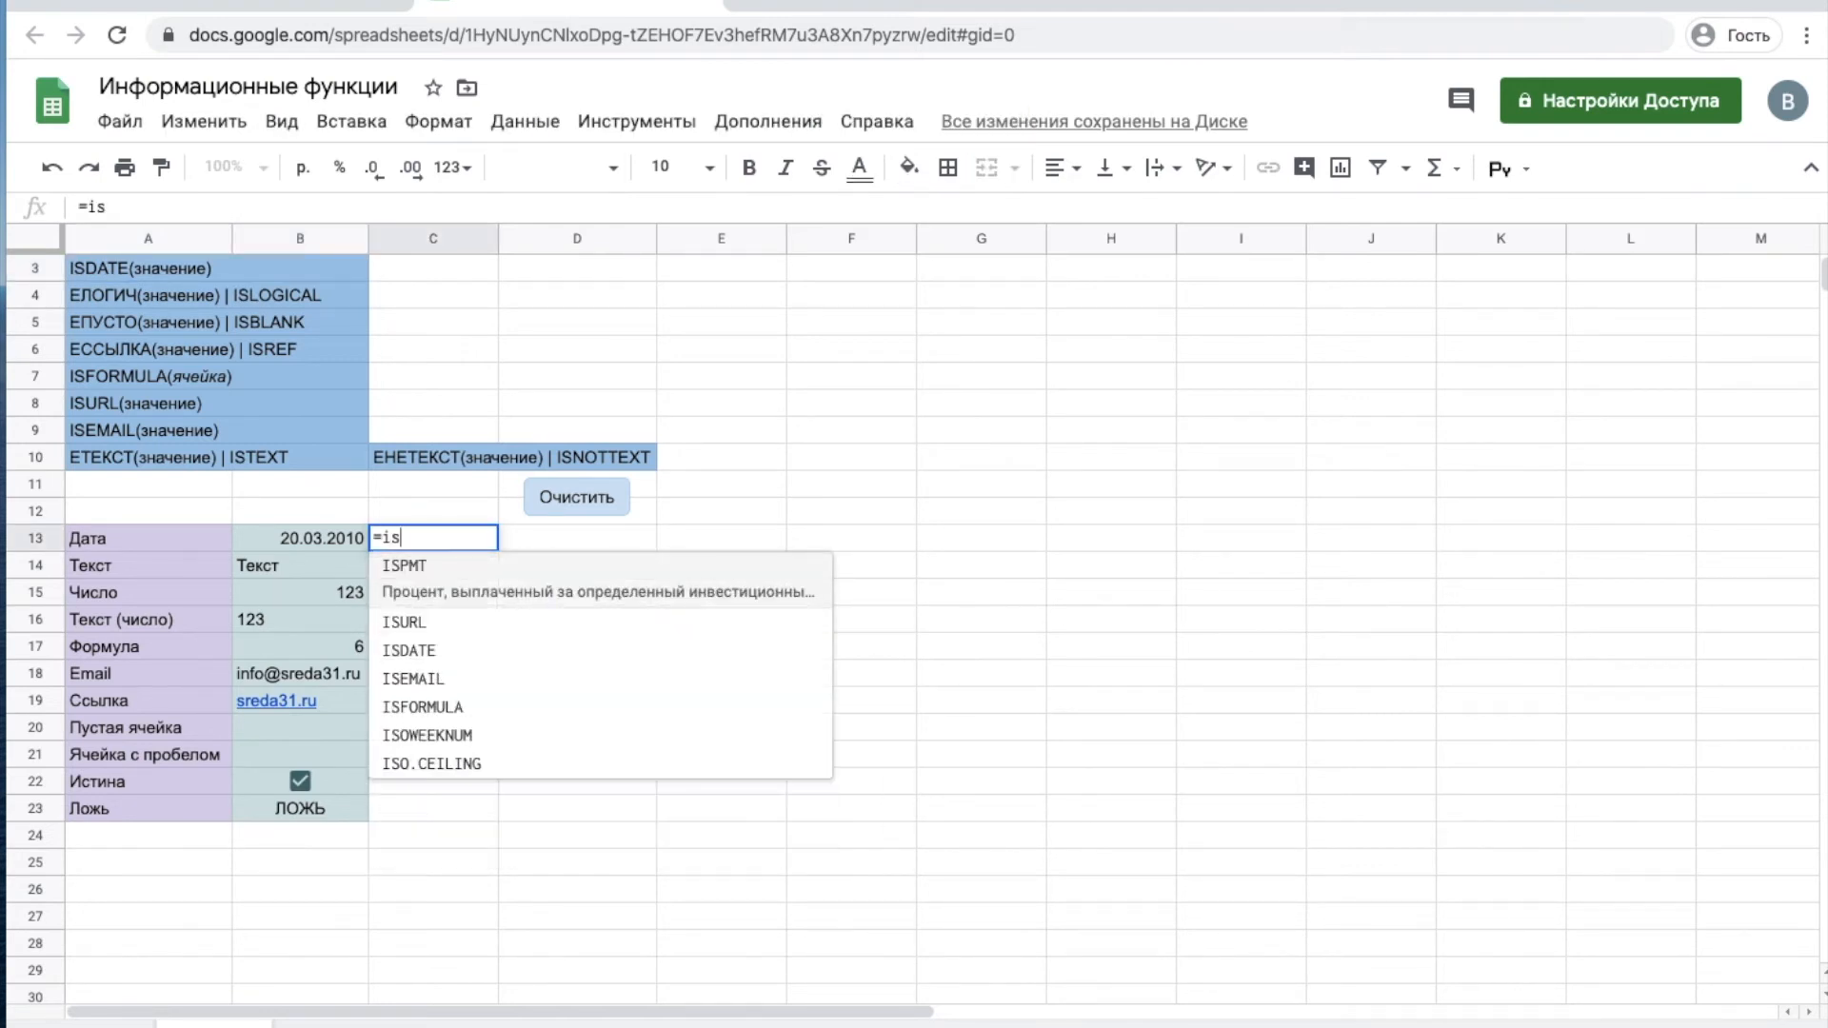
{"action": "type", "text": "d"}
{"action": "key", "text": "Tab"}
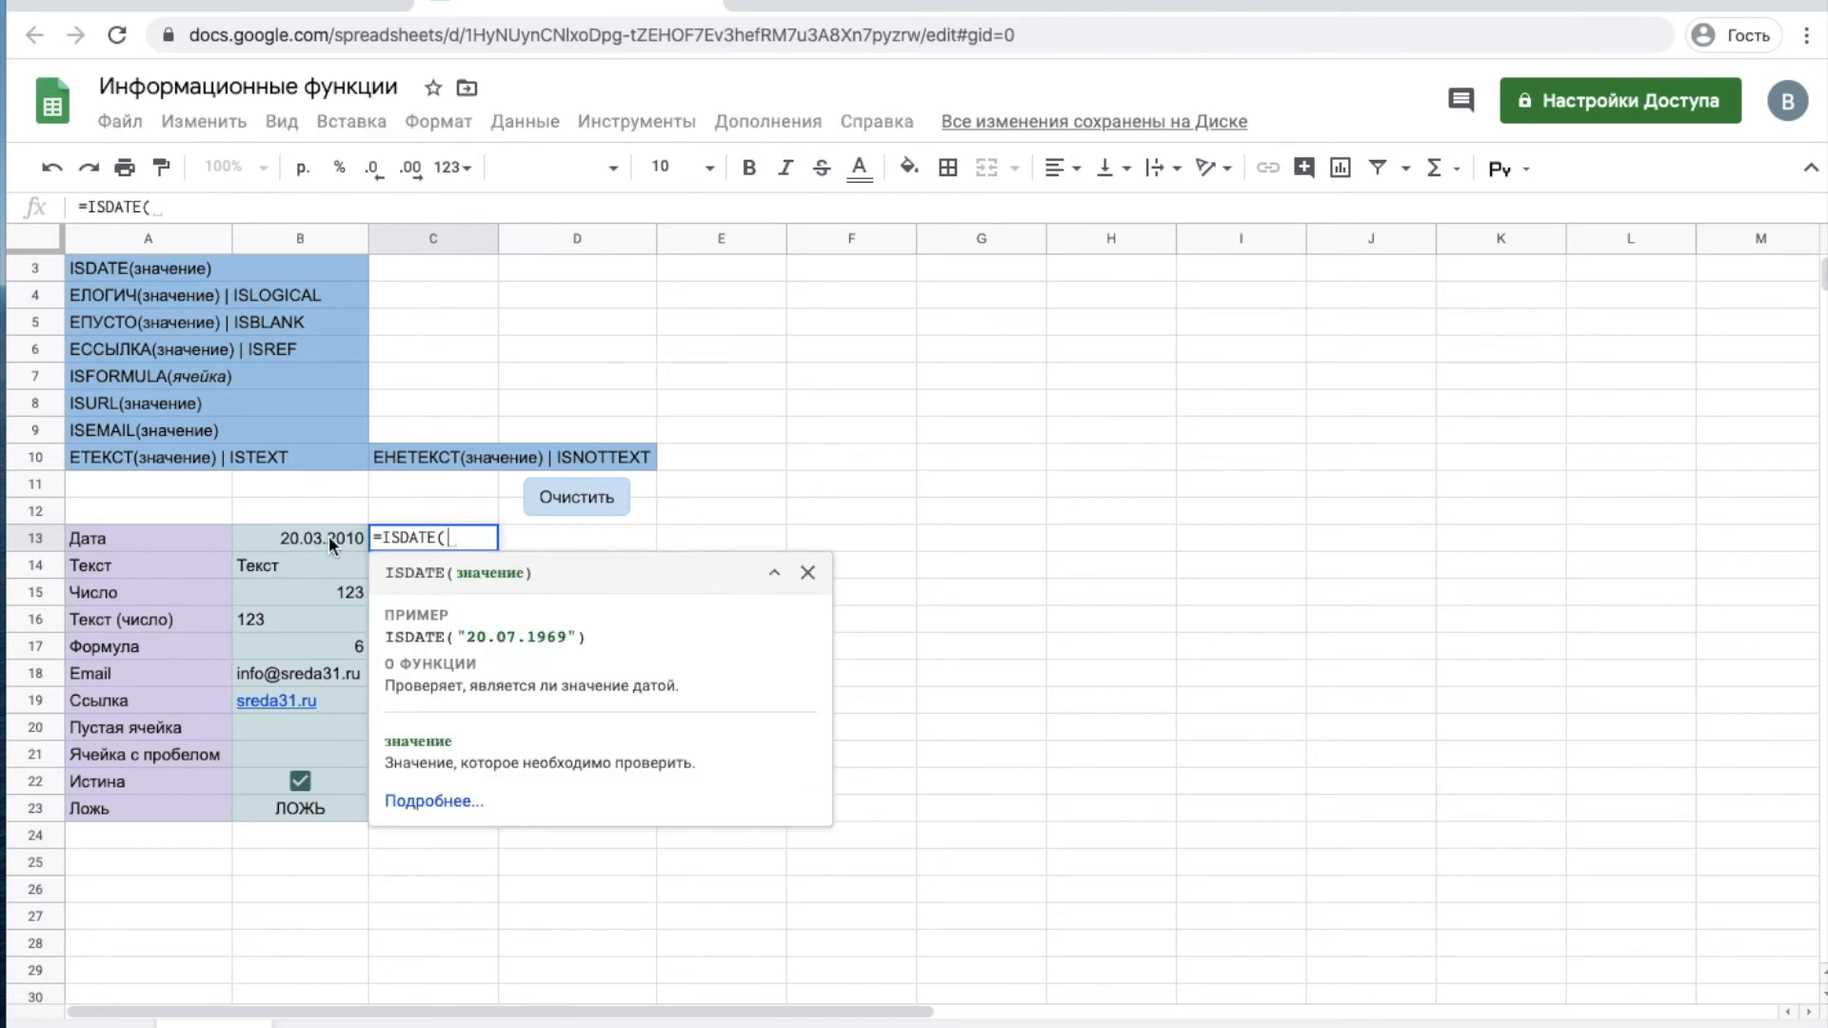
{"action": "left_click", "coordinate": [330, 539]}
{"action": "type", "text": ")"}
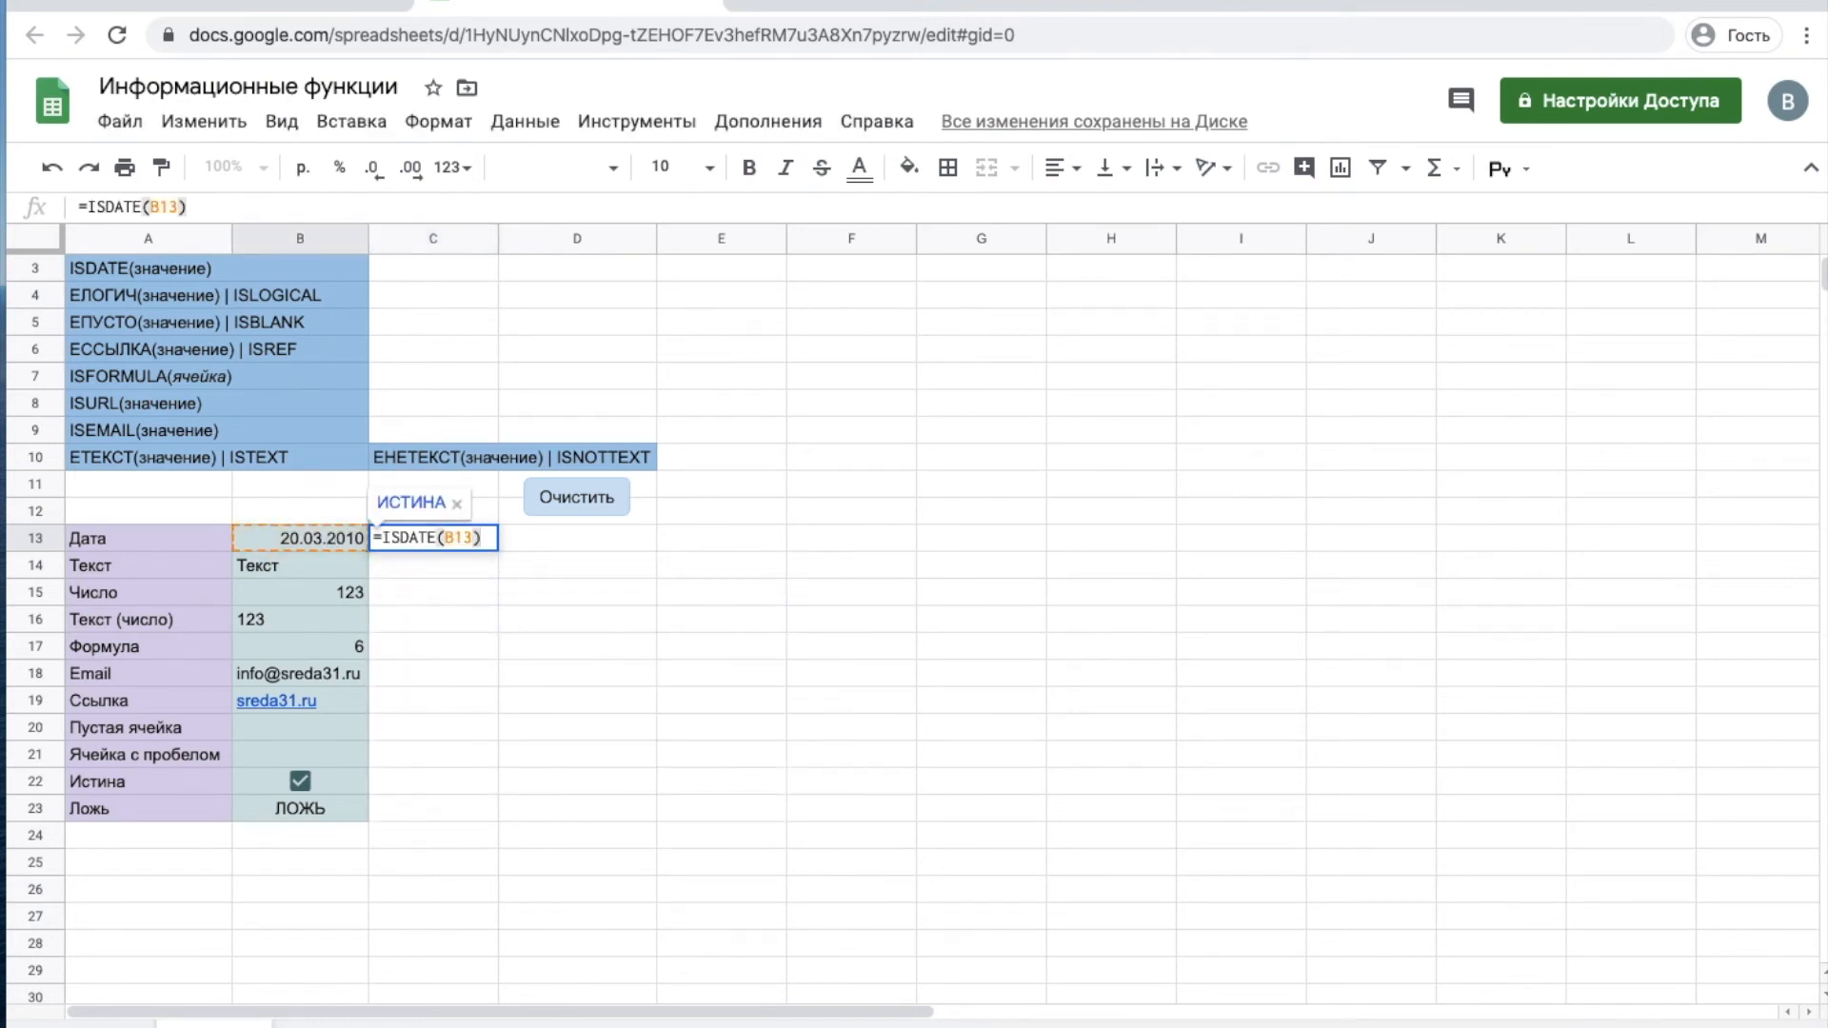
{"action": "key", "text": "Return"}
- Fill the ISDATE formula from C13 down to C23 and inspect the date in B13
{"action": "left_click", "coordinate": [466, 540]}
{"action": "left_click_drag", "start_coordinate": [497, 551], "coordinate": [493, 807]}
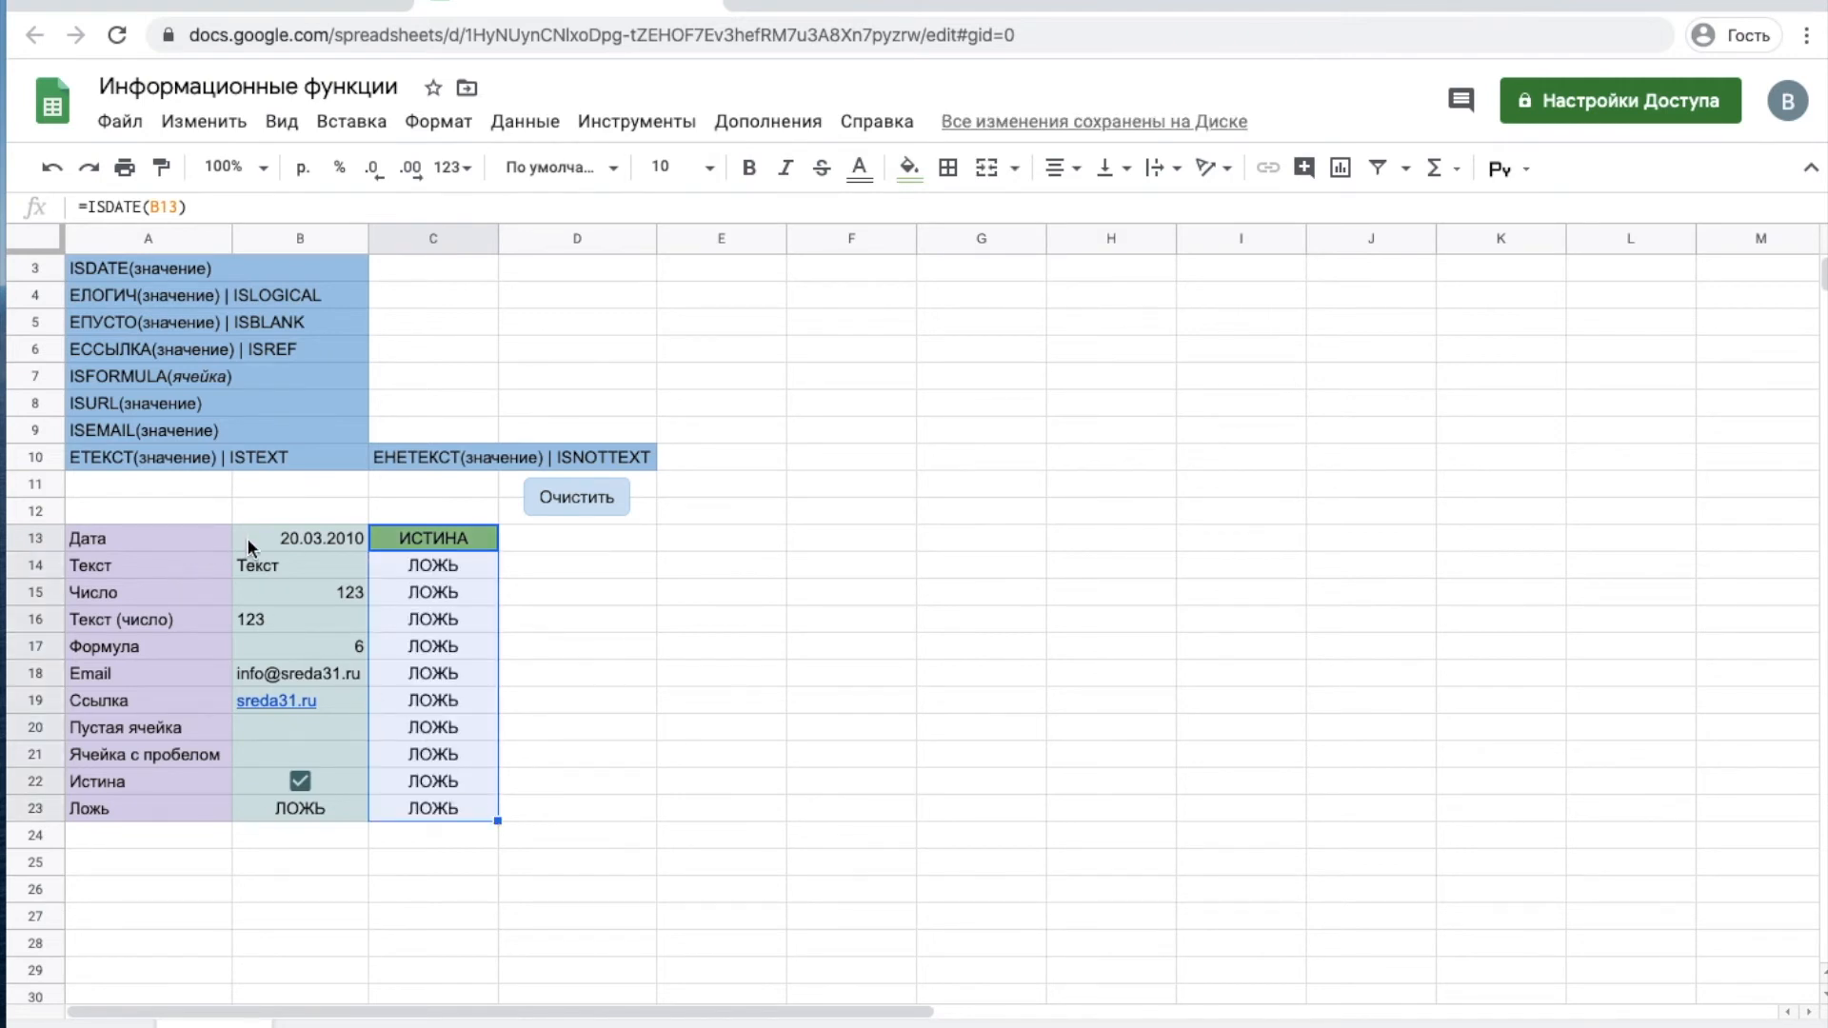
{"action": "left_click", "coordinate": [313, 539]}
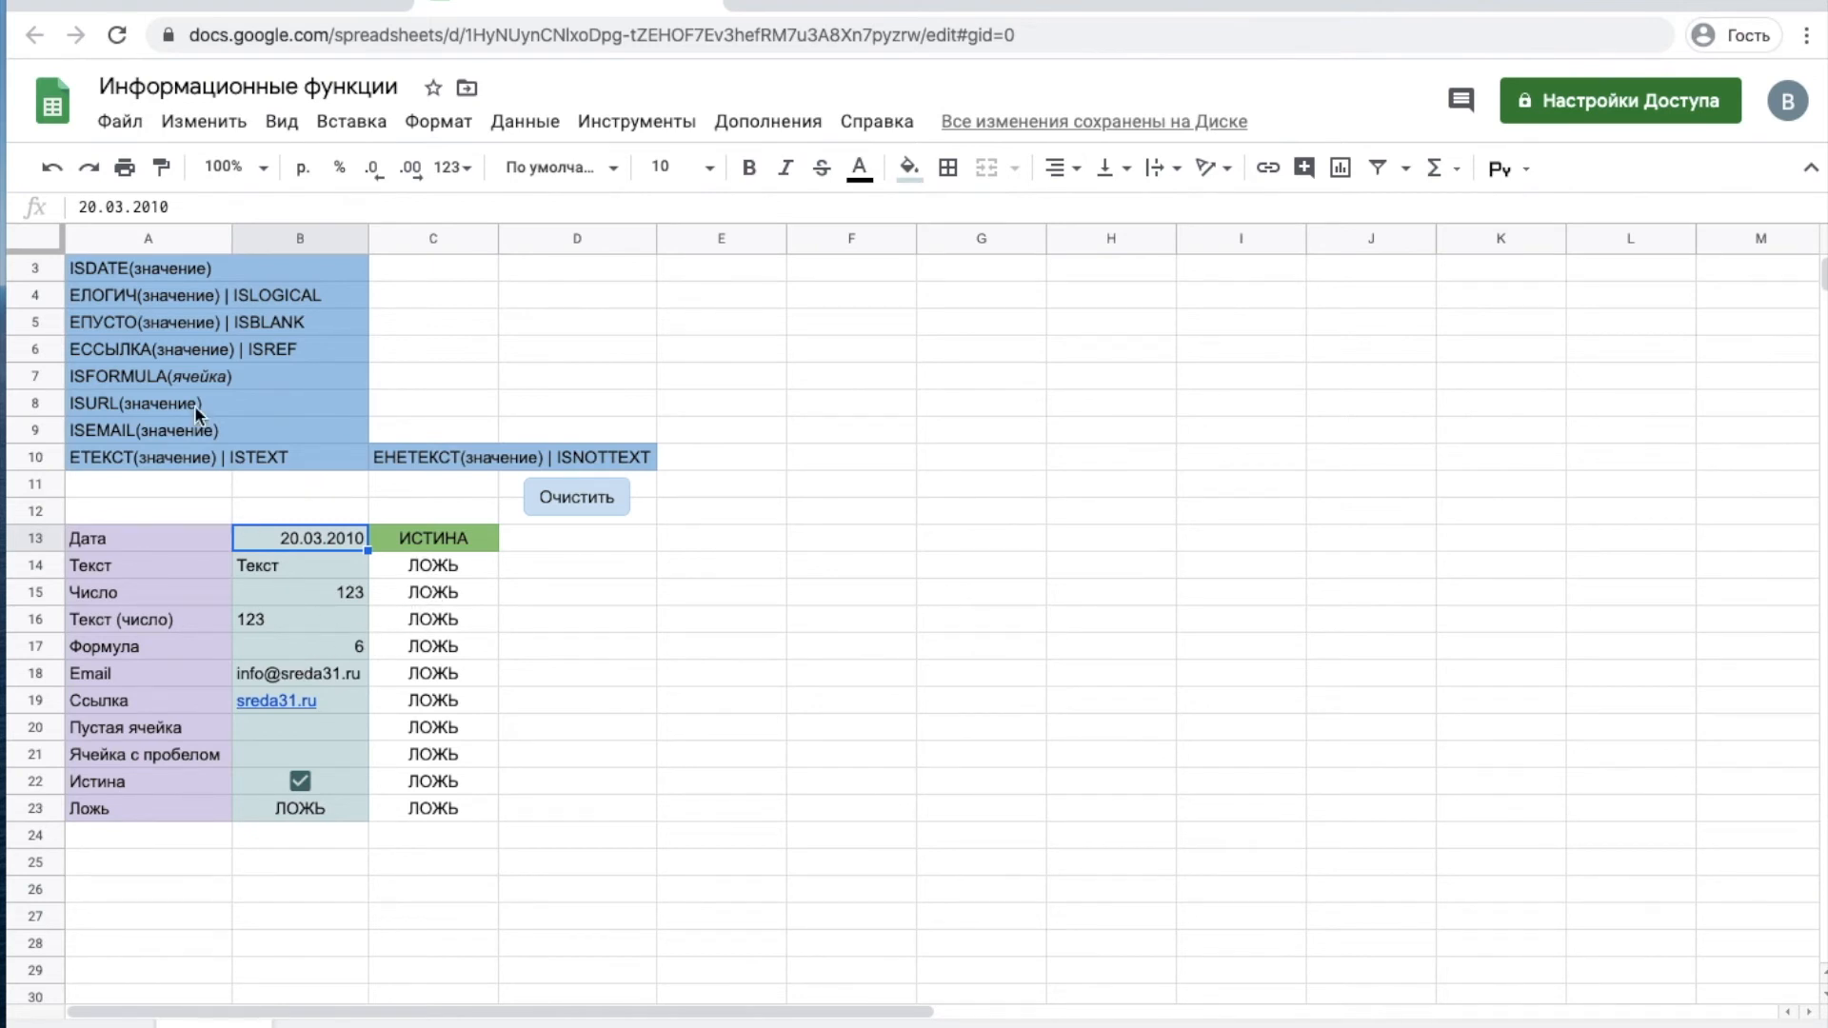
- Clear the ISDATE results from column C and select the ЕЧИСЛО heading in row 2
{"action": "left_click", "coordinate": [580, 501]}
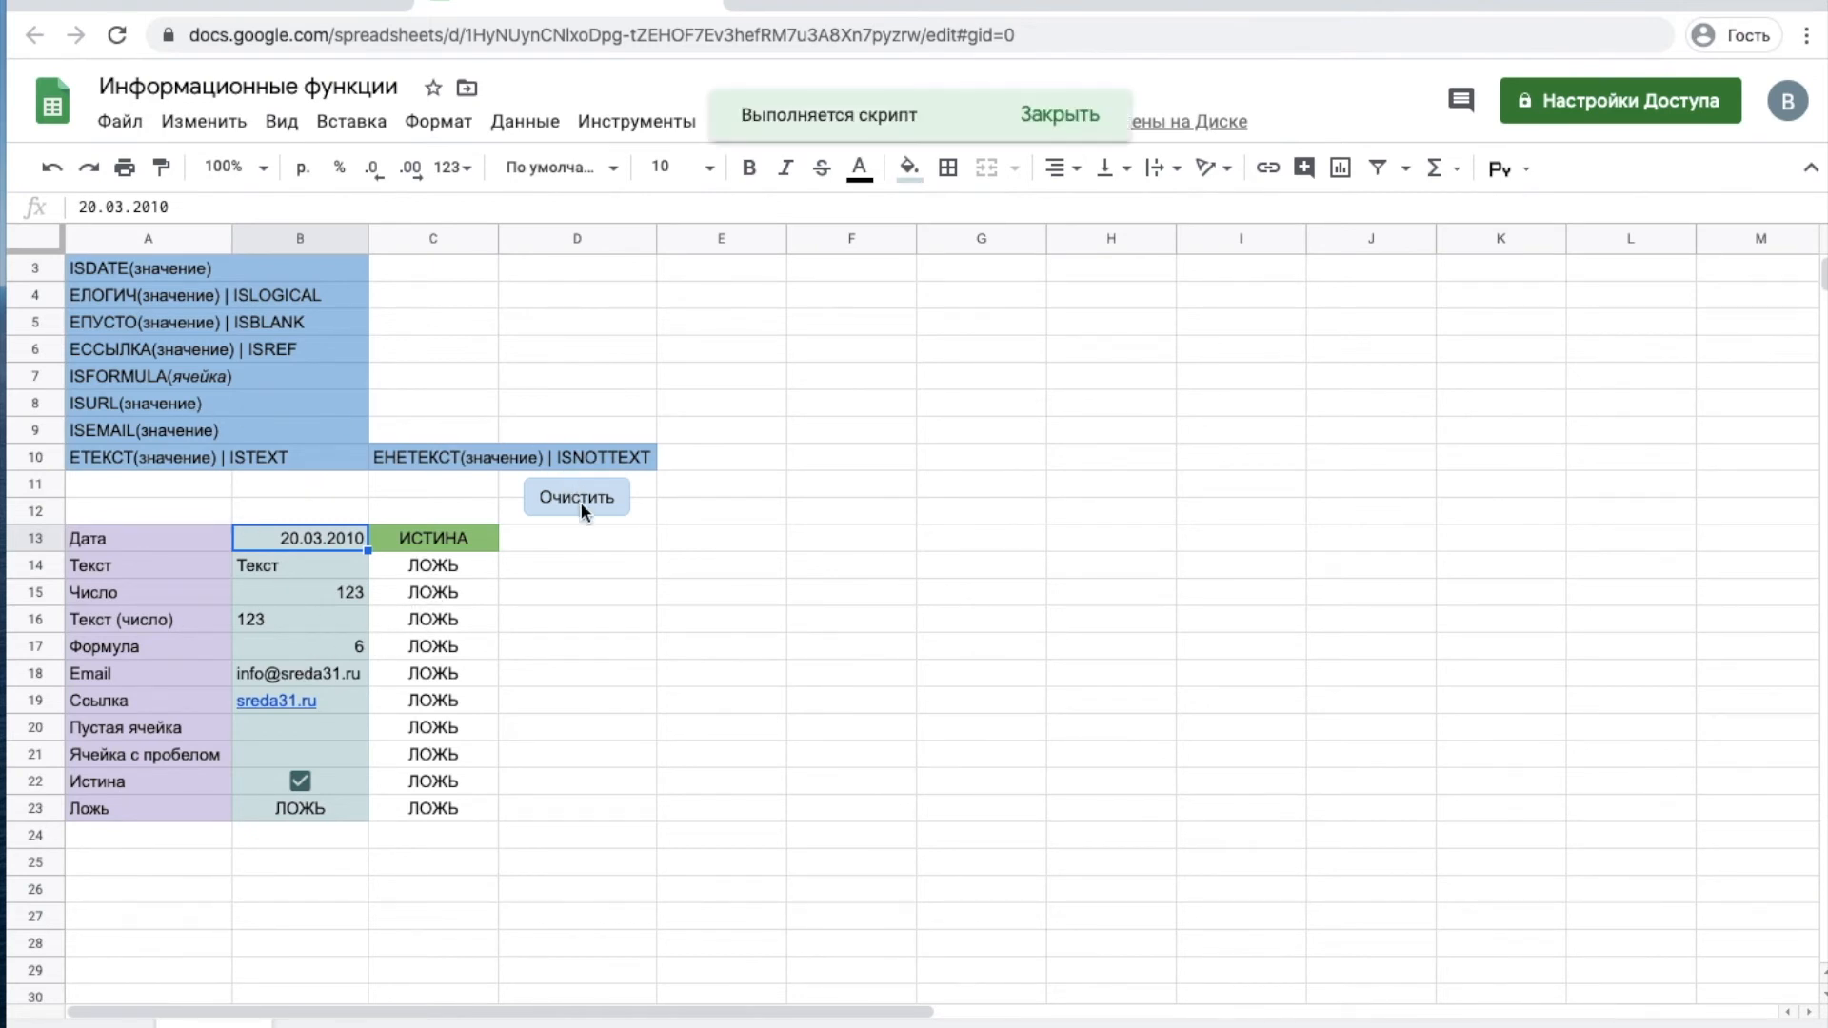
{"action": "left_click", "coordinate": [106, 276]}
{"action": "key", "text": "Up"}
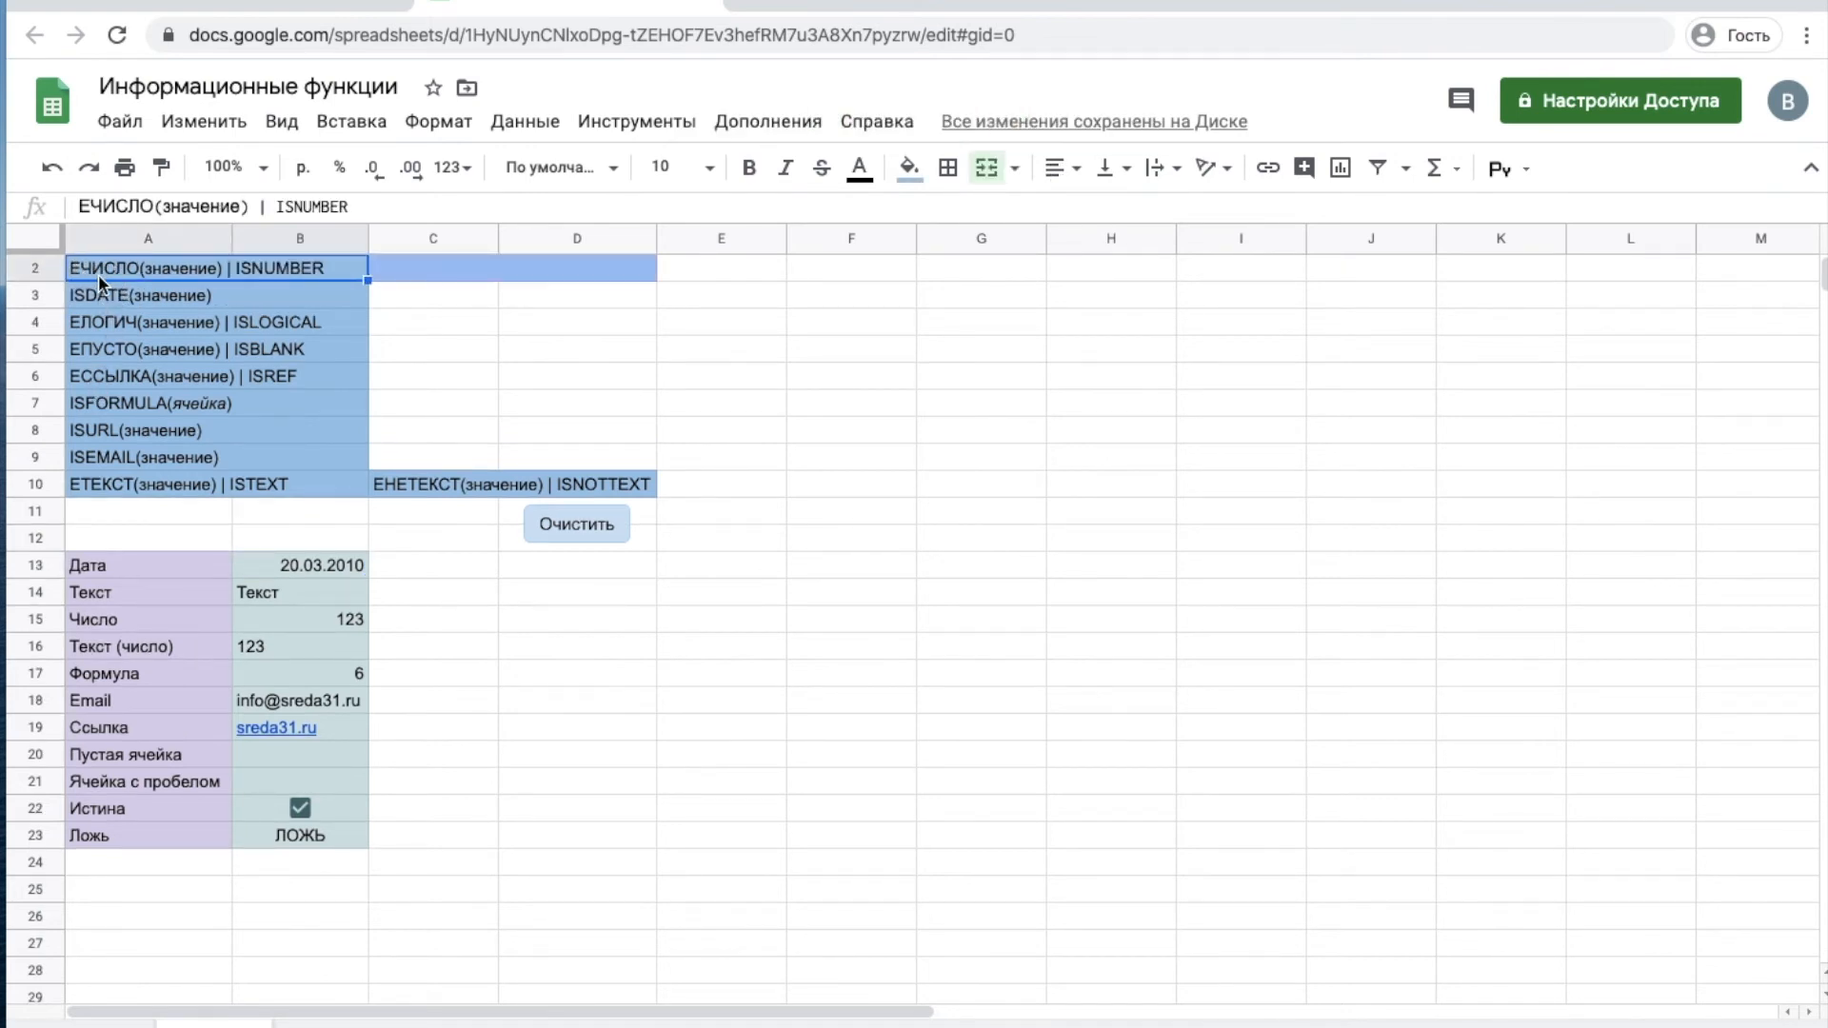
- Enter =ЕЧИСЛО(B13) in C13 and fill the formula down to C23
{"action": "left_click", "coordinate": [451, 572]}
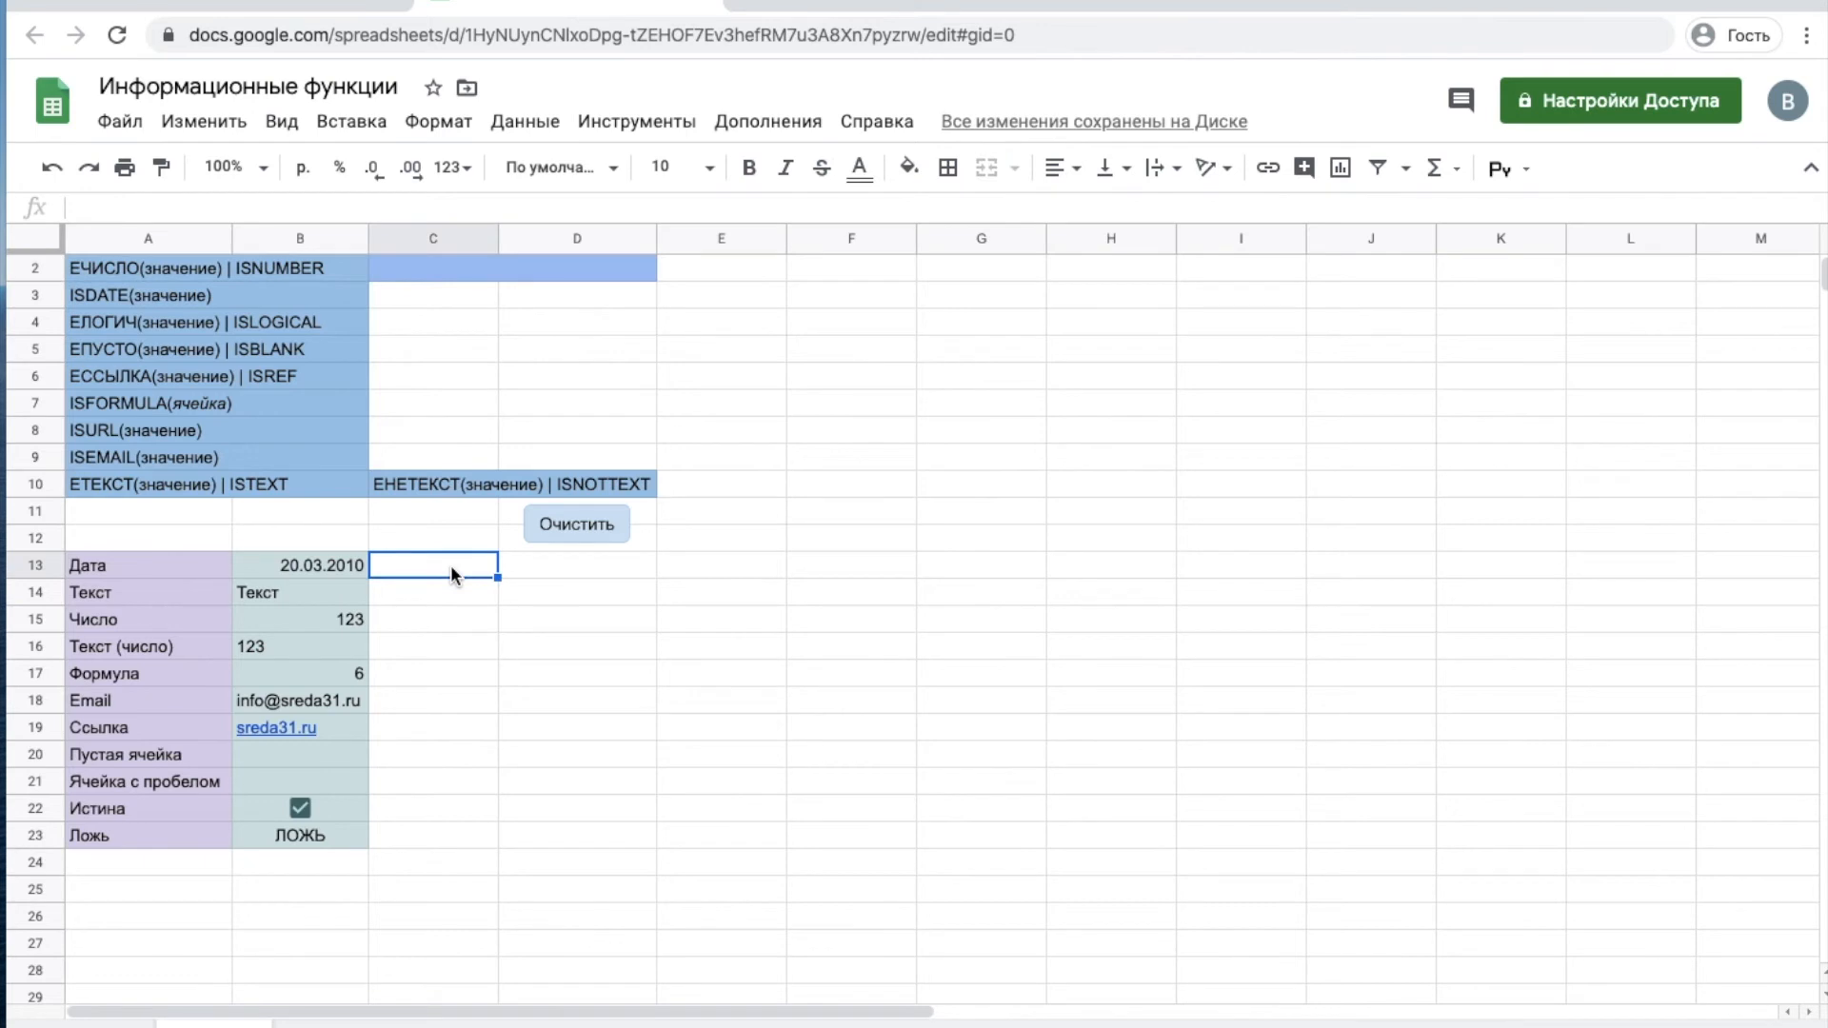
{"action": "type", "text": "="}
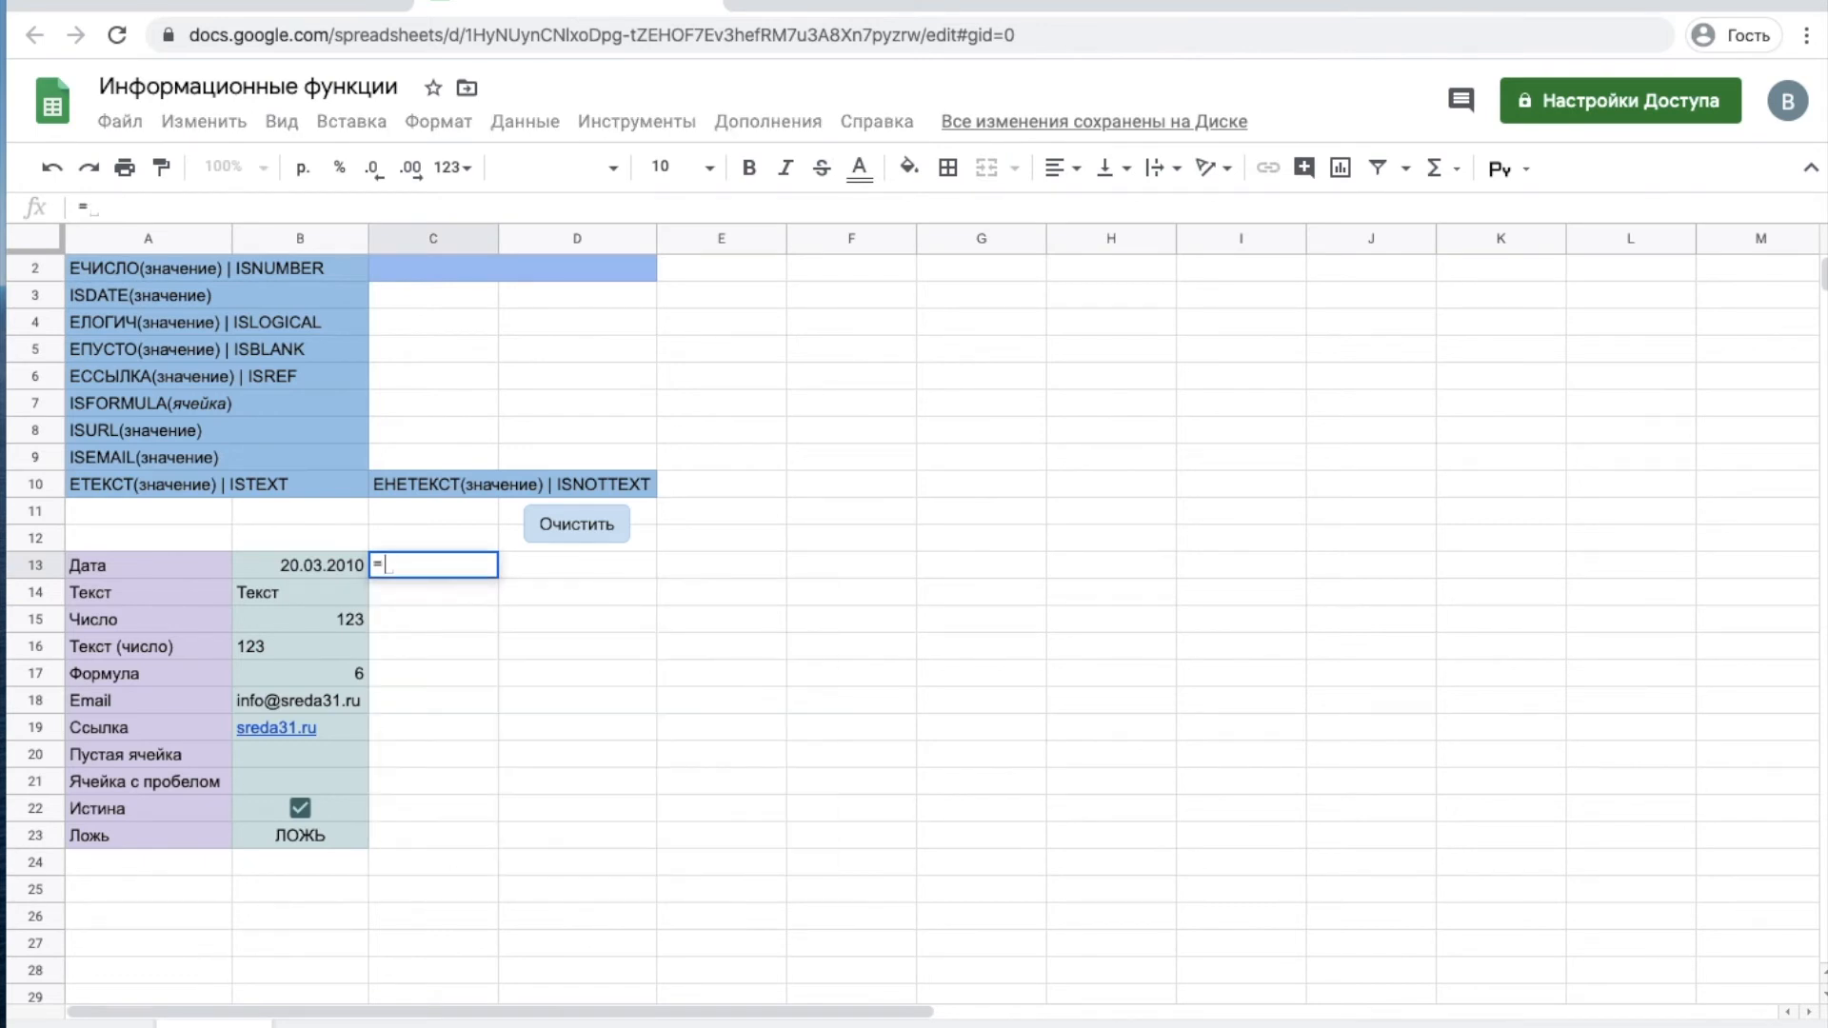
{"action": "type", "text": "ЕЧИСЛО("}
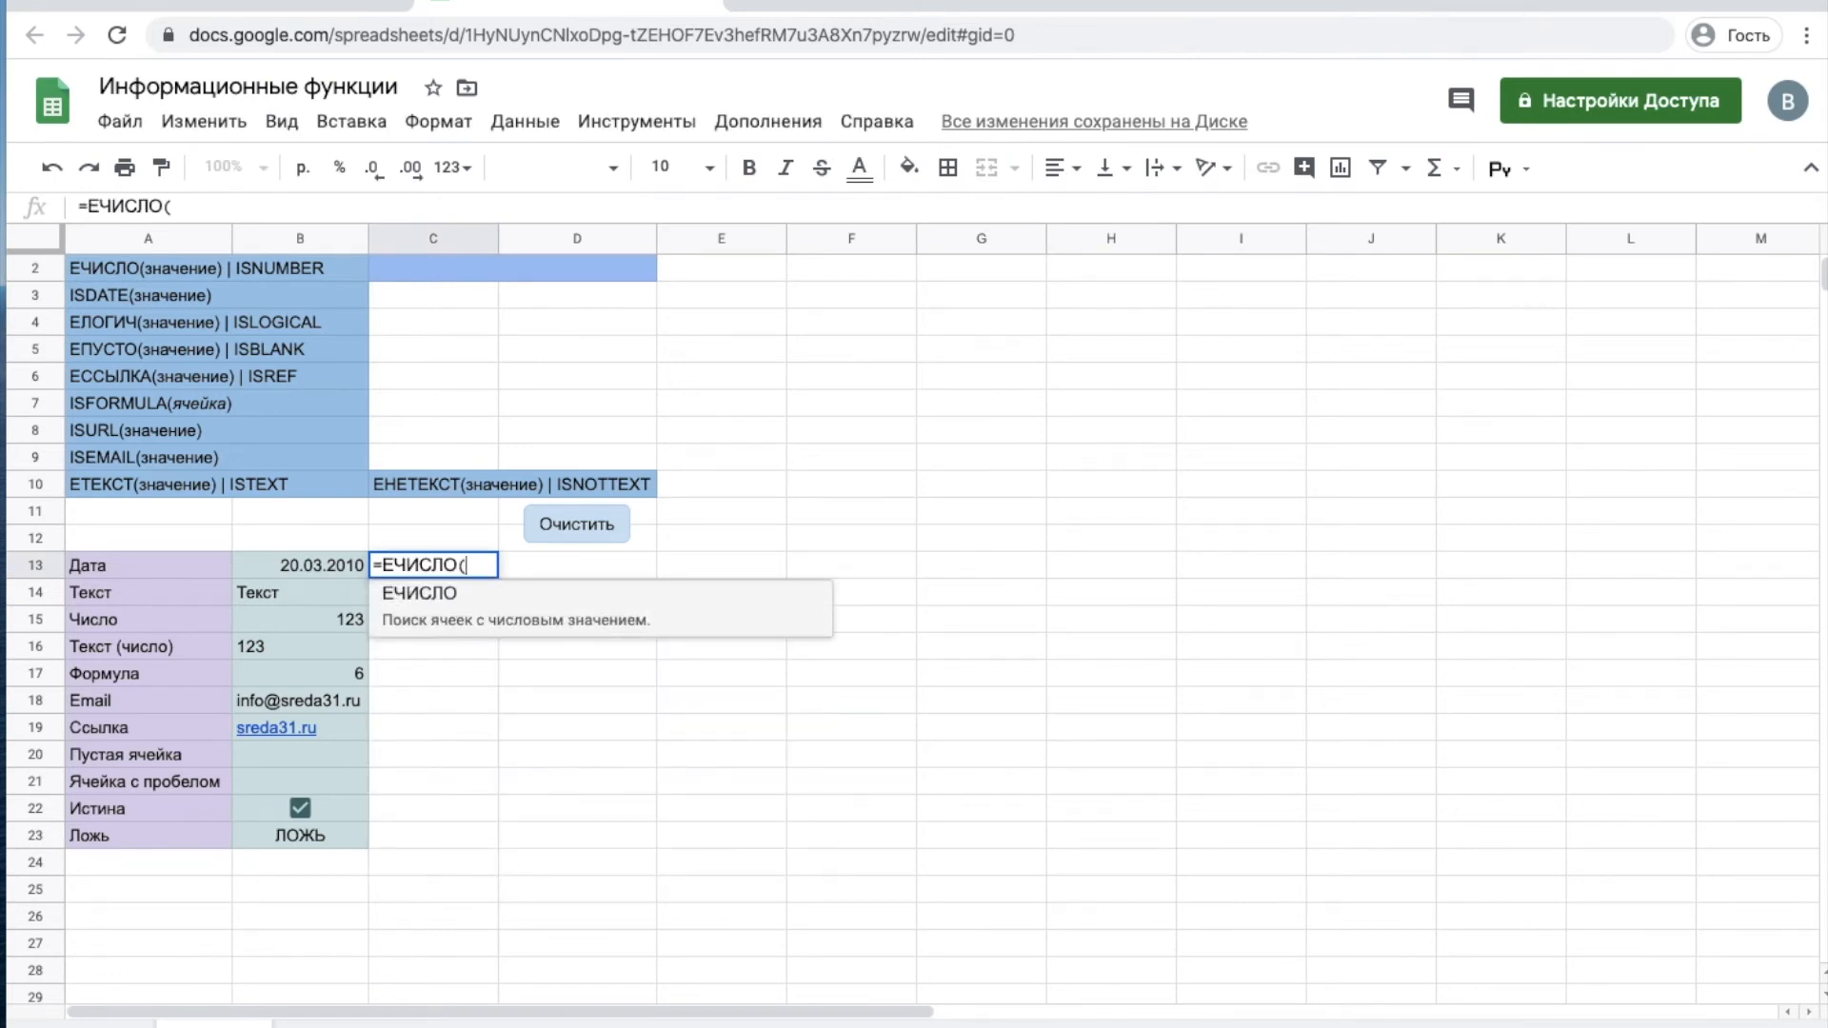
{"action": "left_click", "coordinate": [338, 568]}
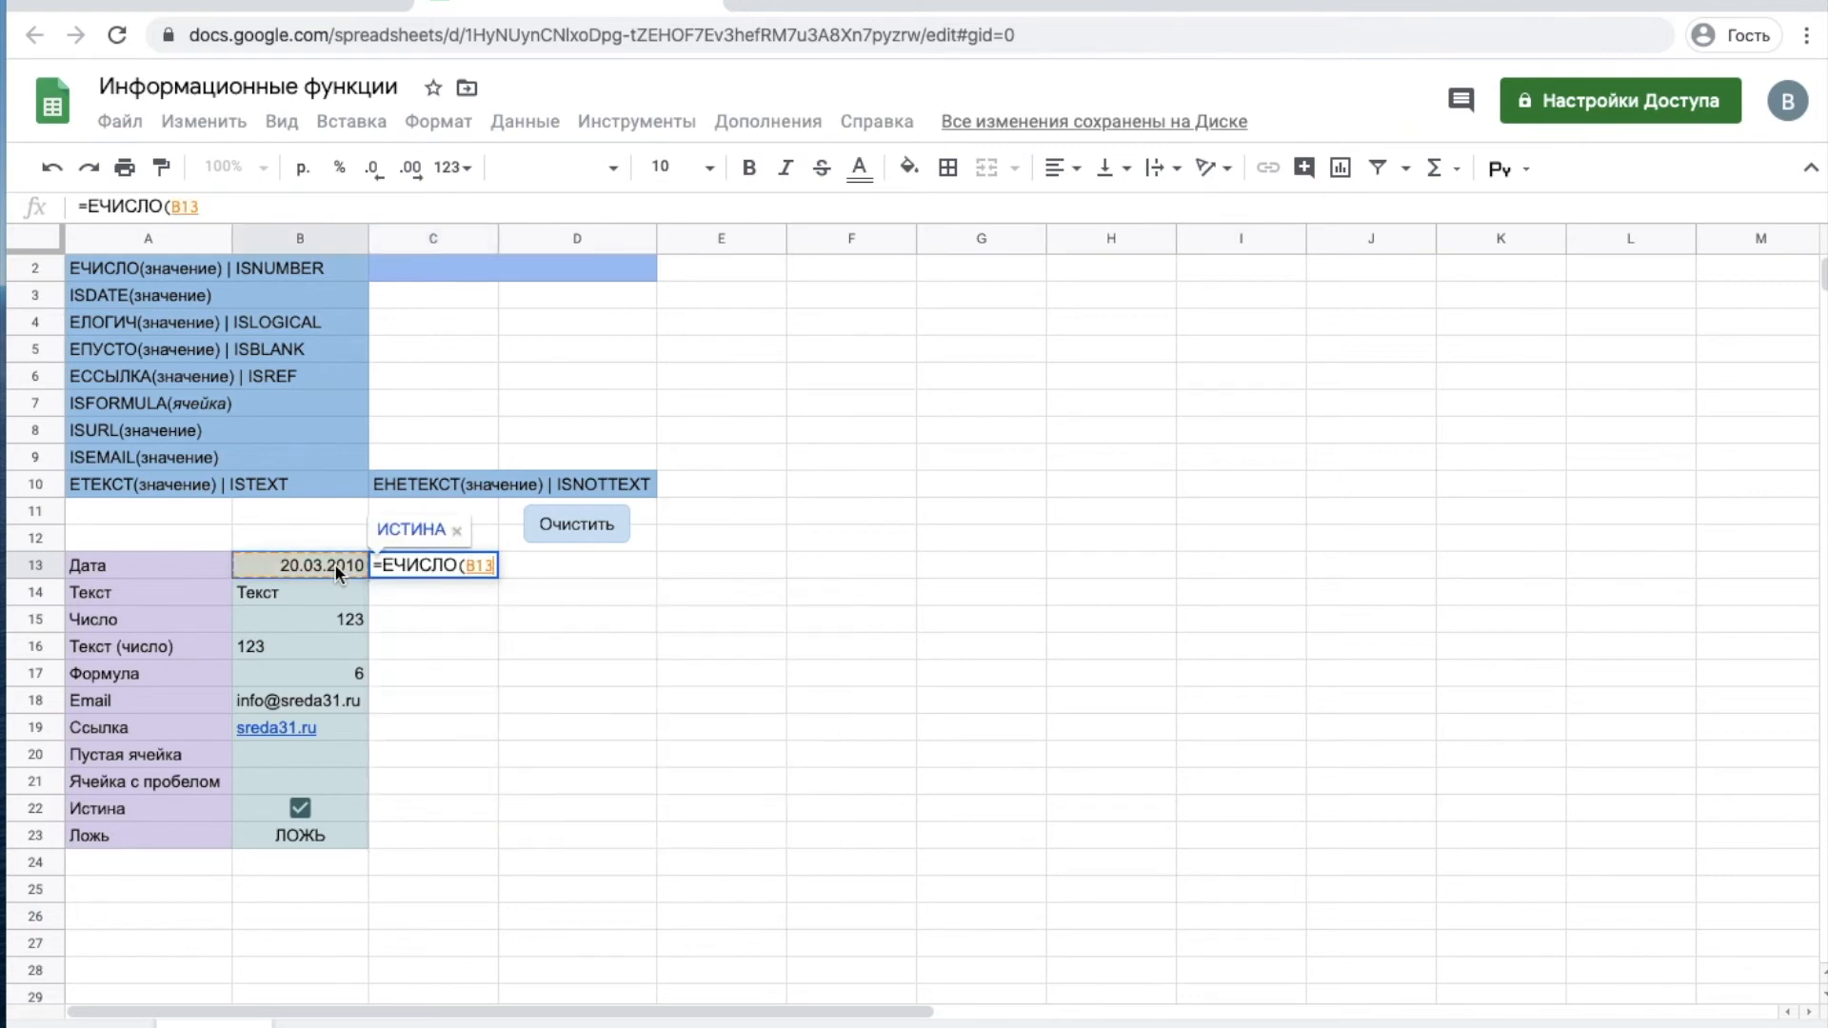
{"action": "type", "text": ")"}
{"action": "key", "text": "Return"}
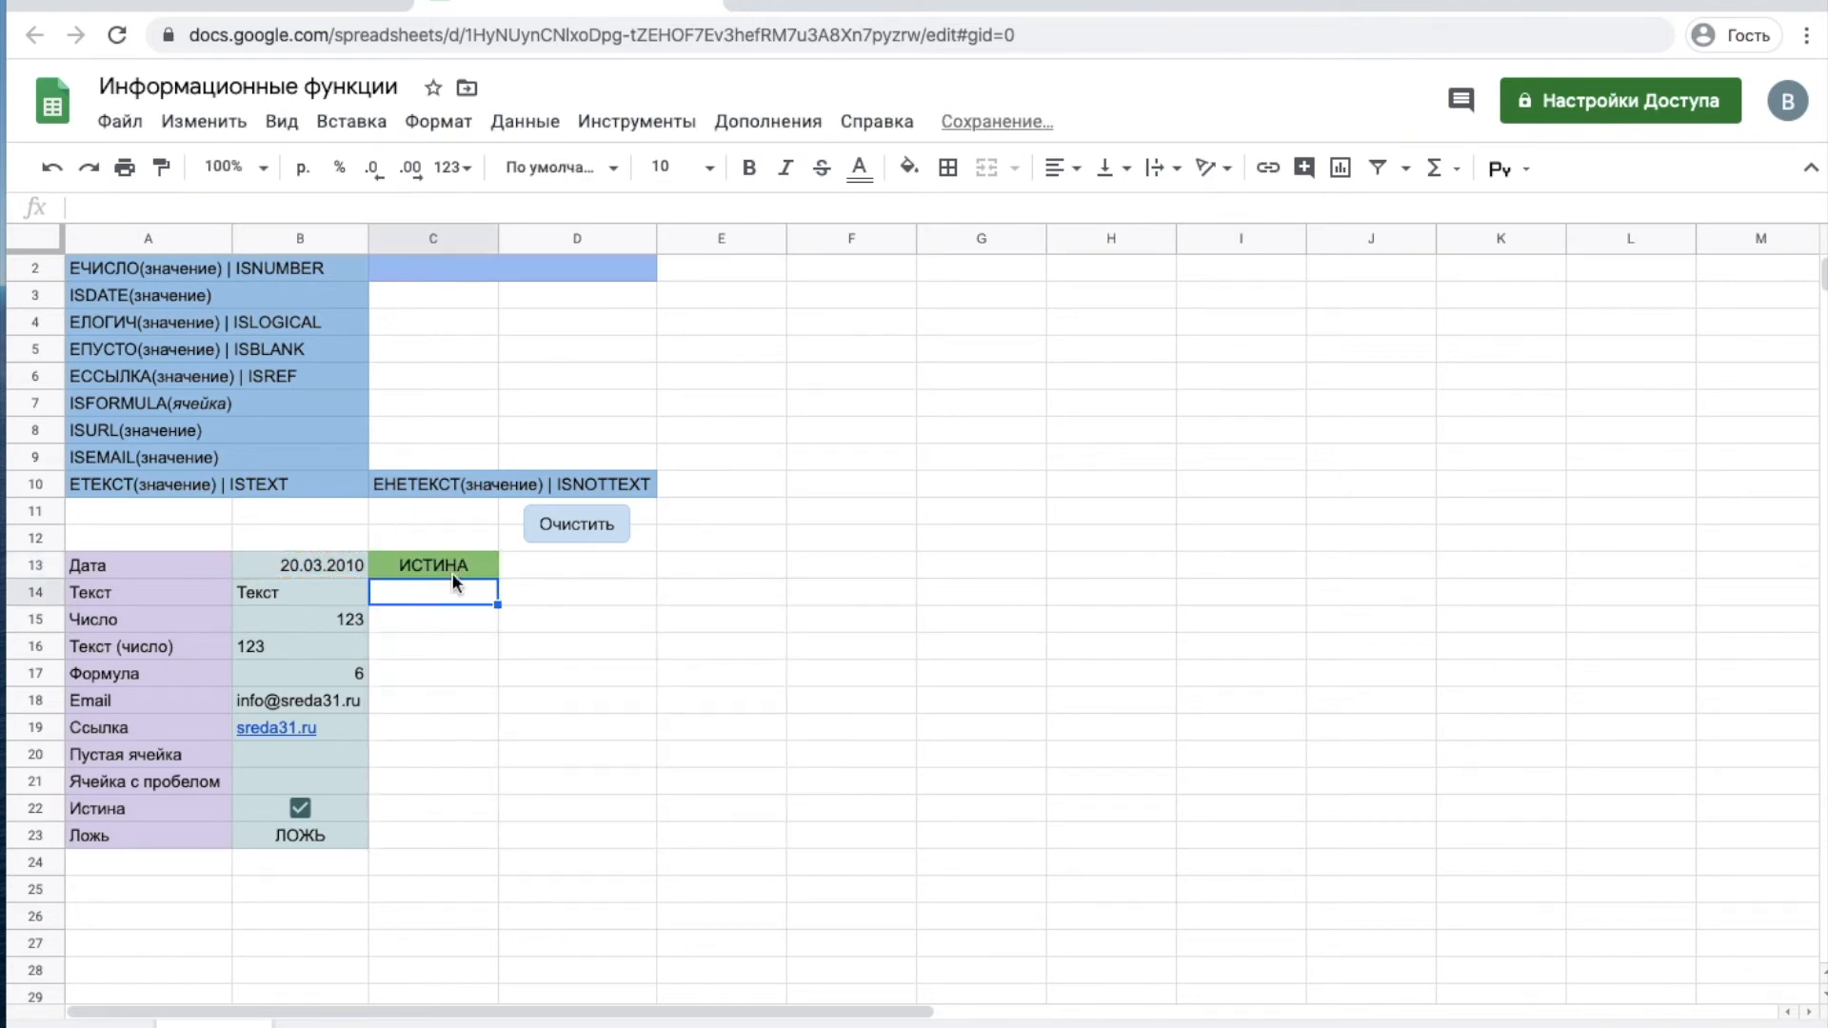
{"action": "left_click", "coordinate": [453, 570]}
{"action": "left_click_drag", "start_coordinate": [497, 578], "coordinate": [476, 845]}
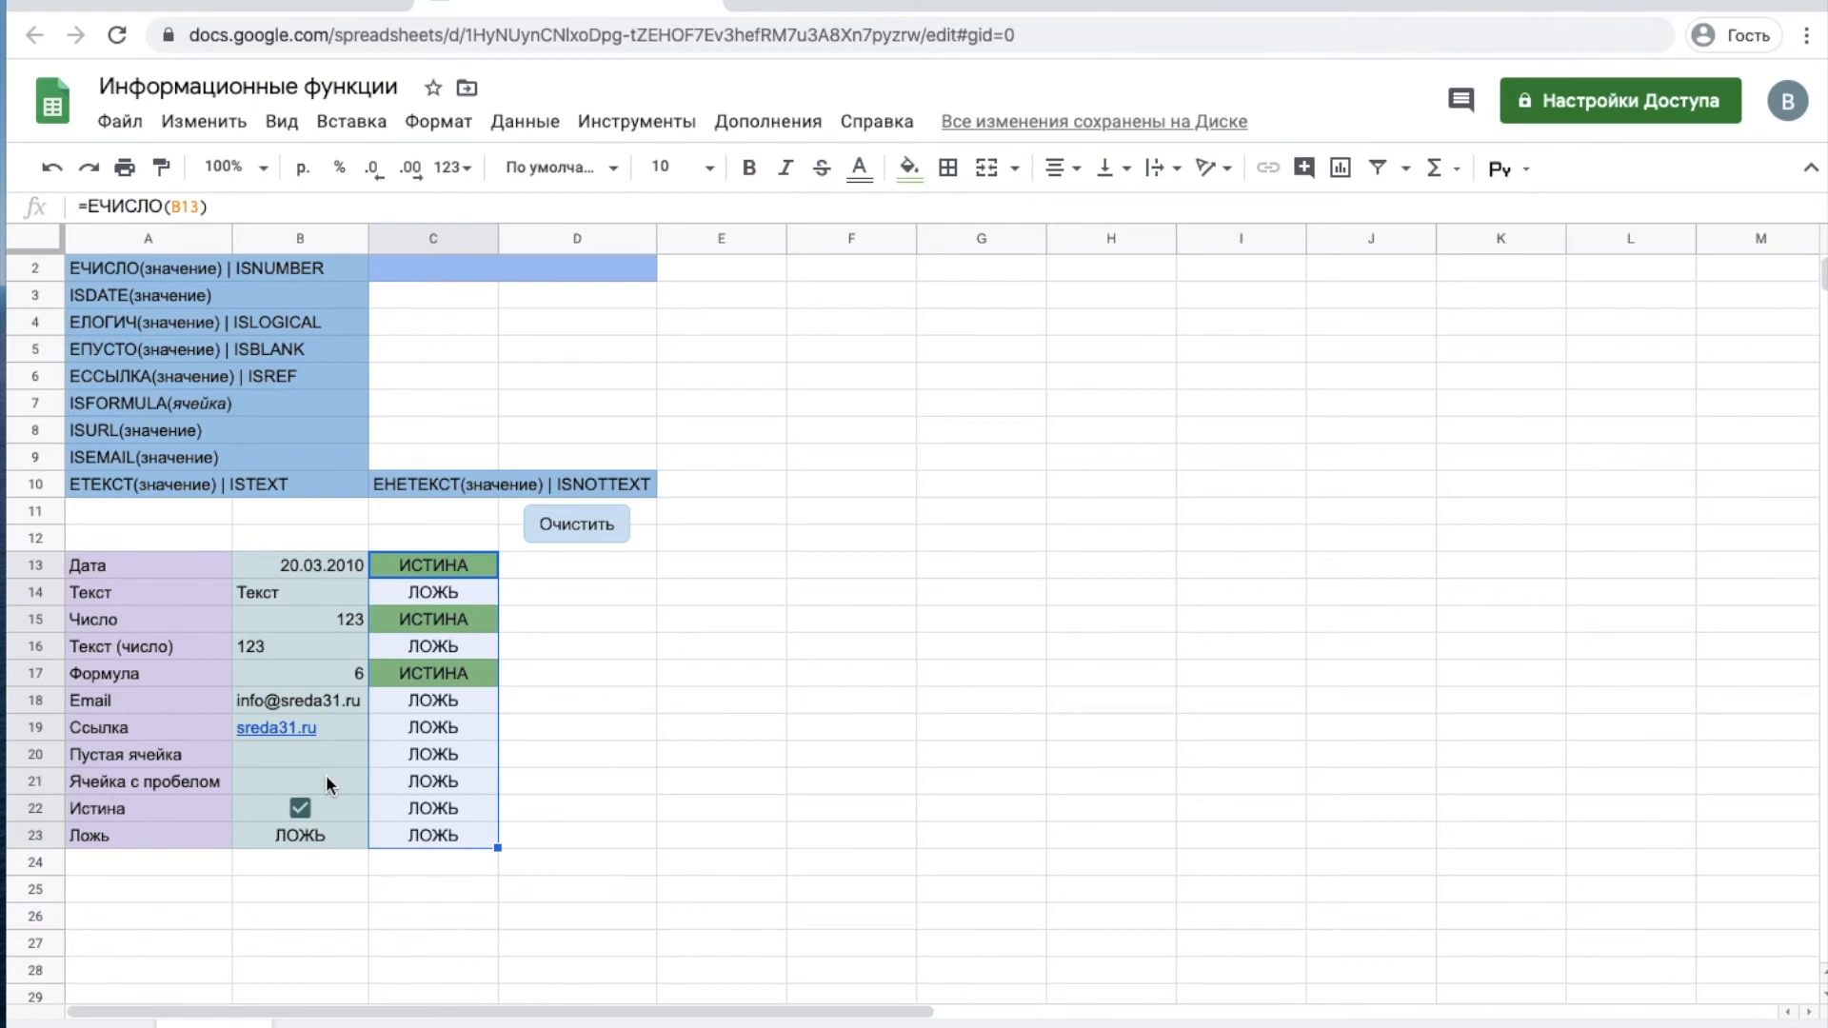
- Compare the ЕЧИСЛО results in C17, C15 and C13 with their source values in column B
{"action": "left_click", "coordinate": [415, 680]}
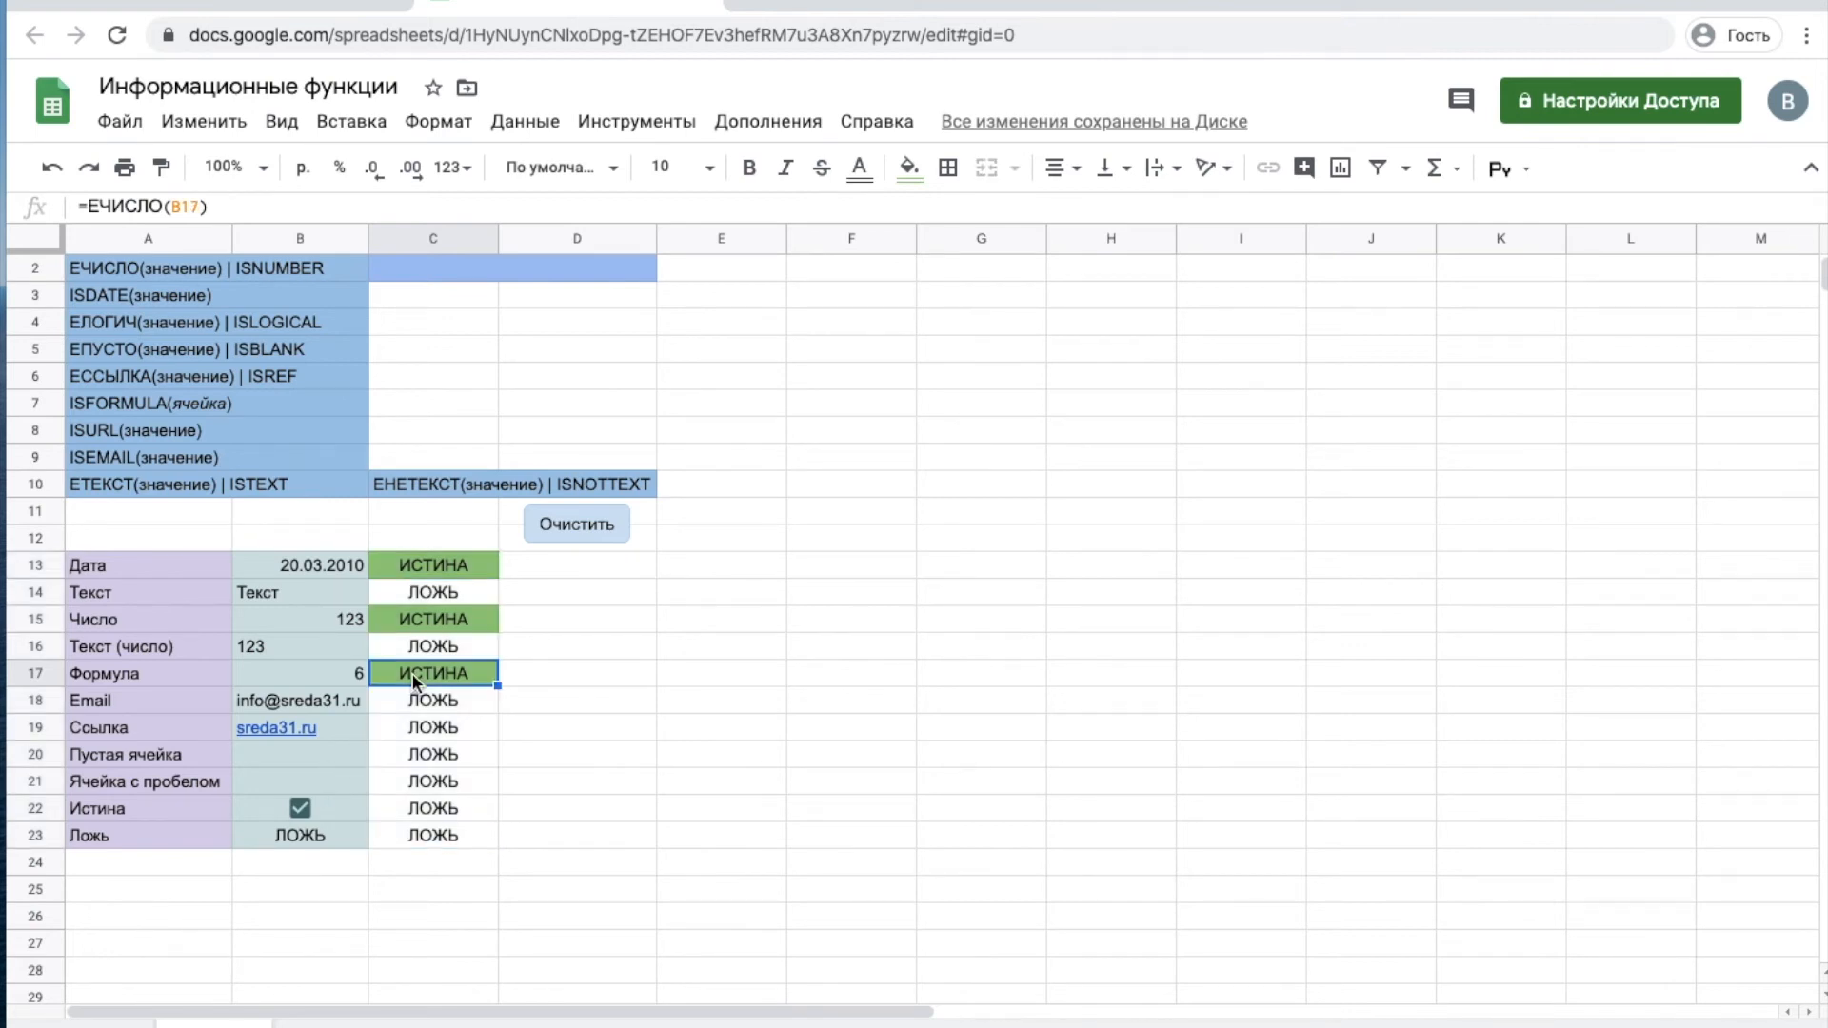
{"action": "left_click", "coordinate": [119, 678]}
{"action": "left_click", "coordinate": [273, 669]}
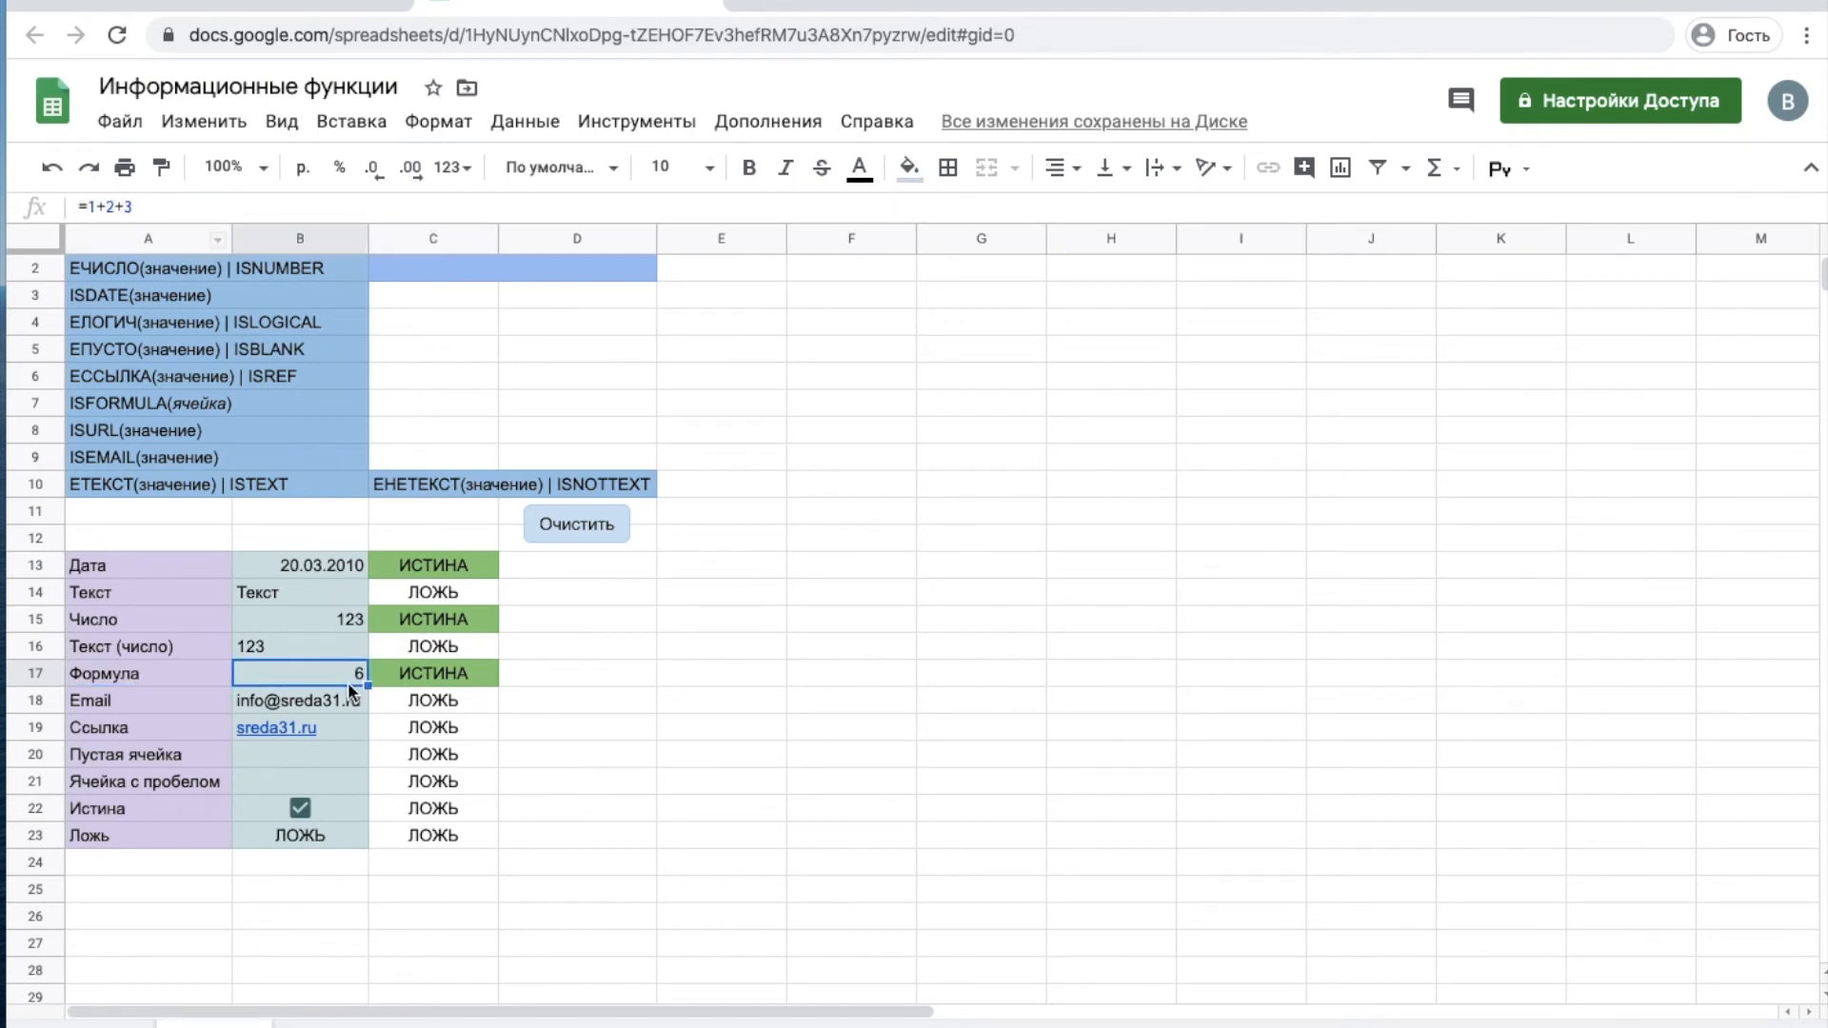
{"action": "left_click", "coordinate": [421, 672]}
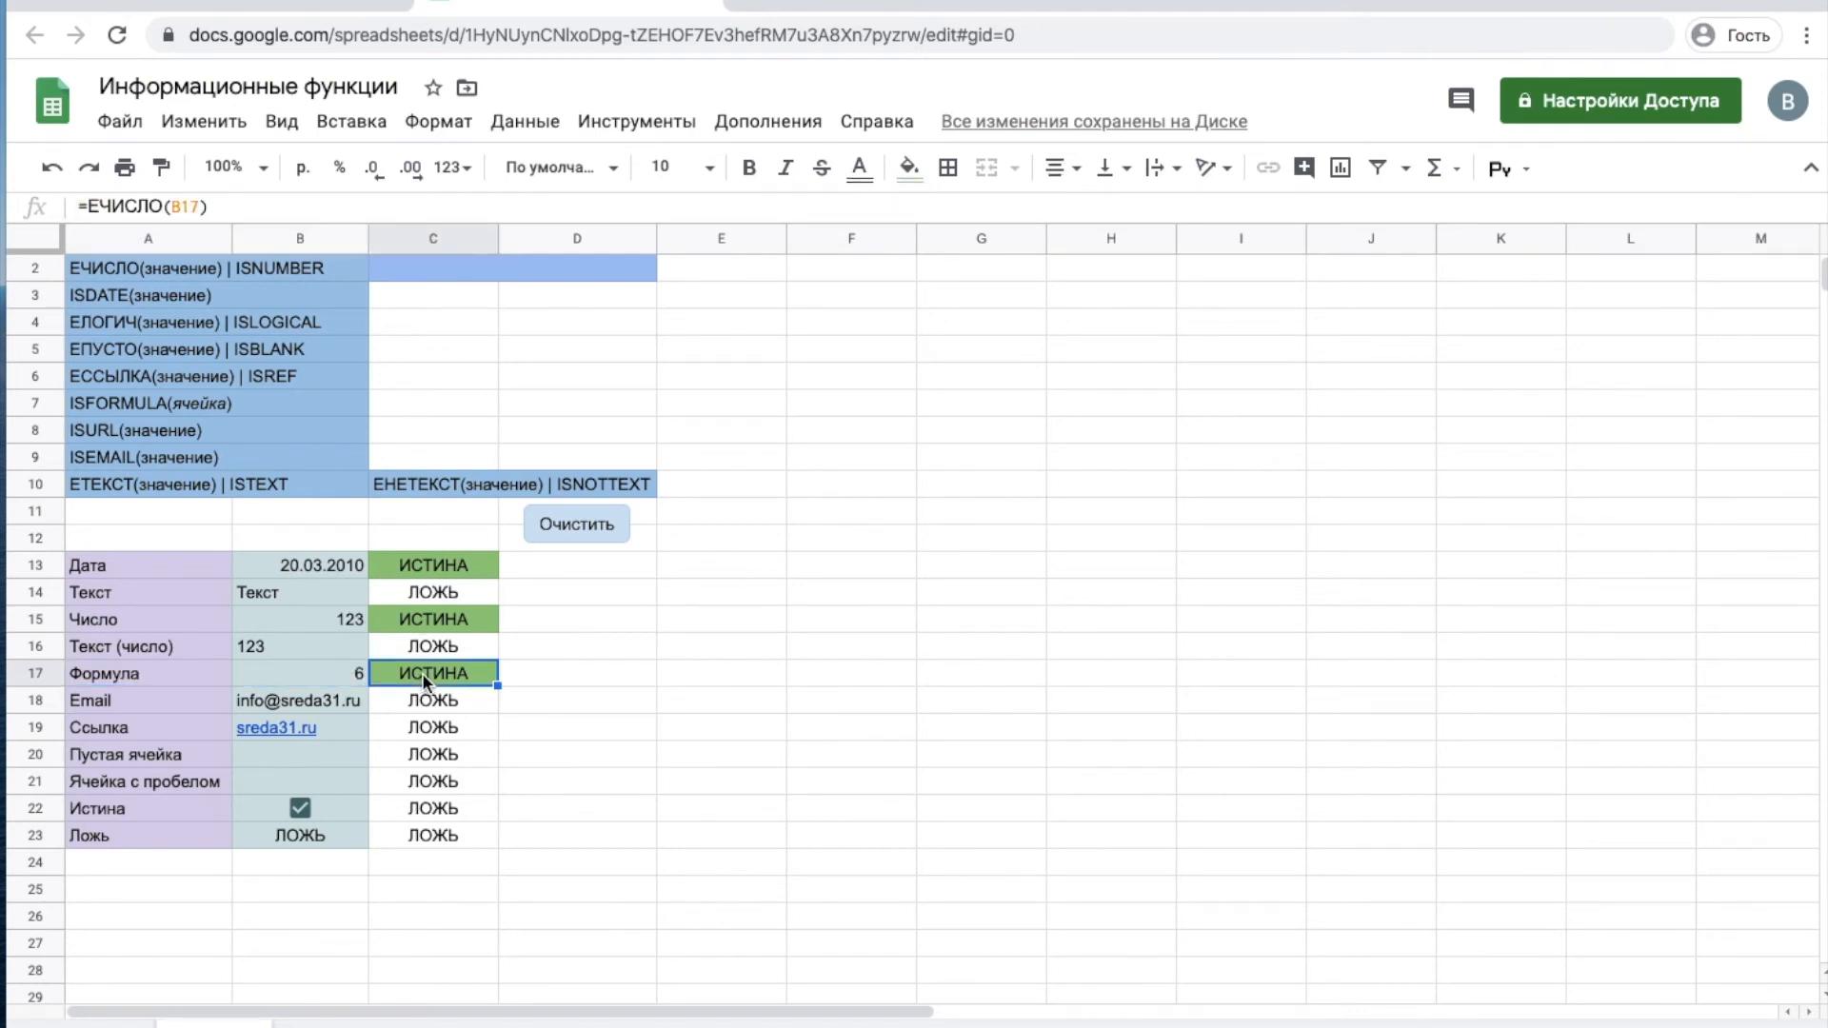
{"action": "left_click", "coordinate": [331, 623]}
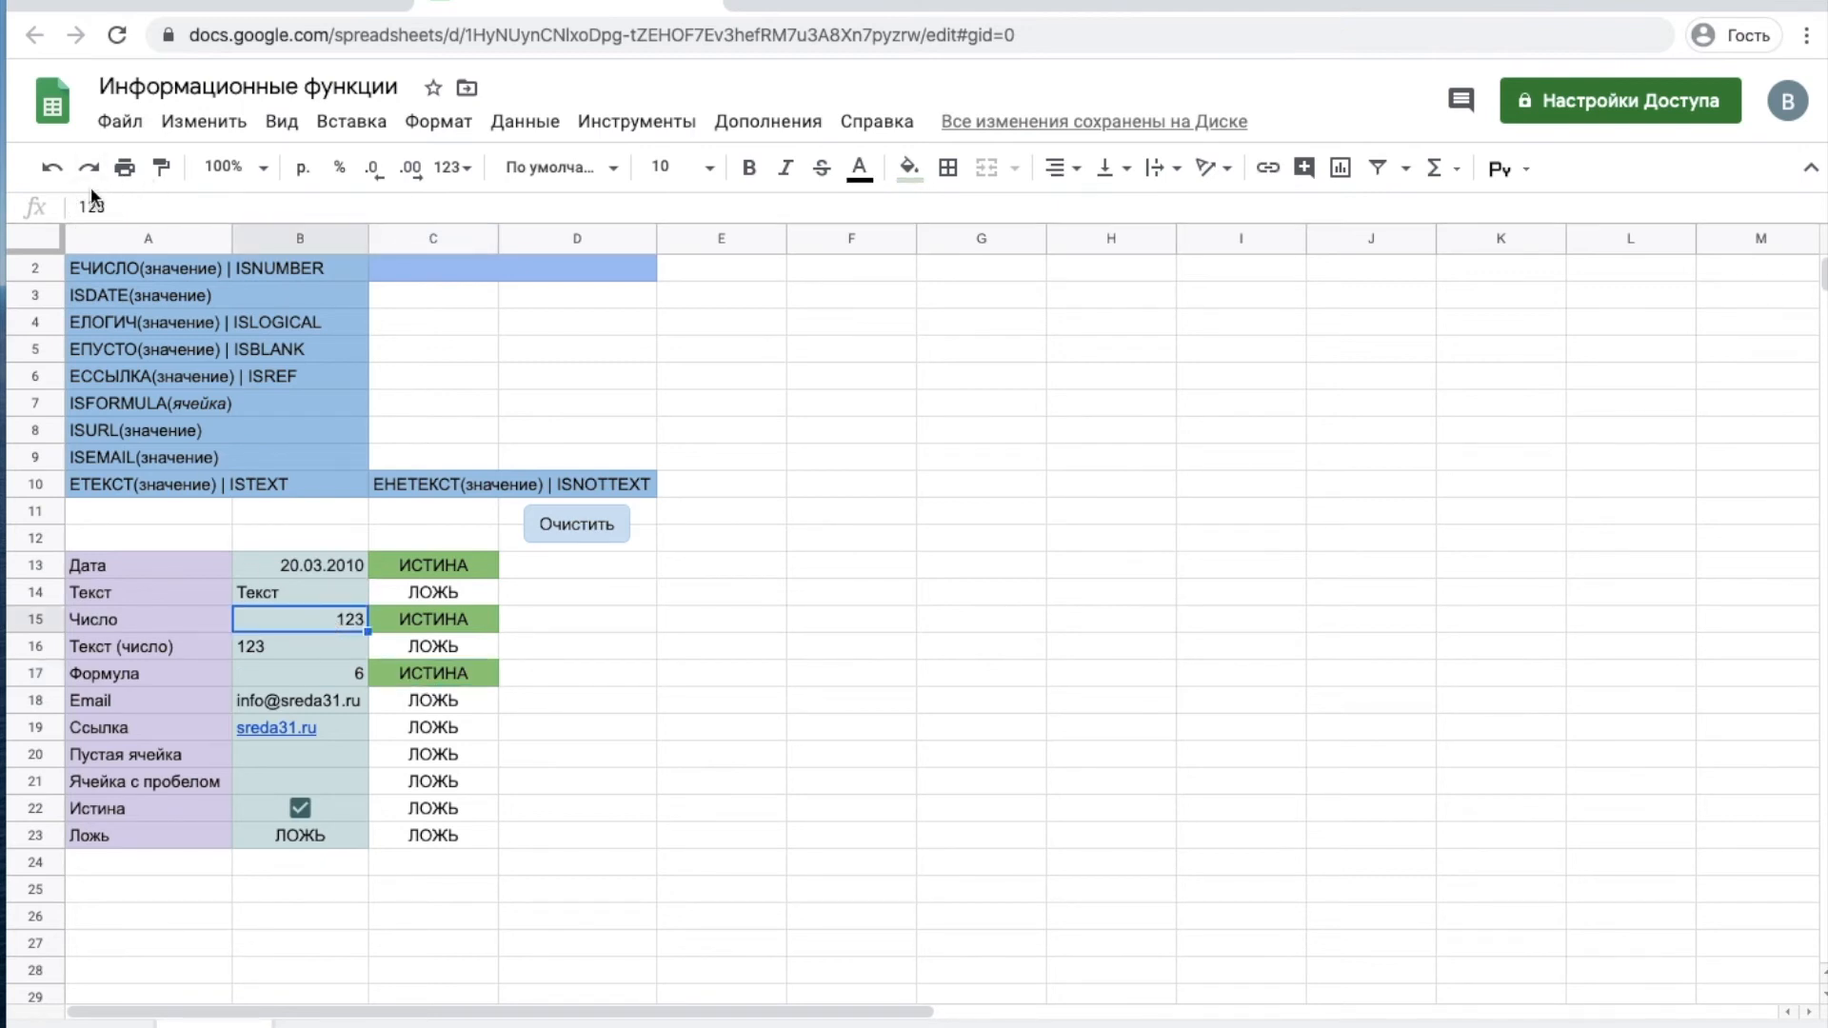
{"action": "left_click", "coordinate": [454, 621]}
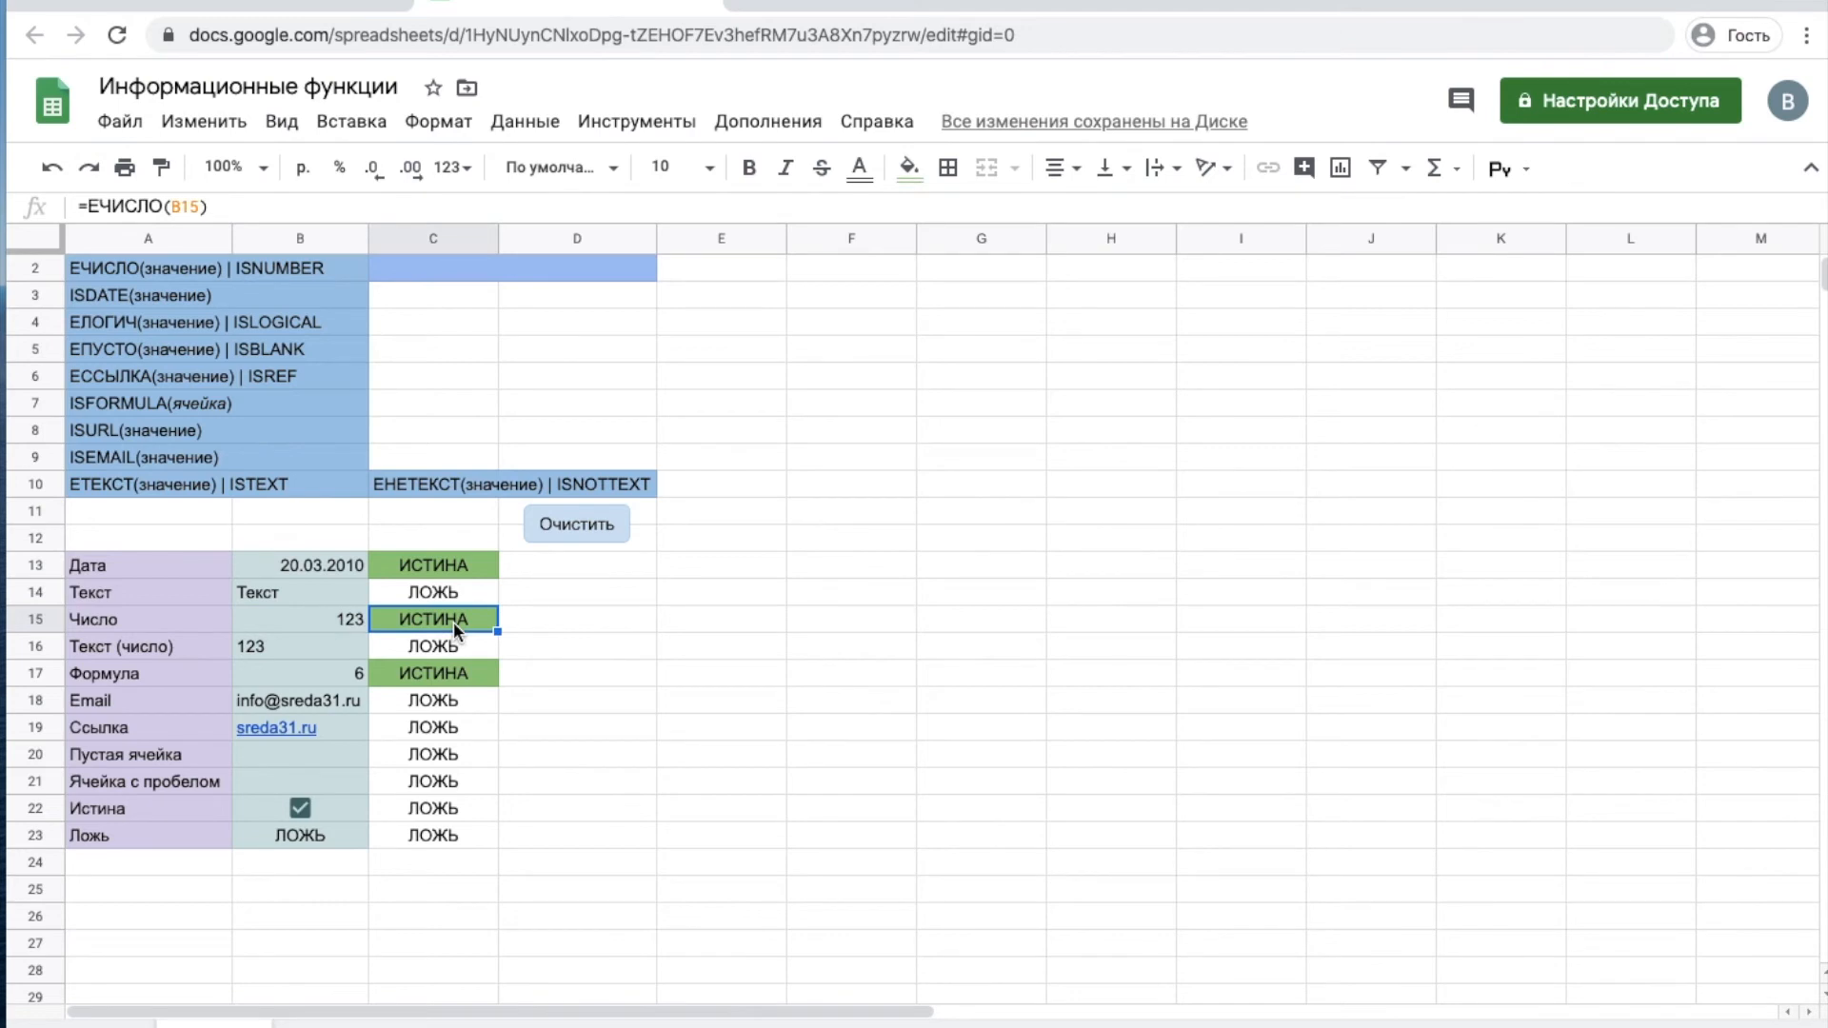
{"action": "left_click", "coordinate": [434, 567]}
{"action": "left_click", "coordinate": [322, 564]}
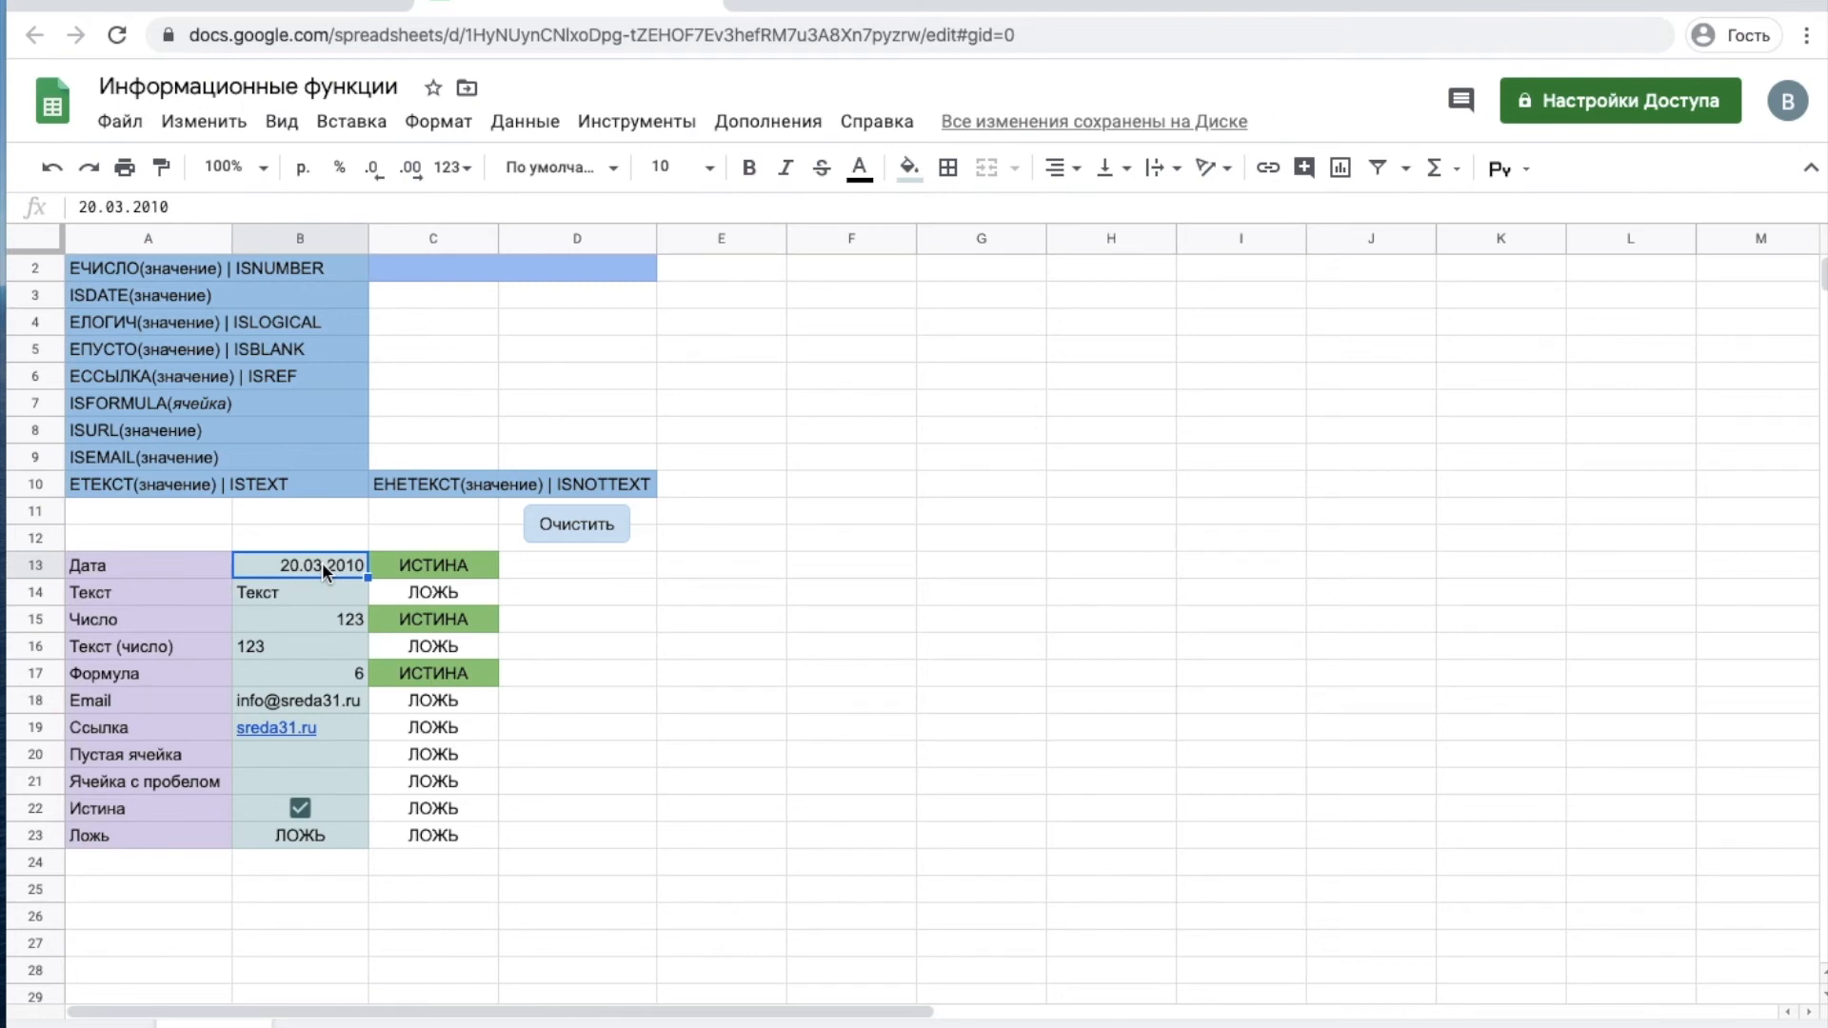
- Apply the Число number format to the date in B13
{"action": "left_click", "coordinate": [438, 121]}
{"action": "mouse_move", "coordinate": [523, 125]}
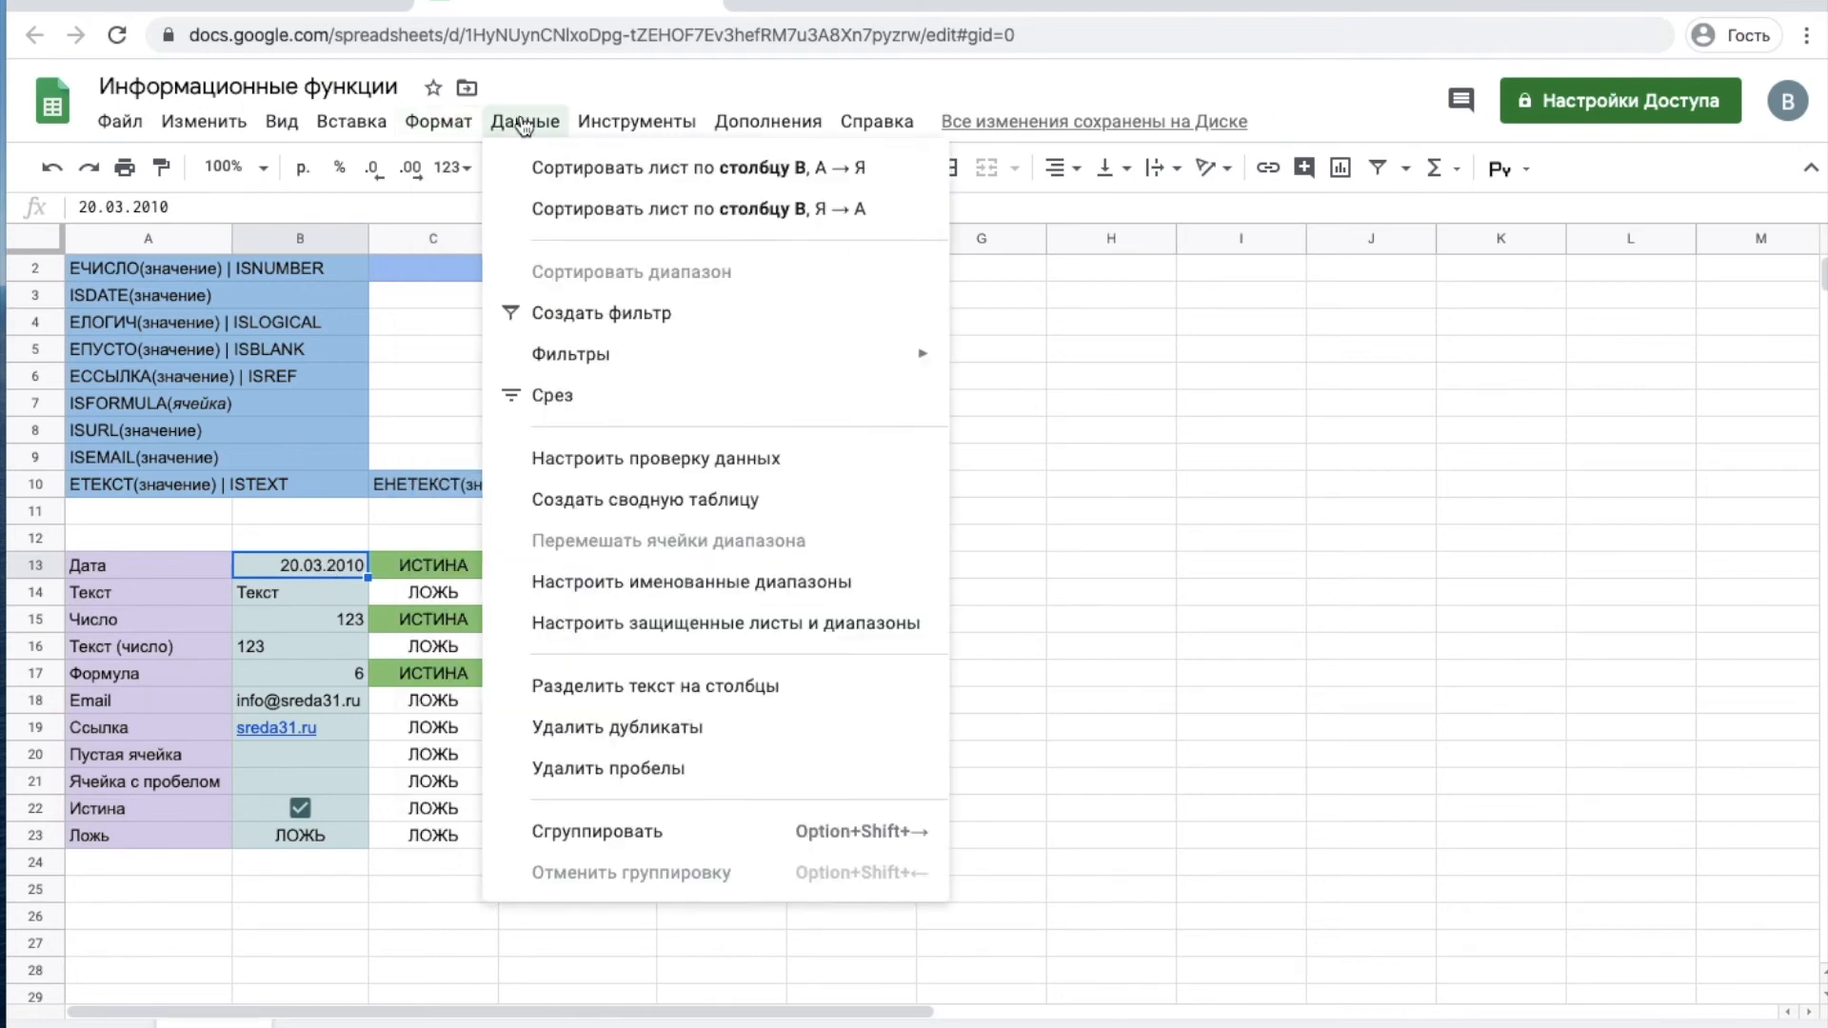
{"action": "mouse_move", "coordinate": [438, 121]}
{"action": "mouse_move", "coordinate": [473, 249]}
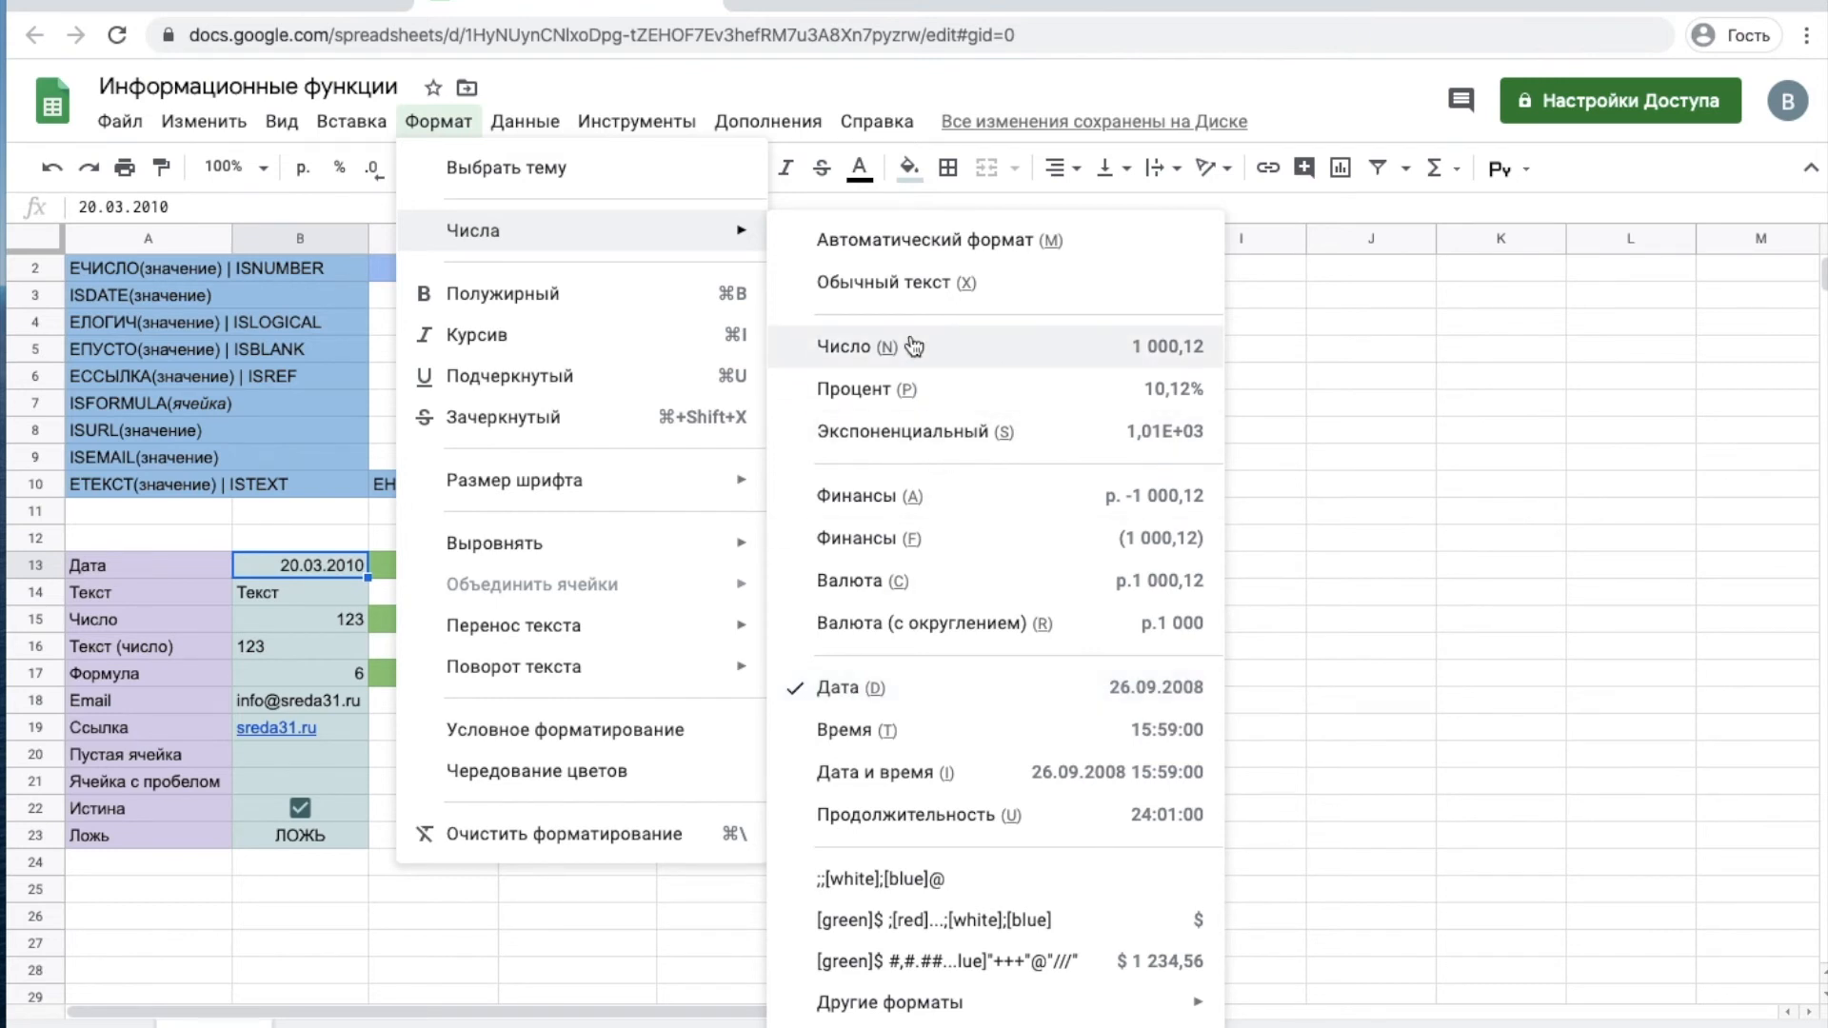
{"action": "left_click", "coordinate": [866, 351]}
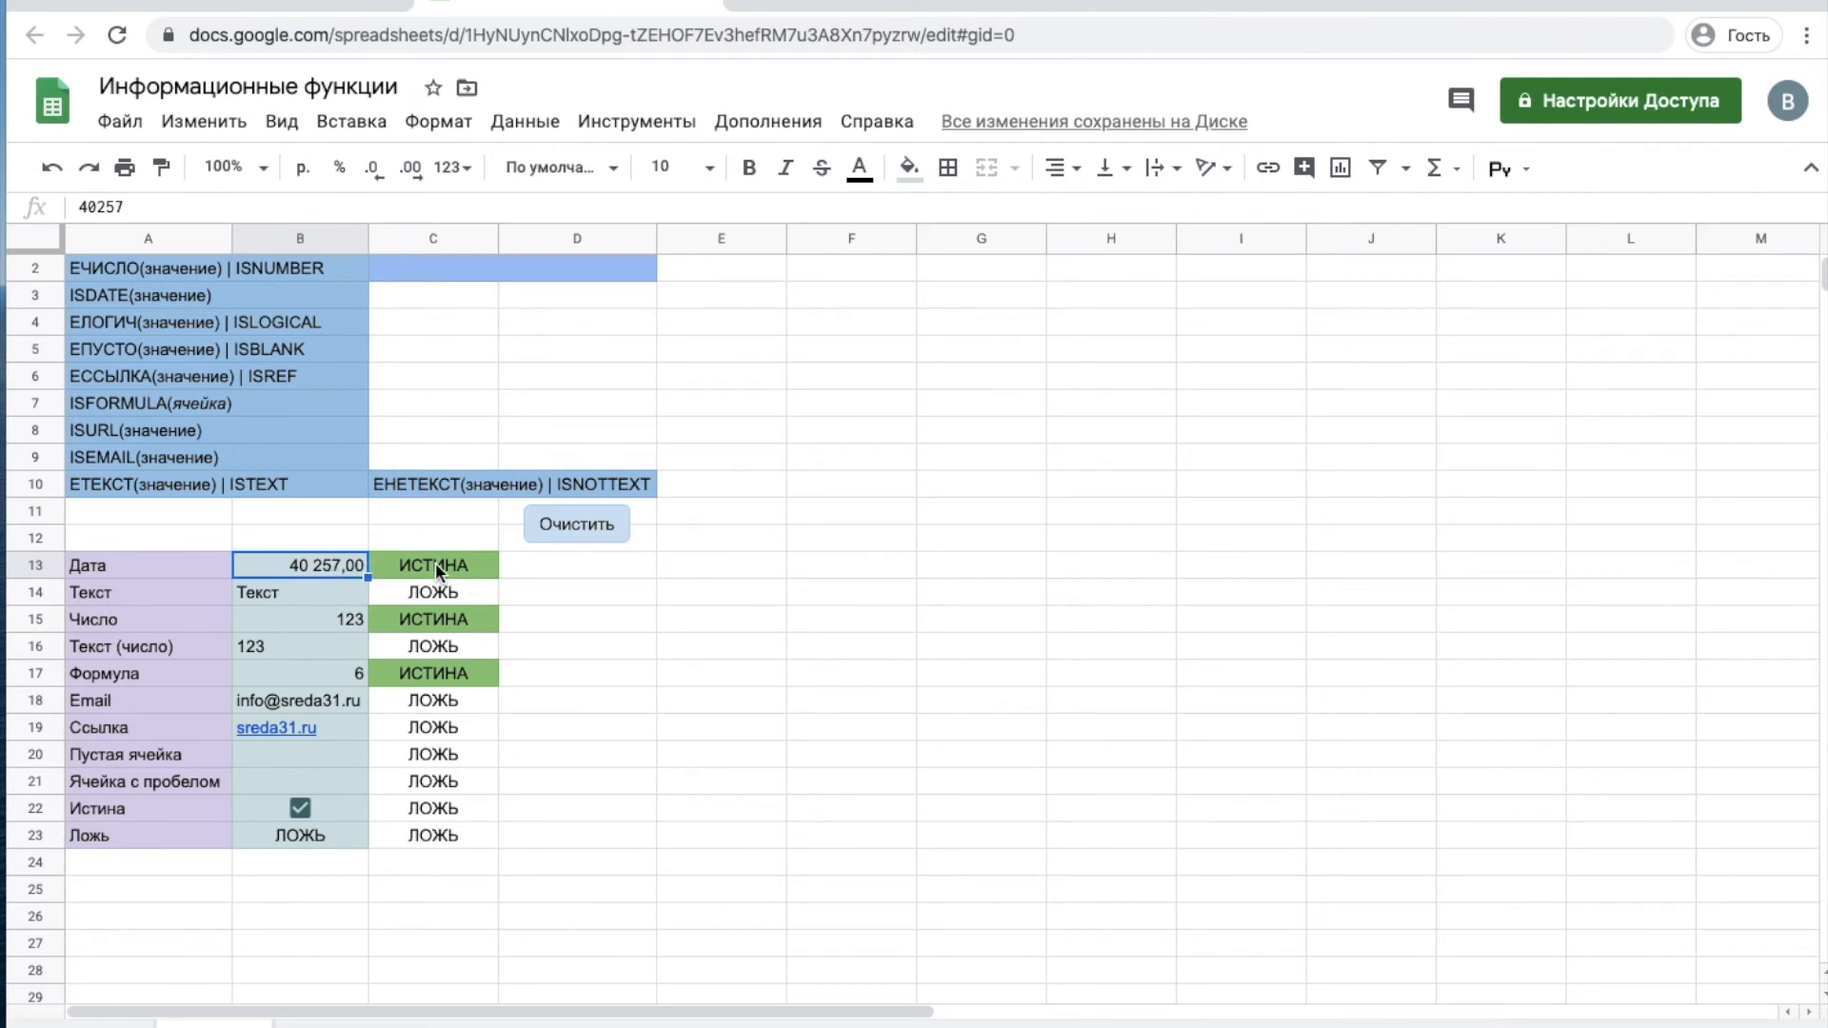
- Change the format of B13 back to Дата
{"action": "left_click", "coordinate": [504, 134]}
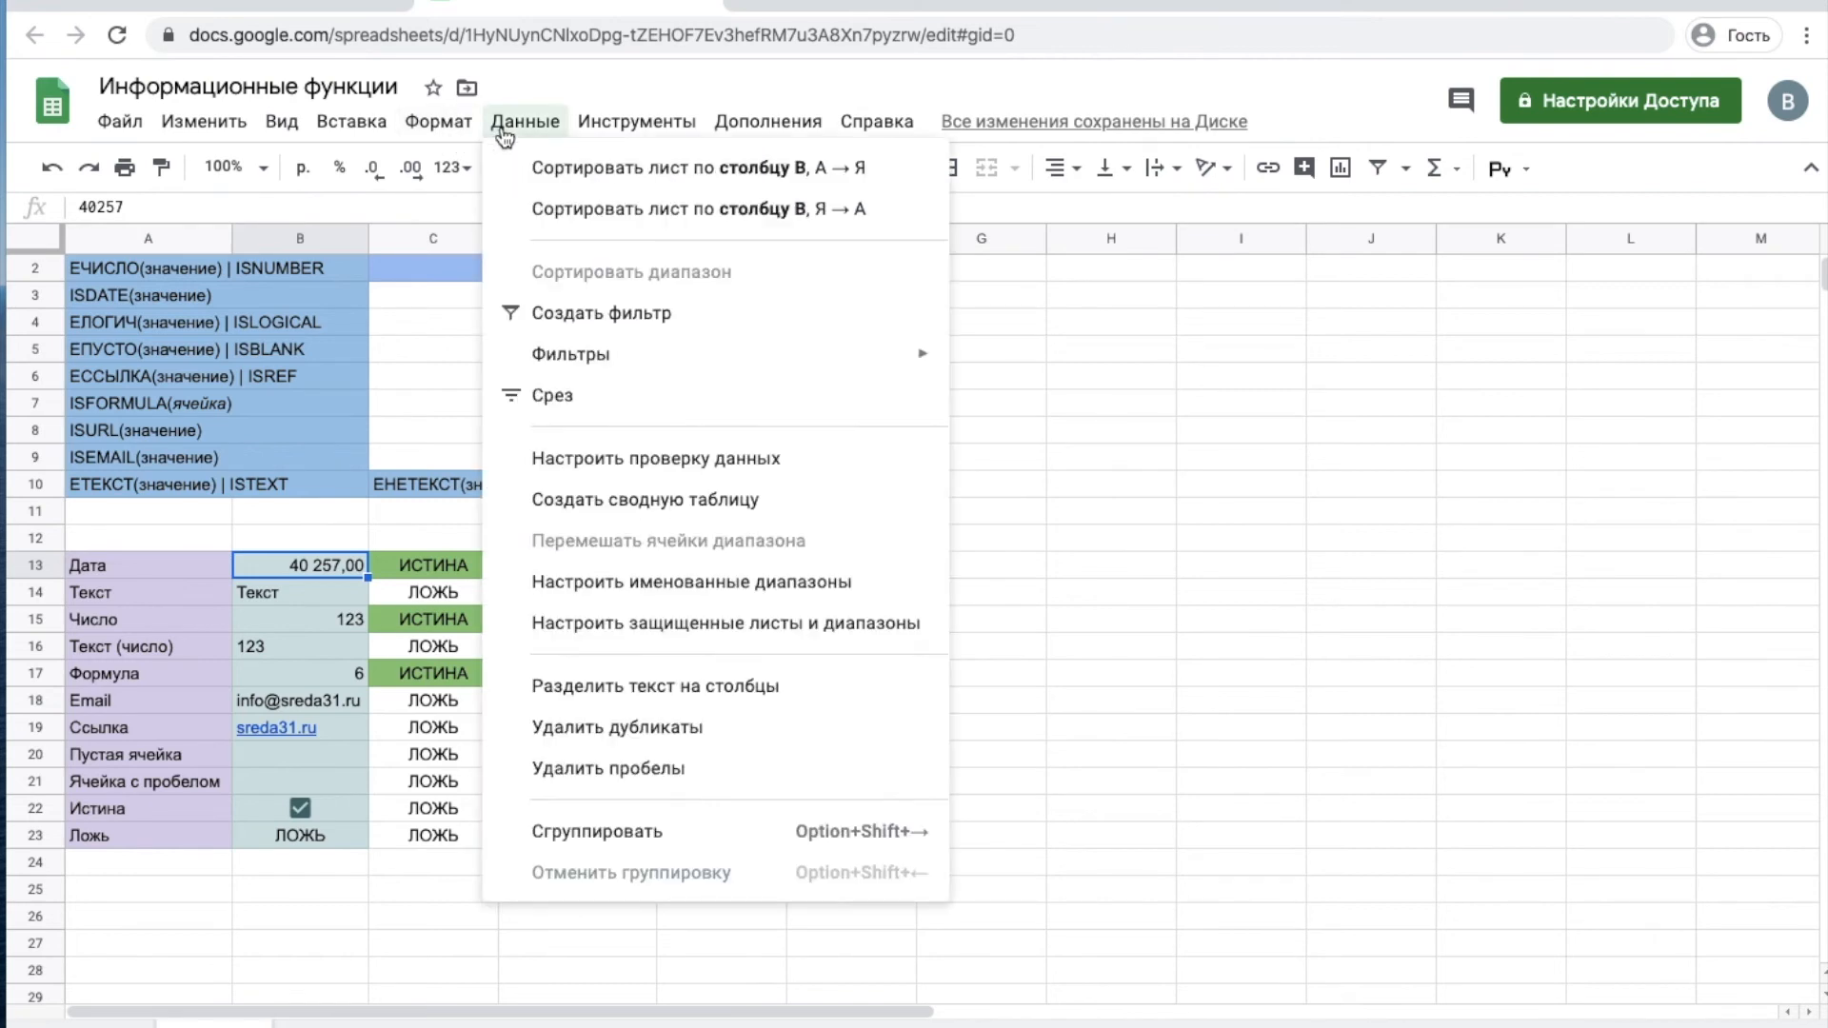
{"action": "mouse_move", "coordinate": [741, 234]}
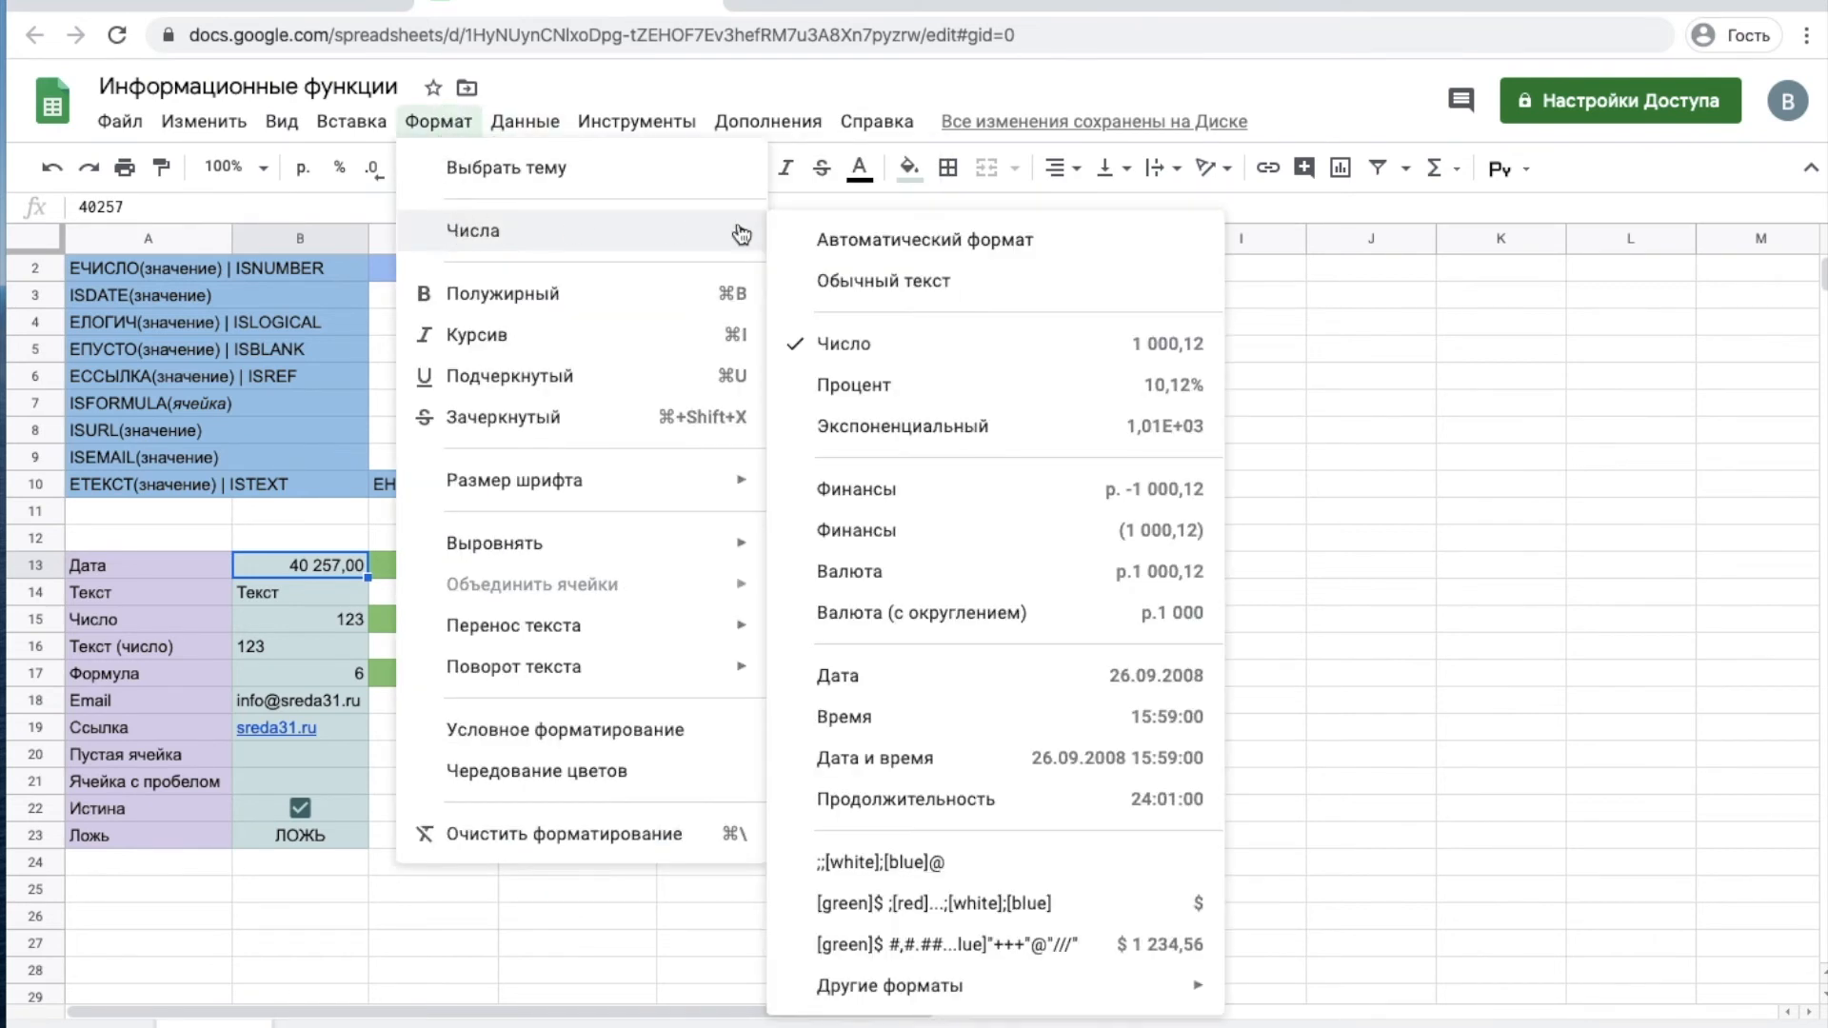
{"action": "left_click", "coordinate": [914, 681]}
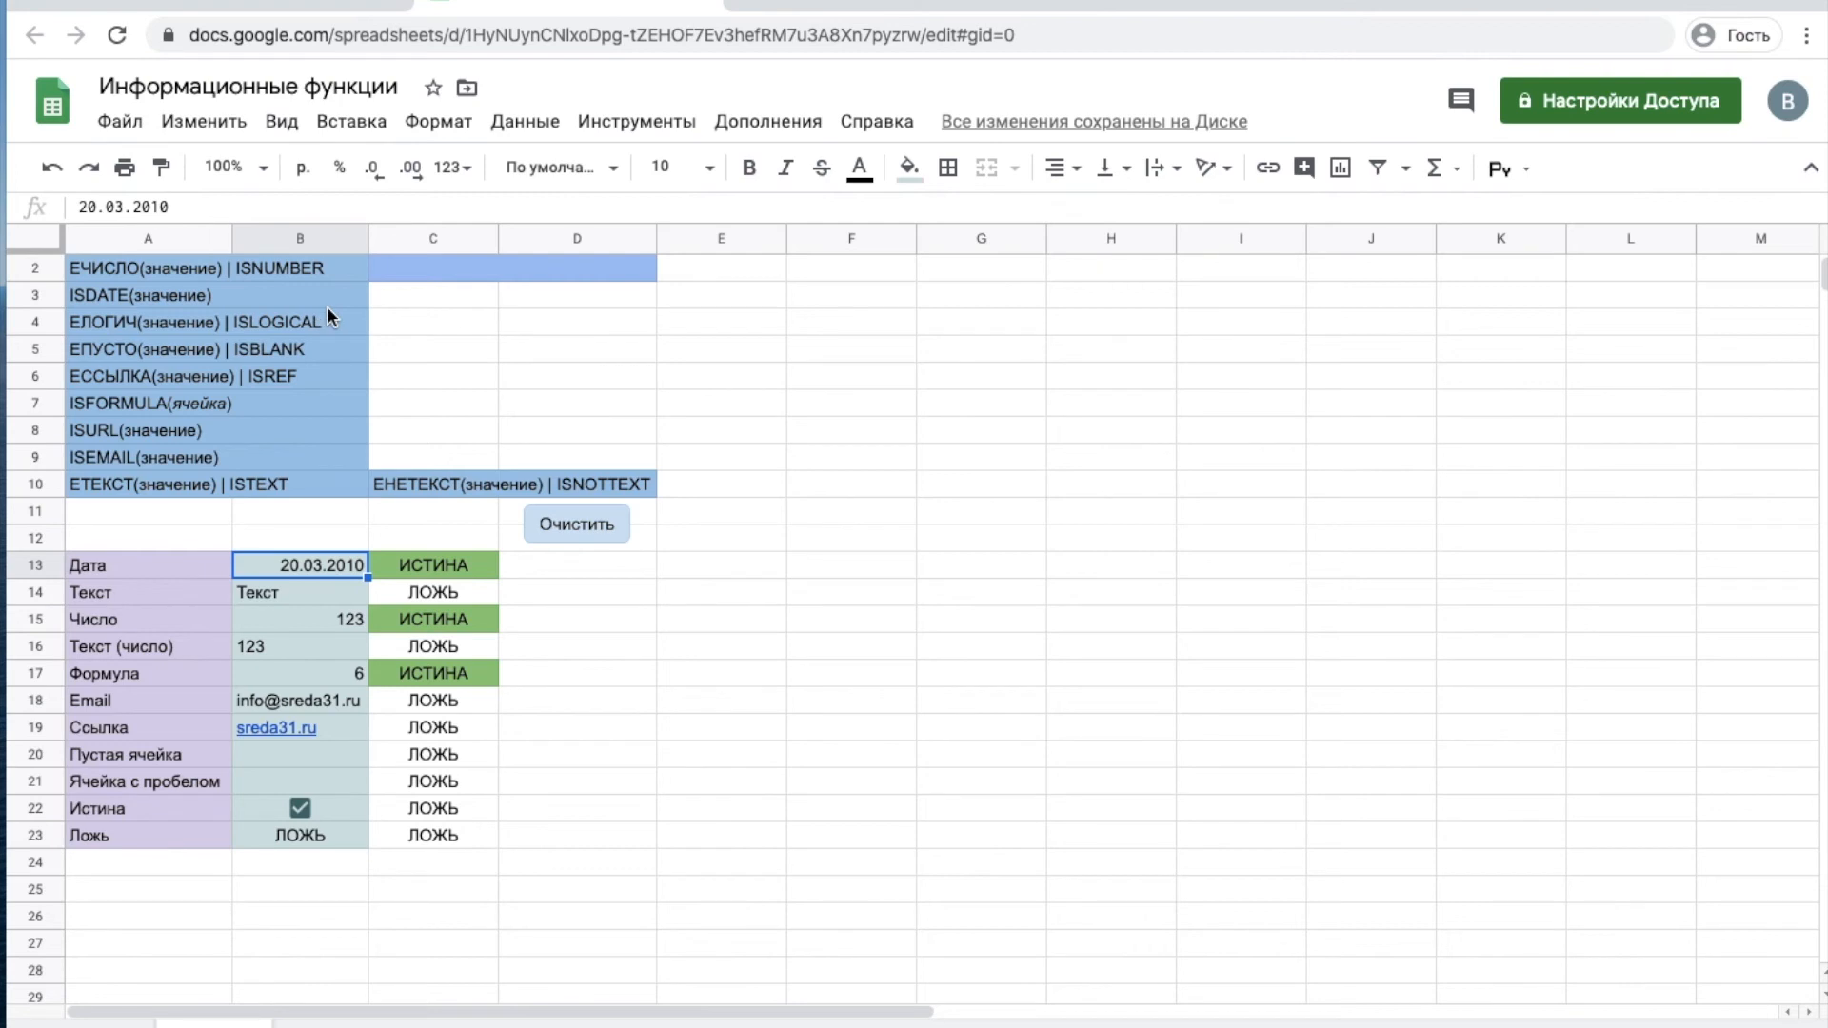
- Compare the ЕТЕКСТ and ЕНЕТЕКСТ headings in row 10 with ЕЧИСЛО in row 2, and select the ЕЧЁТН heading in row 1
{"action": "left_click", "coordinate": [421, 274]}
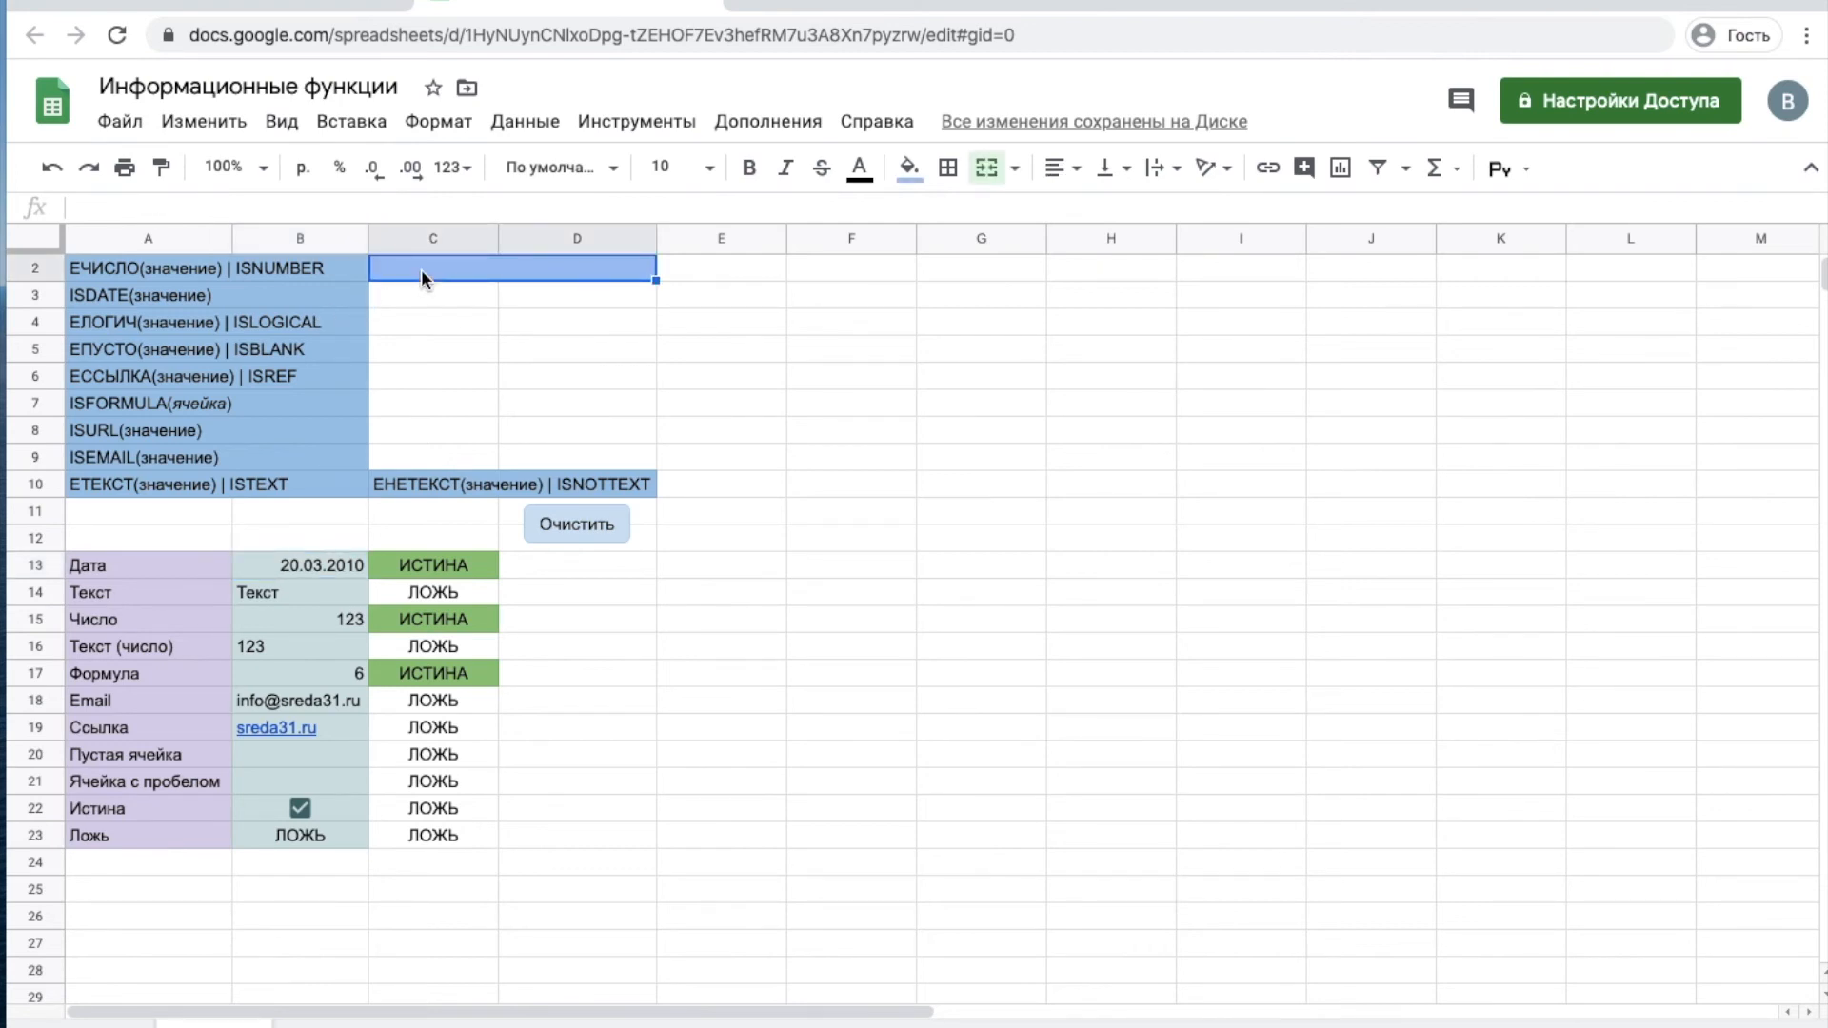
{"action": "left_click", "coordinate": [99, 487]}
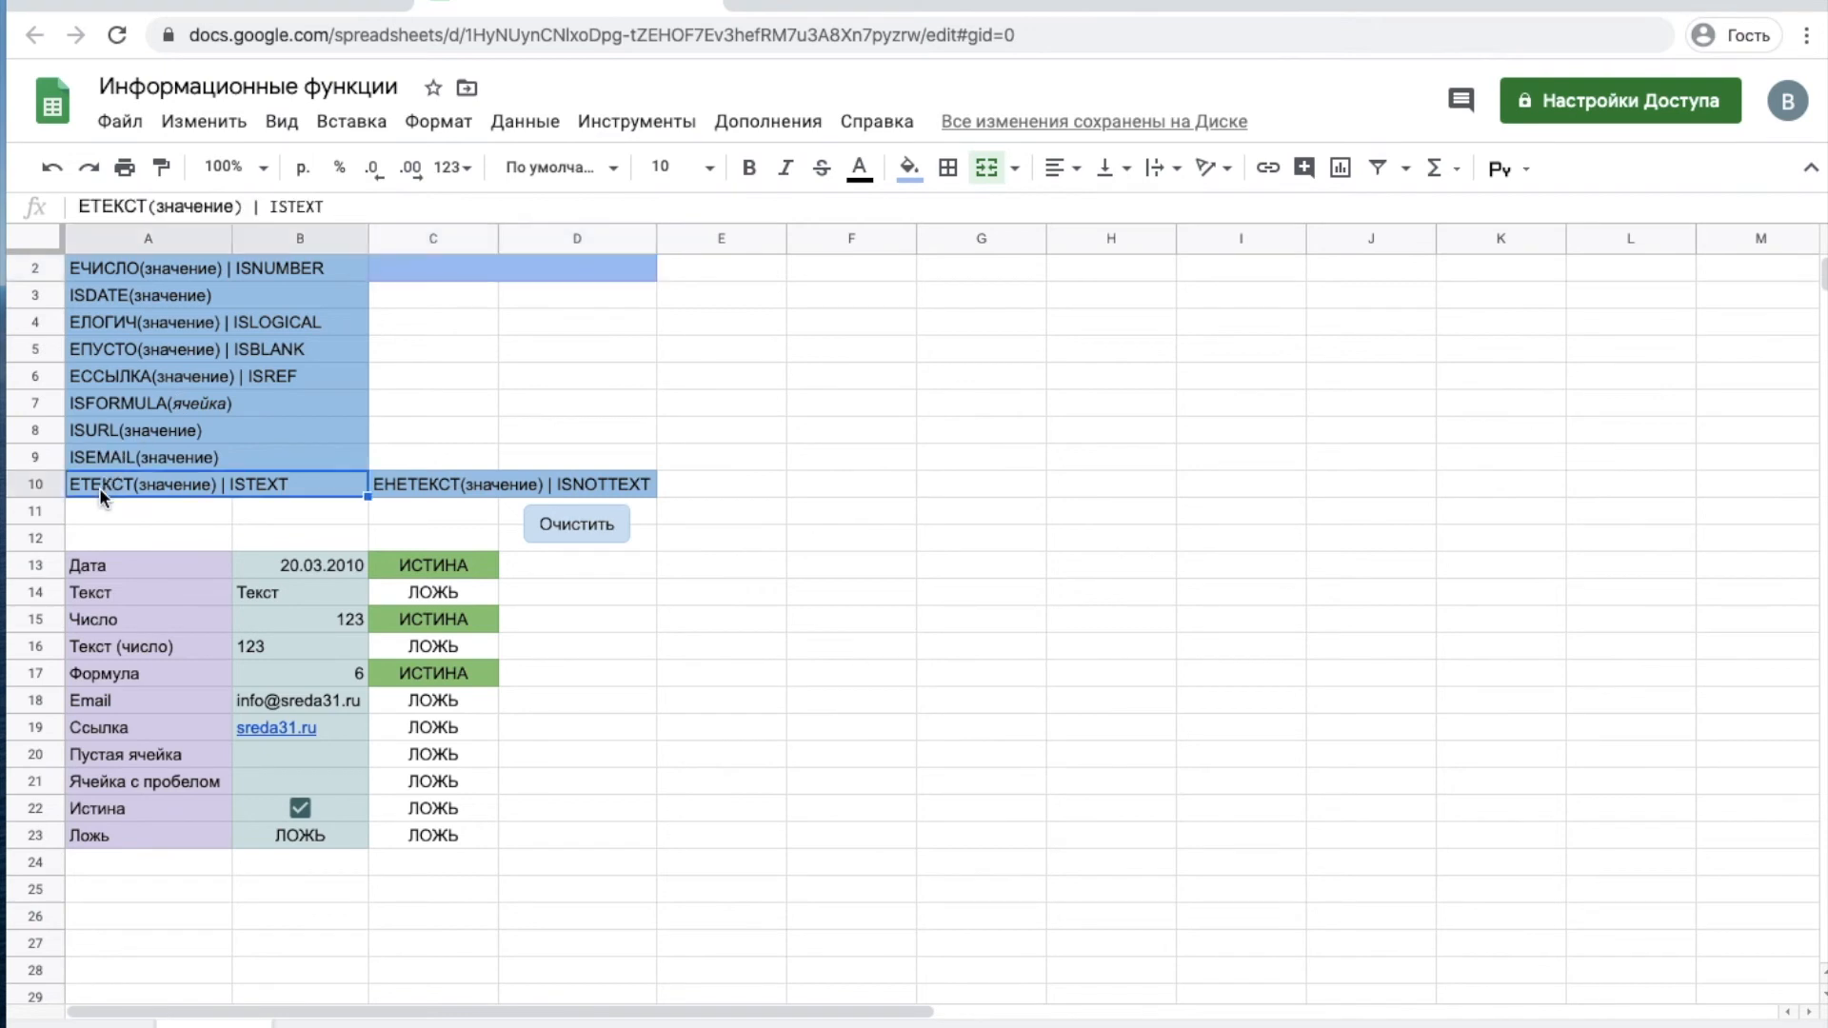
{"action": "left_click", "coordinate": [409, 492]}
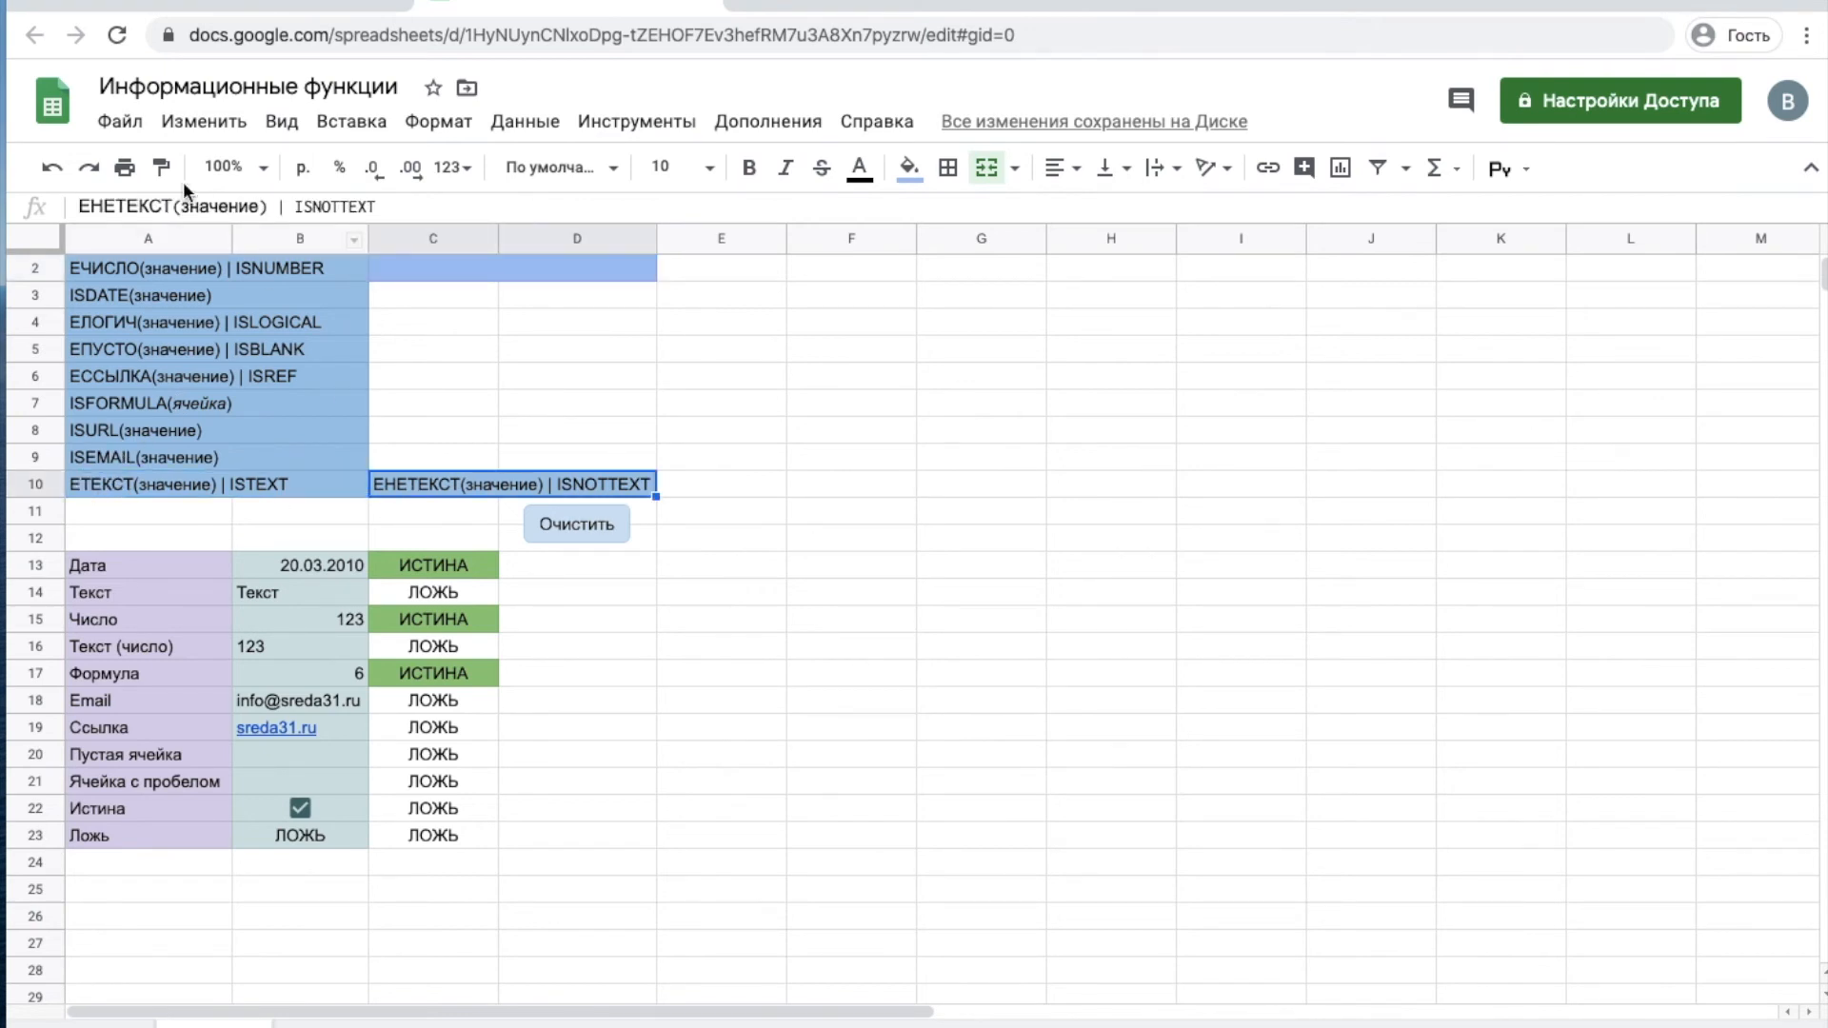
{"action": "left_click", "coordinate": [103, 269]}
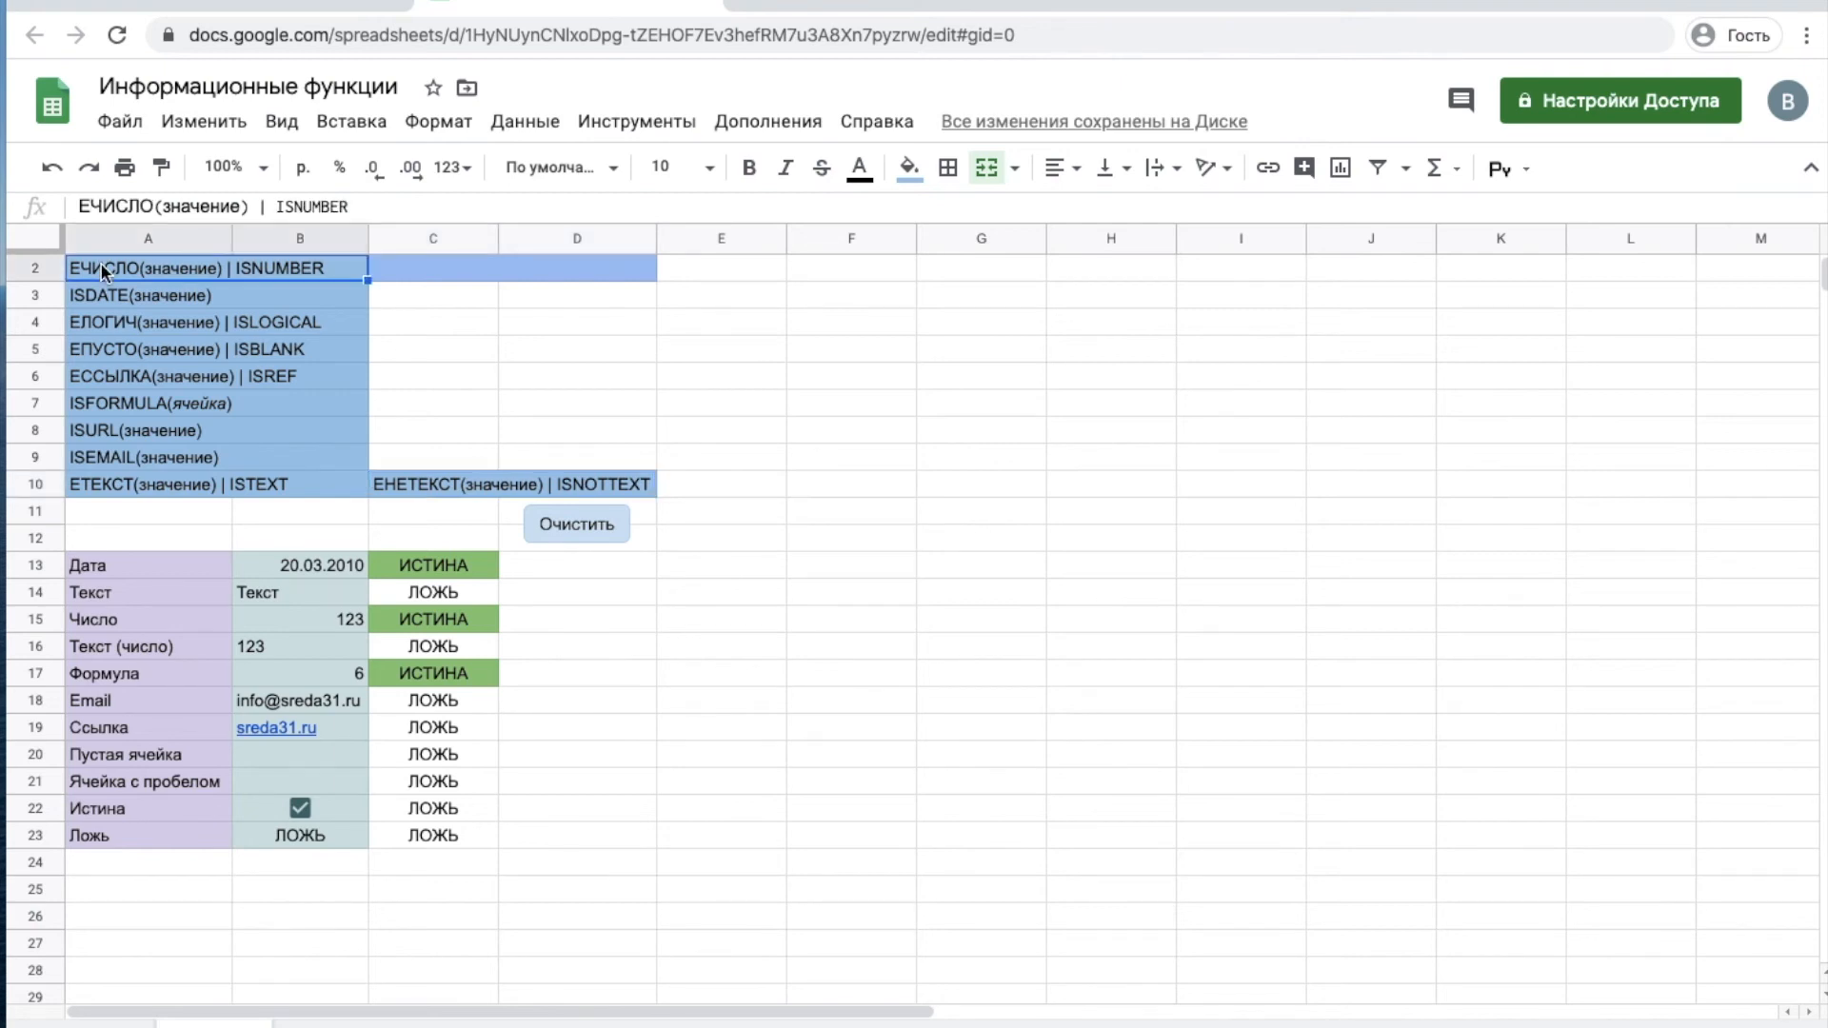
{"action": "key", "text": "Up"}
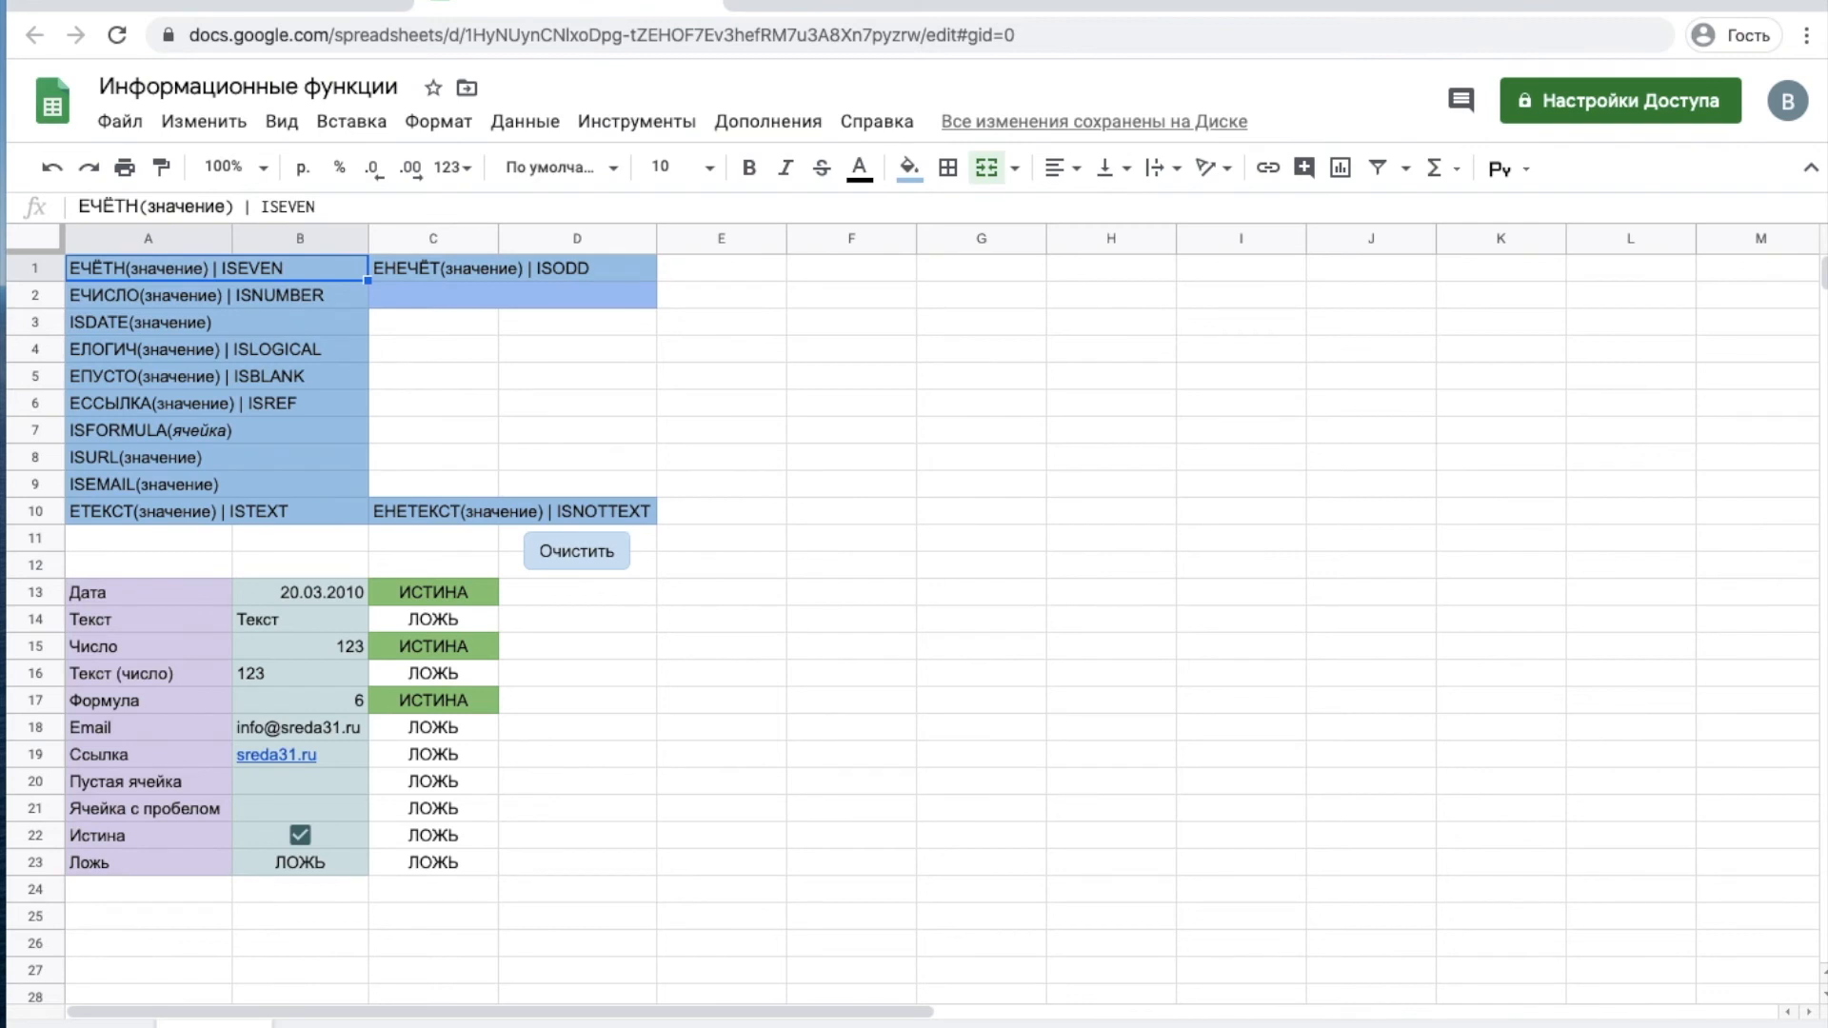
- Clear the ЕЧИСЛО results from column C and enter =ЕЧЁТН(B13) in C13
{"action": "left_click", "coordinate": [585, 554]}
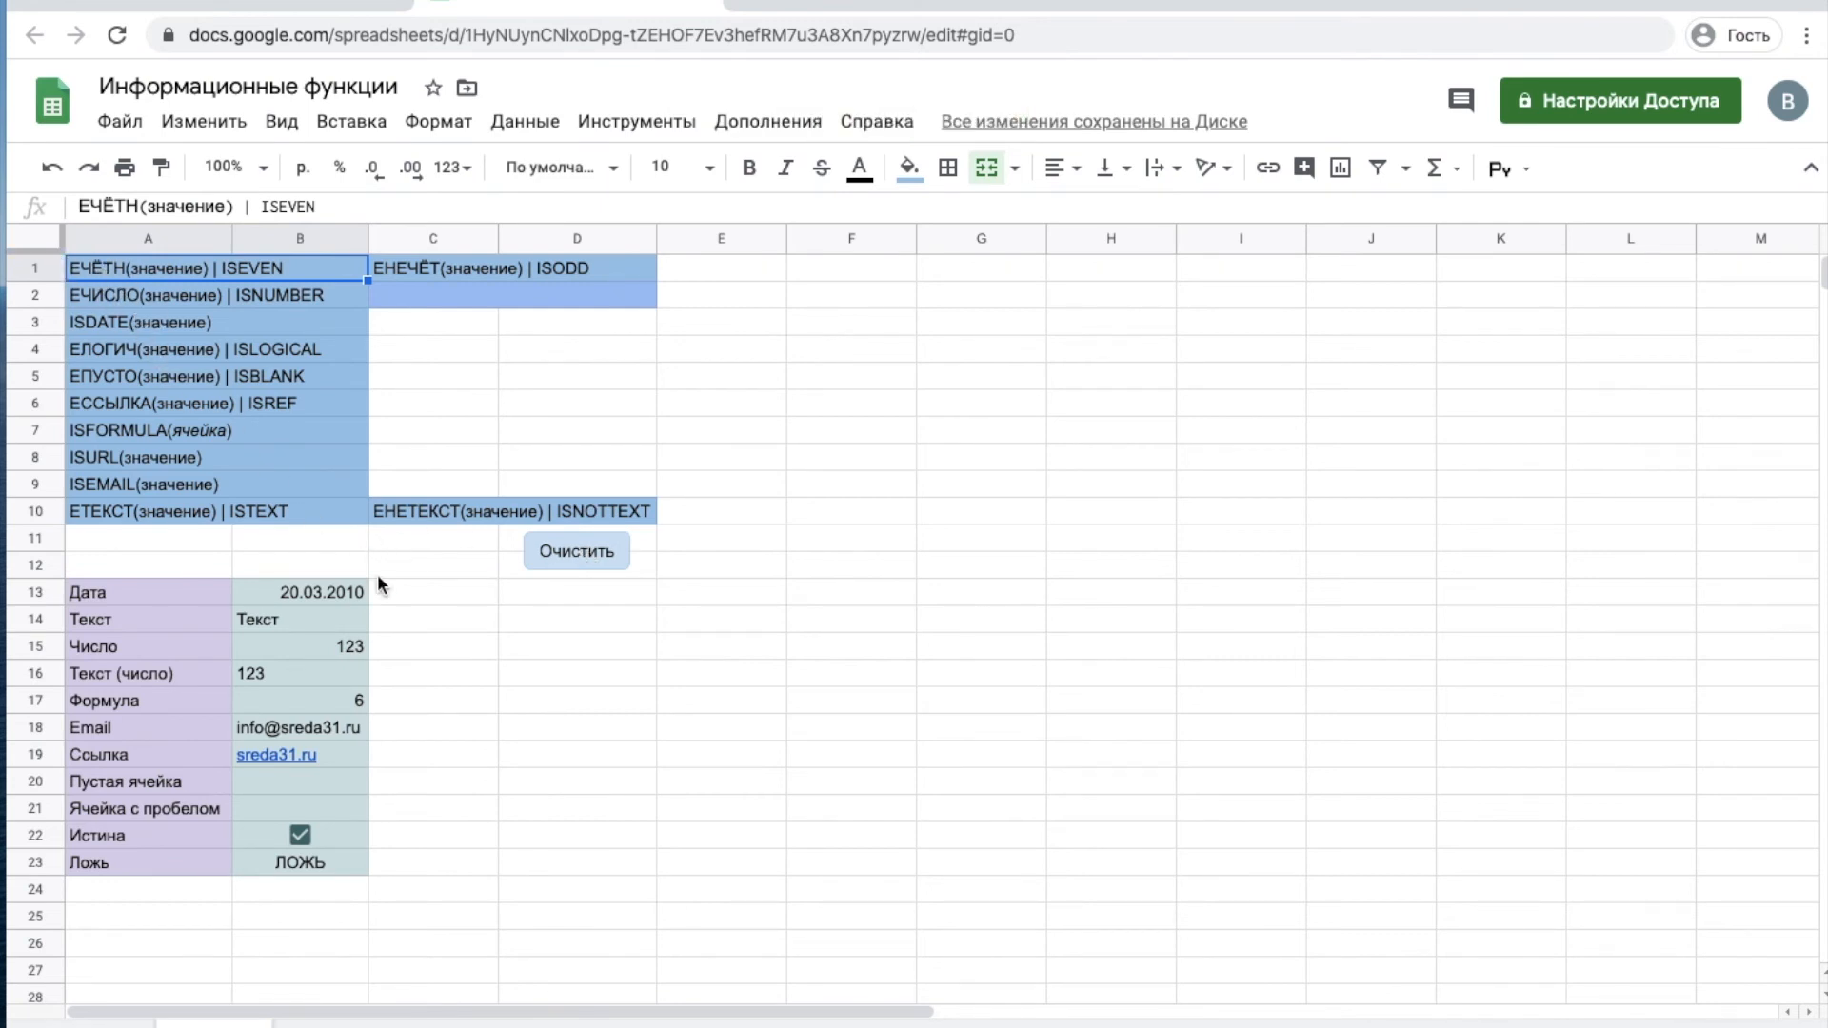
{"action": "left_click", "coordinate": [461, 595]}
{"action": "type", "text": "=еч"}
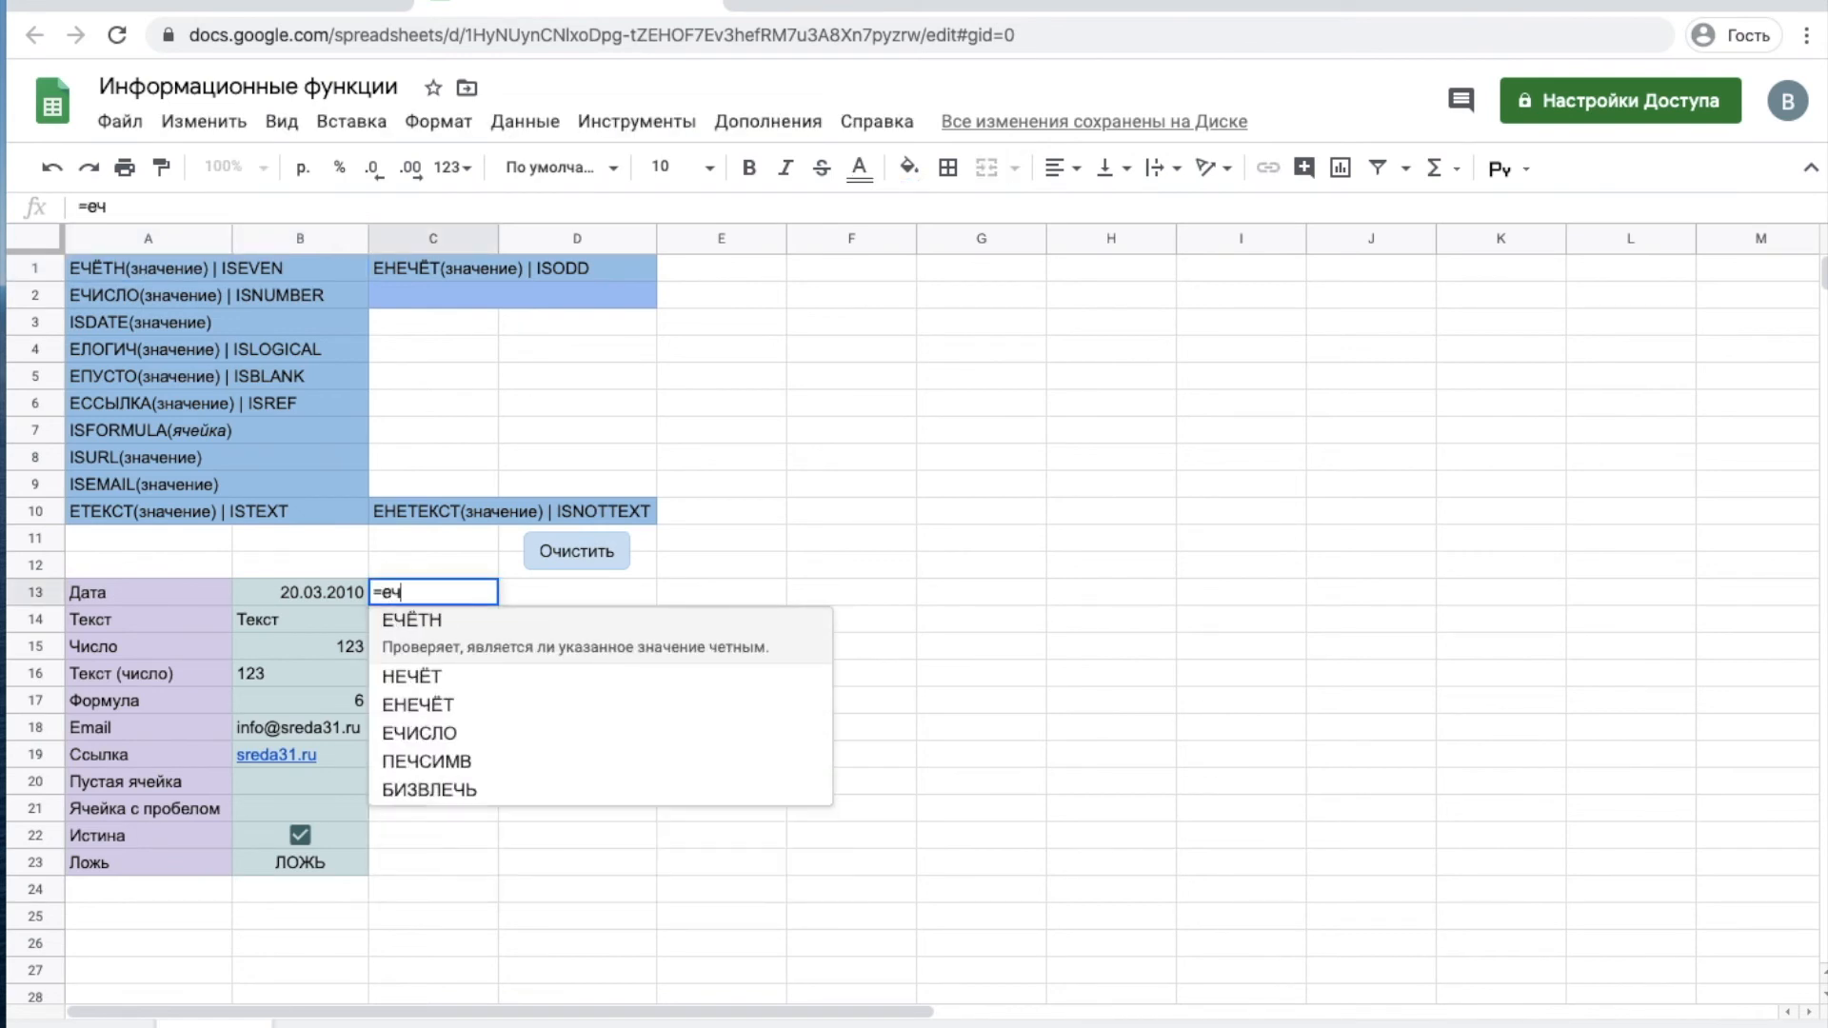
{"action": "left_click", "coordinate": [422, 644]}
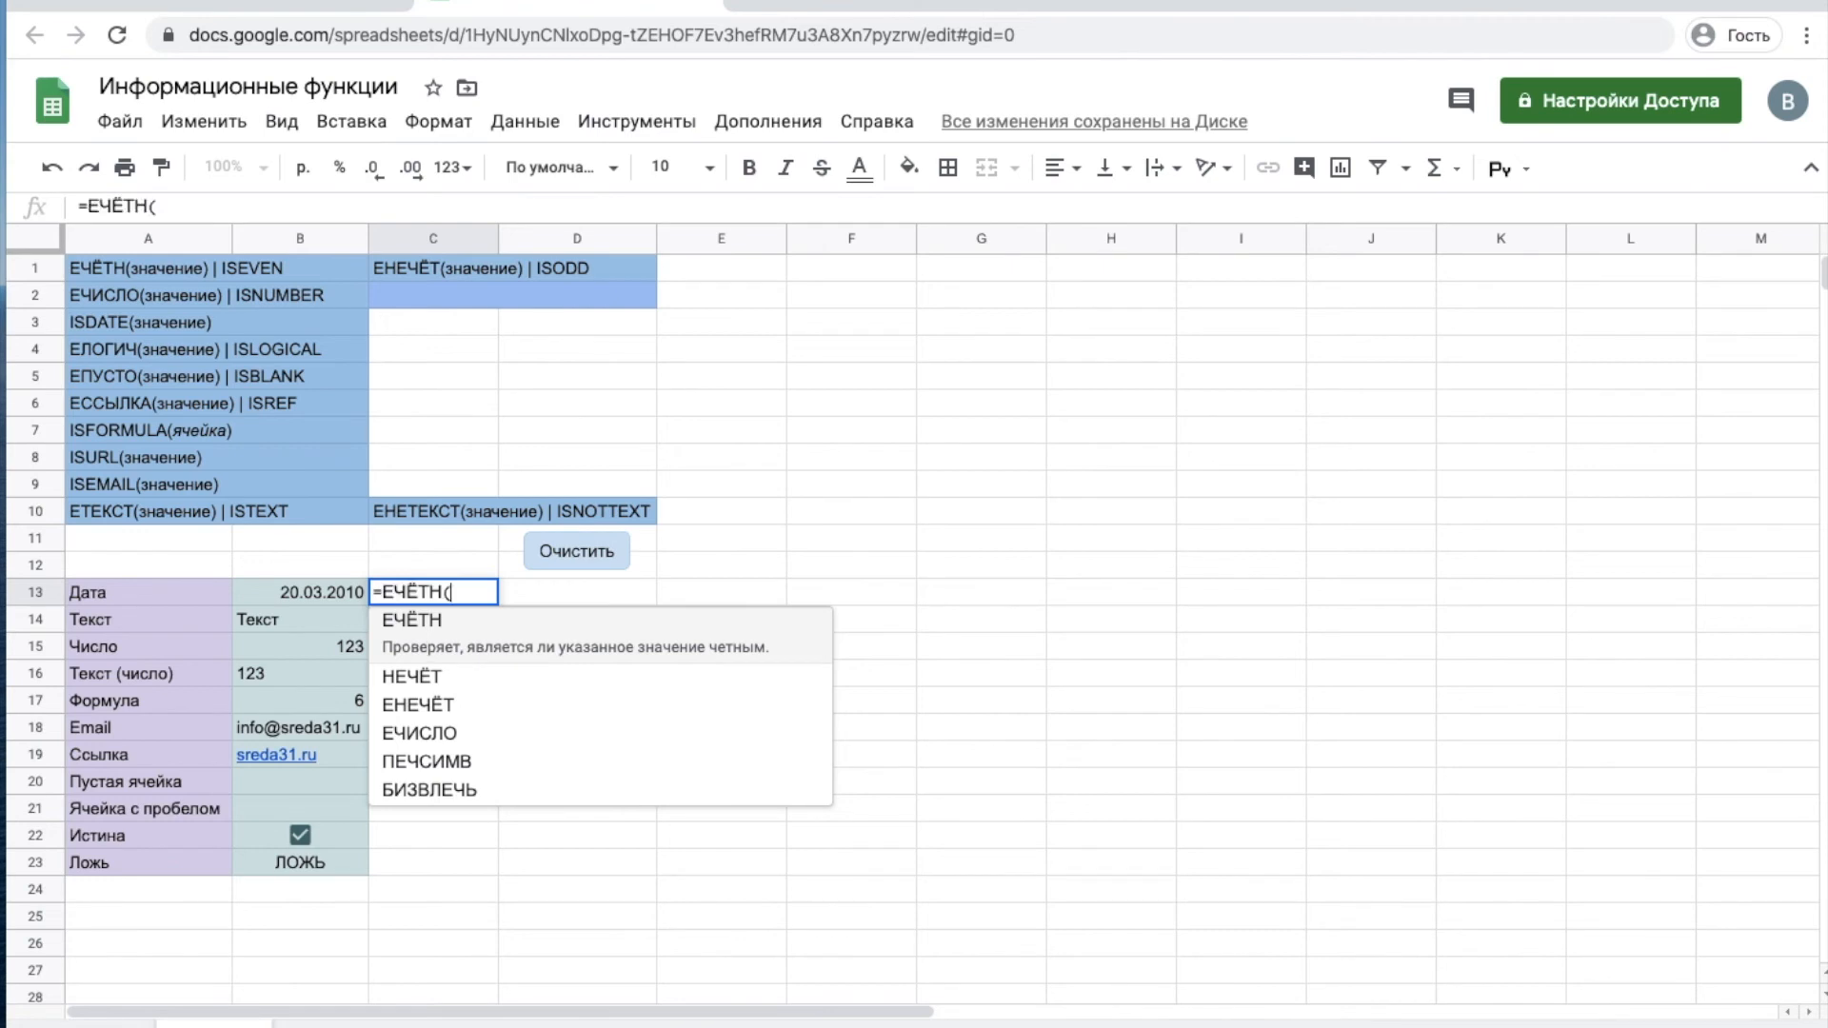
{"action": "left_click", "coordinate": [318, 594]}
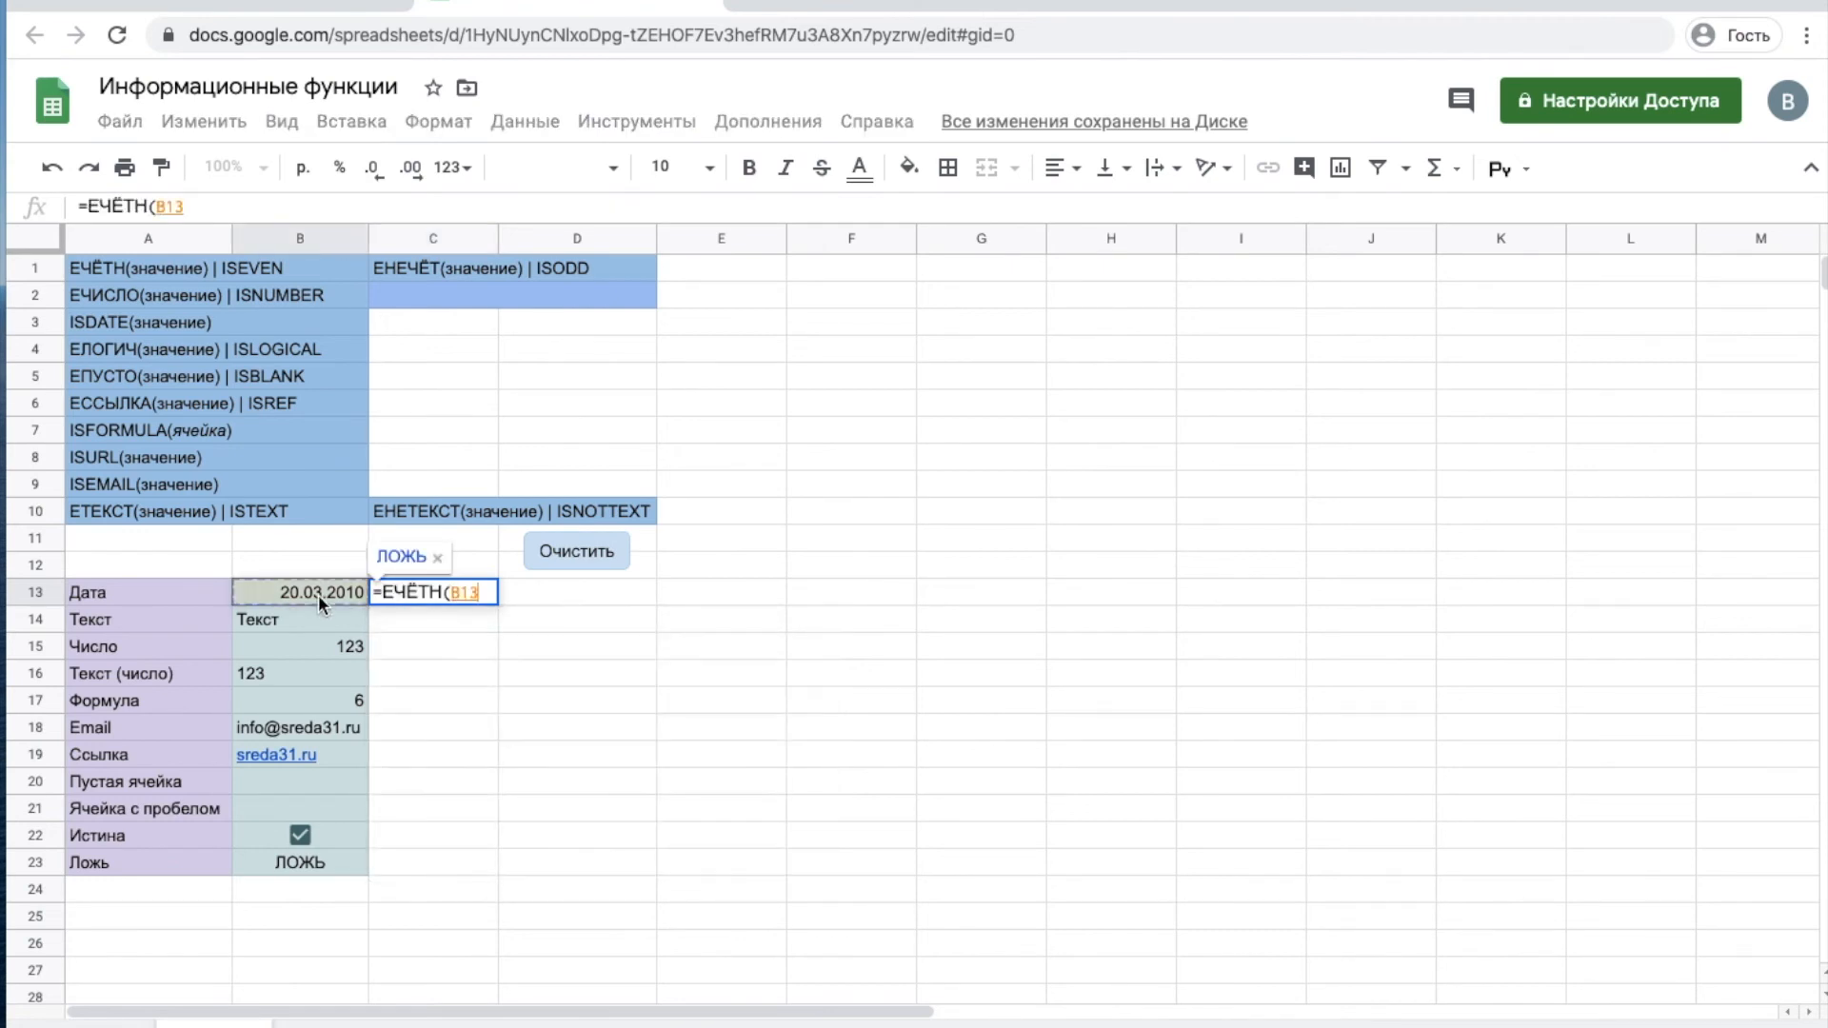
{"action": "type", "text": ")"}
{"action": "key", "text": "Return"}
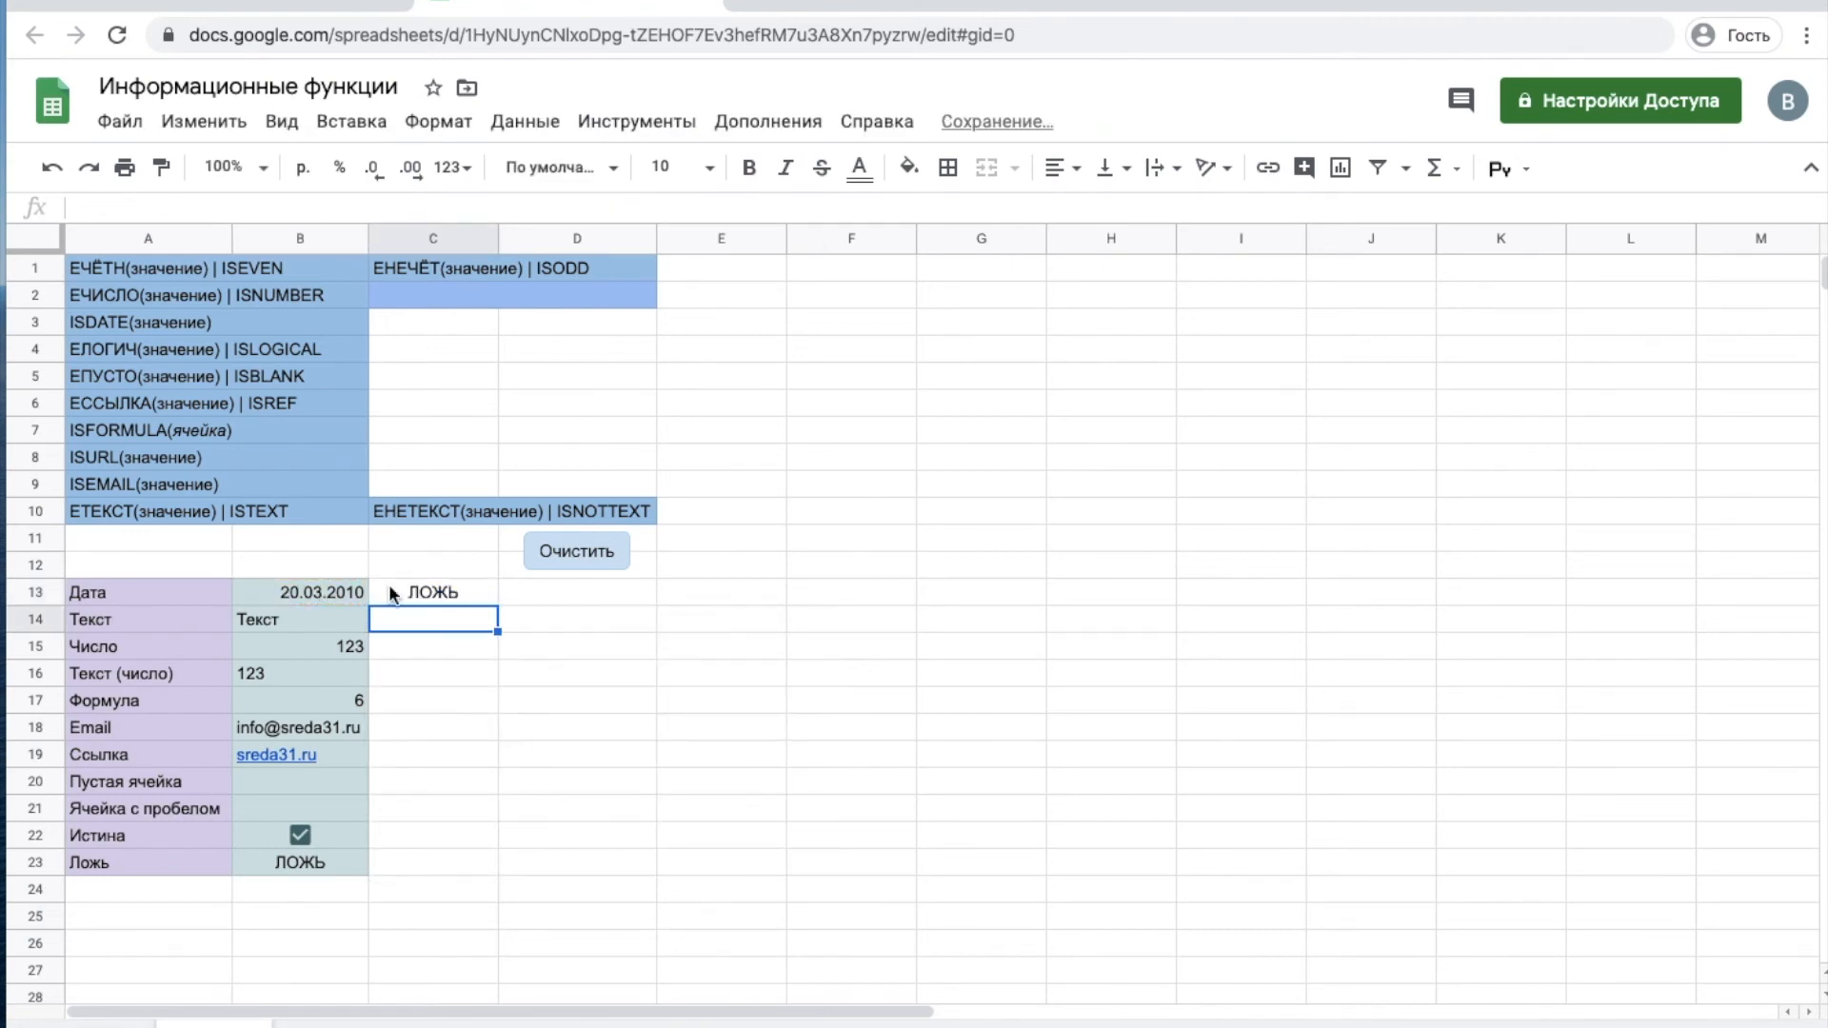
- Fill the ЕЧЁТН formula from C13 down to C23 and read the error note on C21
{"action": "left_click", "coordinate": [447, 595]}
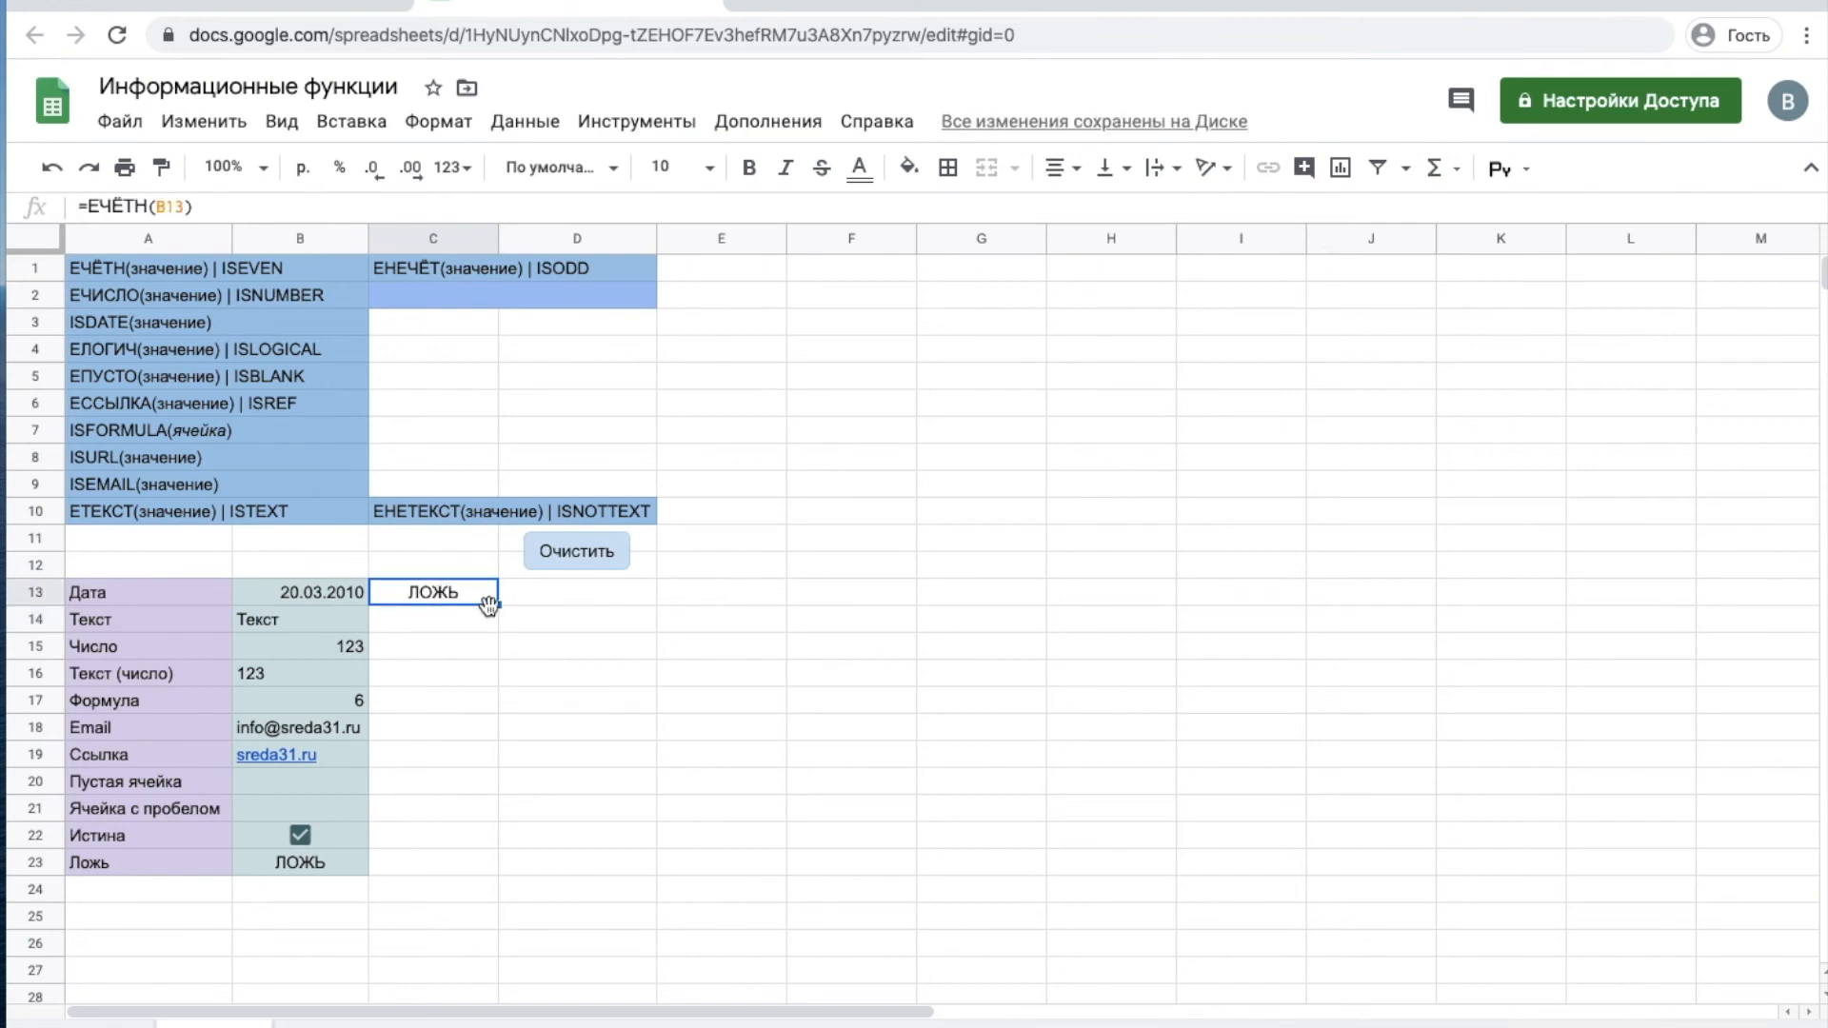
{"action": "left_click_drag", "start_coordinate": [498, 606], "coordinate": [482, 865]}
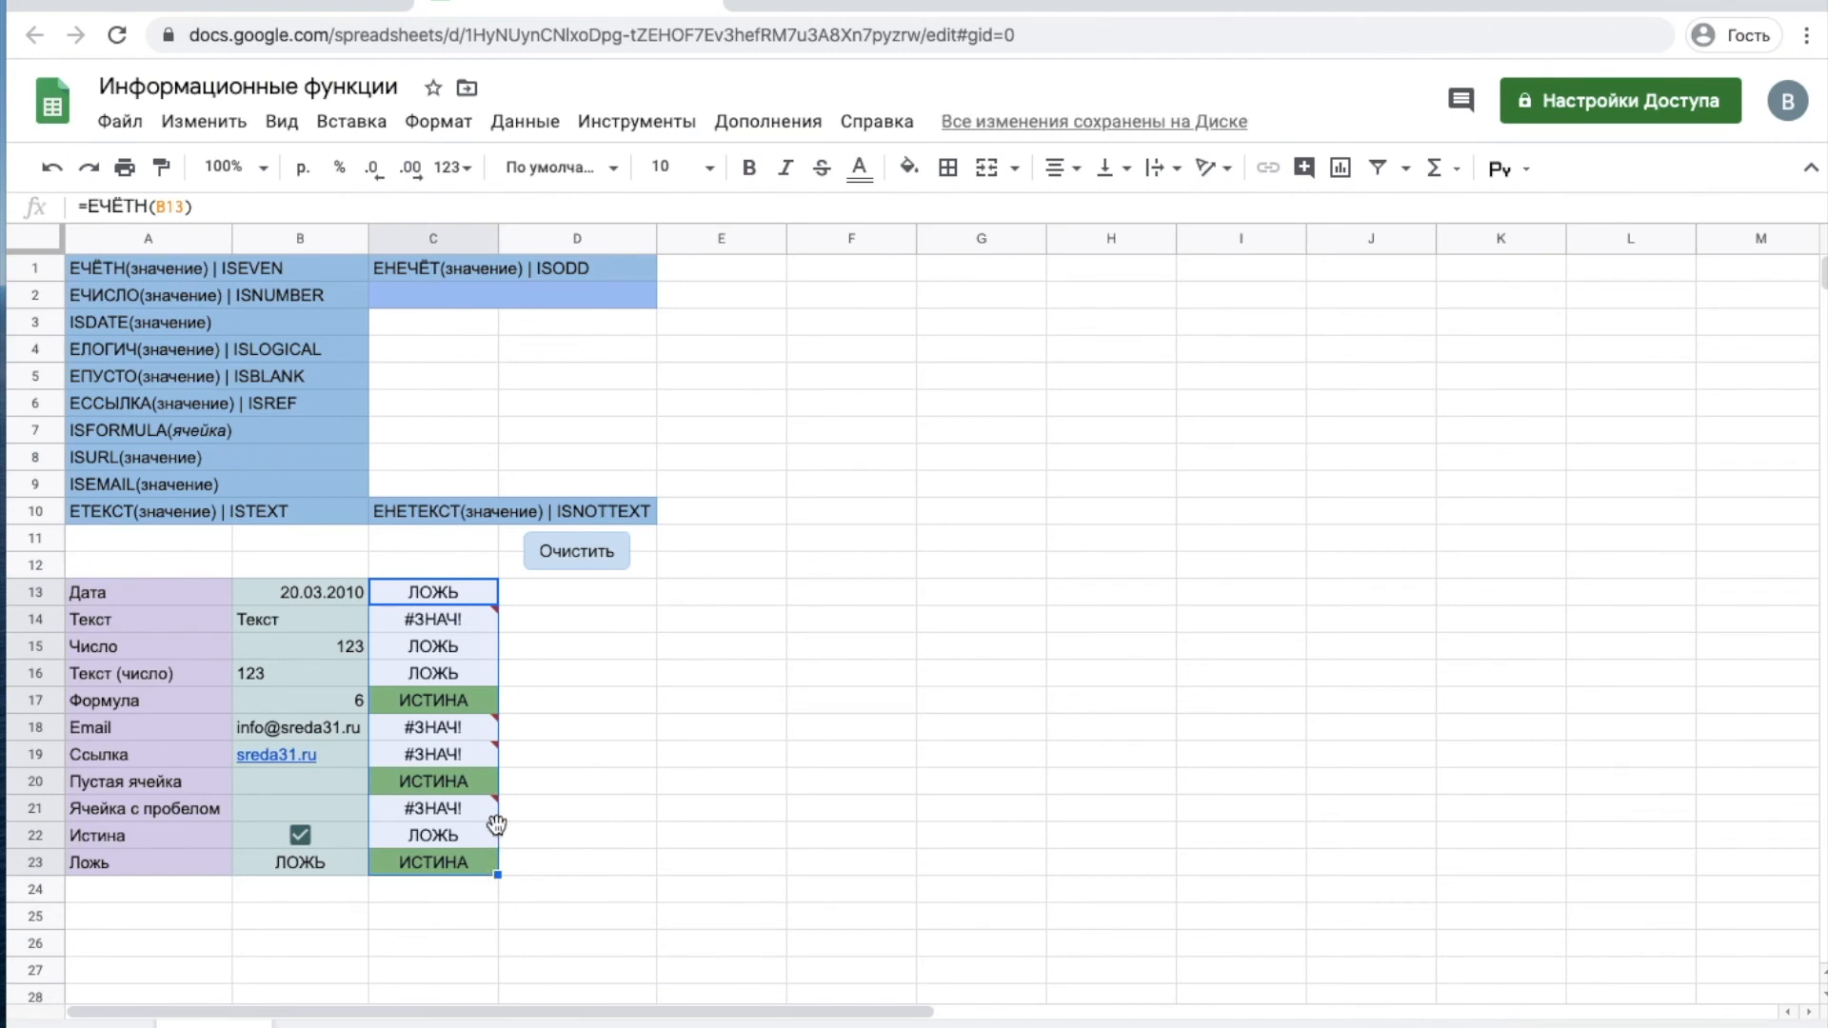
{"action": "mouse_move", "coordinate": [433, 814]}
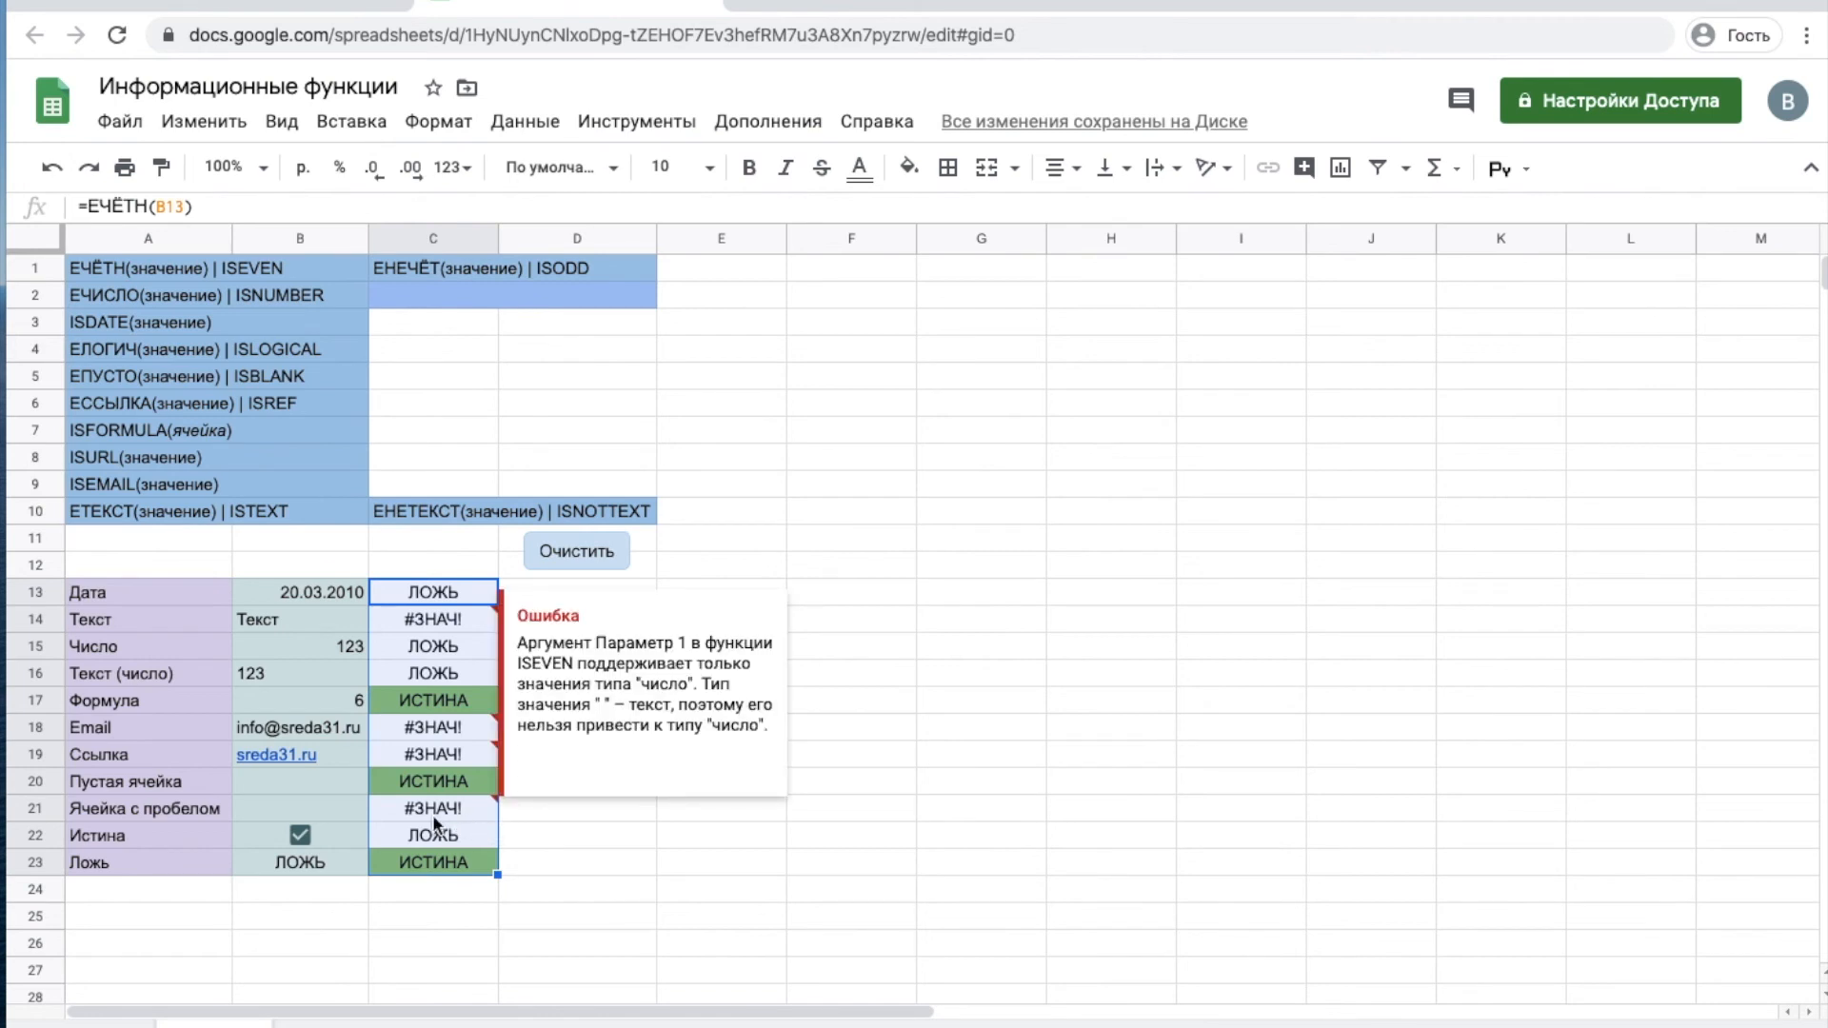
- Compare the ЕЧЁТН result in C17 with its formula in B17, and check the result in C13
{"action": "left_click", "coordinate": [432, 702]}
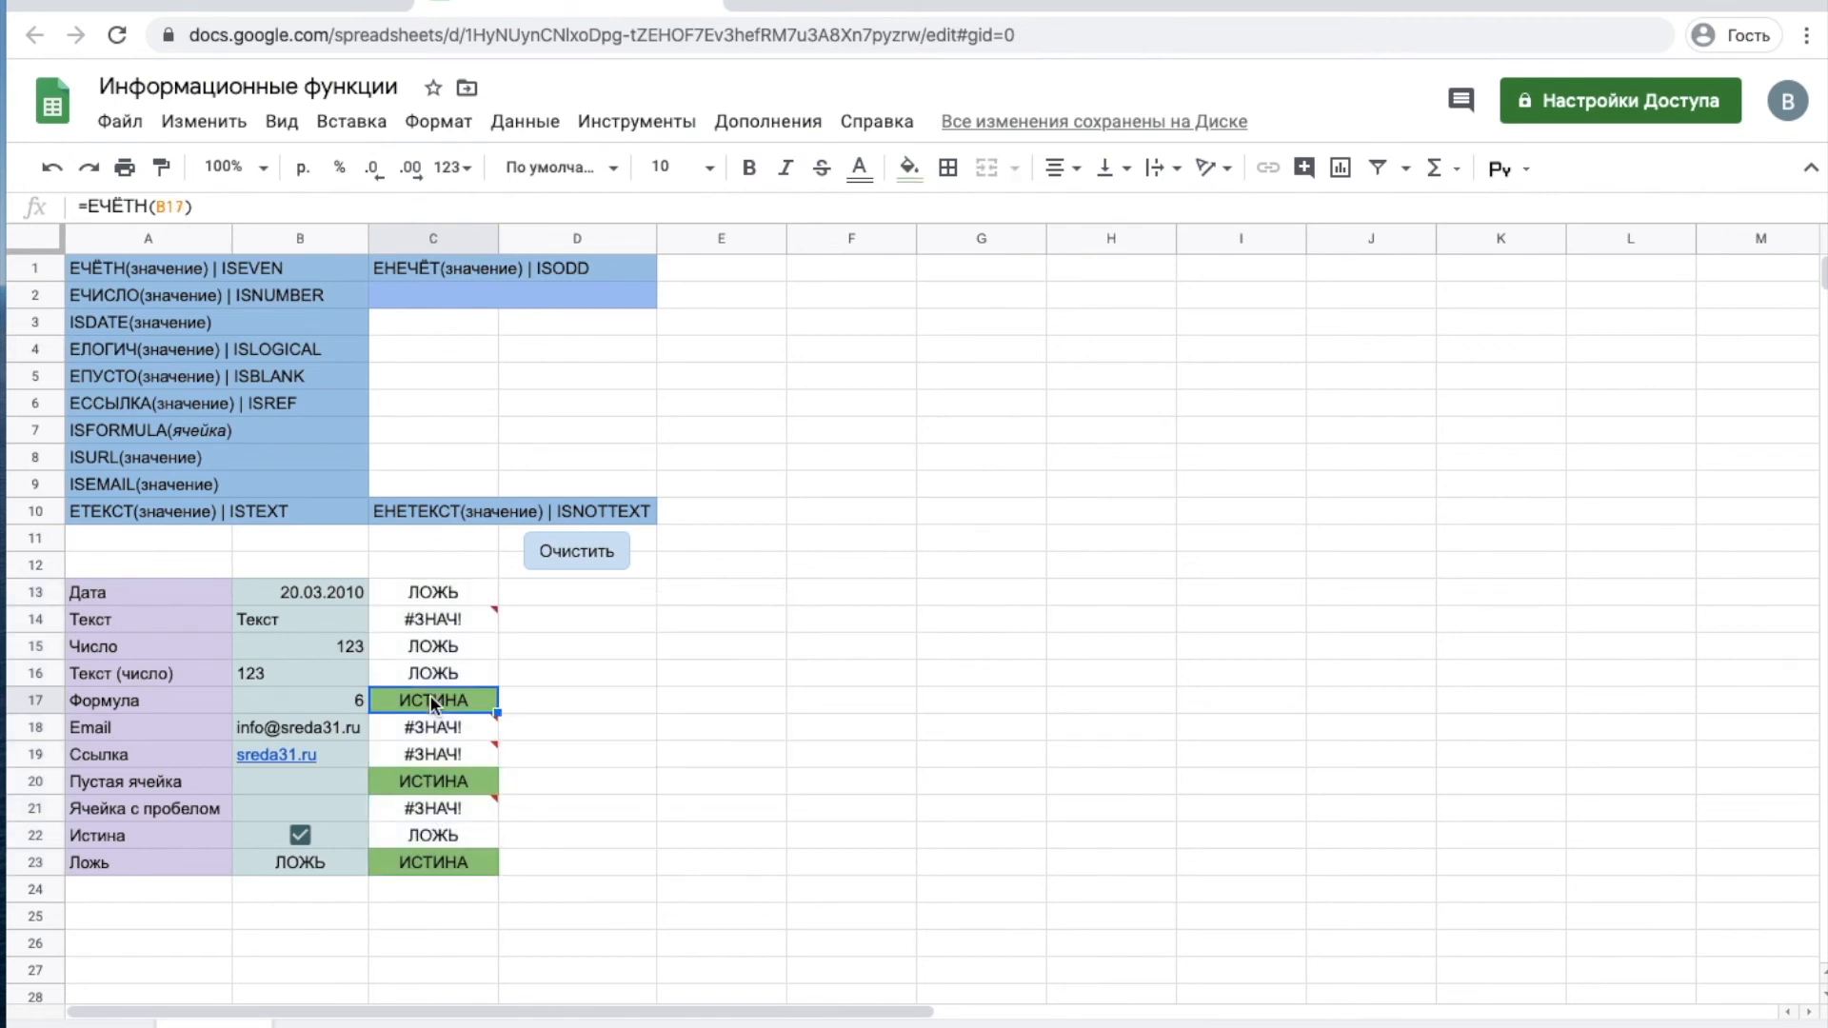
{"action": "left_click", "coordinate": [348, 705]}
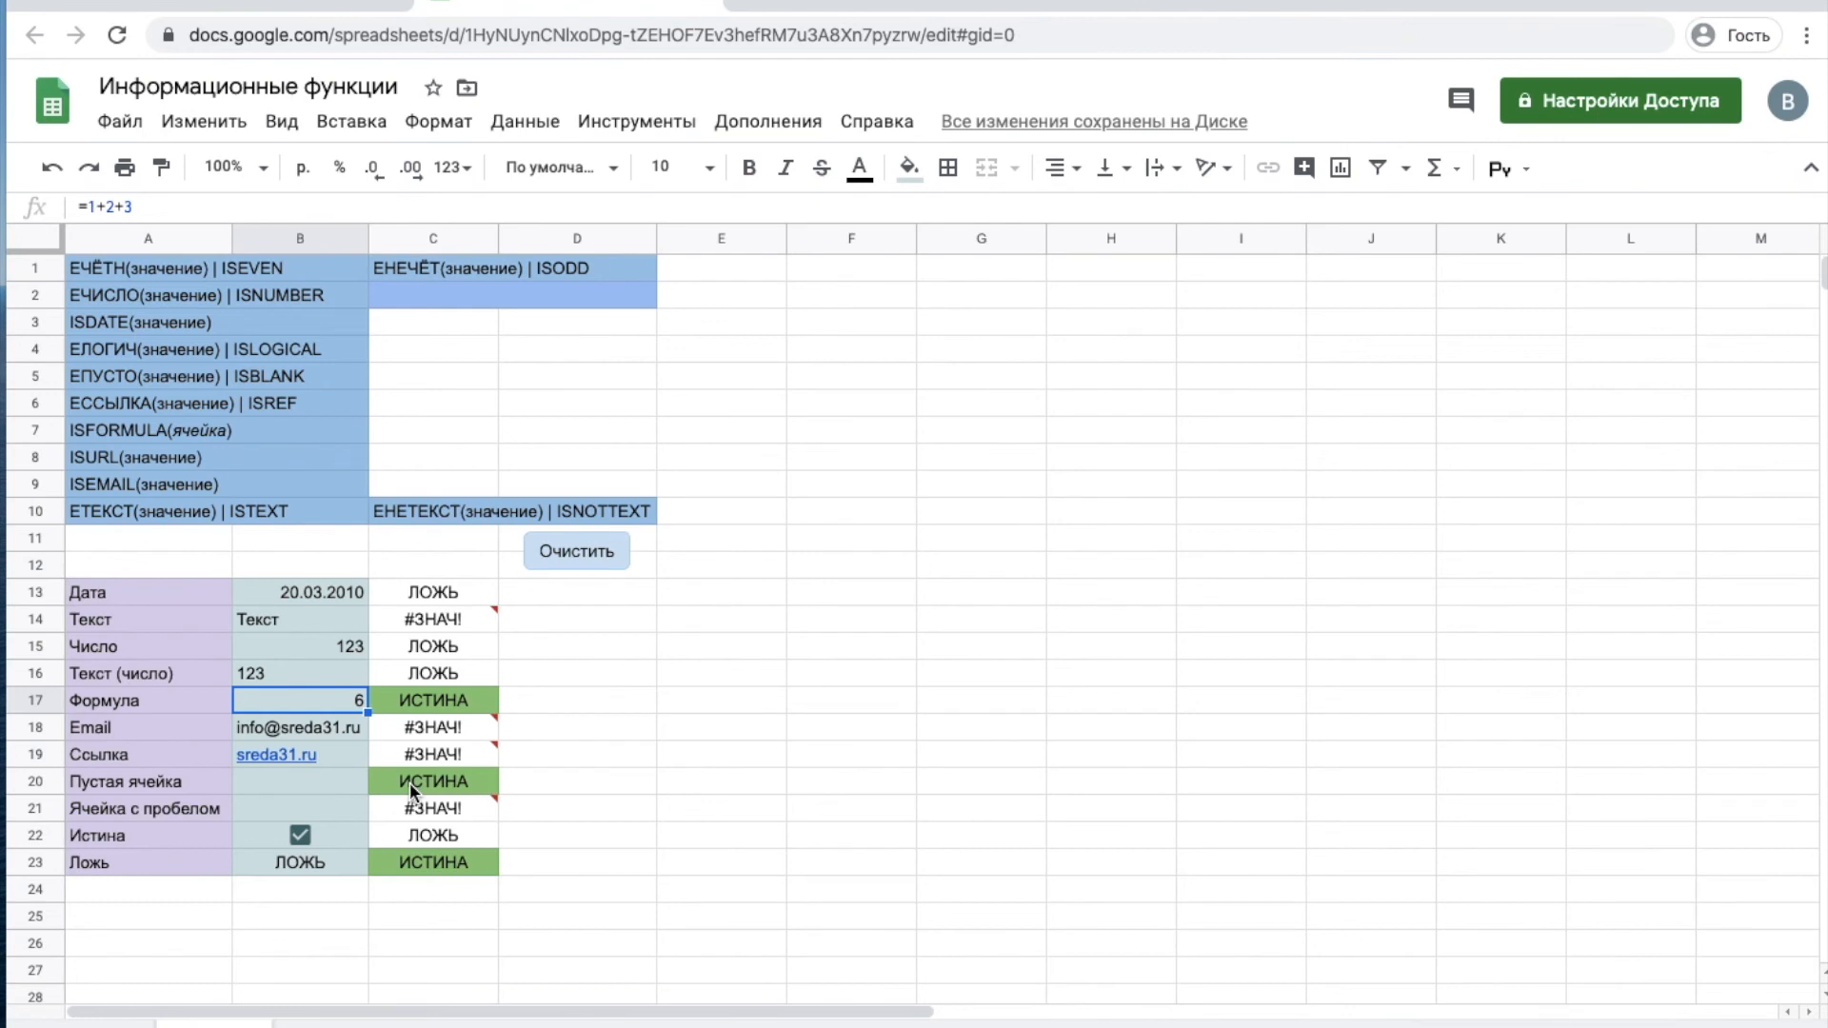
{"action": "left_click", "coordinate": [428, 596]}
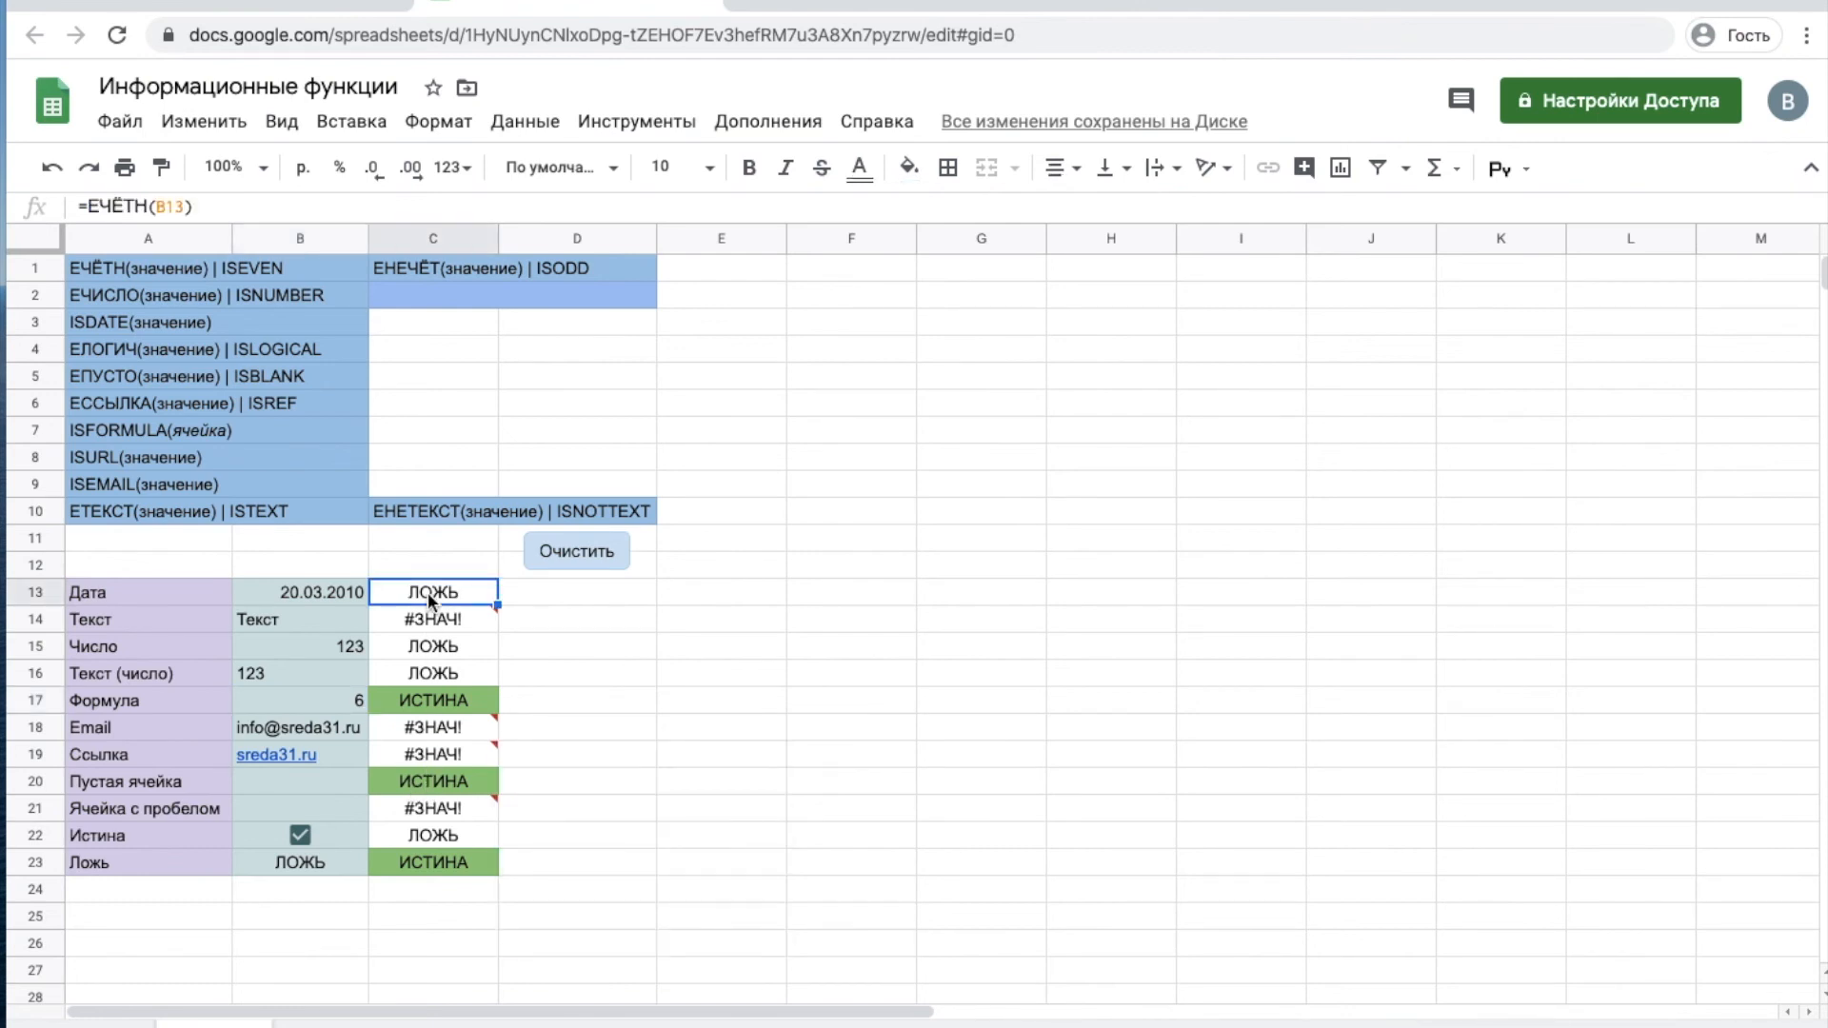
- Show the date in B13 as its underlying number using the Число format
{"action": "left_click", "coordinate": [317, 592]}
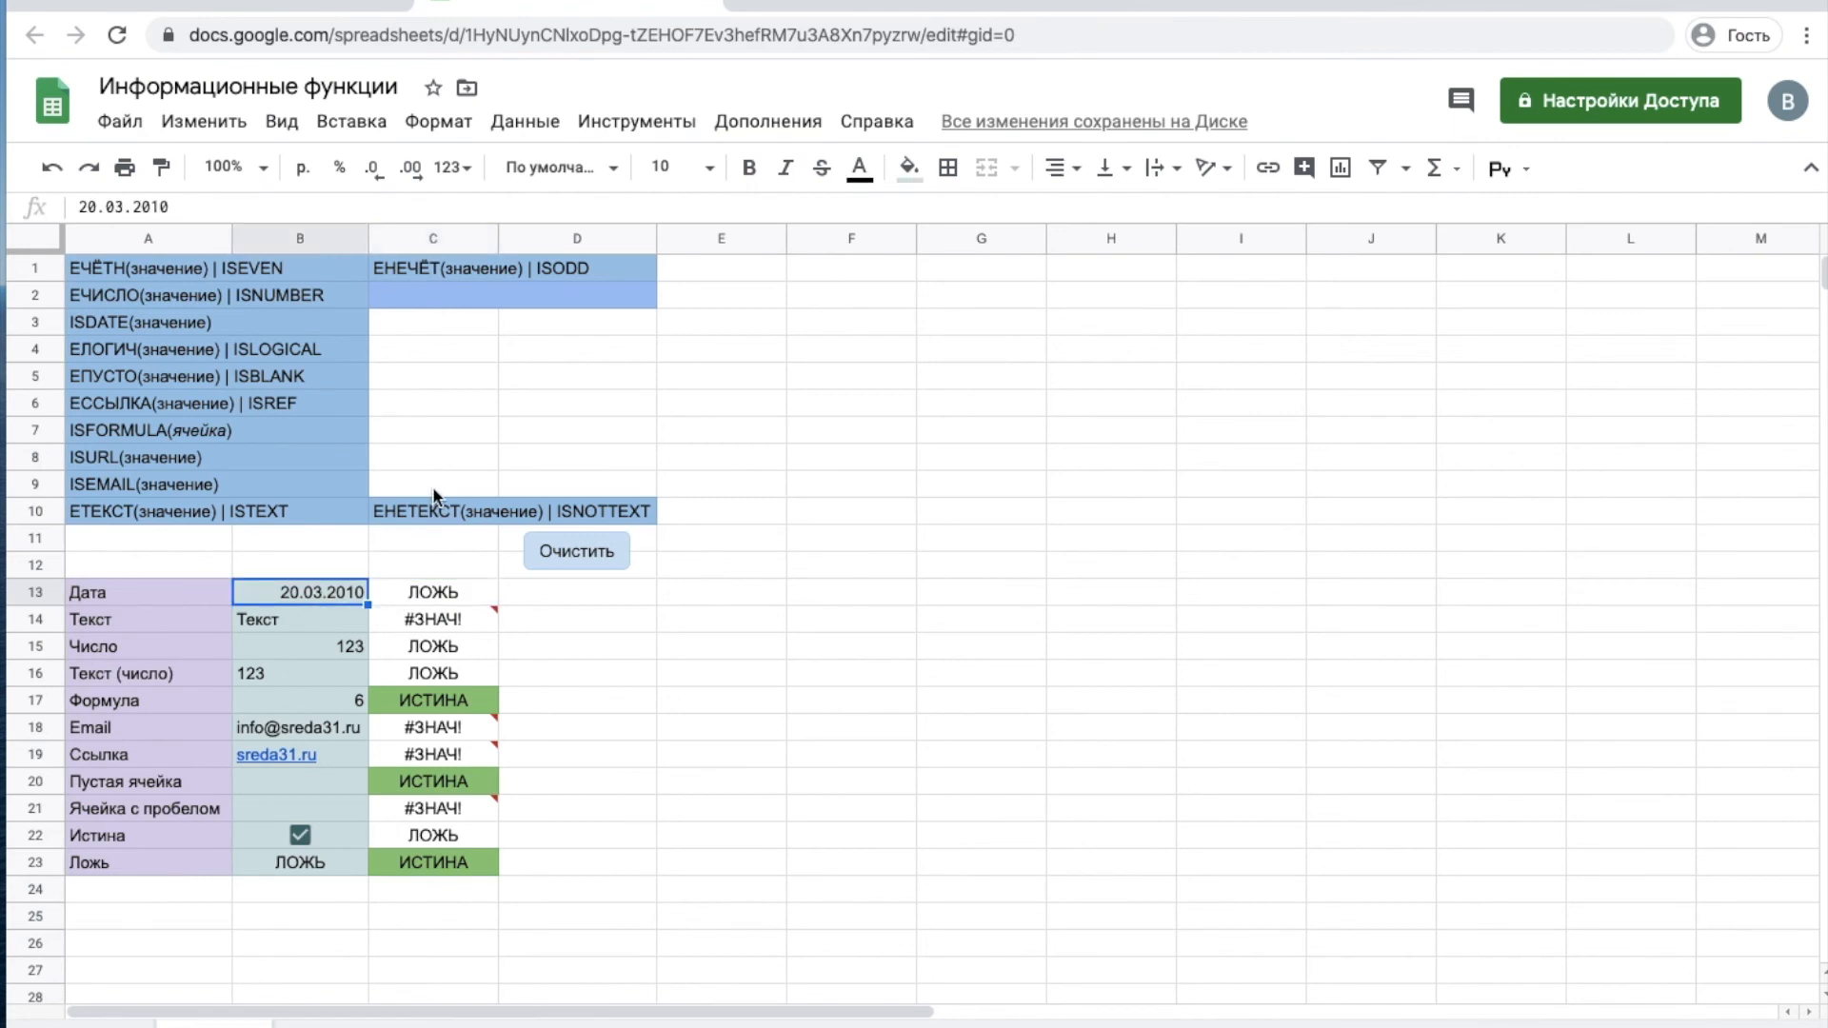
{"action": "left_click", "coordinate": [463, 135]}
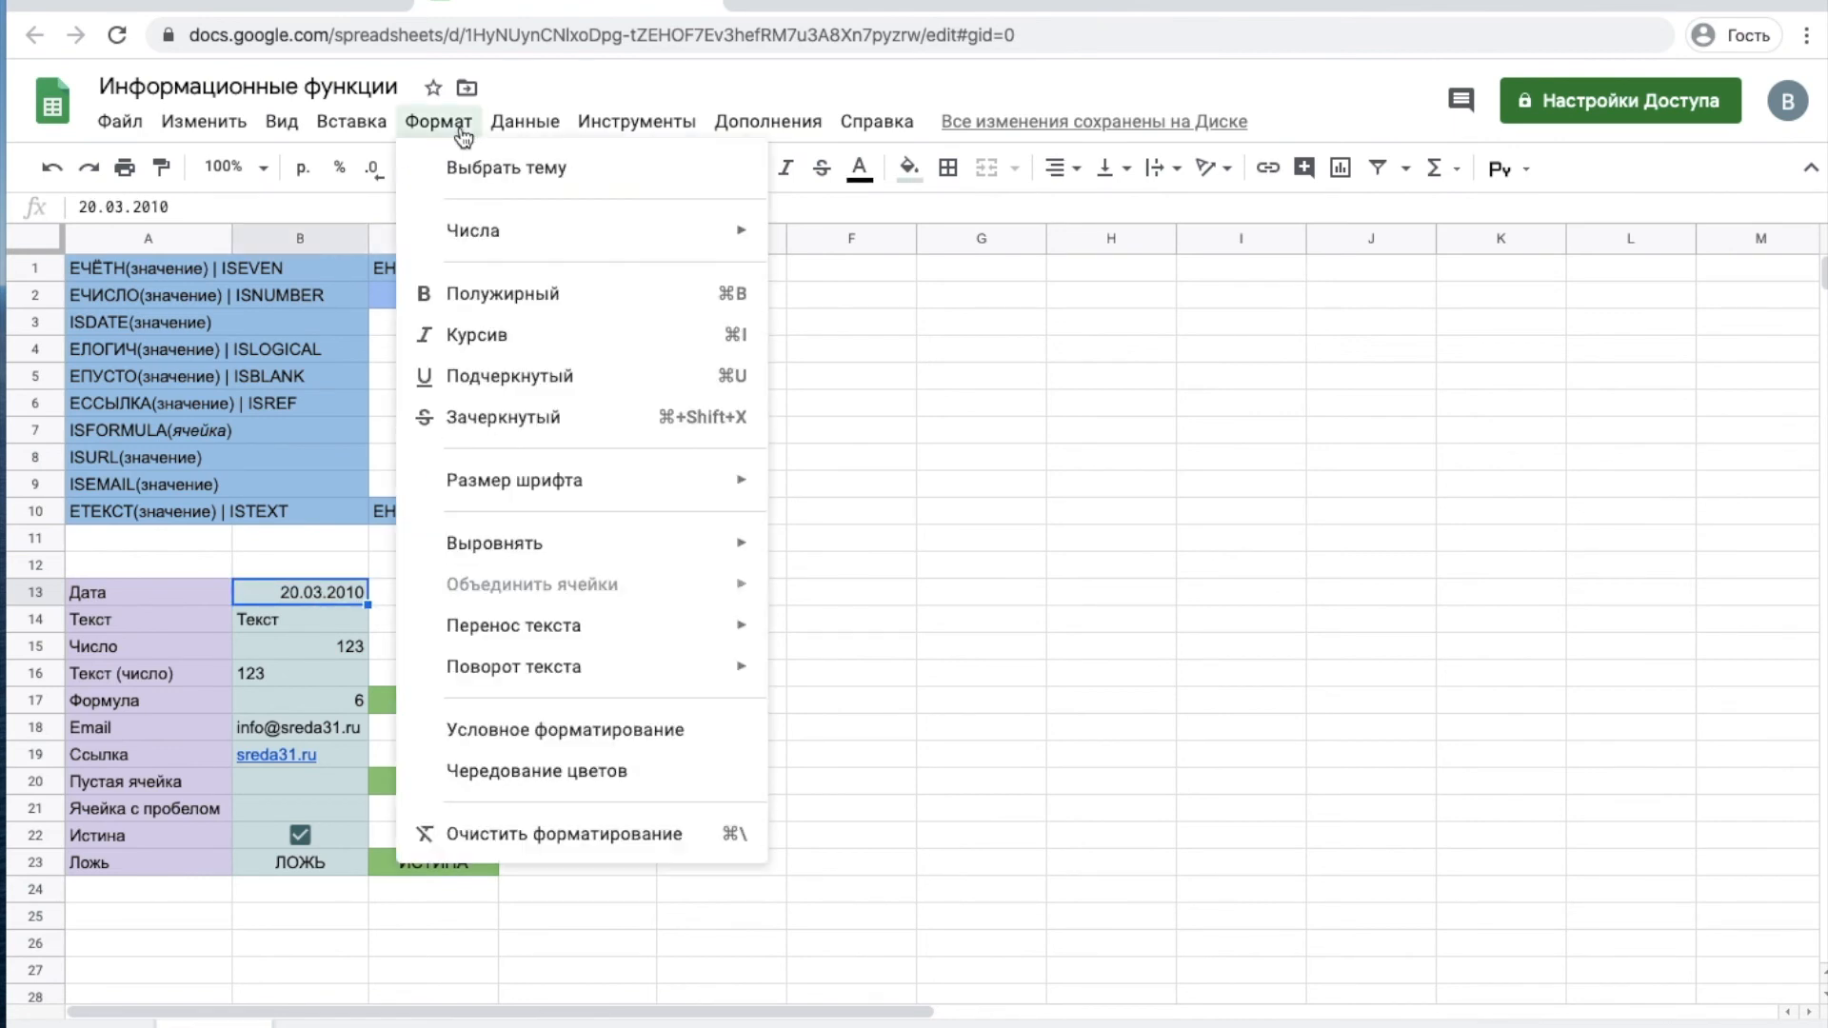
{"action": "mouse_move", "coordinate": [464, 236]}
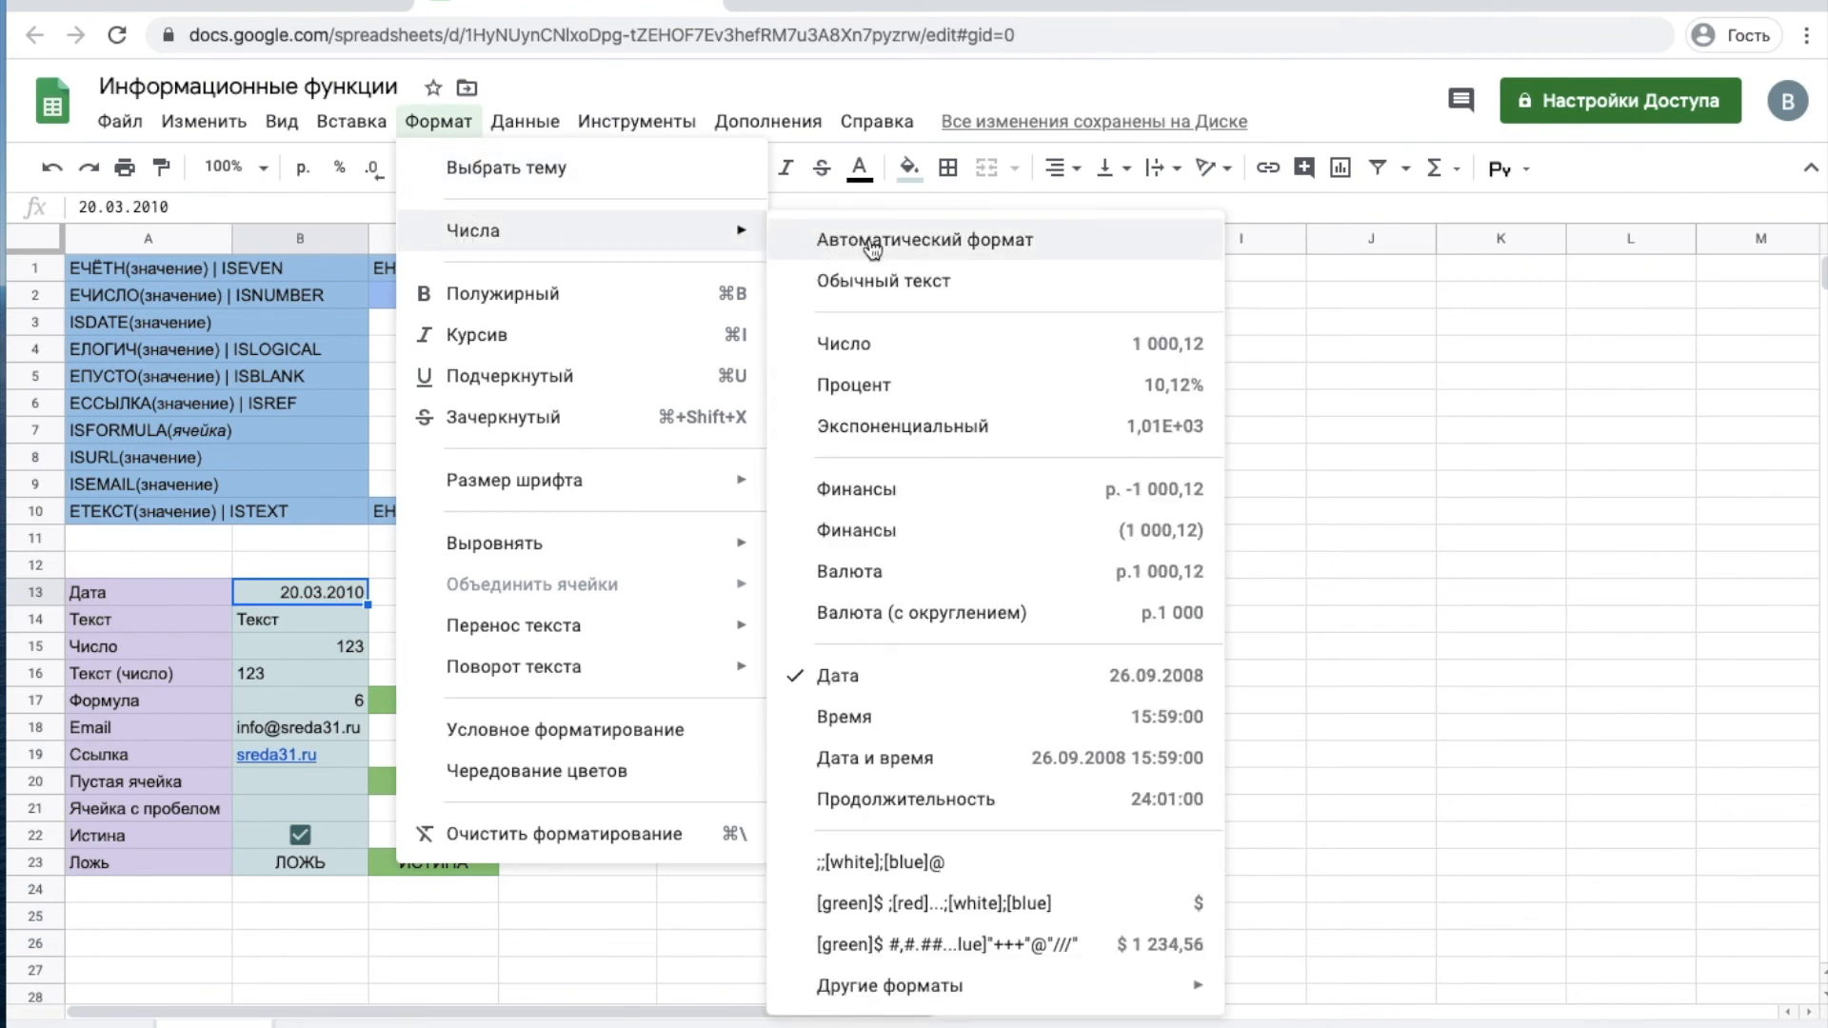
{"action": "left_click", "coordinate": [883, 348]}
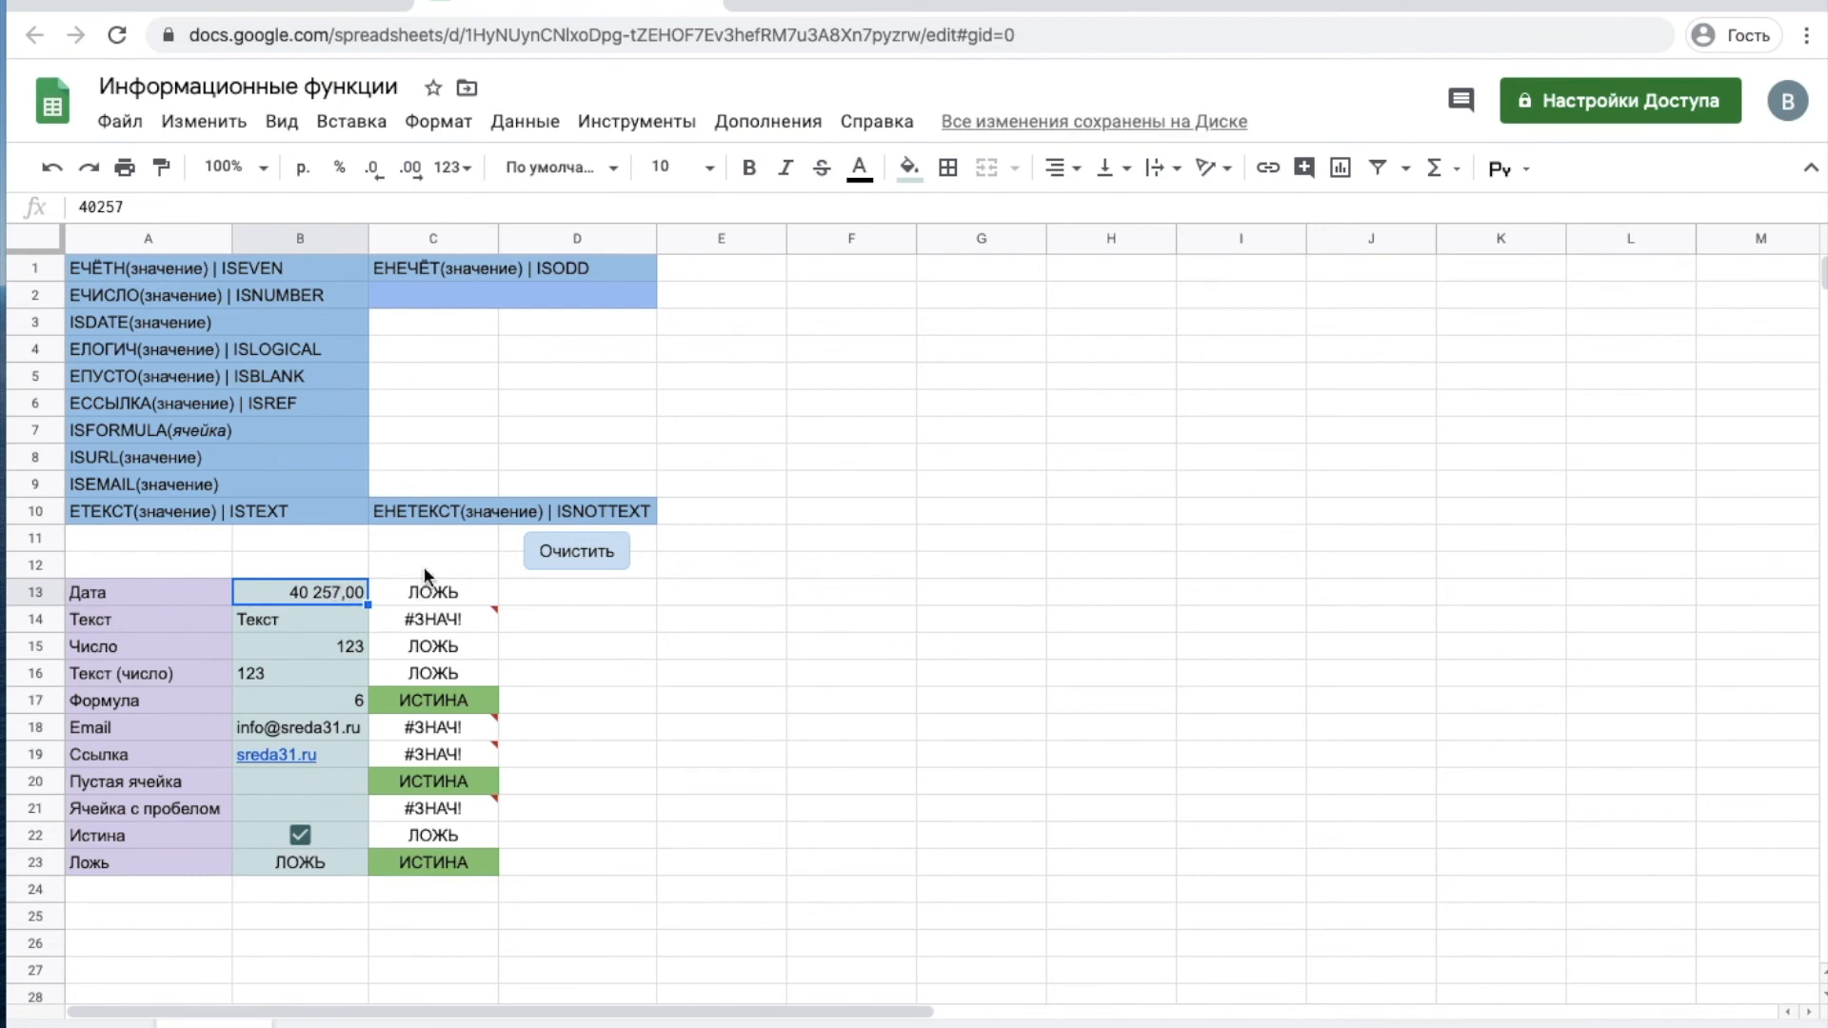
- Restore the Дата format on B13
{"action": "left_click", "coordinate": [443, 124]}
{"action": "mouse_move", "coordinate": [473, 246]}
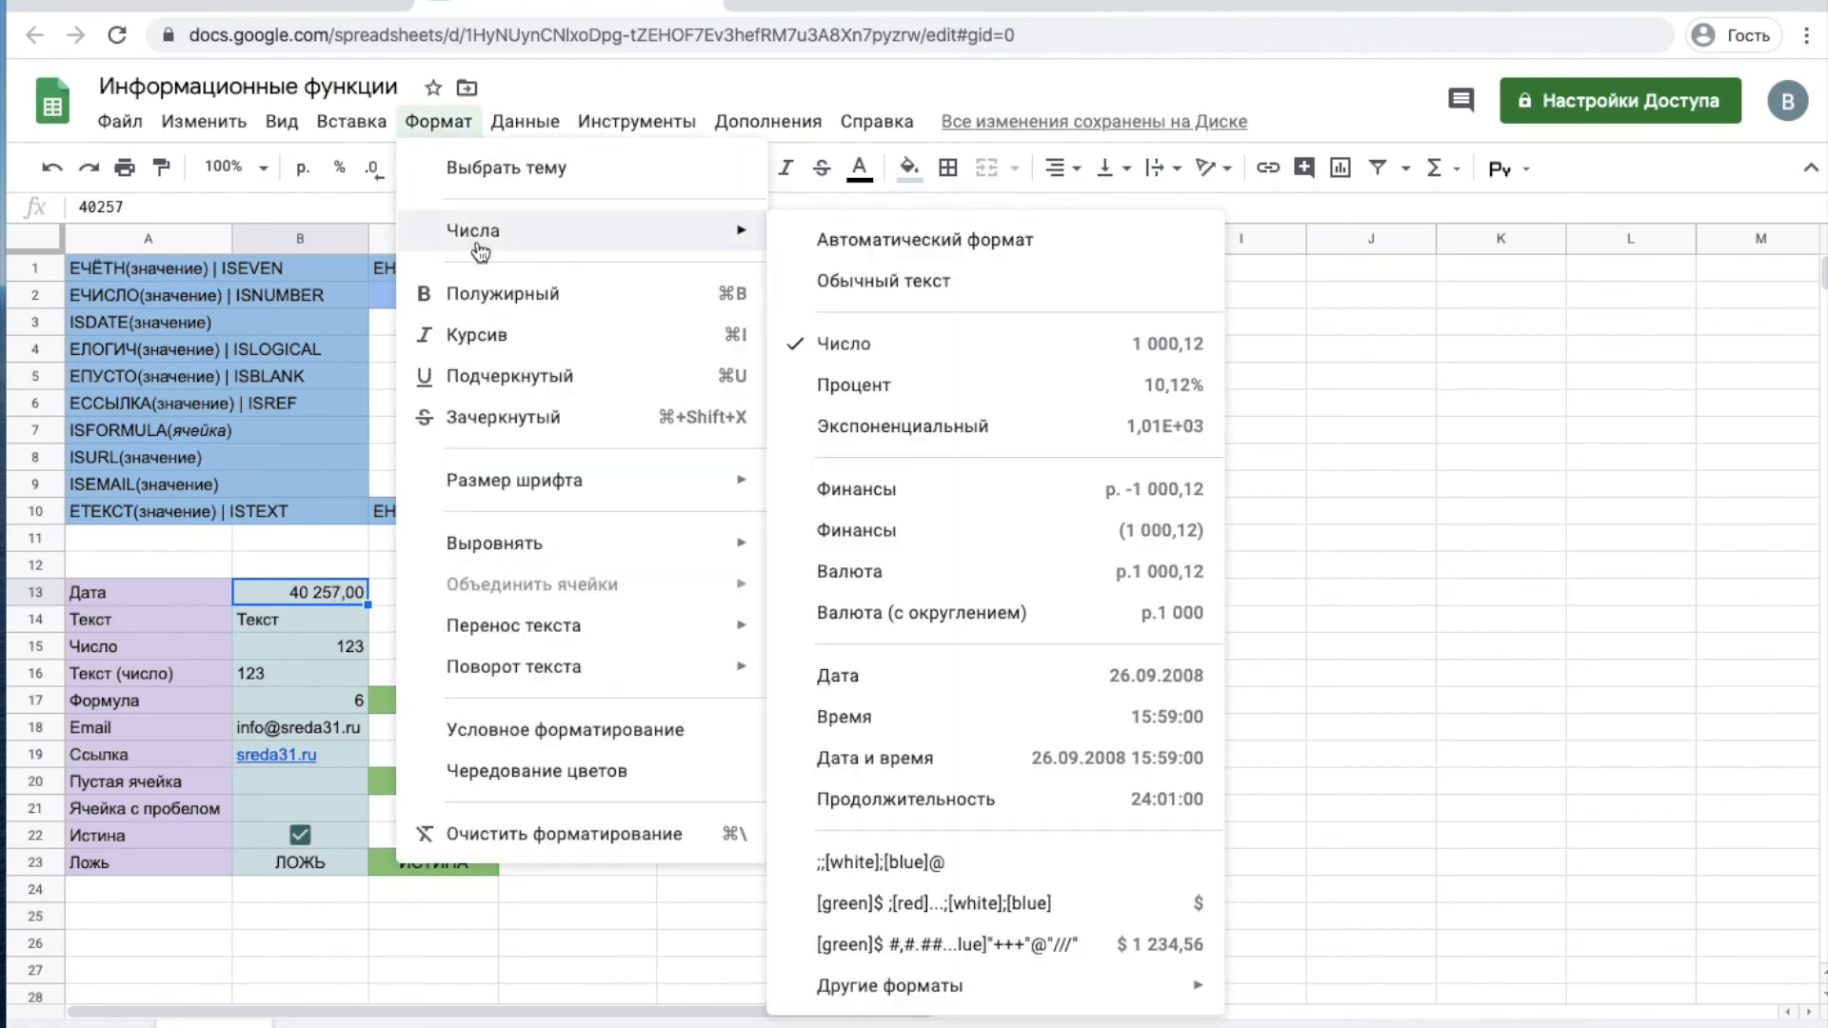
{"action": "left_click", "coordinate": [895, 678]}
- Compare the ЕЧЁТН results in C20 and C23 with their source cells B20 and B23
{"action": "left_click", "coordinate": [327, 779]}
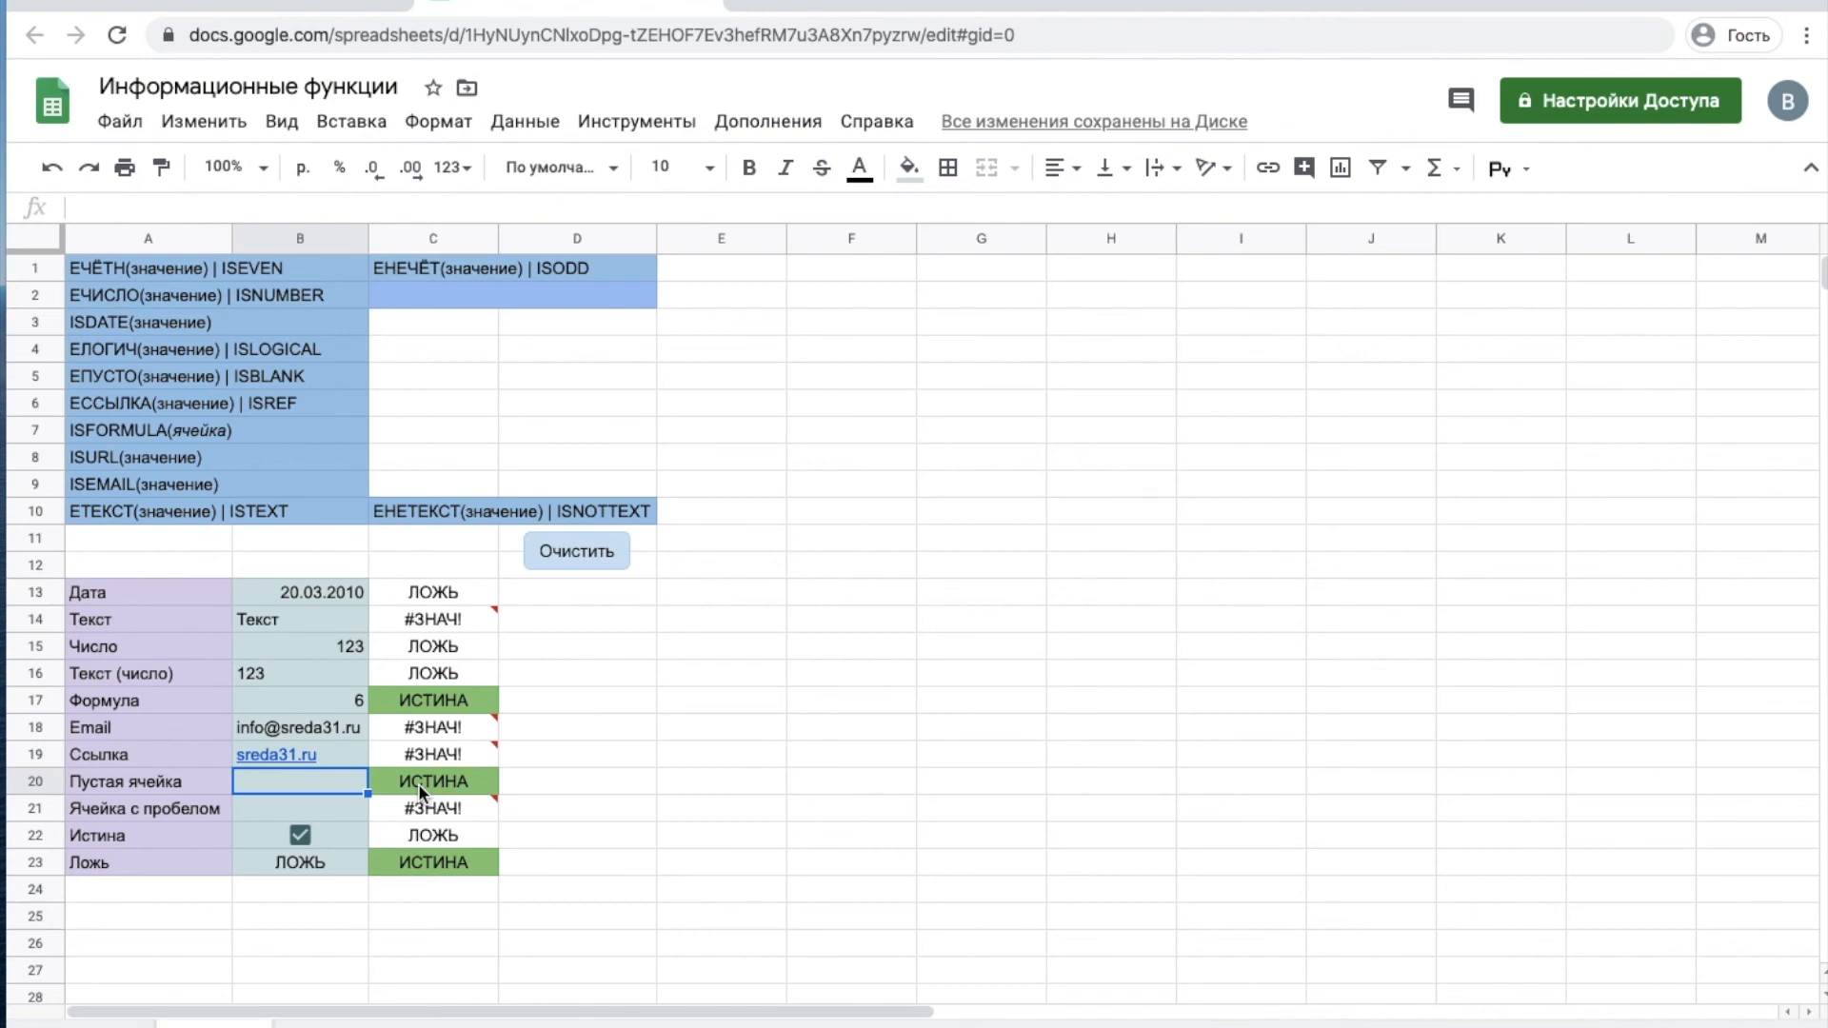
{"action": "left_click", "coordinate": [419, 785]}
{"action": "left_click", "coordinate": [321, 790]}
{"action": "left_click", "coordinate": [427, 780]}
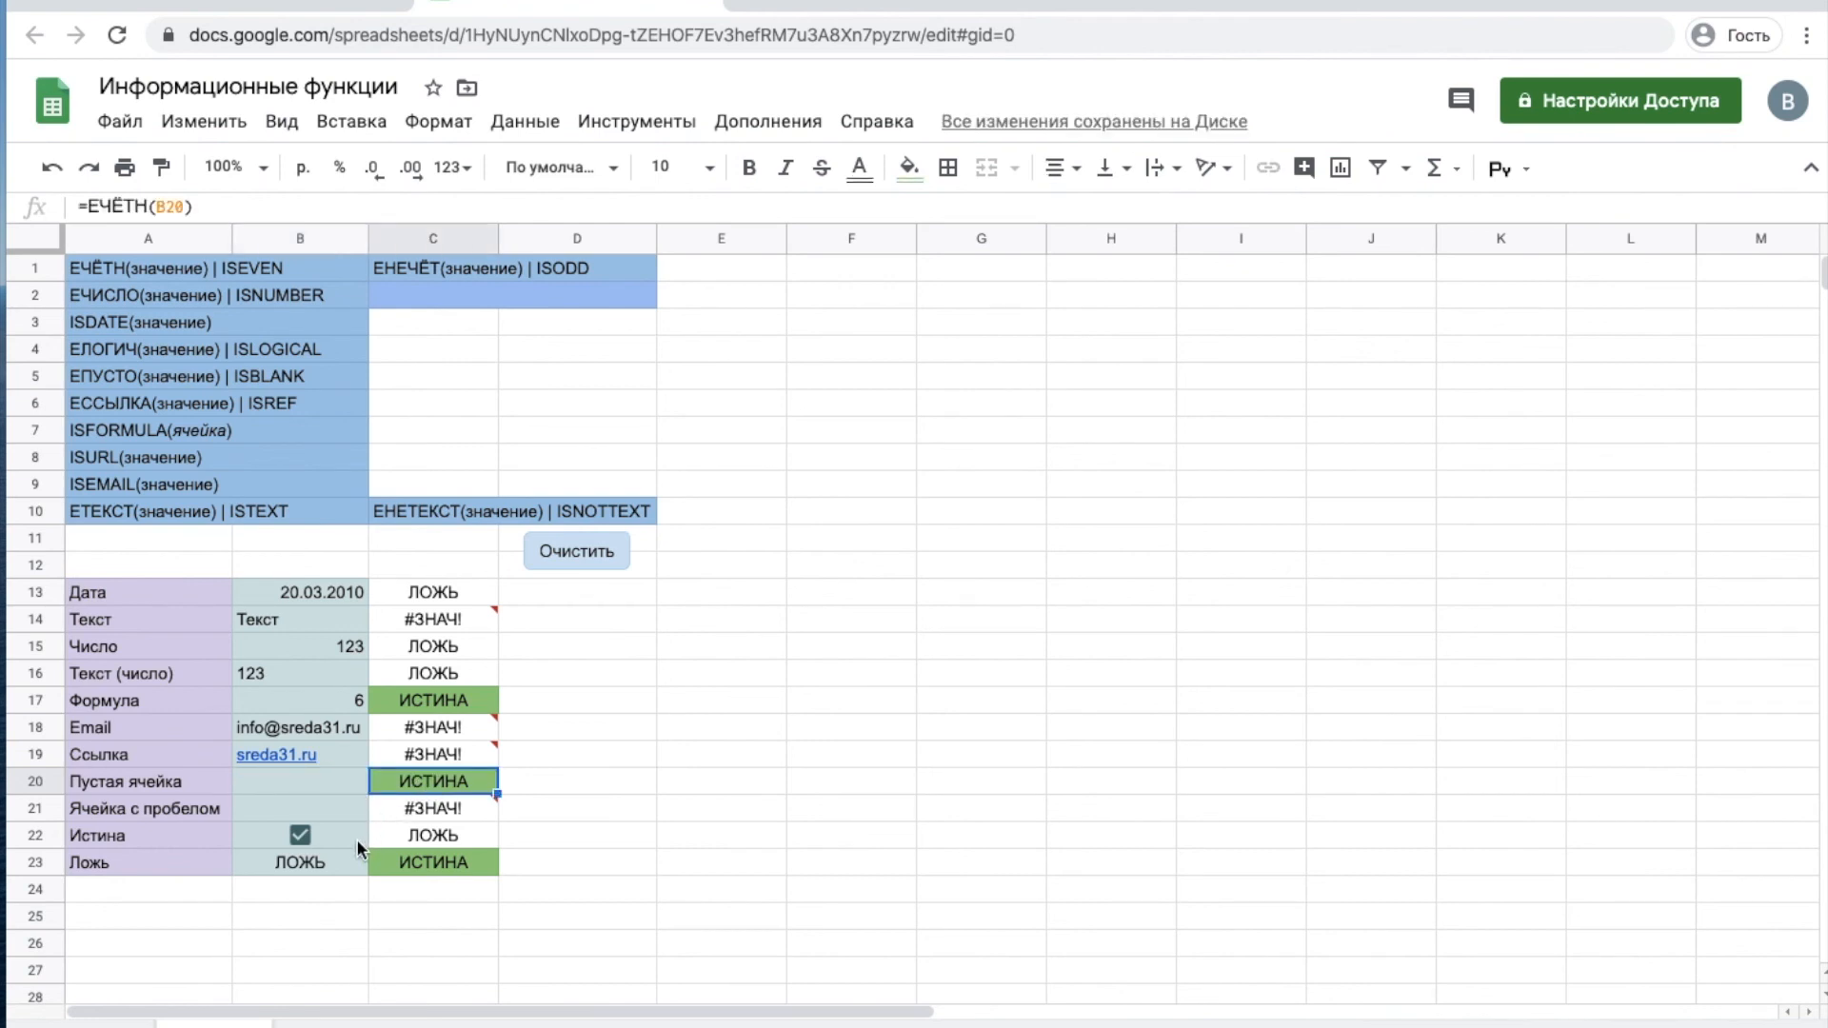
{"action": "left_click", "coordinate": [341, 865]}
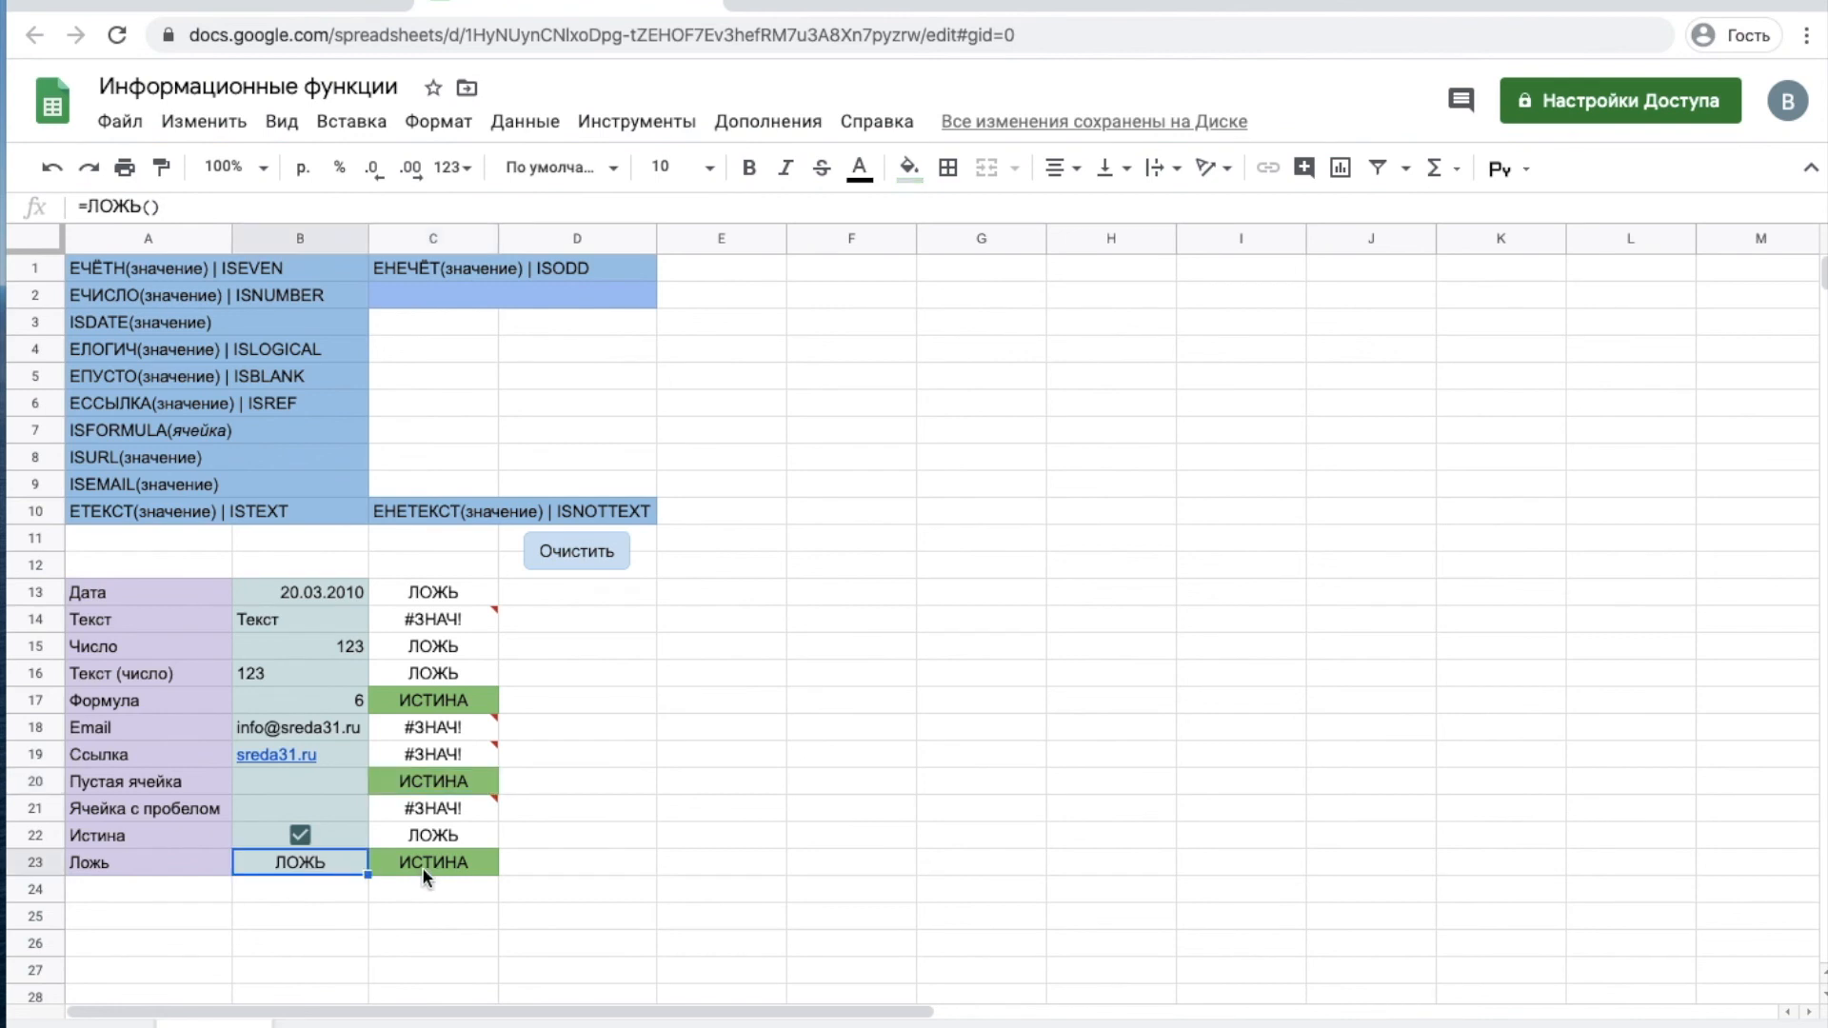
{"action": "left_click", "coordinate": [427, 872]}
{"action": "left_click", "coordinate": [333, 865]}
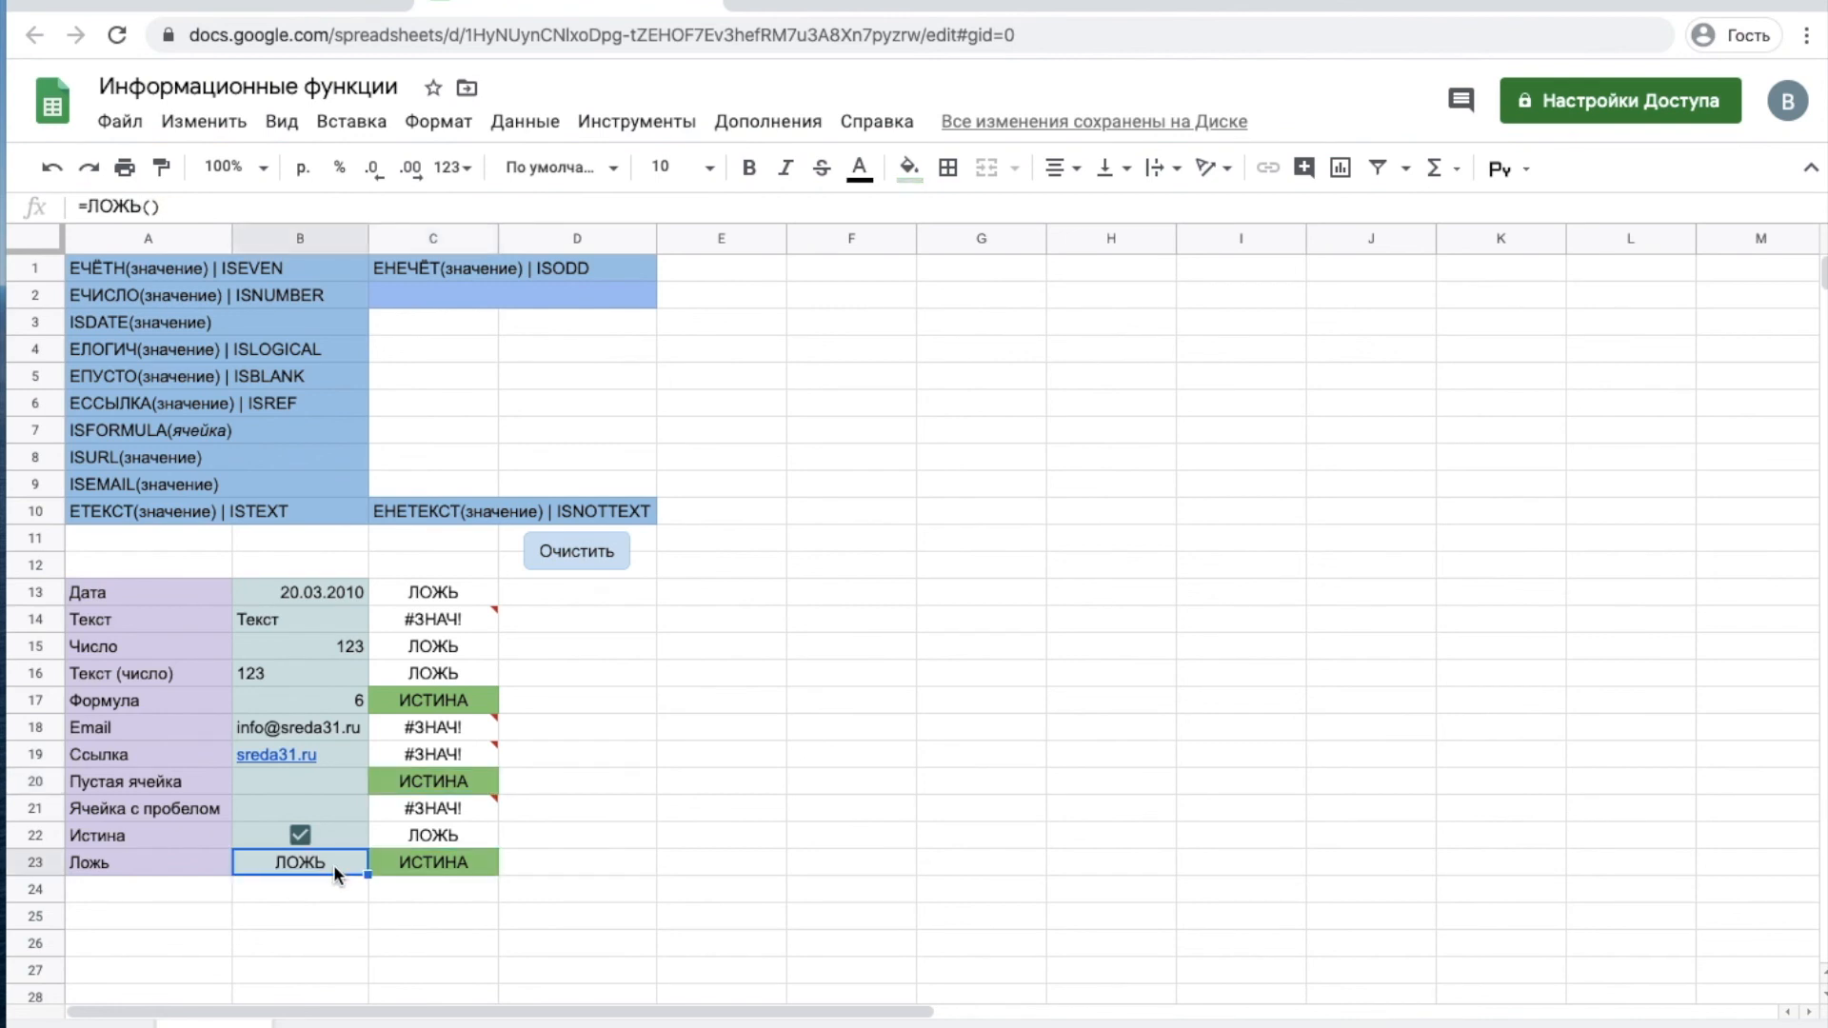
{"action": "left_click", "coordinate": [420, 866]}
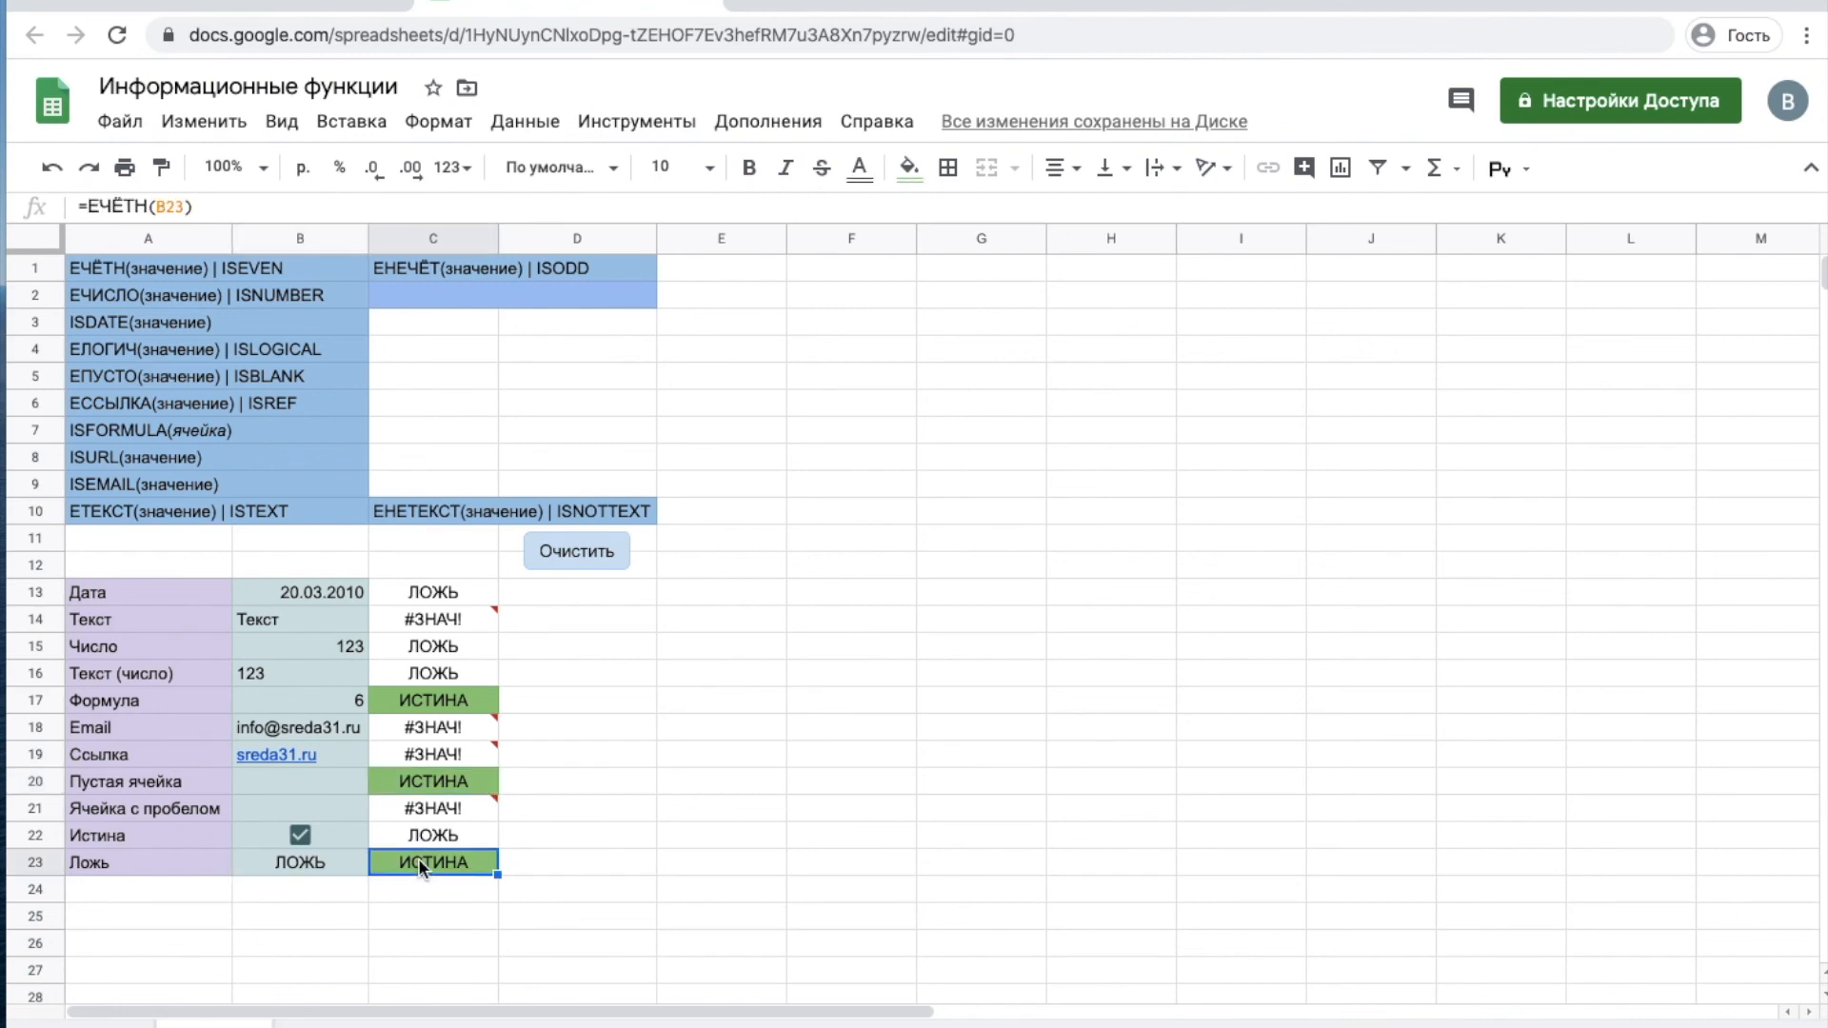
- Inspect the empty cell B20 and the logical values in B22 and B23
{"action": "left_click", "coordinate": [308, 781]}
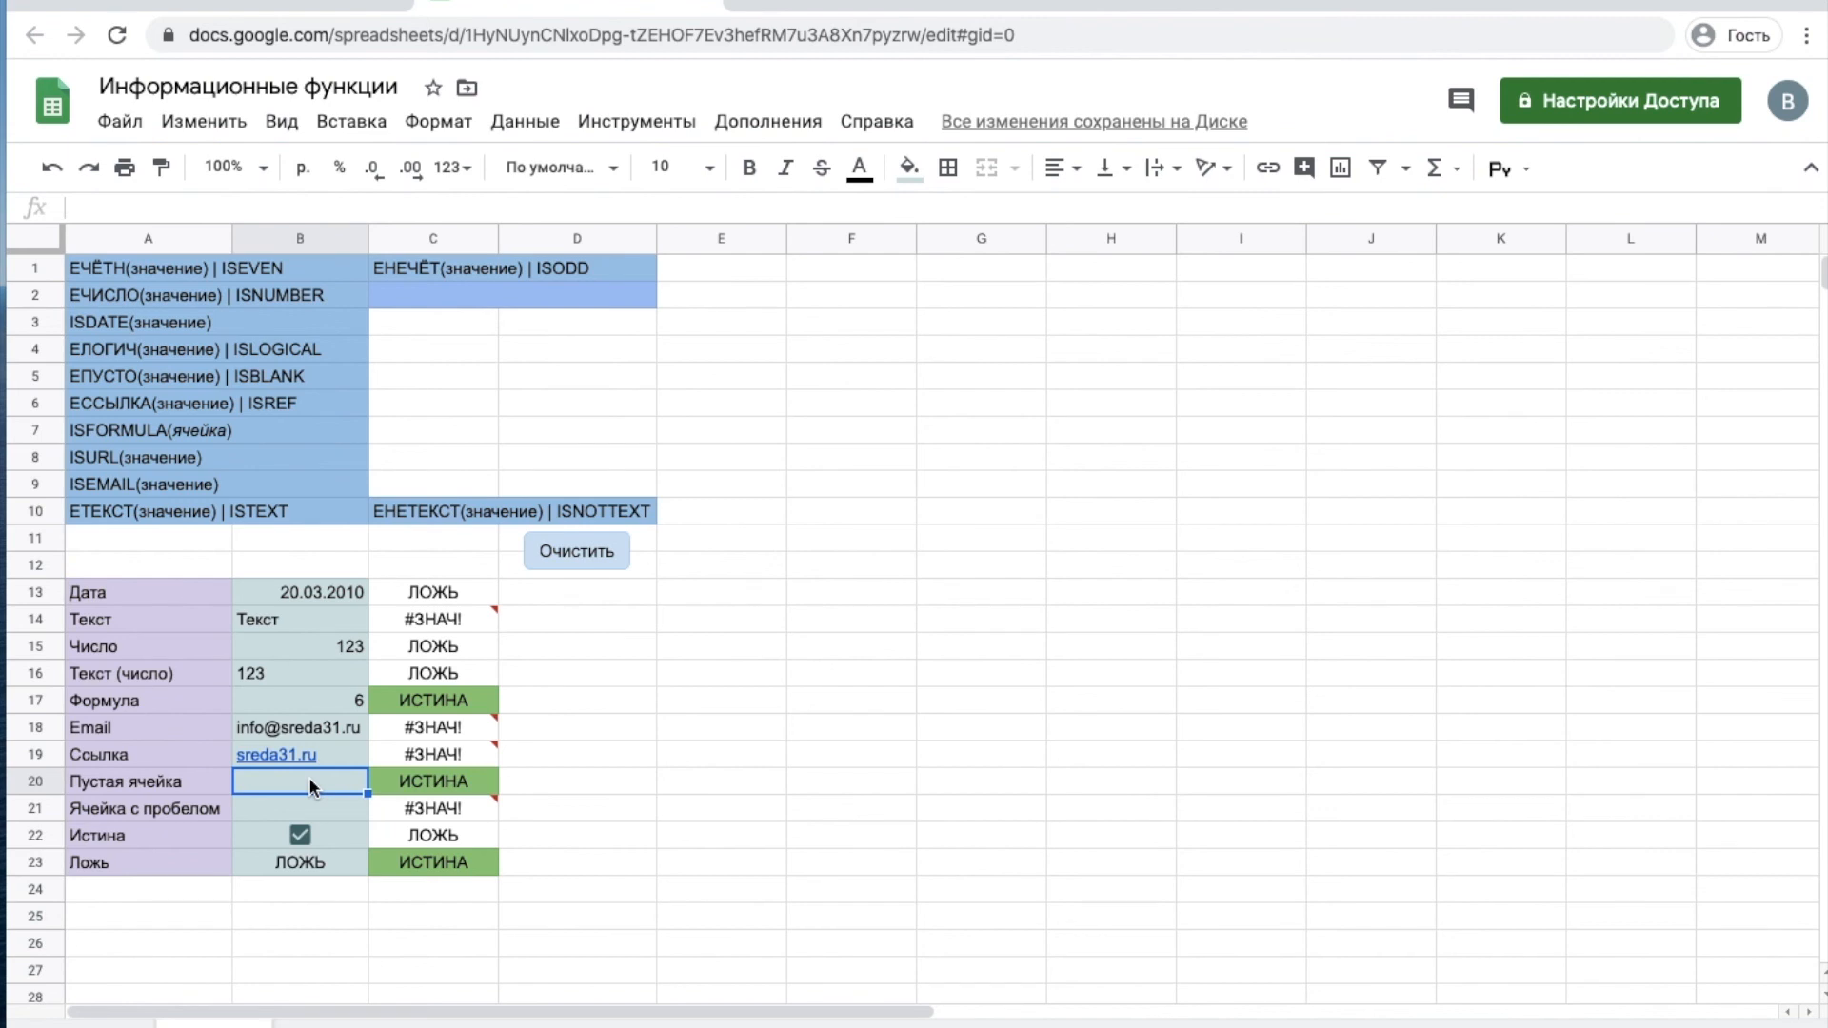
{"action": "left_click", "coordinate": [328, 863]}
{"action": "left_click", "coordinate": [333, 834]}
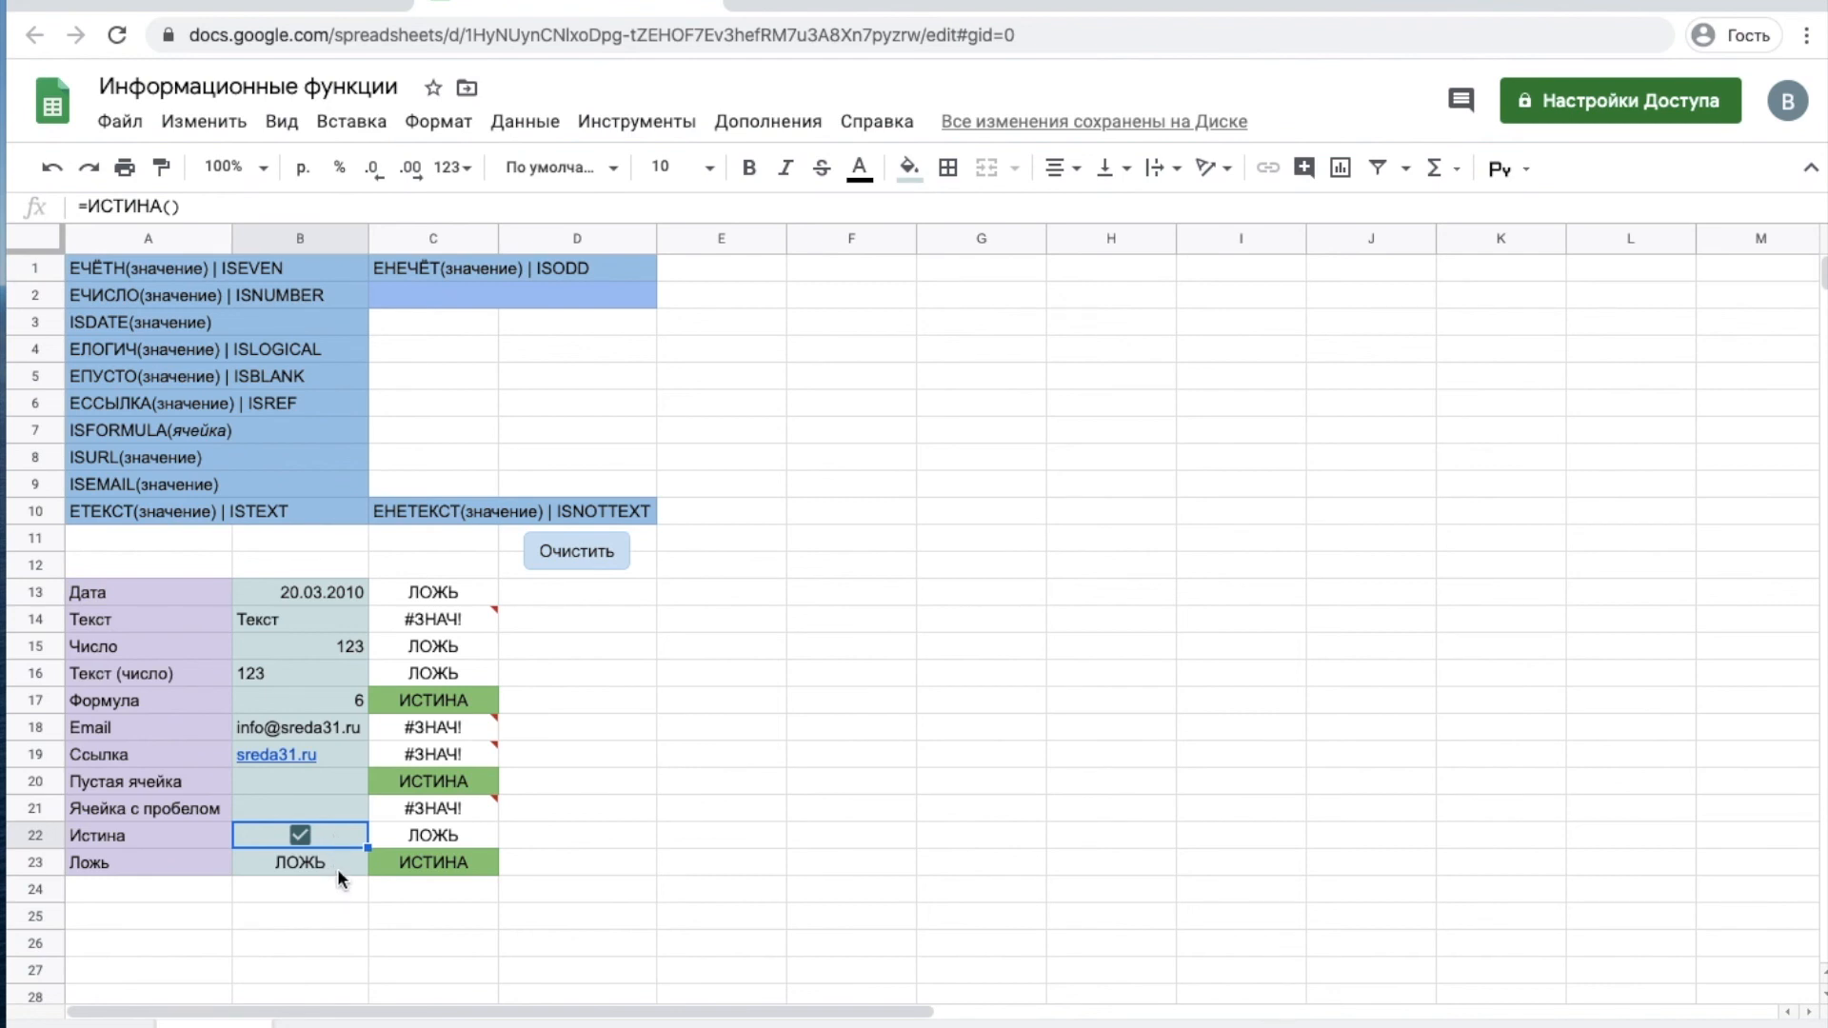
{"action": "left_click", "coordinate": [337, 868]}
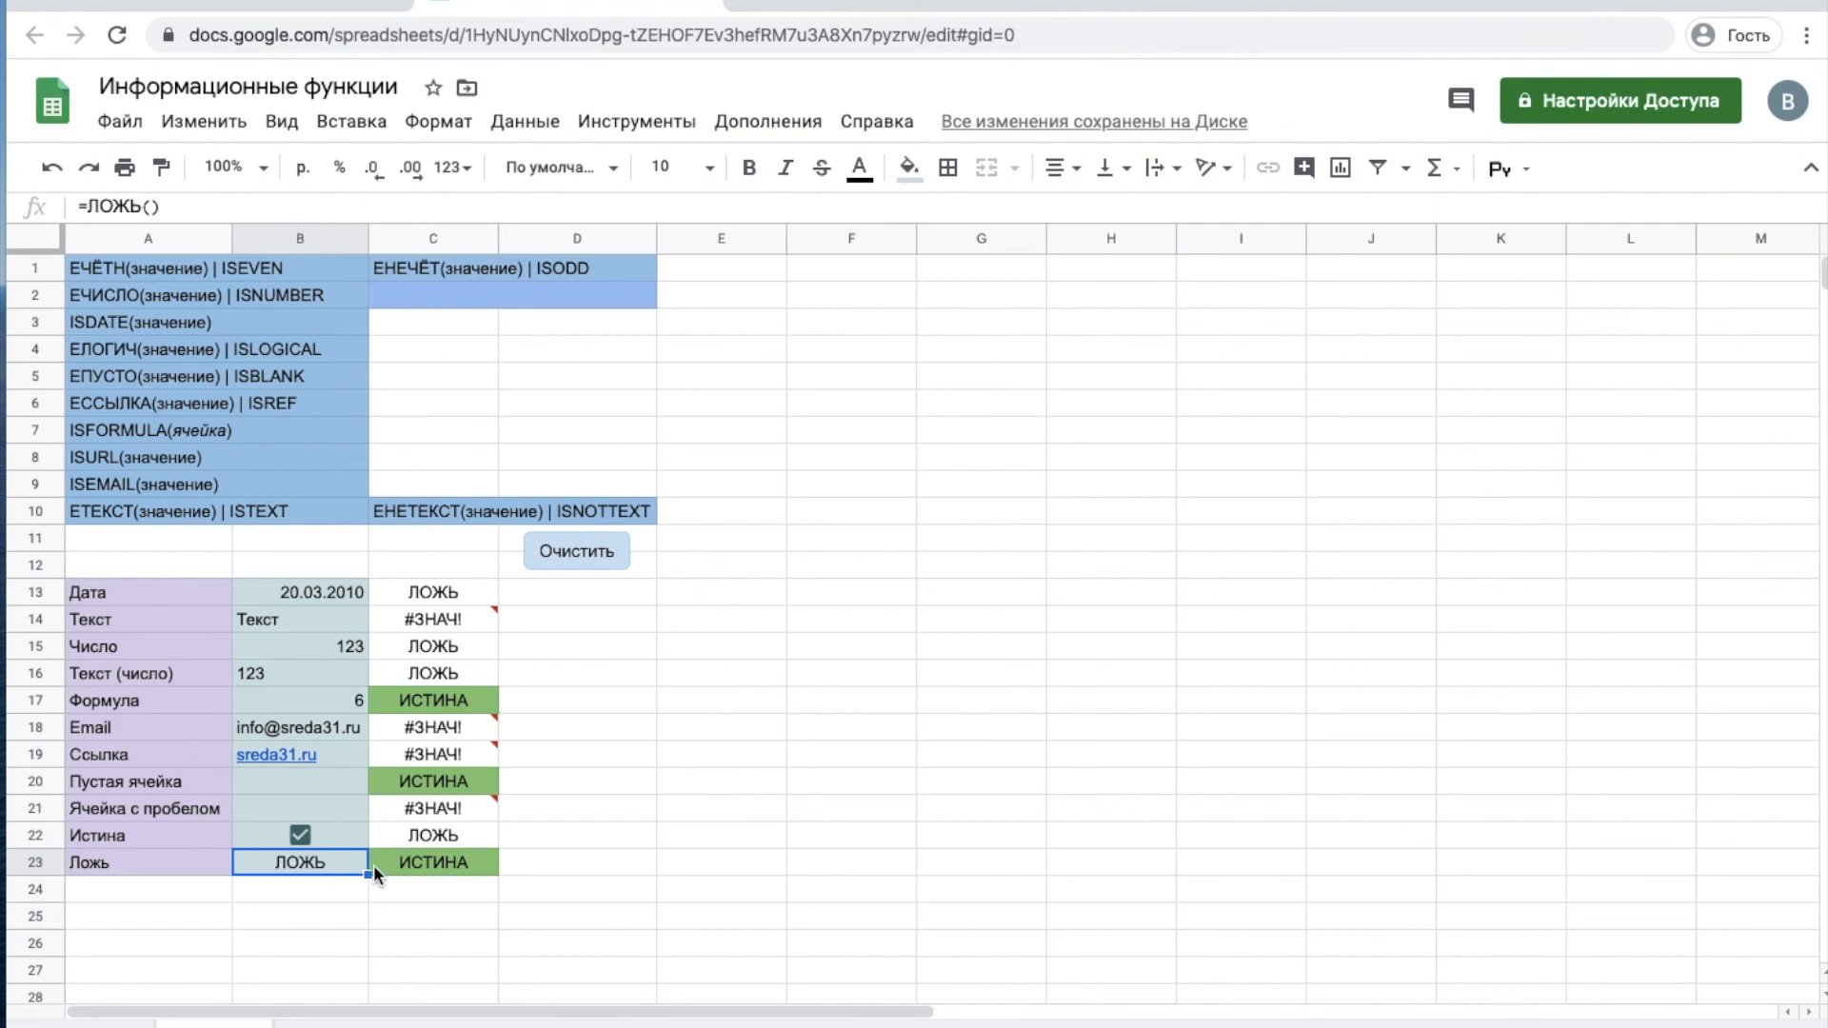
- Recheck the ЕЧЁТН results in C20 and C23, and inspect the contents of B20, B22 and B23
{"action": "left_click", "coordinate": [396, 866]}
{"action": "left_click", "coordinate": [353, 867]}
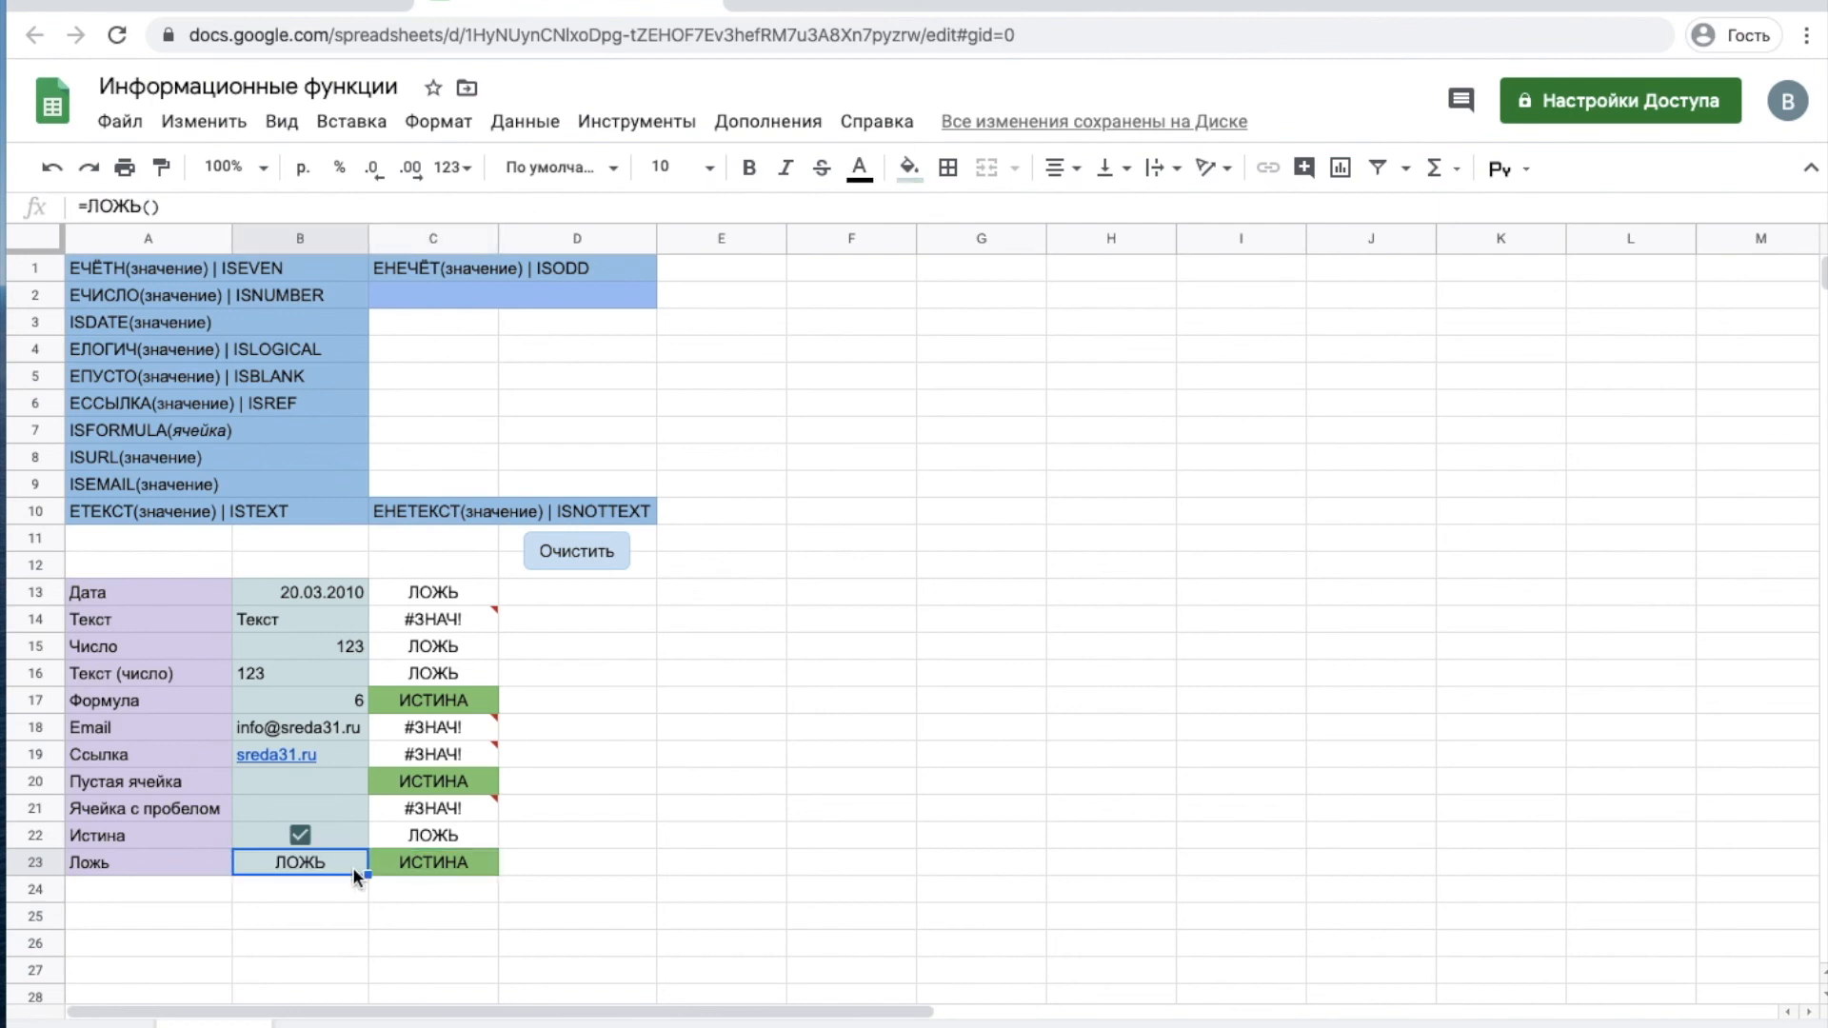
{"action": "left_click", "coordinate": [341, 780]}
{"action": "left_click", "coordinate": [410, 780]}
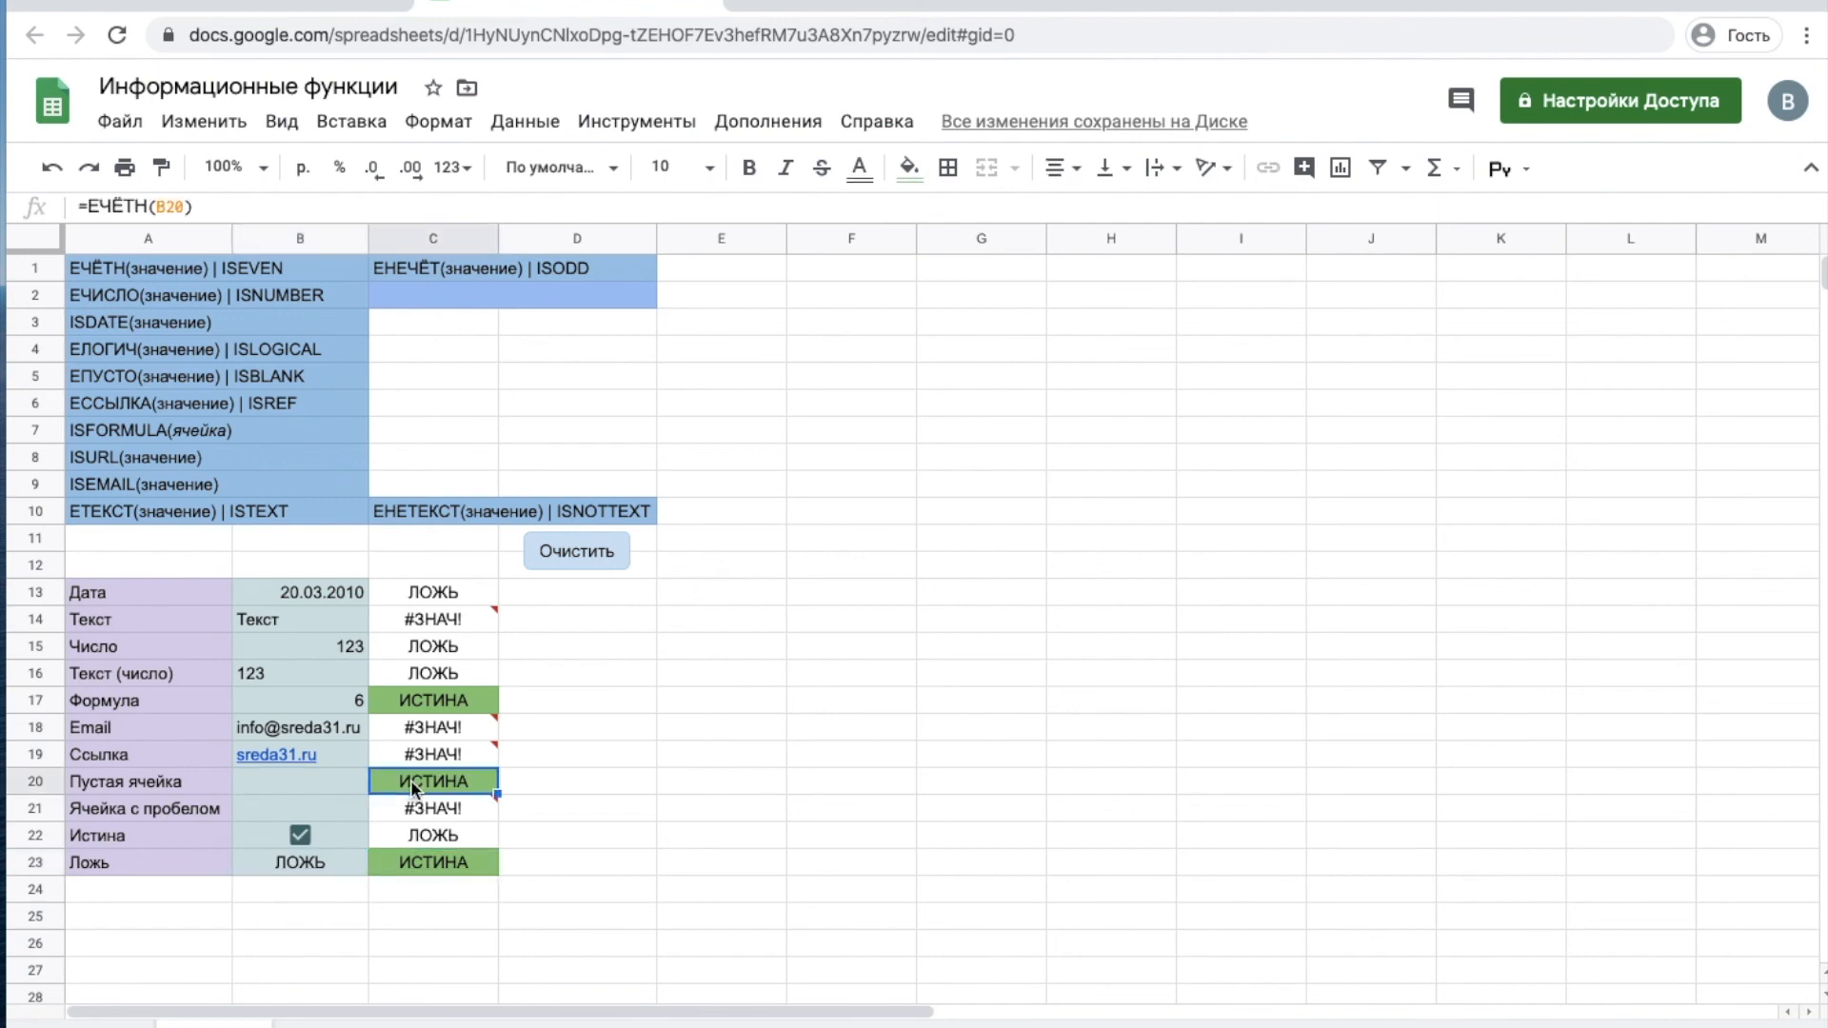
{"action": "left_click", "coordinate": [341, 780]}
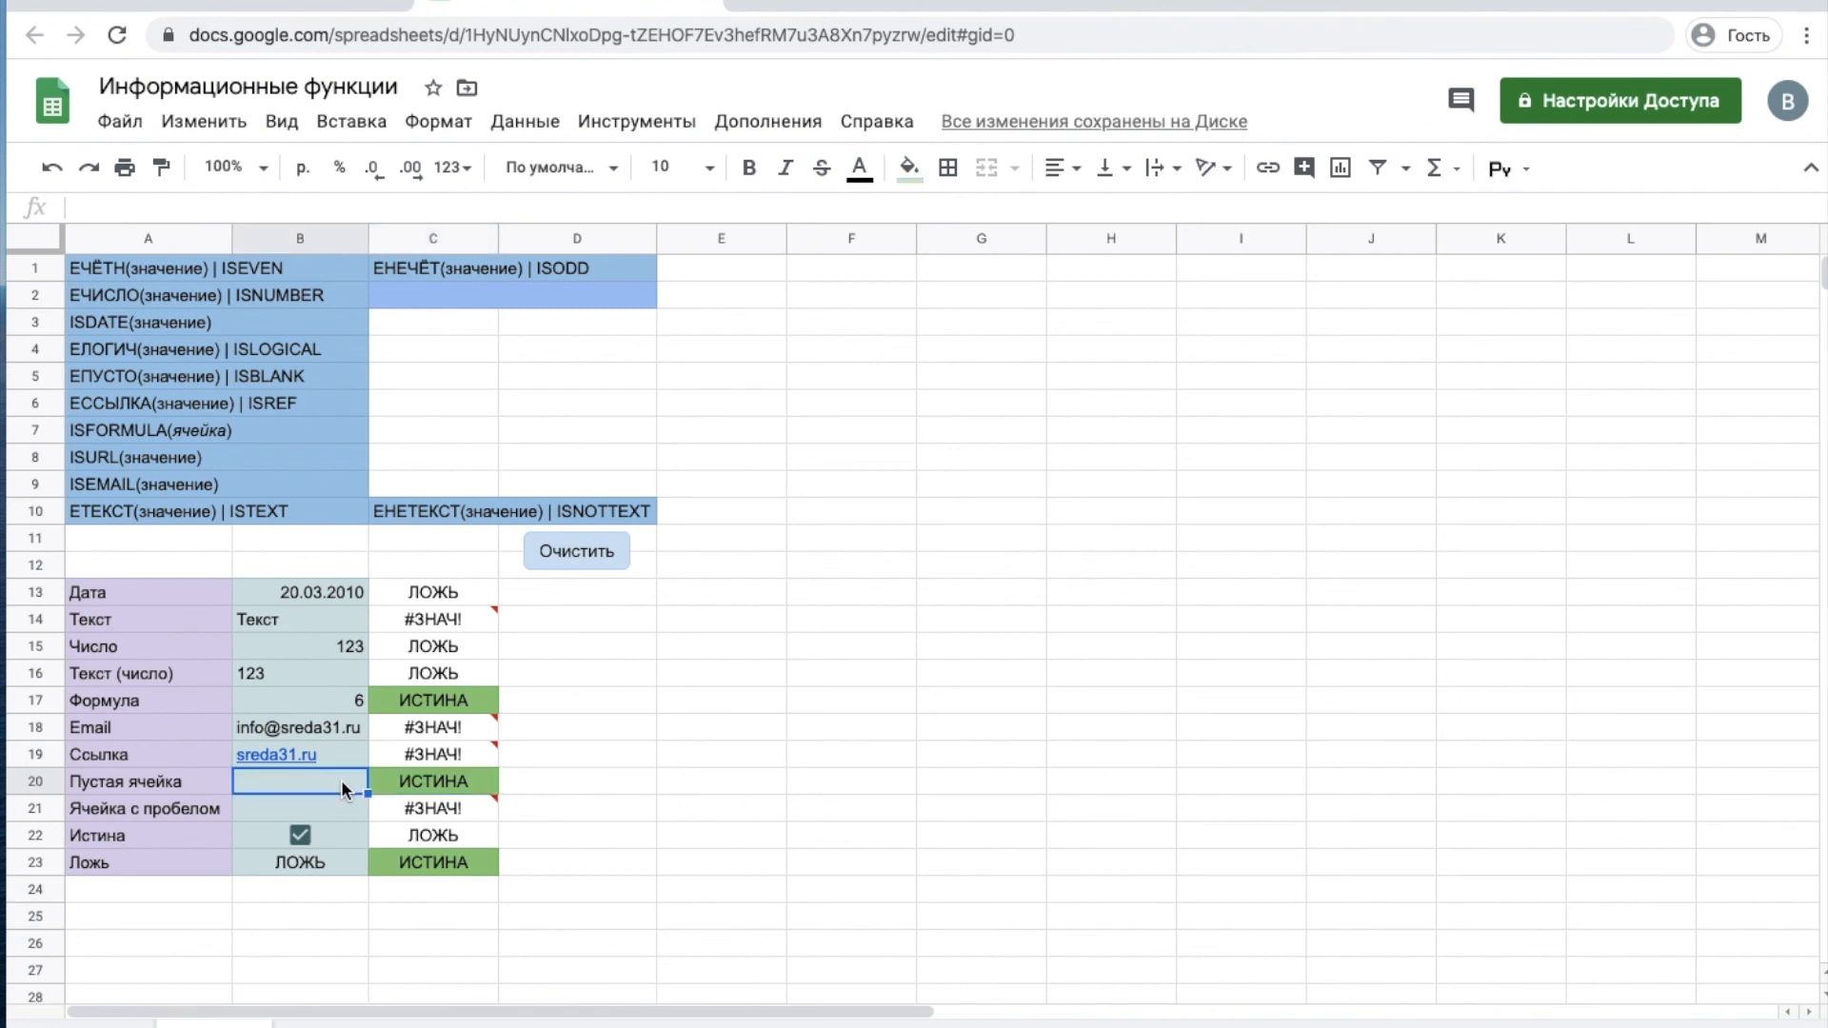
{"action": "left_click", "coordinate": [322, 842]}
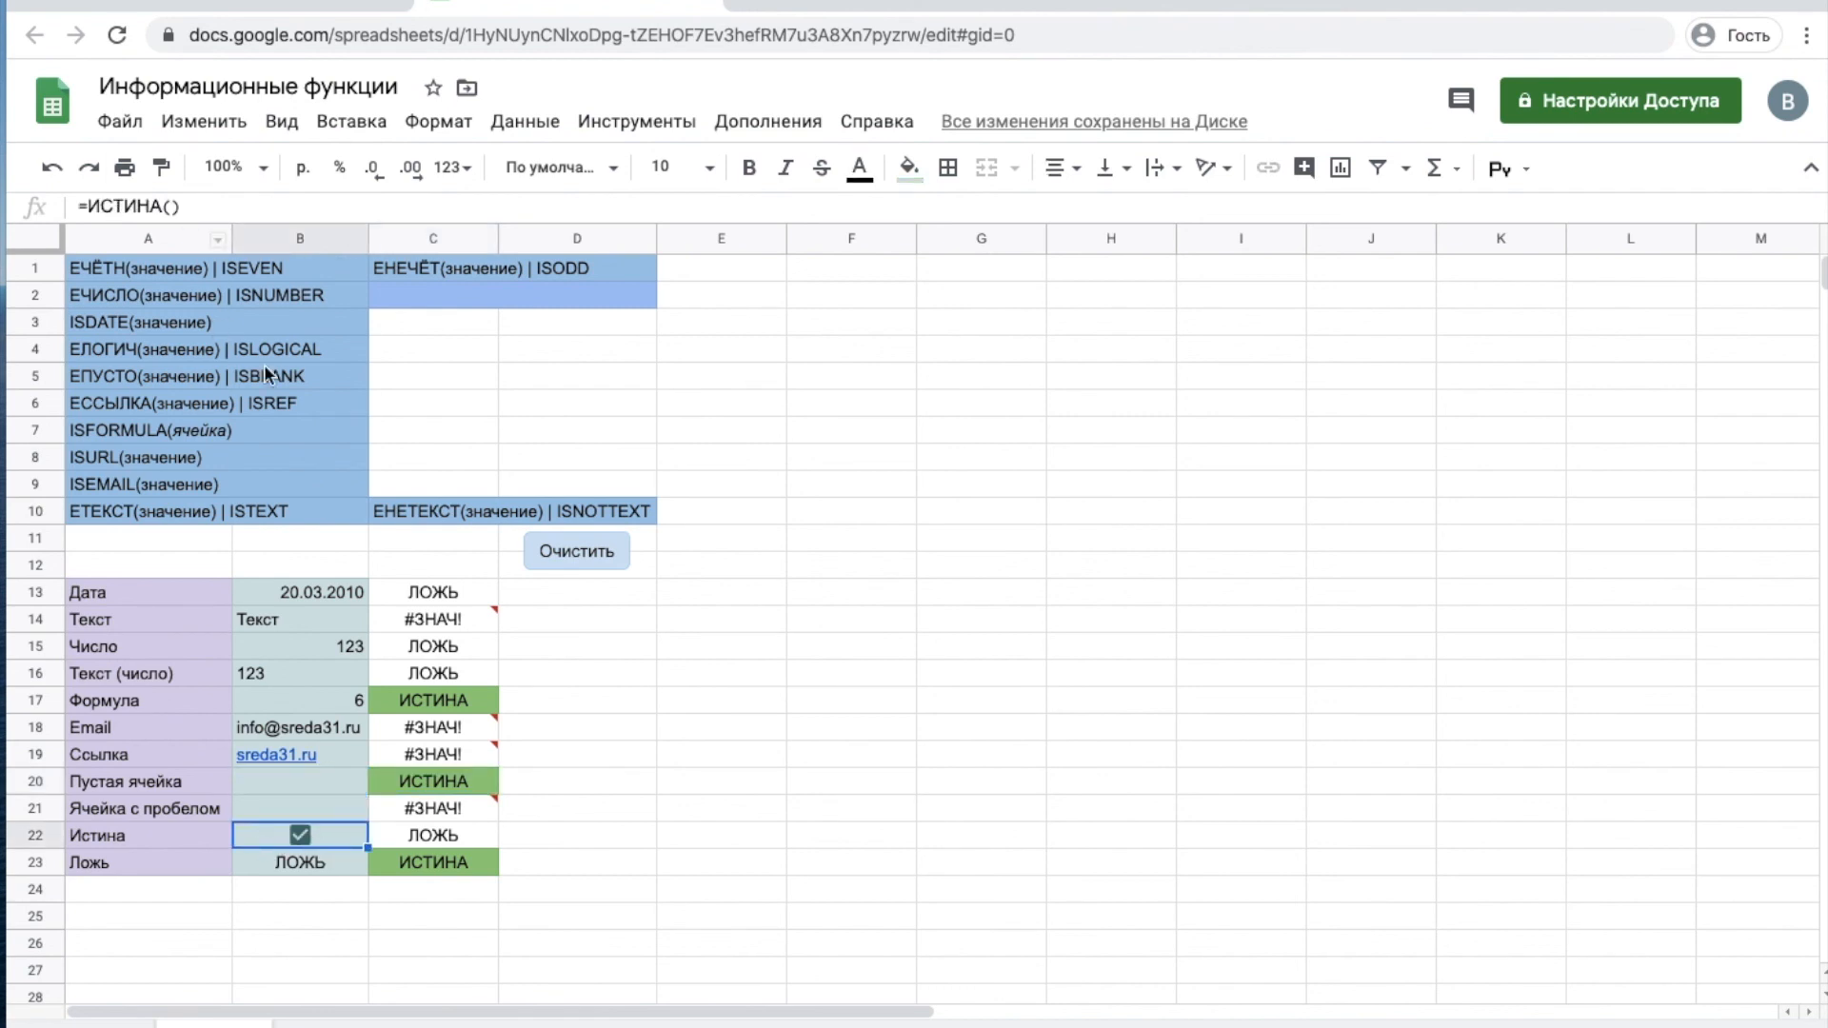
- Read the ЕЧЁТН error explanations in C14, C18, C19 and C21
{"action": "mouse_move", "coordinate": [439, 808]}
{"action": "left_click", "coordinate": [447, 619]}
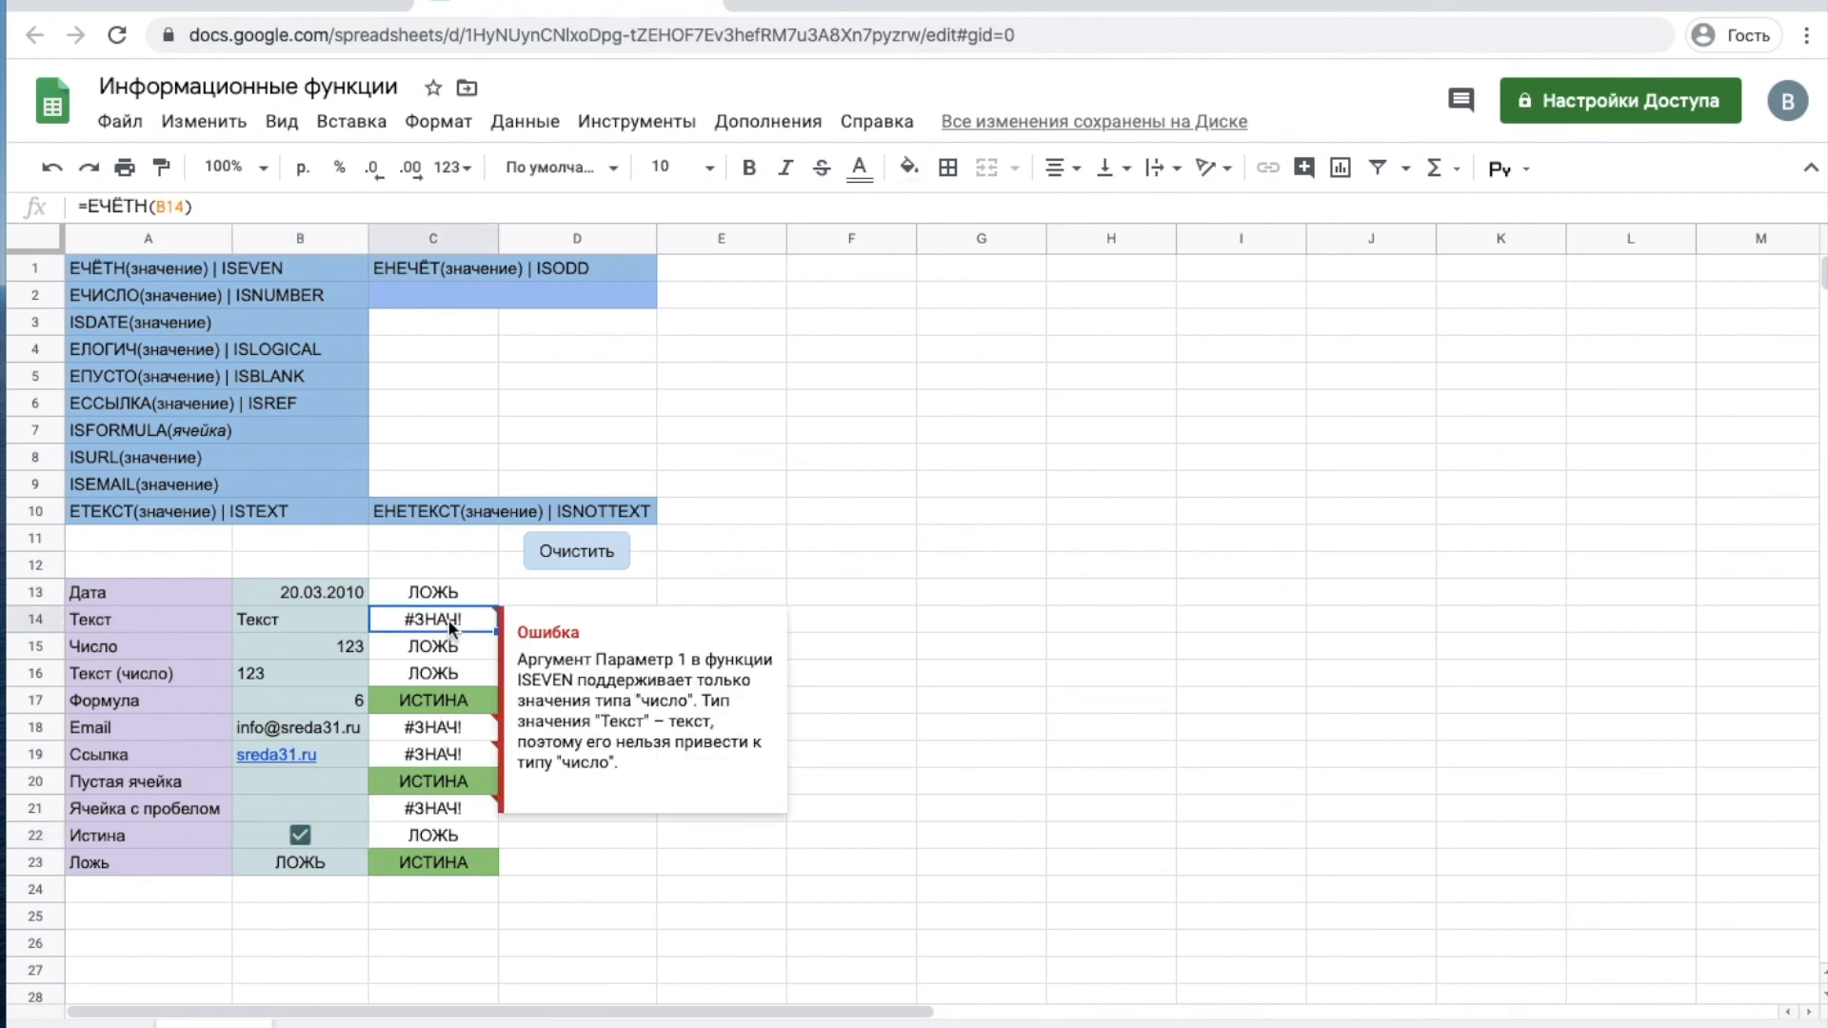
{"action": "left_click", "coordinate": [428, 729]}
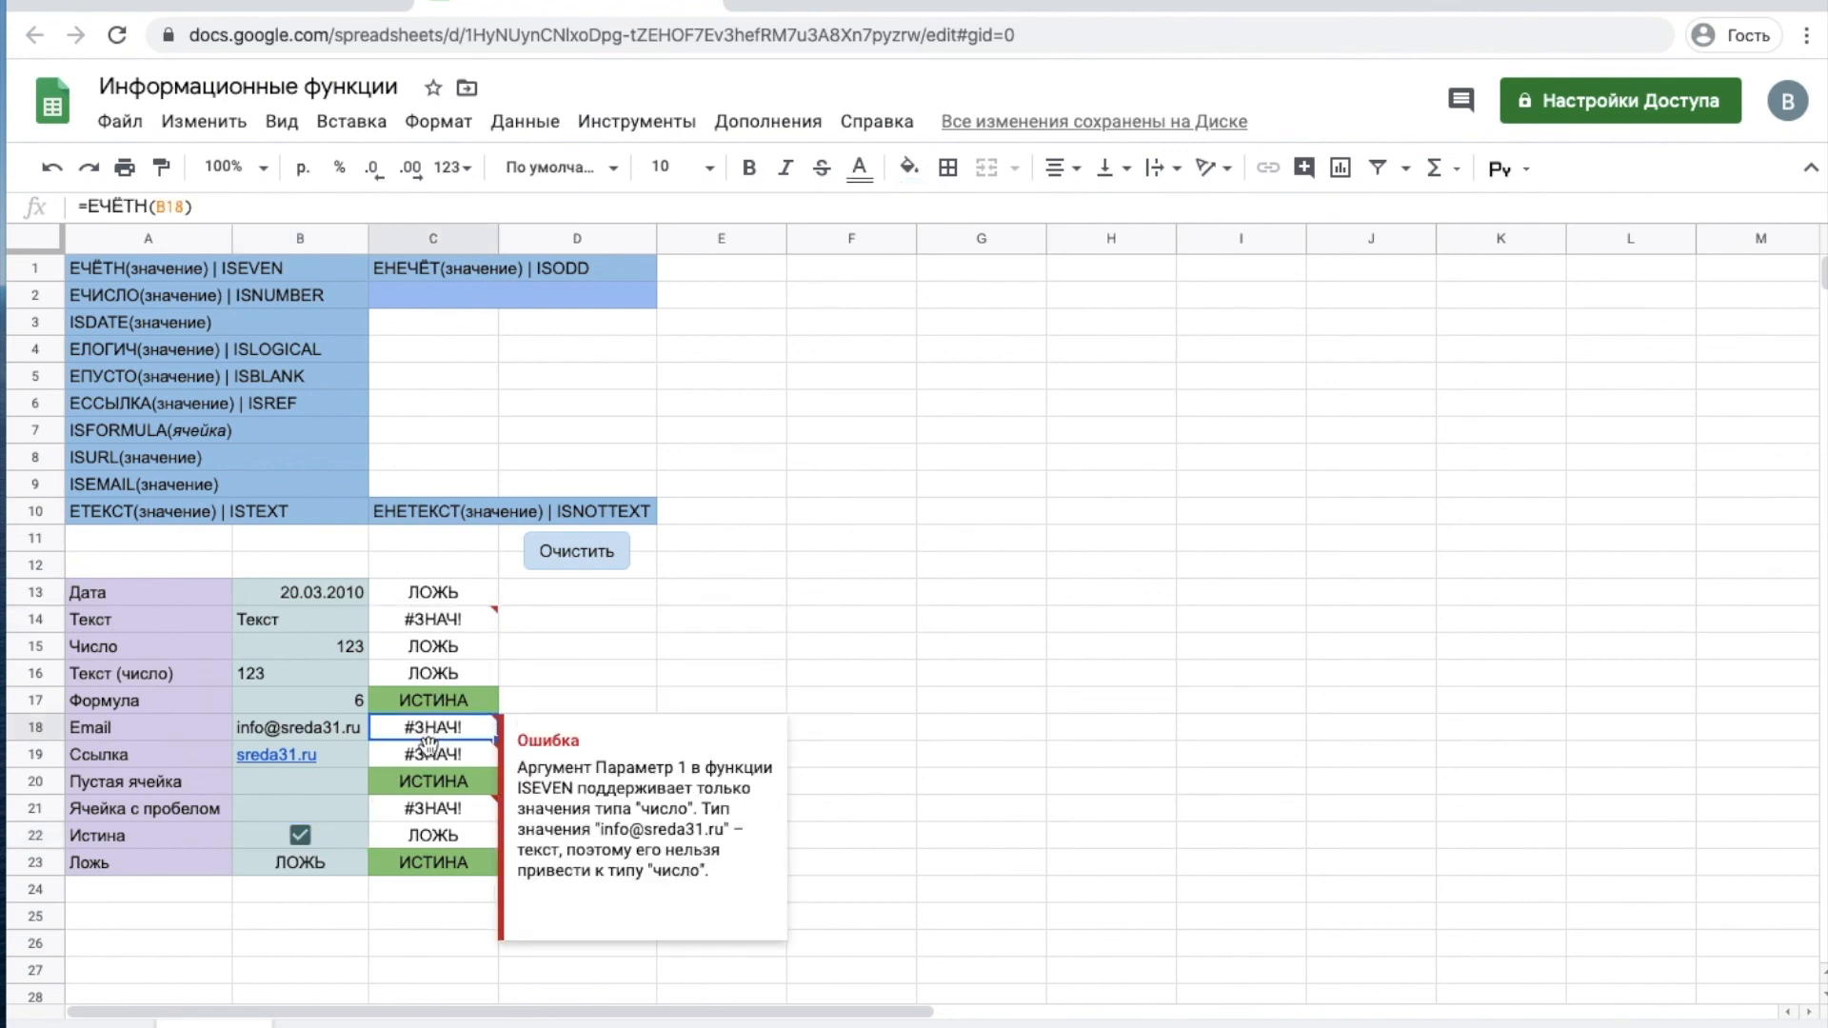
{"action": "left_click", "coordinate": [430, 755]}
{"action": "left_click", "coordinate": [419, 811]}
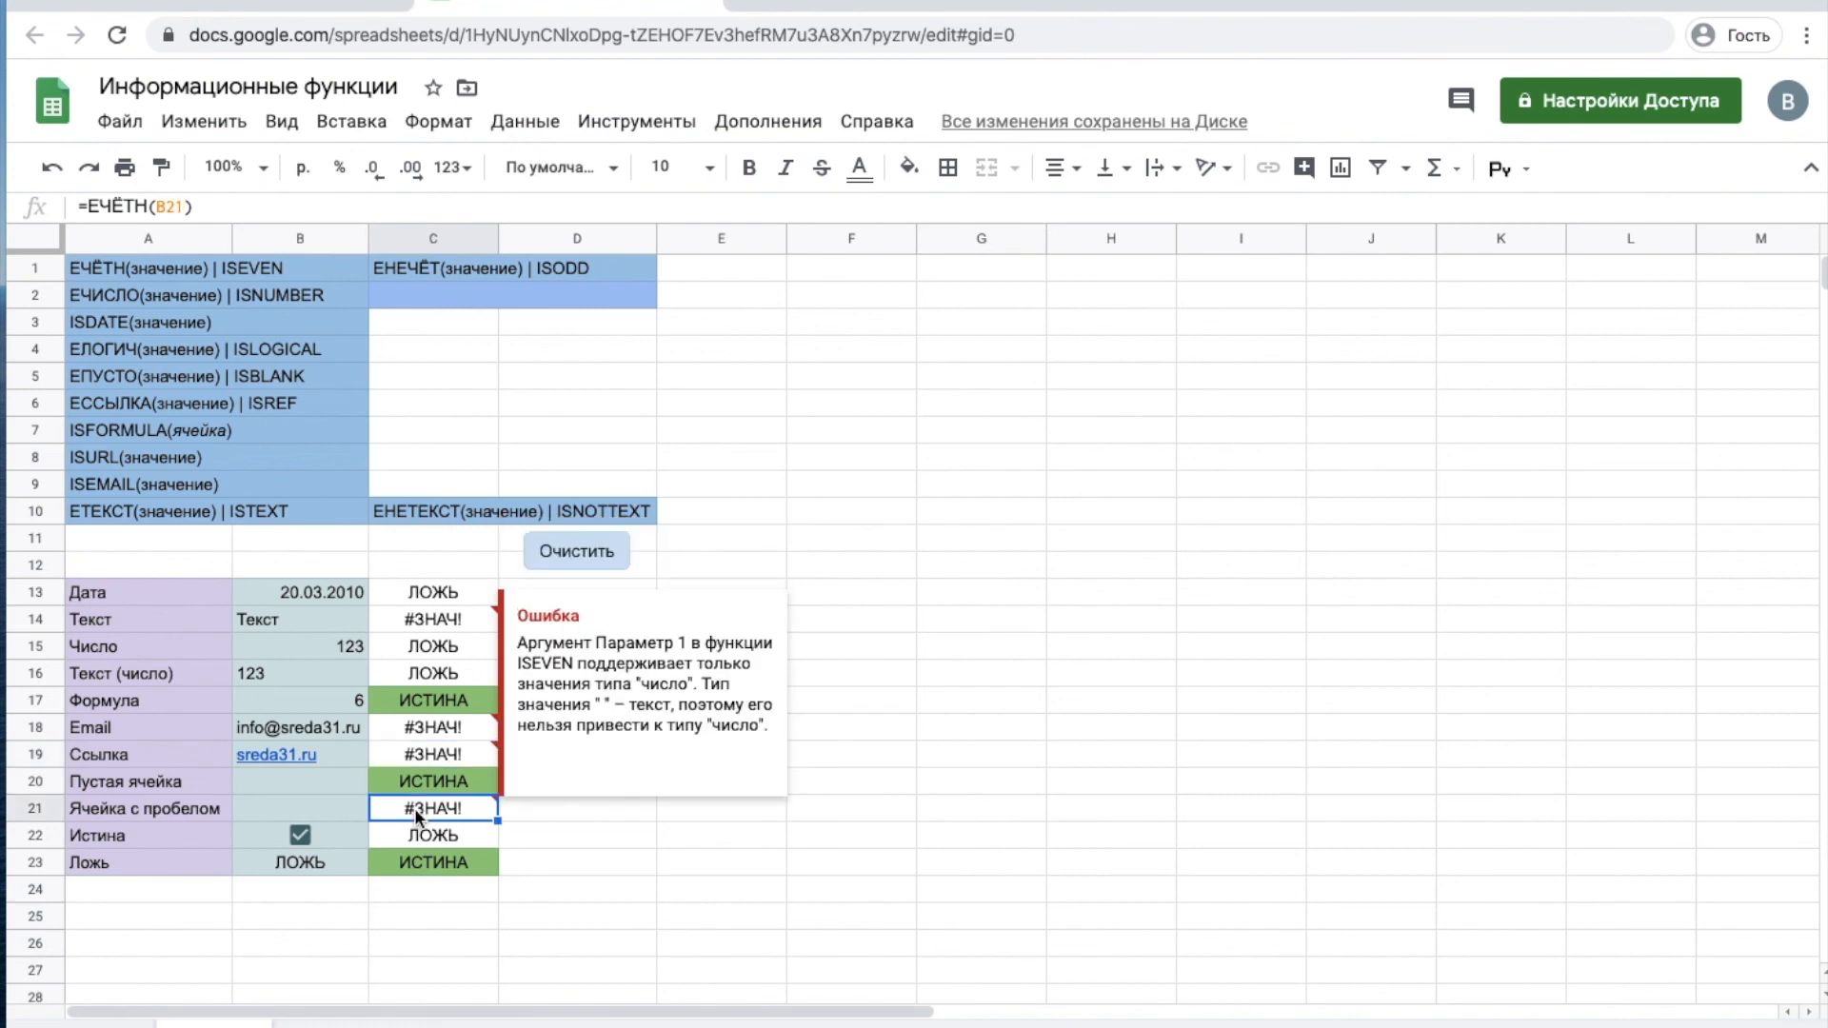
- Compare the ЕЧЁТН formula in C16 with the text number stored in B16
{"action": "left_click", "coordinate": [426, 674]}
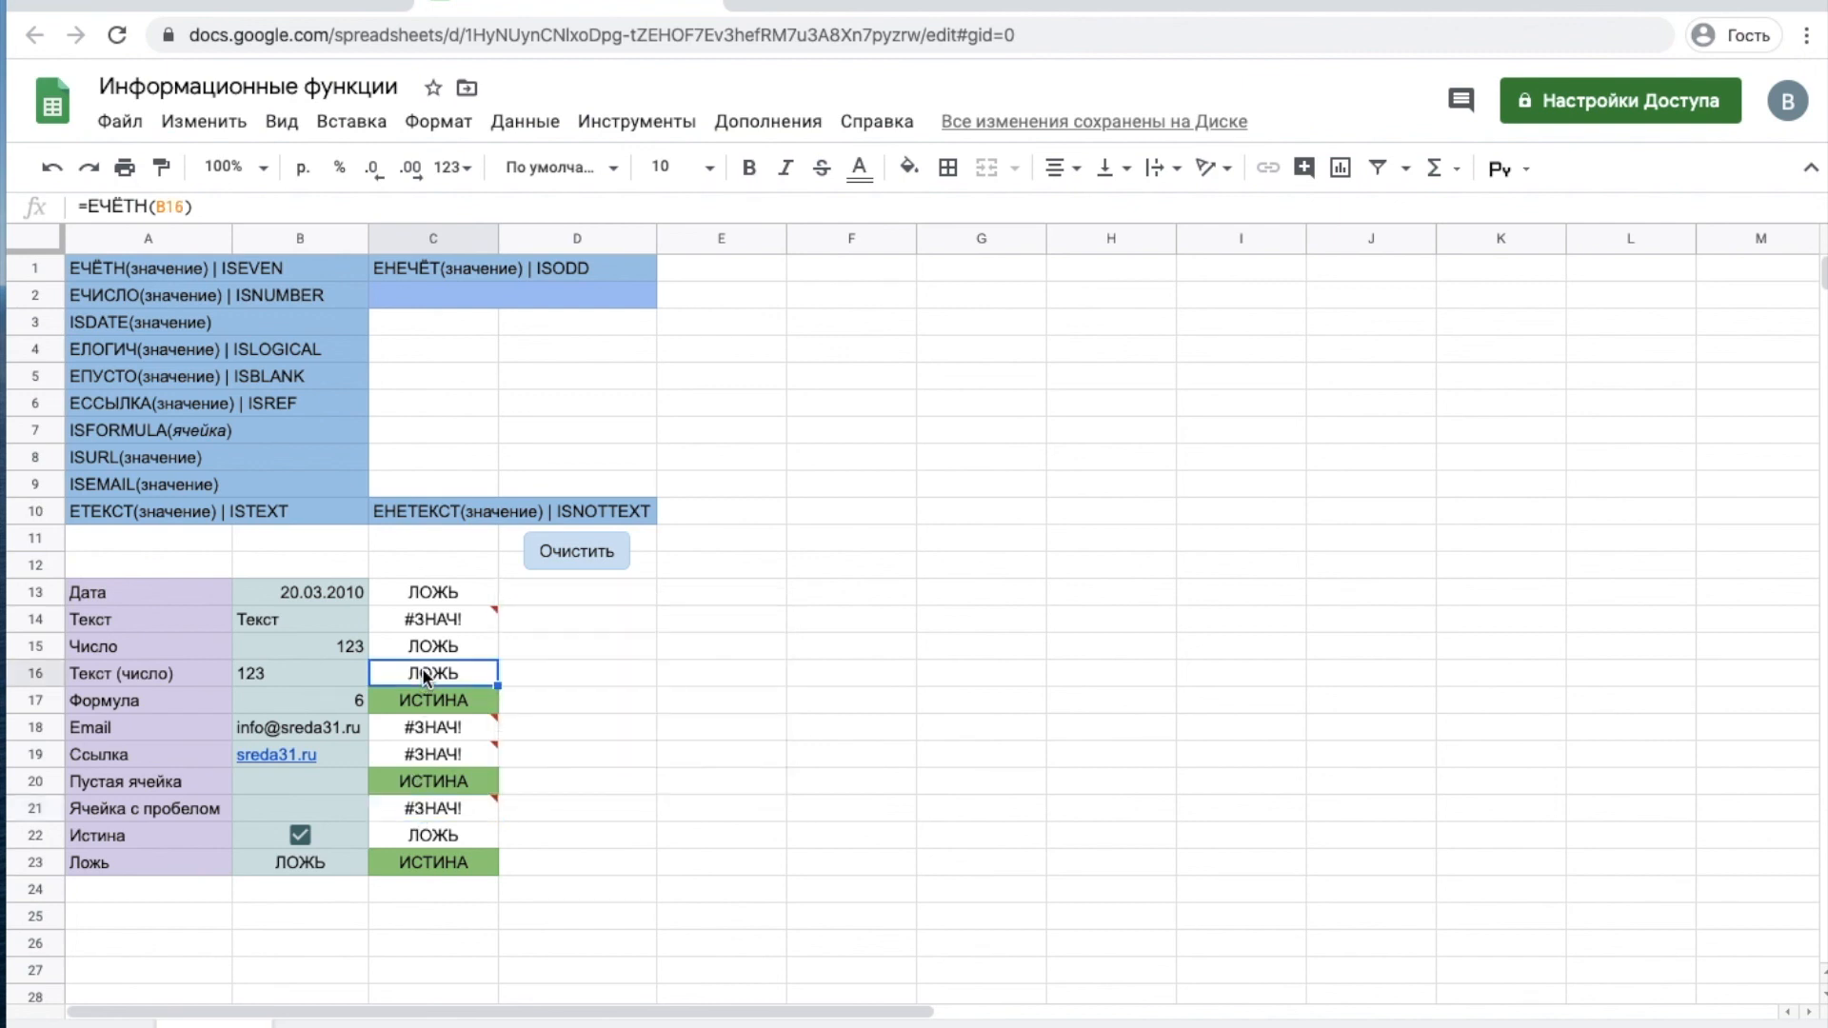
{"action": "left_click", "coordinate": [334, 672]}
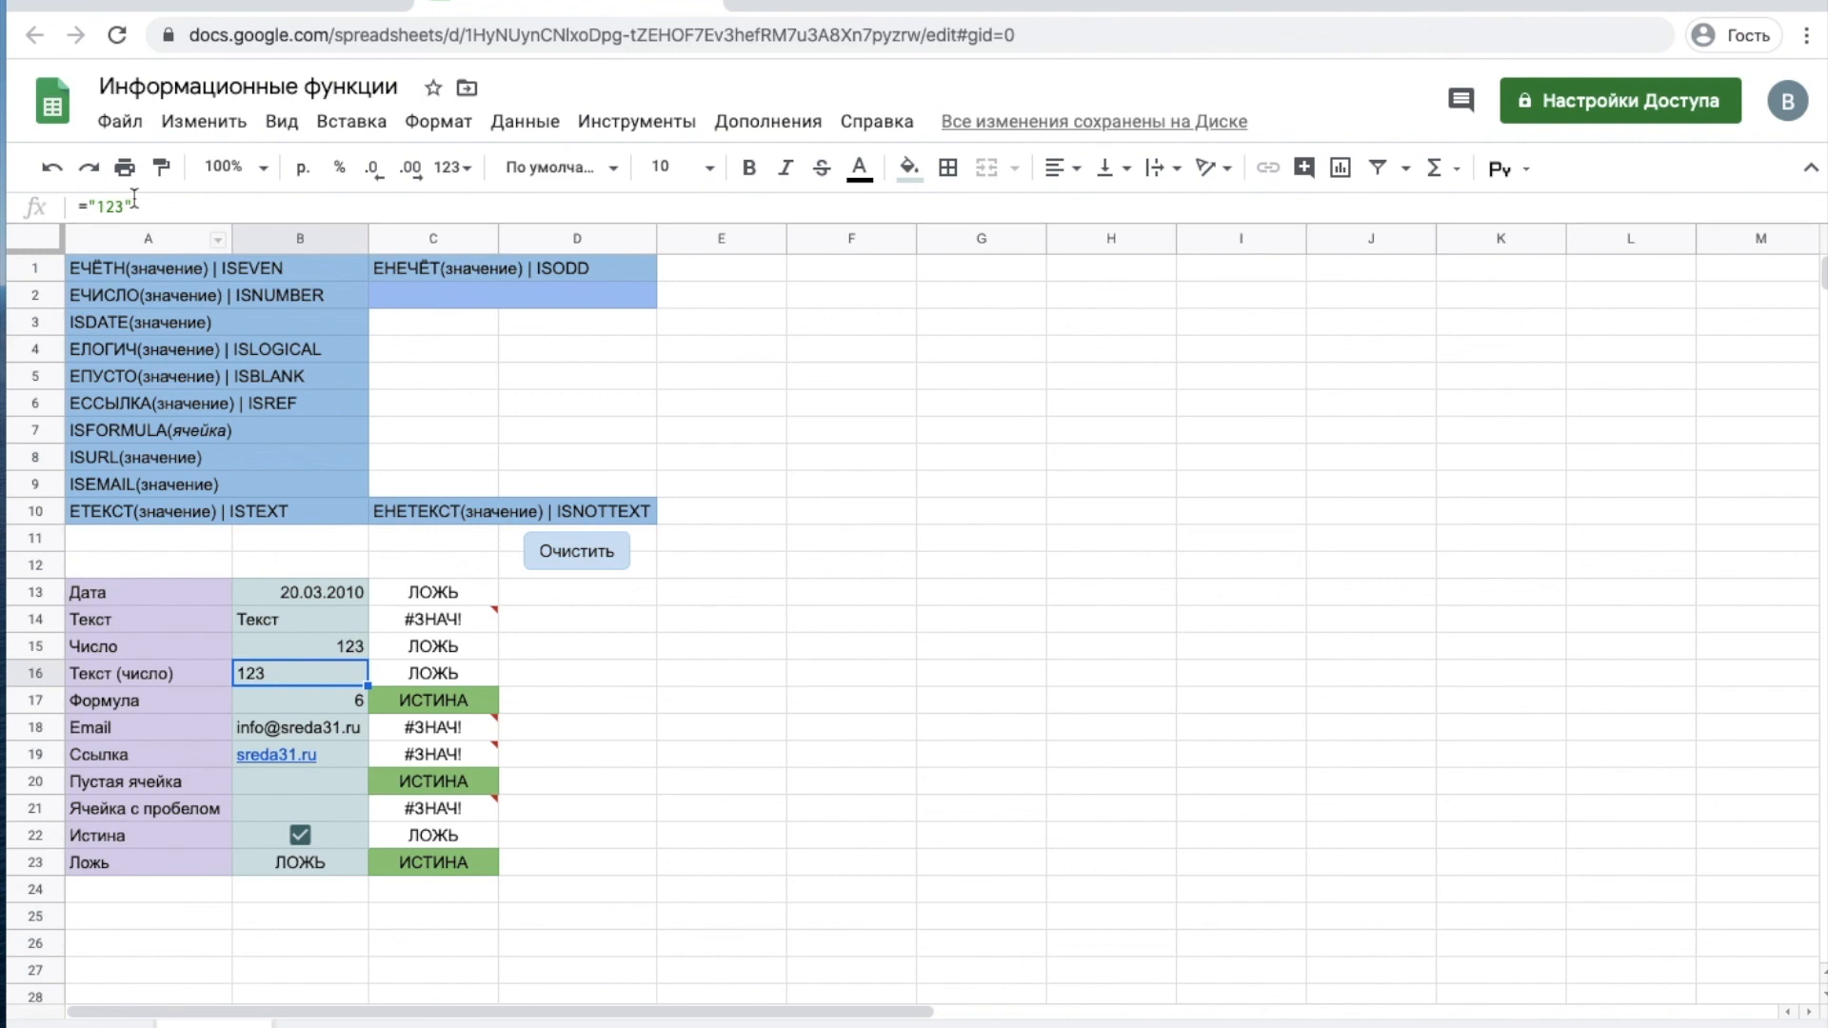
{"action": "left_click", "coordinate": [449, 673]}
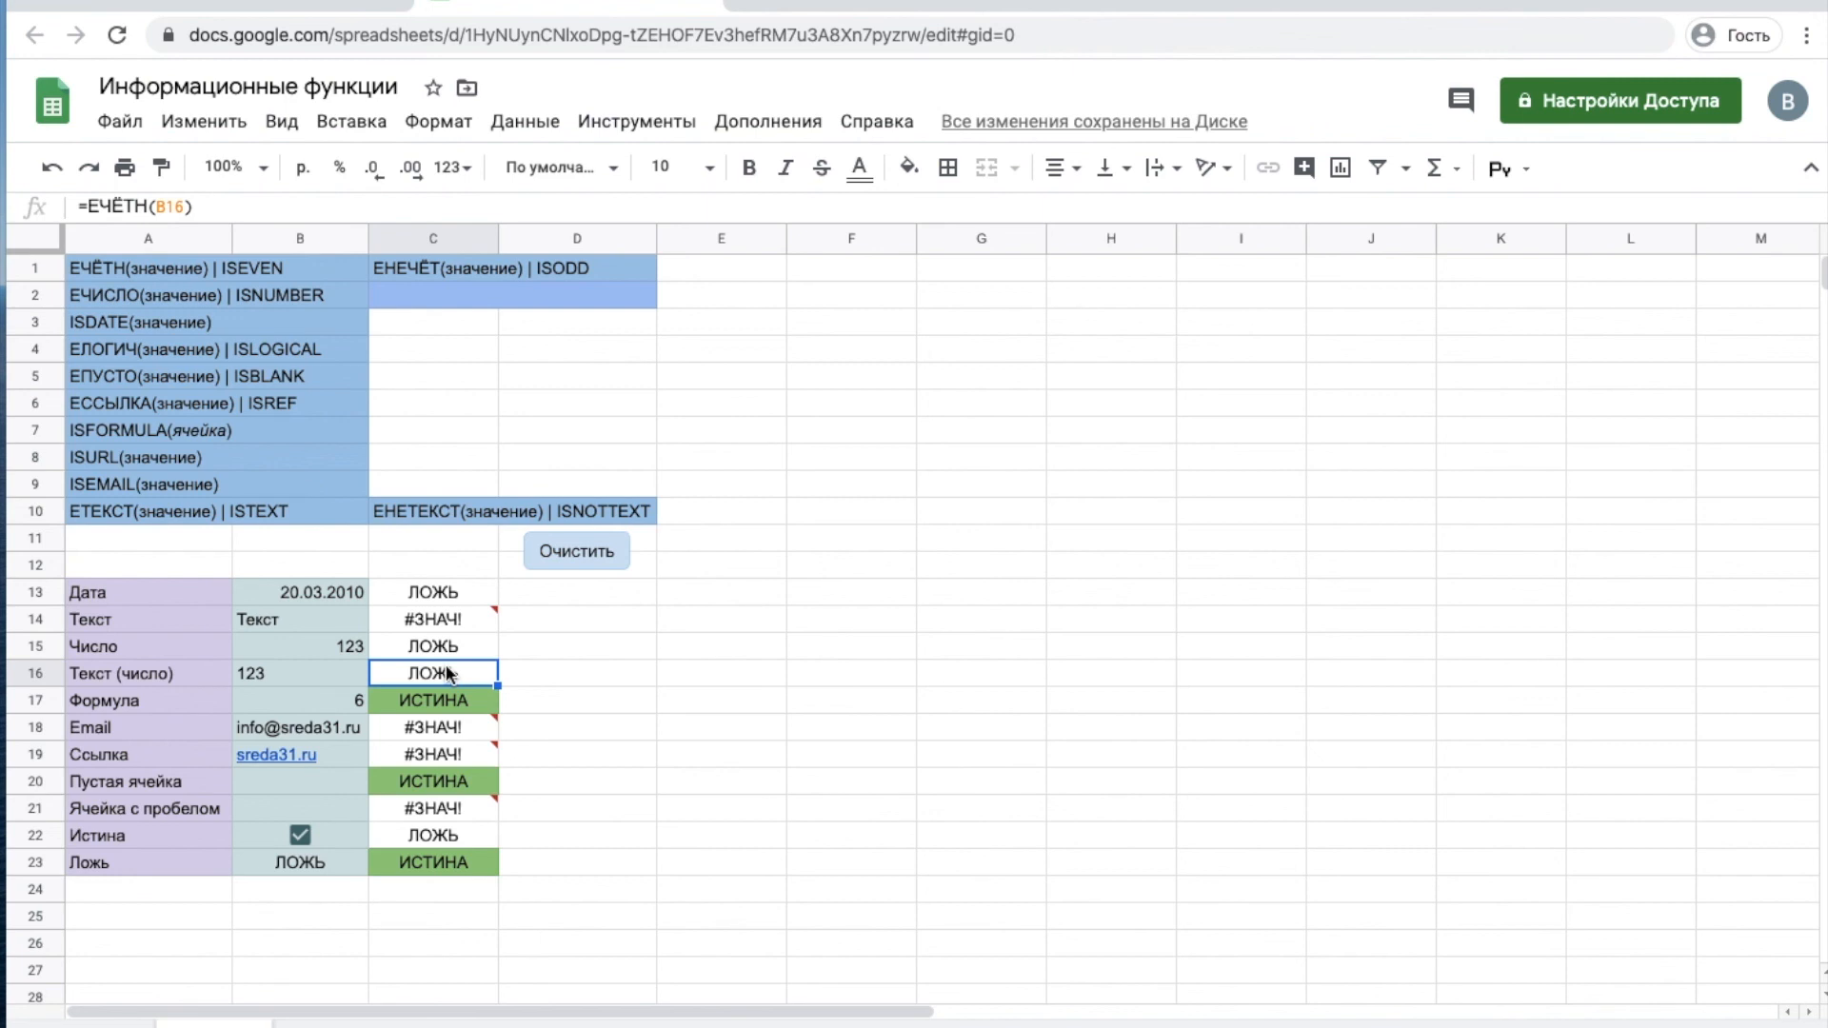
{"action": "left_click", "coordinate": [312, 676]}
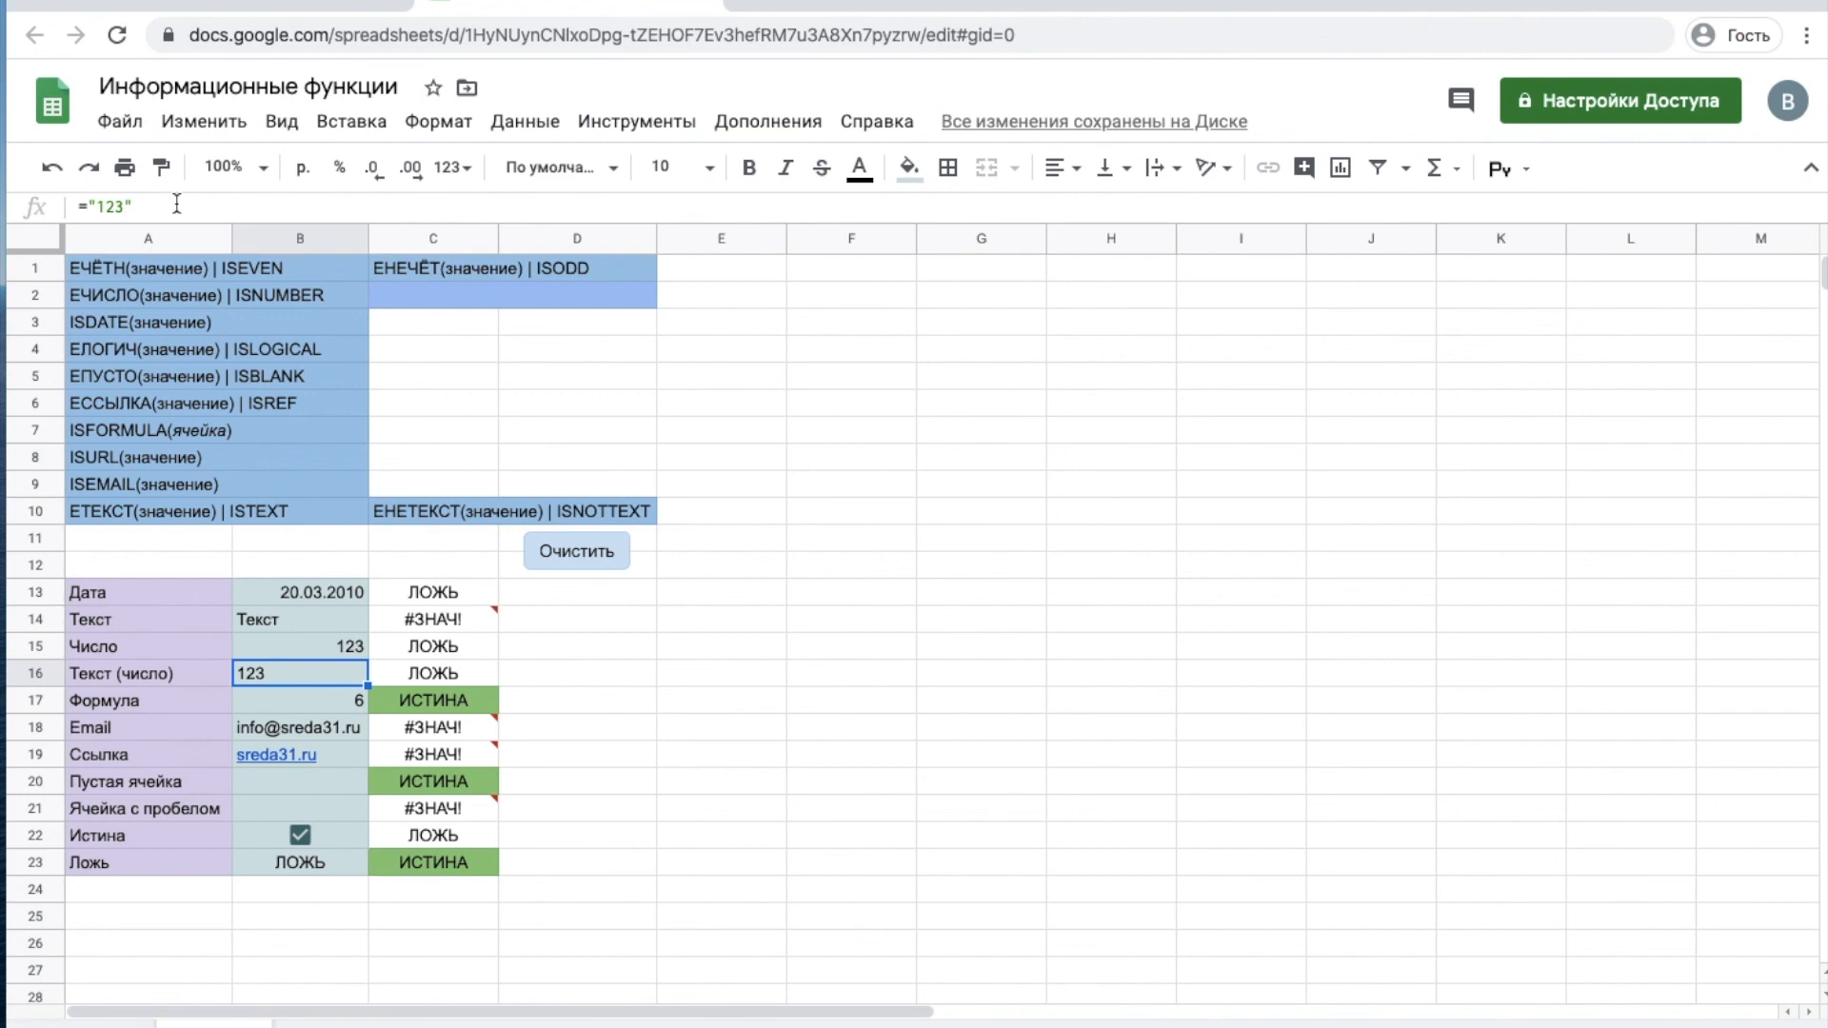
- Test adding the number in B15 and the text number in B16 with =B15+B16 in E16, and delete the test formula
{"action": "left_click", "coordinate": [706, 678]}
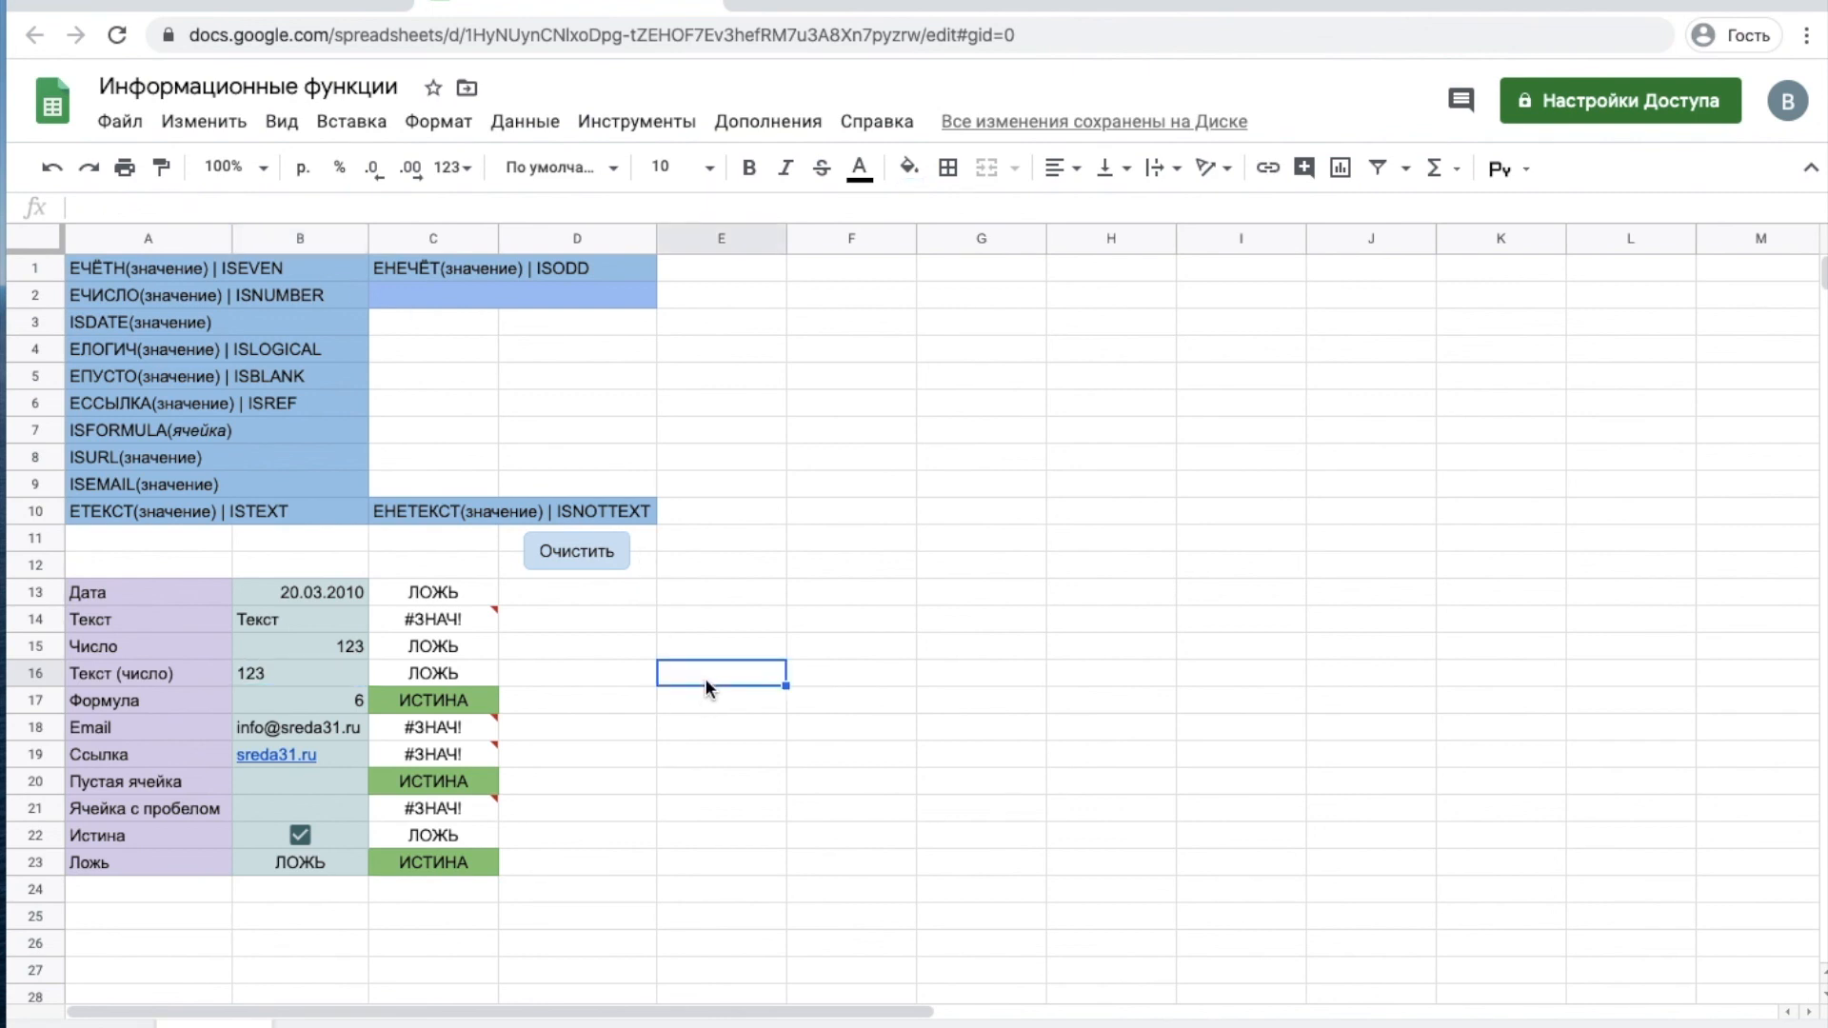
{"action": "type", "text": "="}
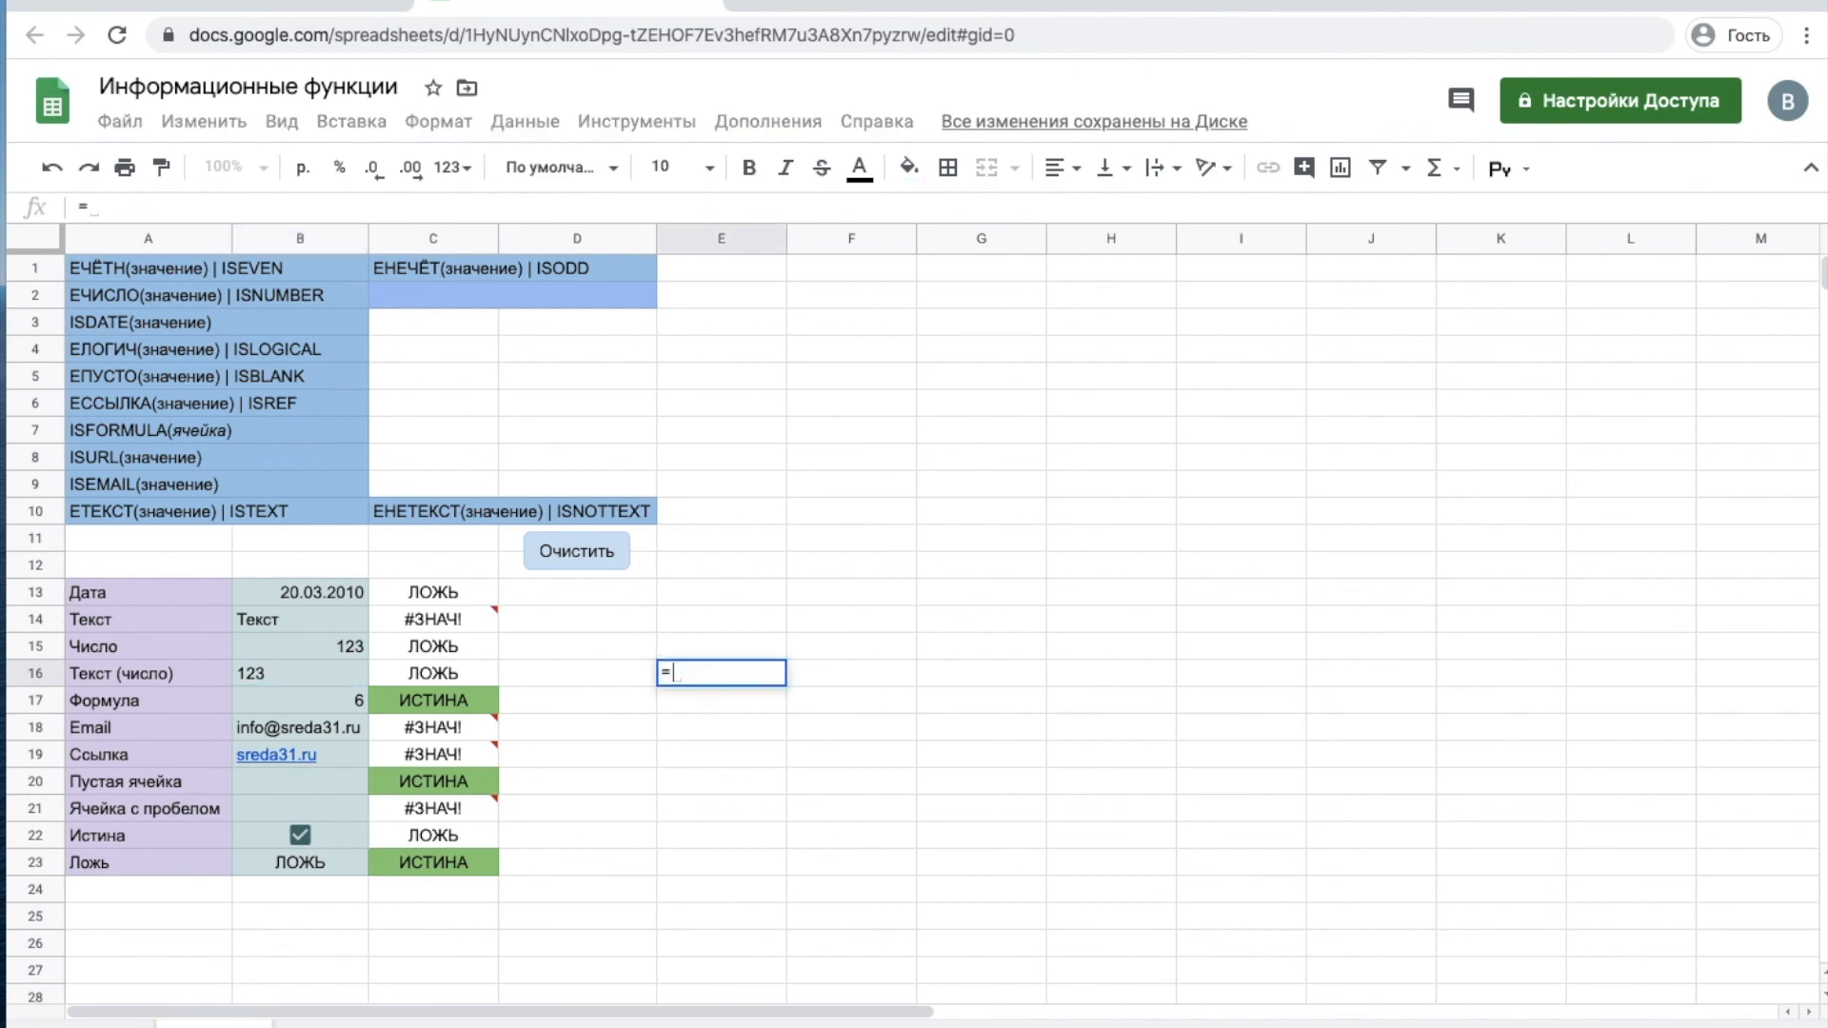
{"action": "left_click", "coordinate": [327, 651]}
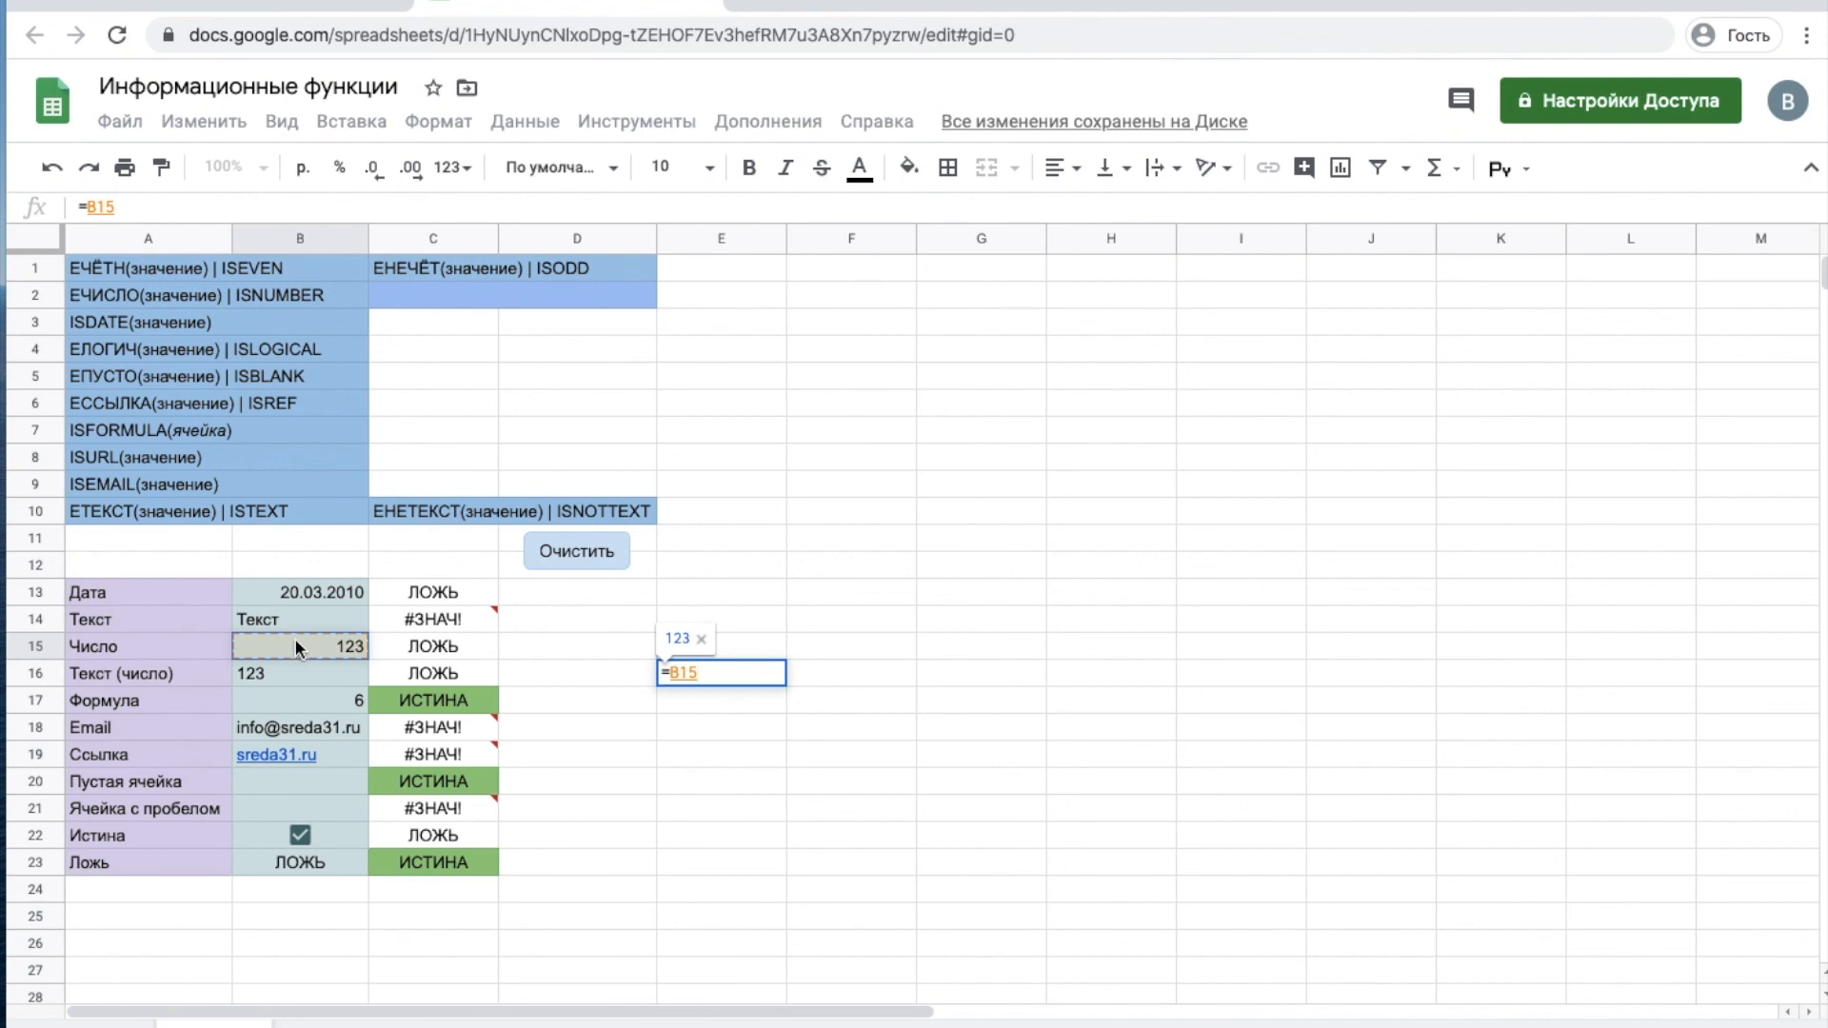
{"action": "type", "text": "+"}
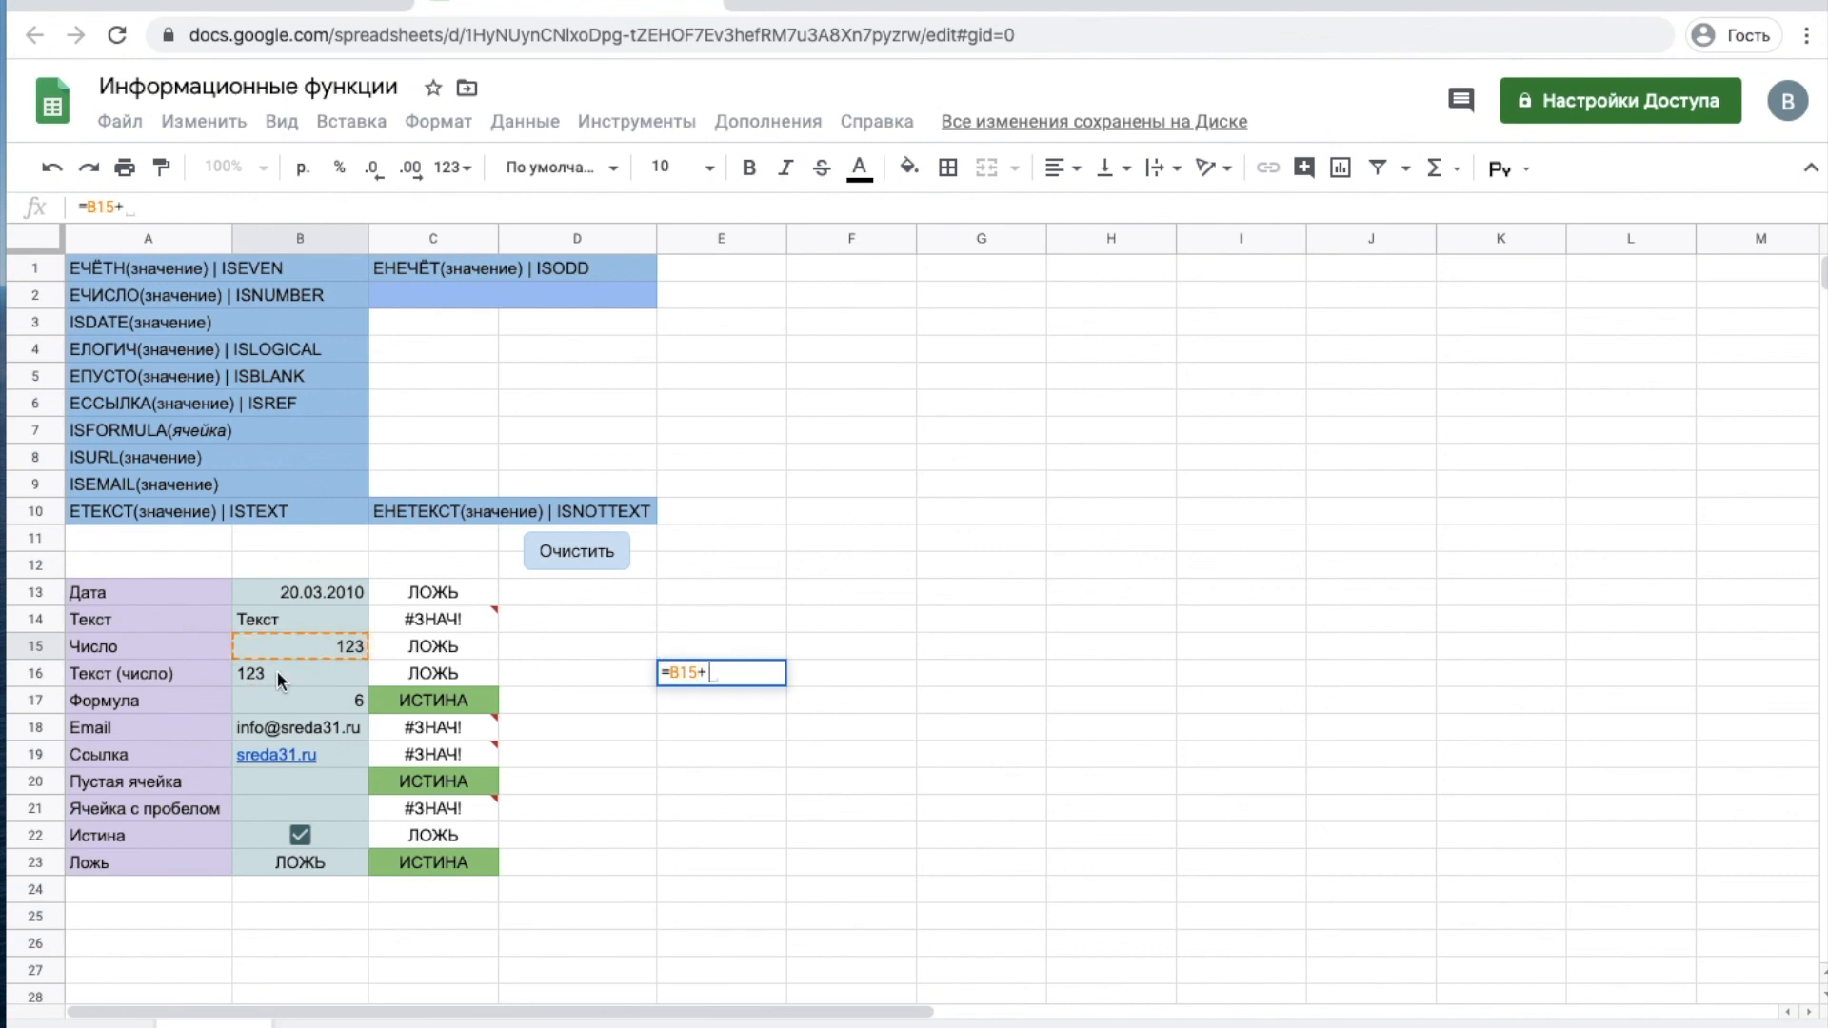
{"action": "left_click", "coordinate": [277, 670]}
{"action": "key", "text": "Return"}
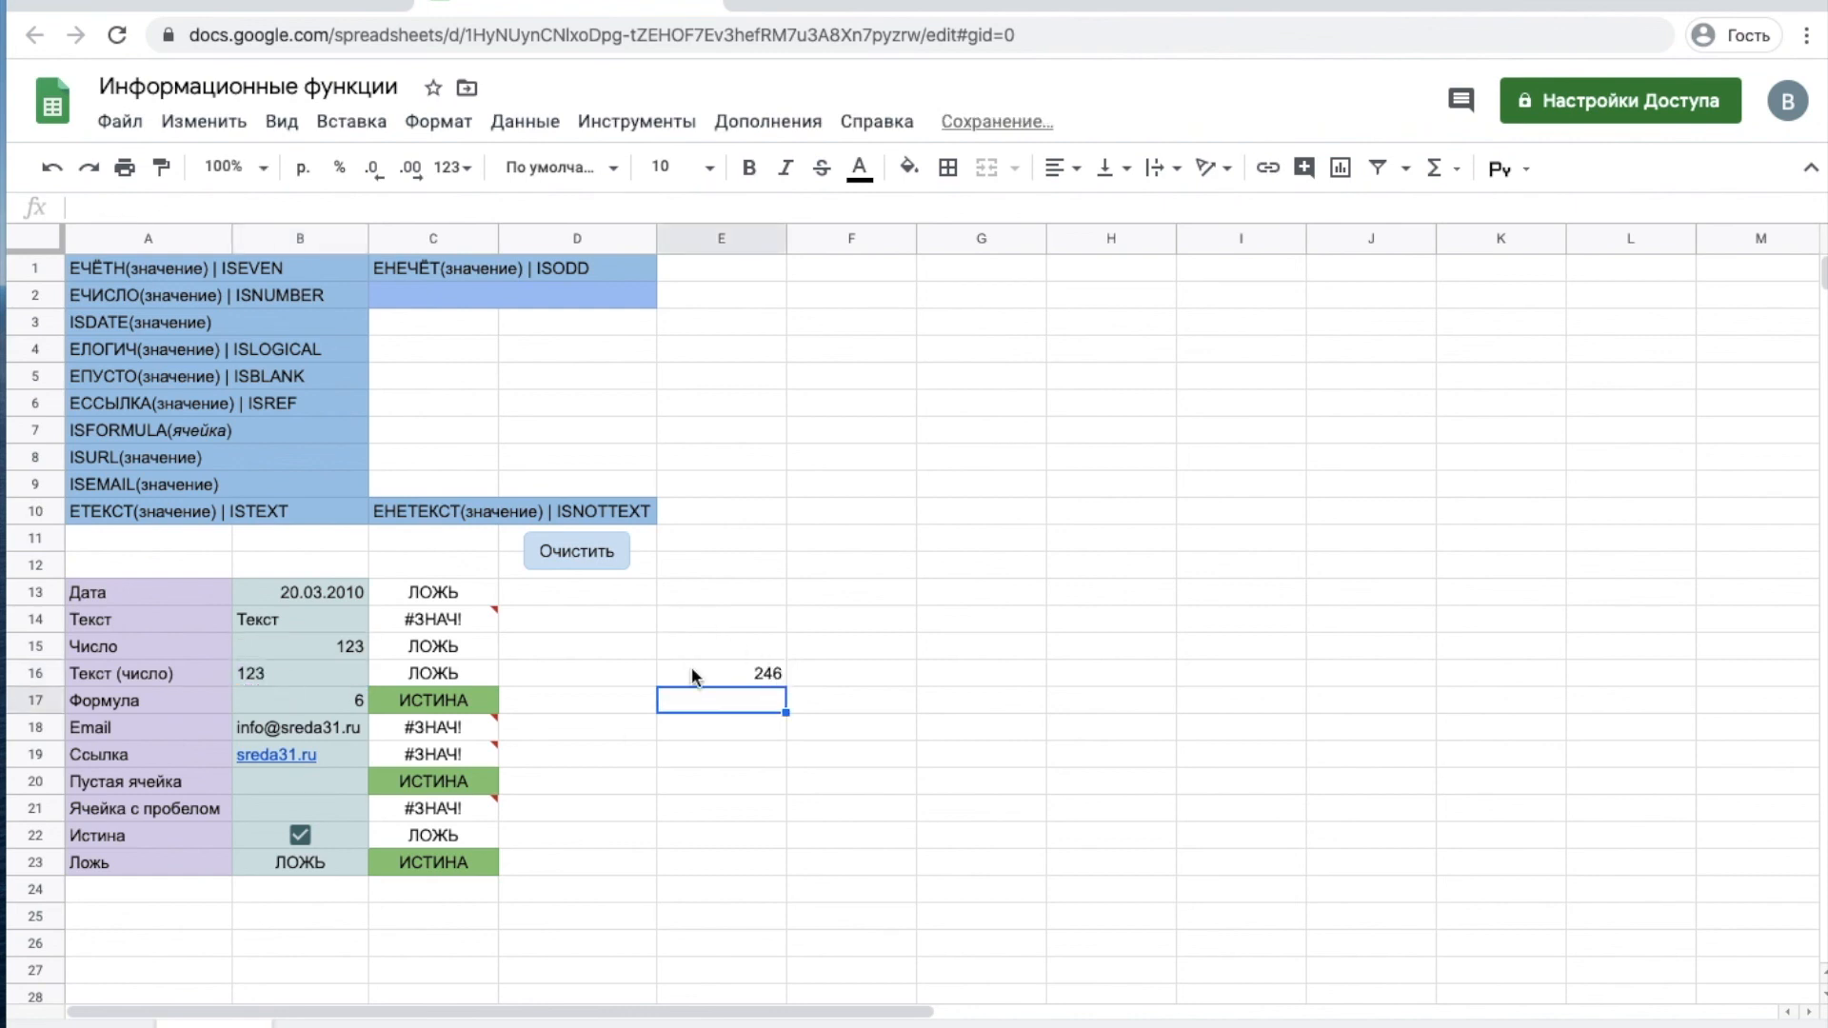
{"action": "left_click", "coordinate": [752, 670]}
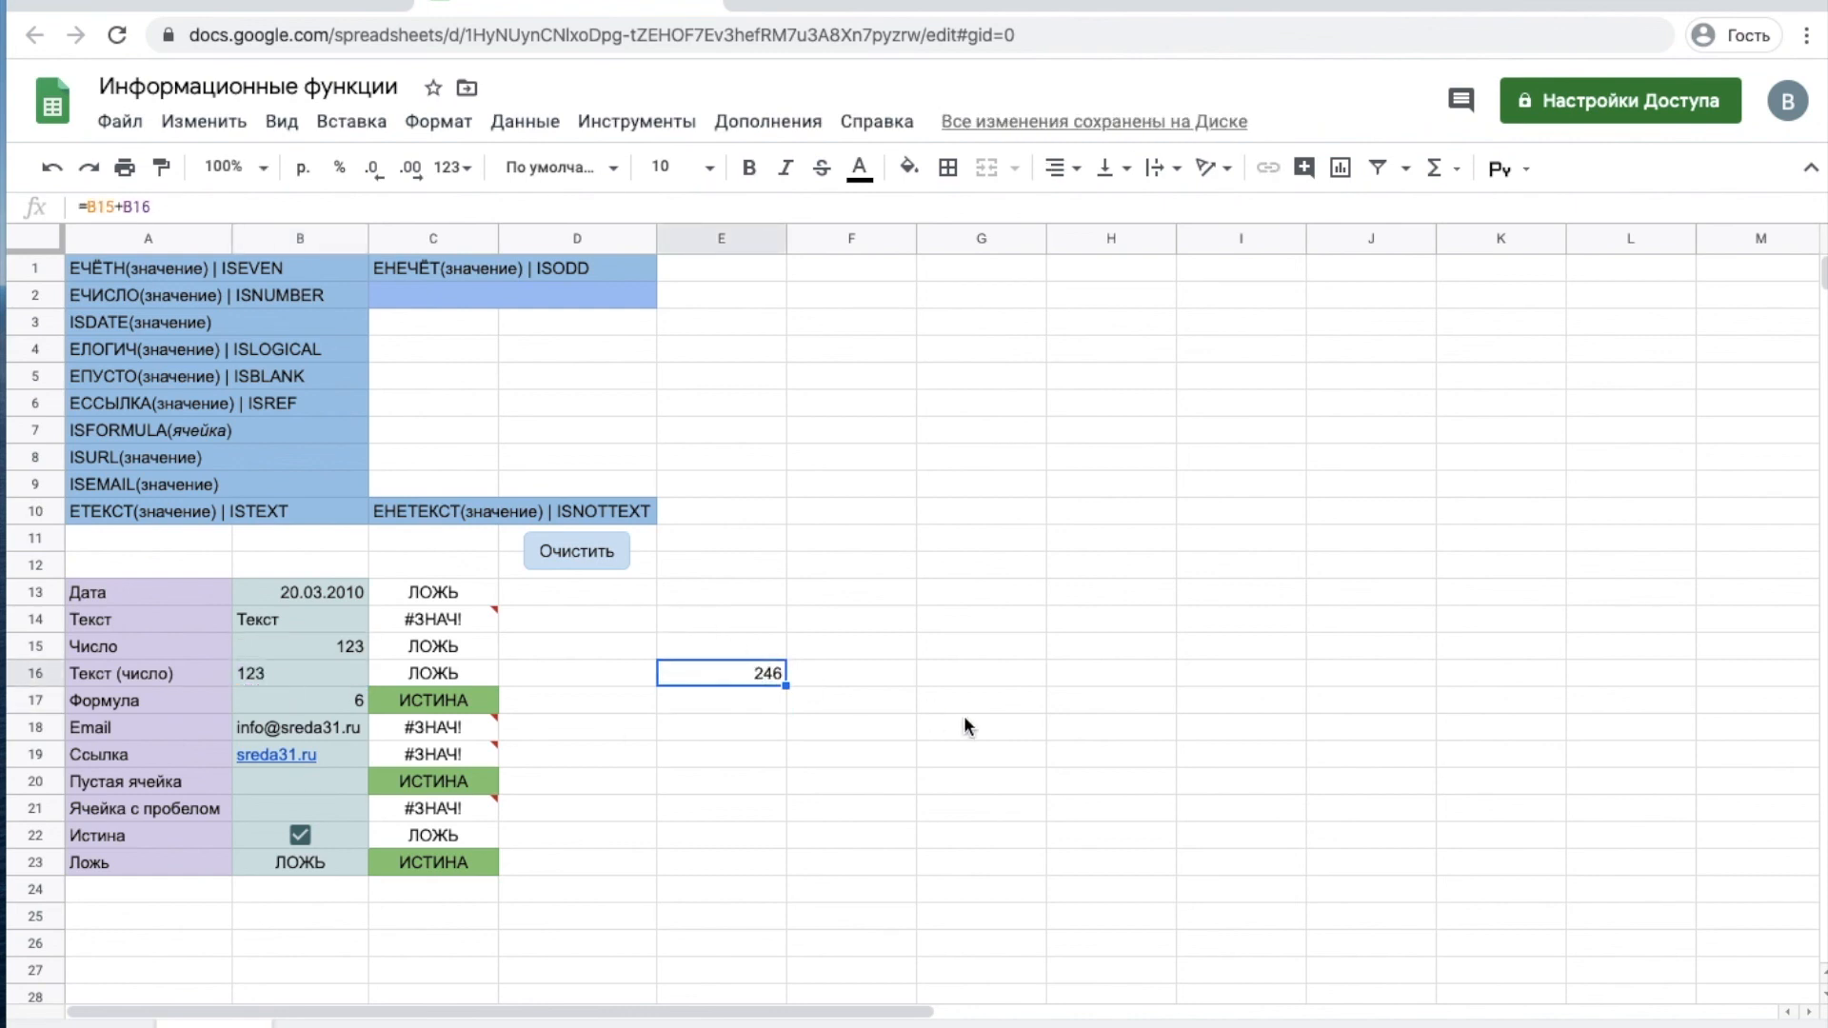
{"action": "key", "text": "Delete"}
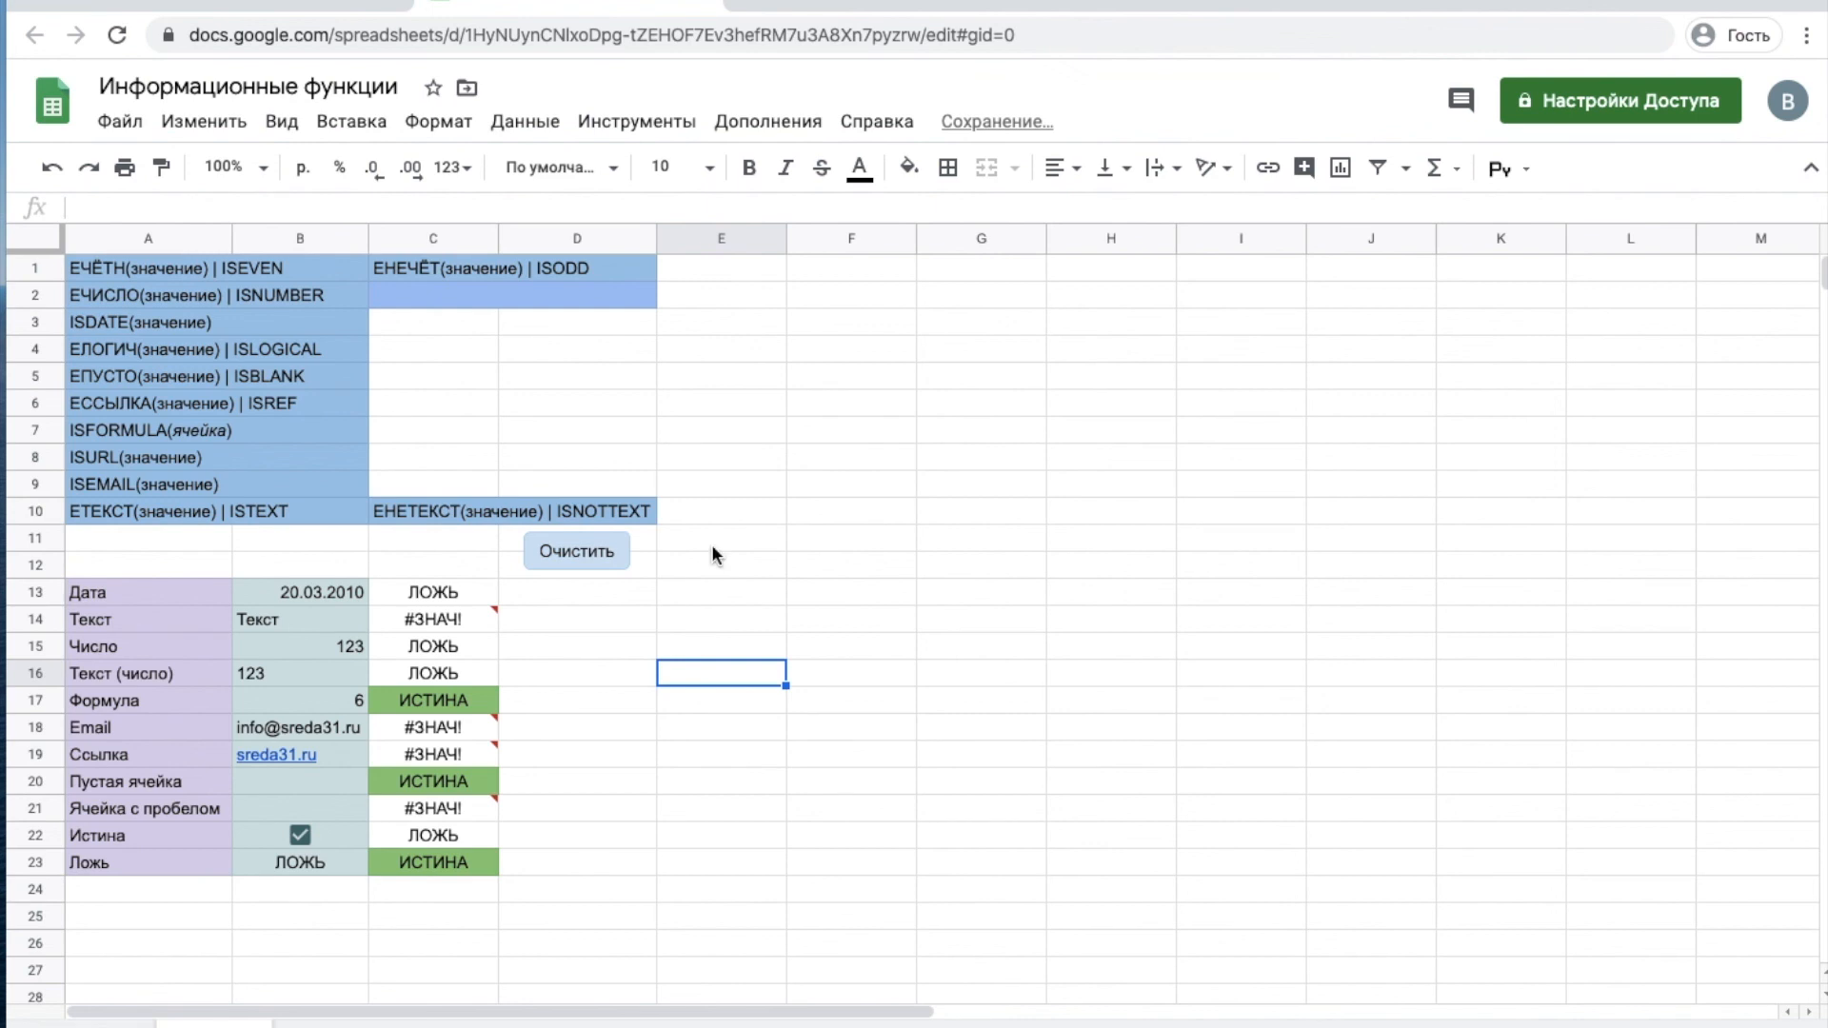
- Clear the ЕЧЁТН results and fill C13:C23 with the formula =ЕНЕЧЁТ(B13), starting in C13
{"action": "left_click", "coordinate": [567, 552]}
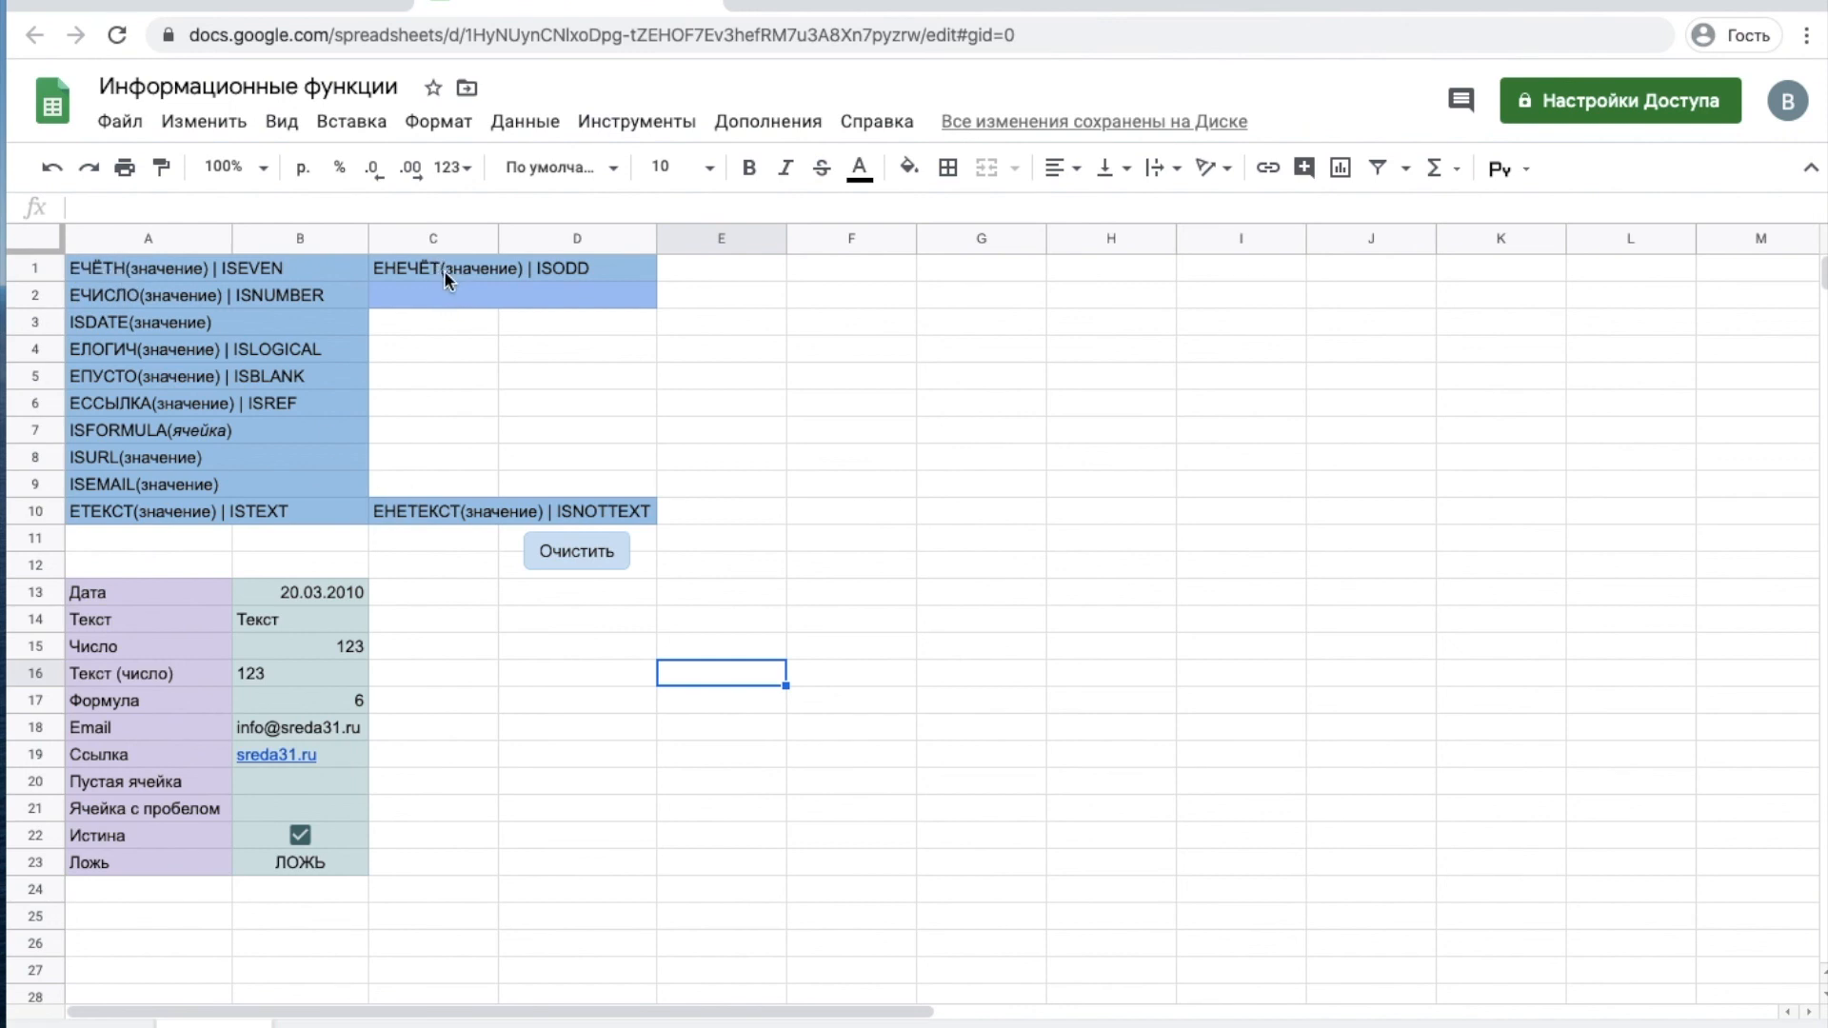
{"action": "left_click", "coordinate": [427, 592]}
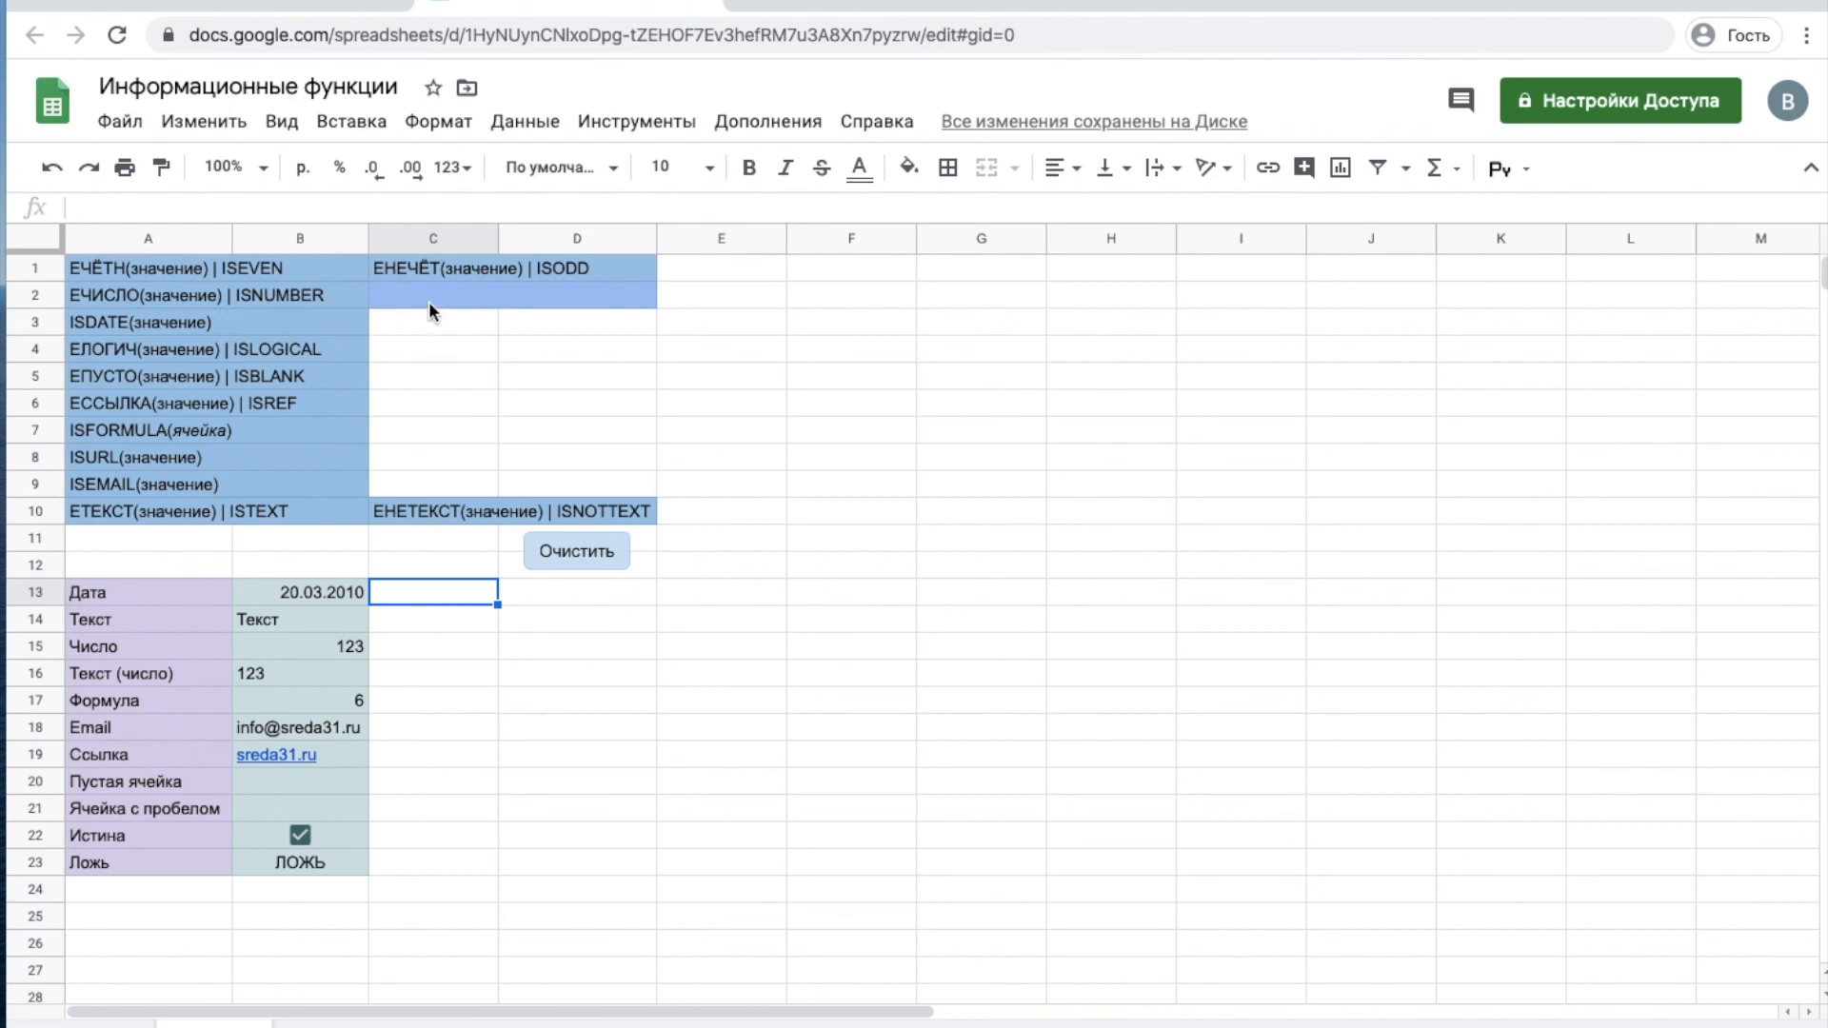
{"action": "type", "text": "=e"}
{"action": "type", "text": "не"}
{"action": "type", "text": "чётн"}
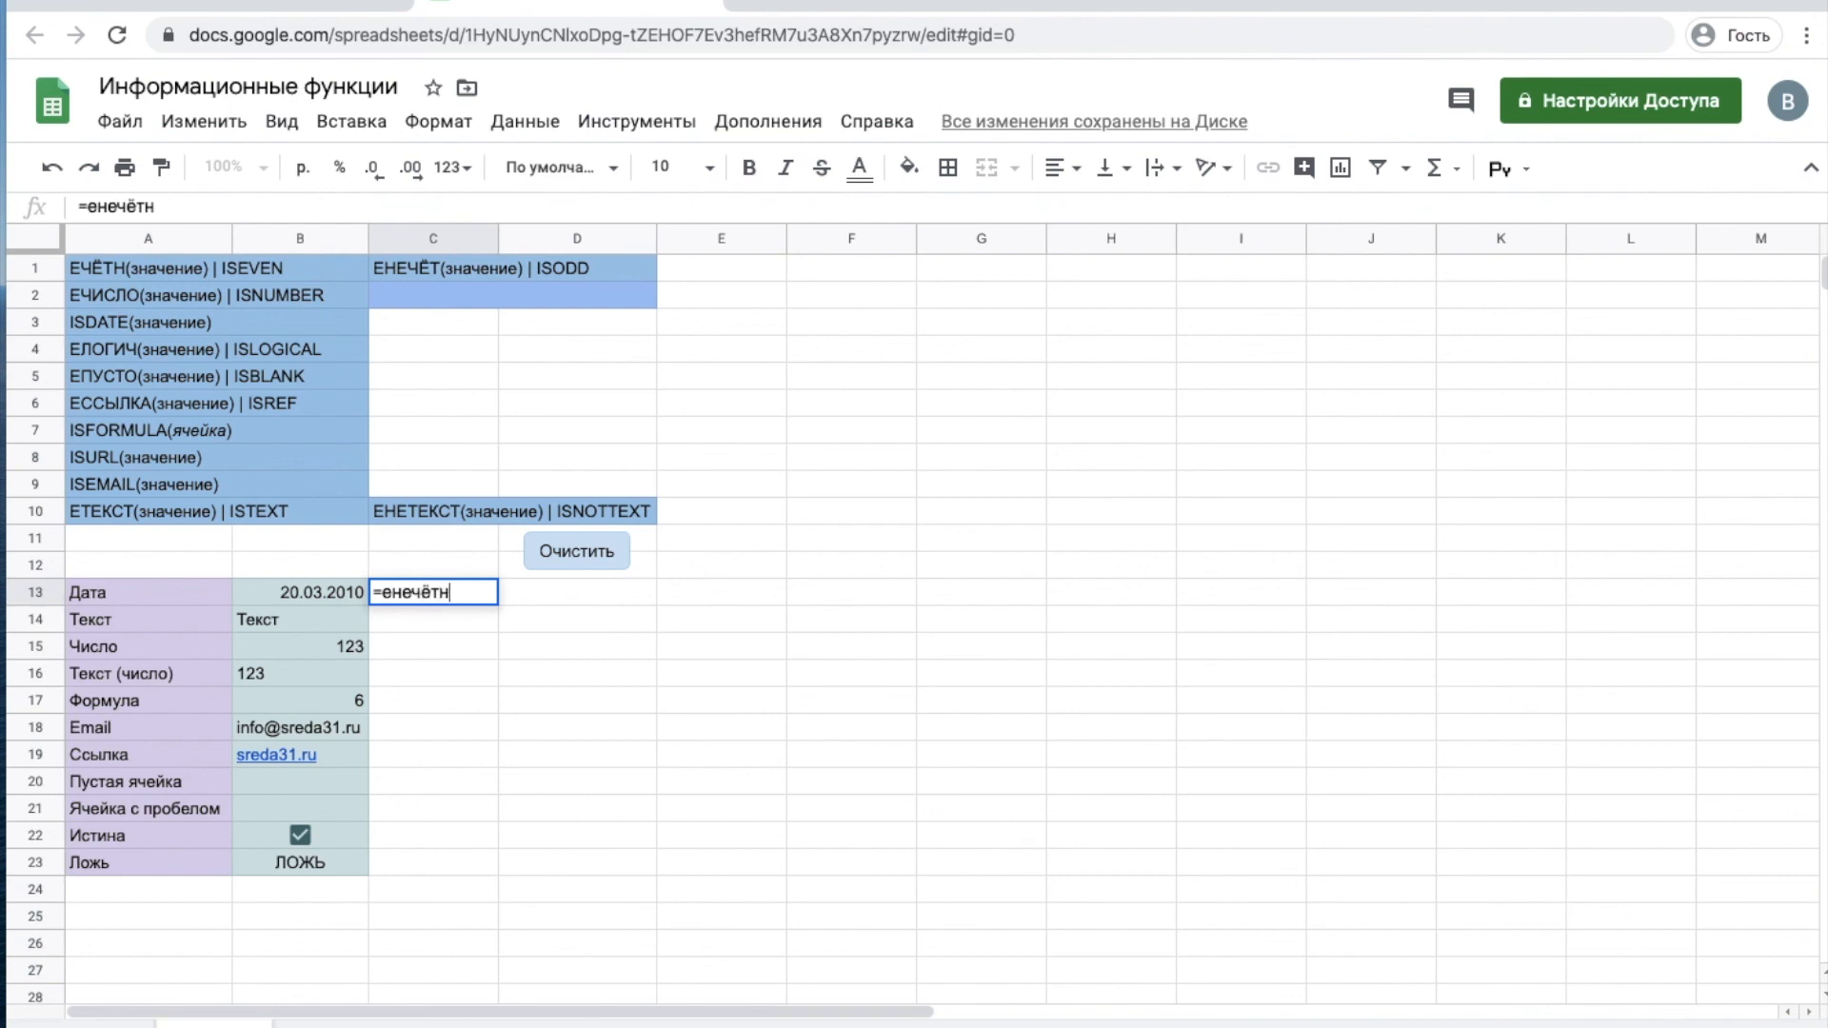
{"action": "key", "text": "BackSpace"}
{"action": "type", "text": "("}
{"action": "left_click", "coordinate": [307, 593]}
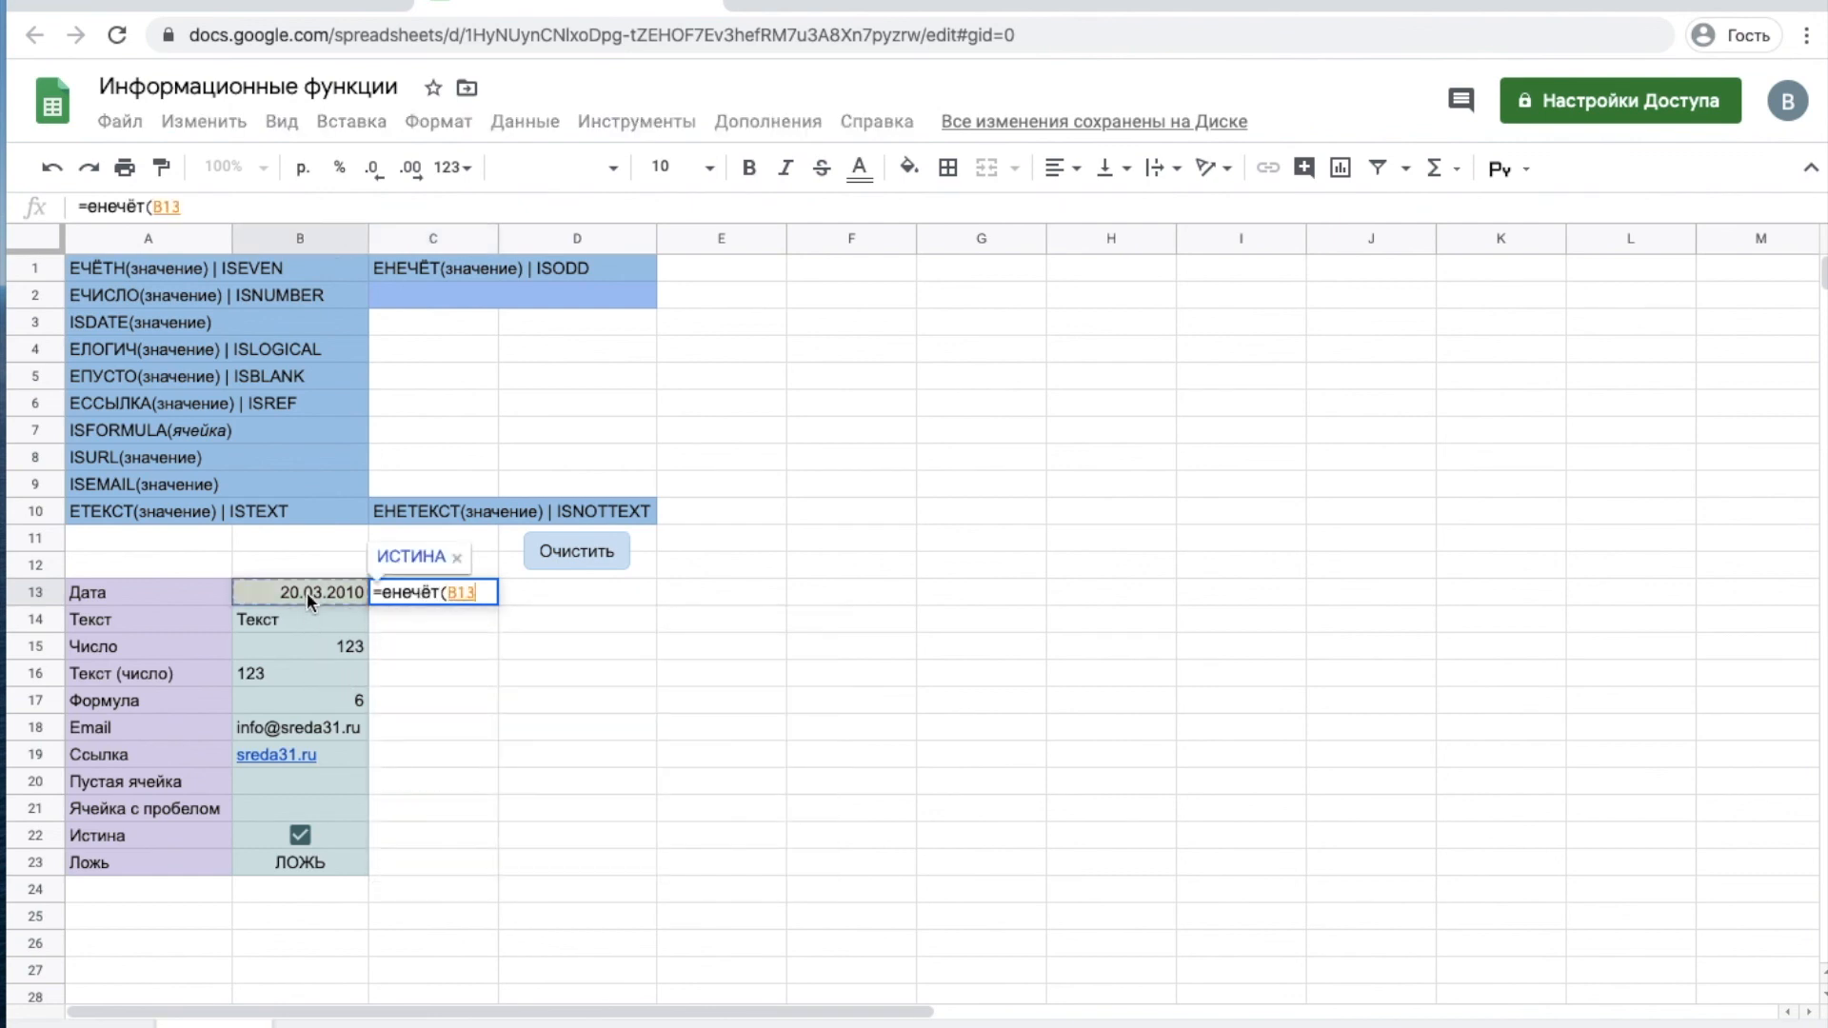
{"action": "type", "text": ")"}
{"action": "key", "text": "Return"}
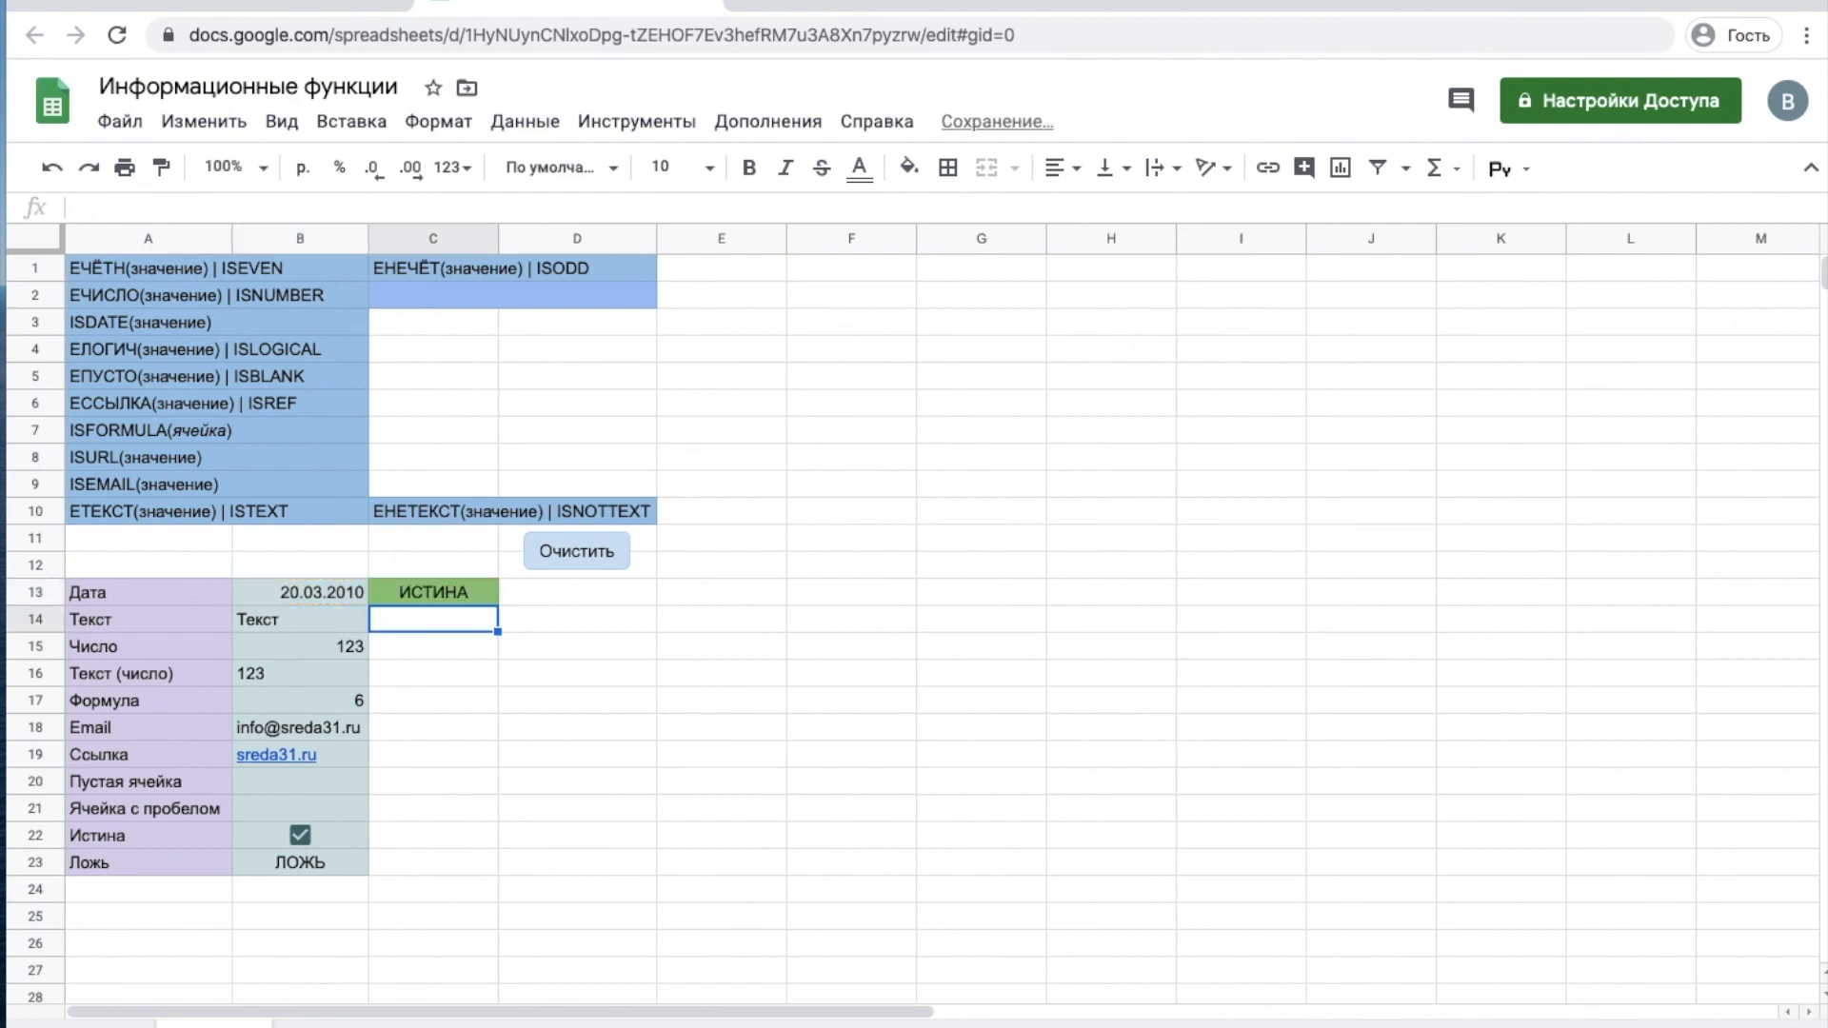
{"action": "left_click", "coordinate": [413, 598]}
{"action": "left_click_drag", "start_coordinate": [499, 605], "coordinate": [469, 873]}
- Compare the ЕНЕЧЁТ results in rows 13 to 16 with the source values, including the error explanation in C14
{"action": "left_click", "coordinate": [324, 593]}
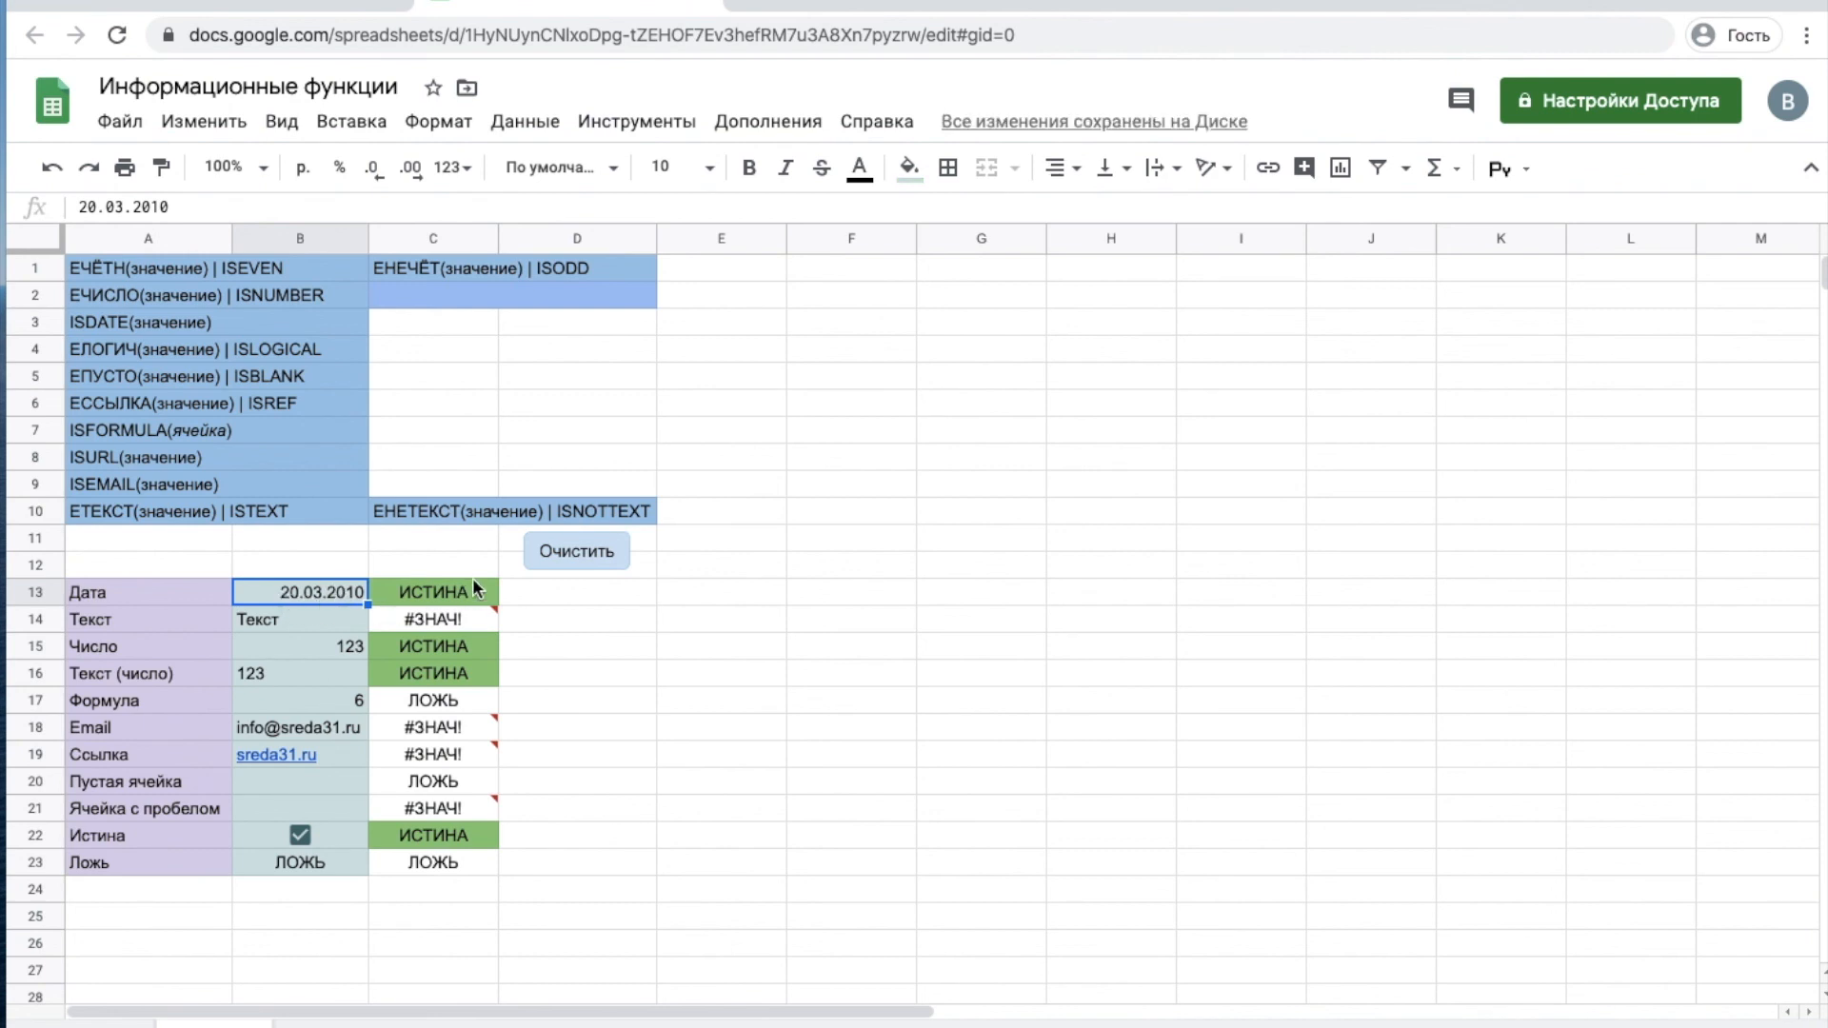
{"action": "mouse_move", "coordinate": [412, 617]}
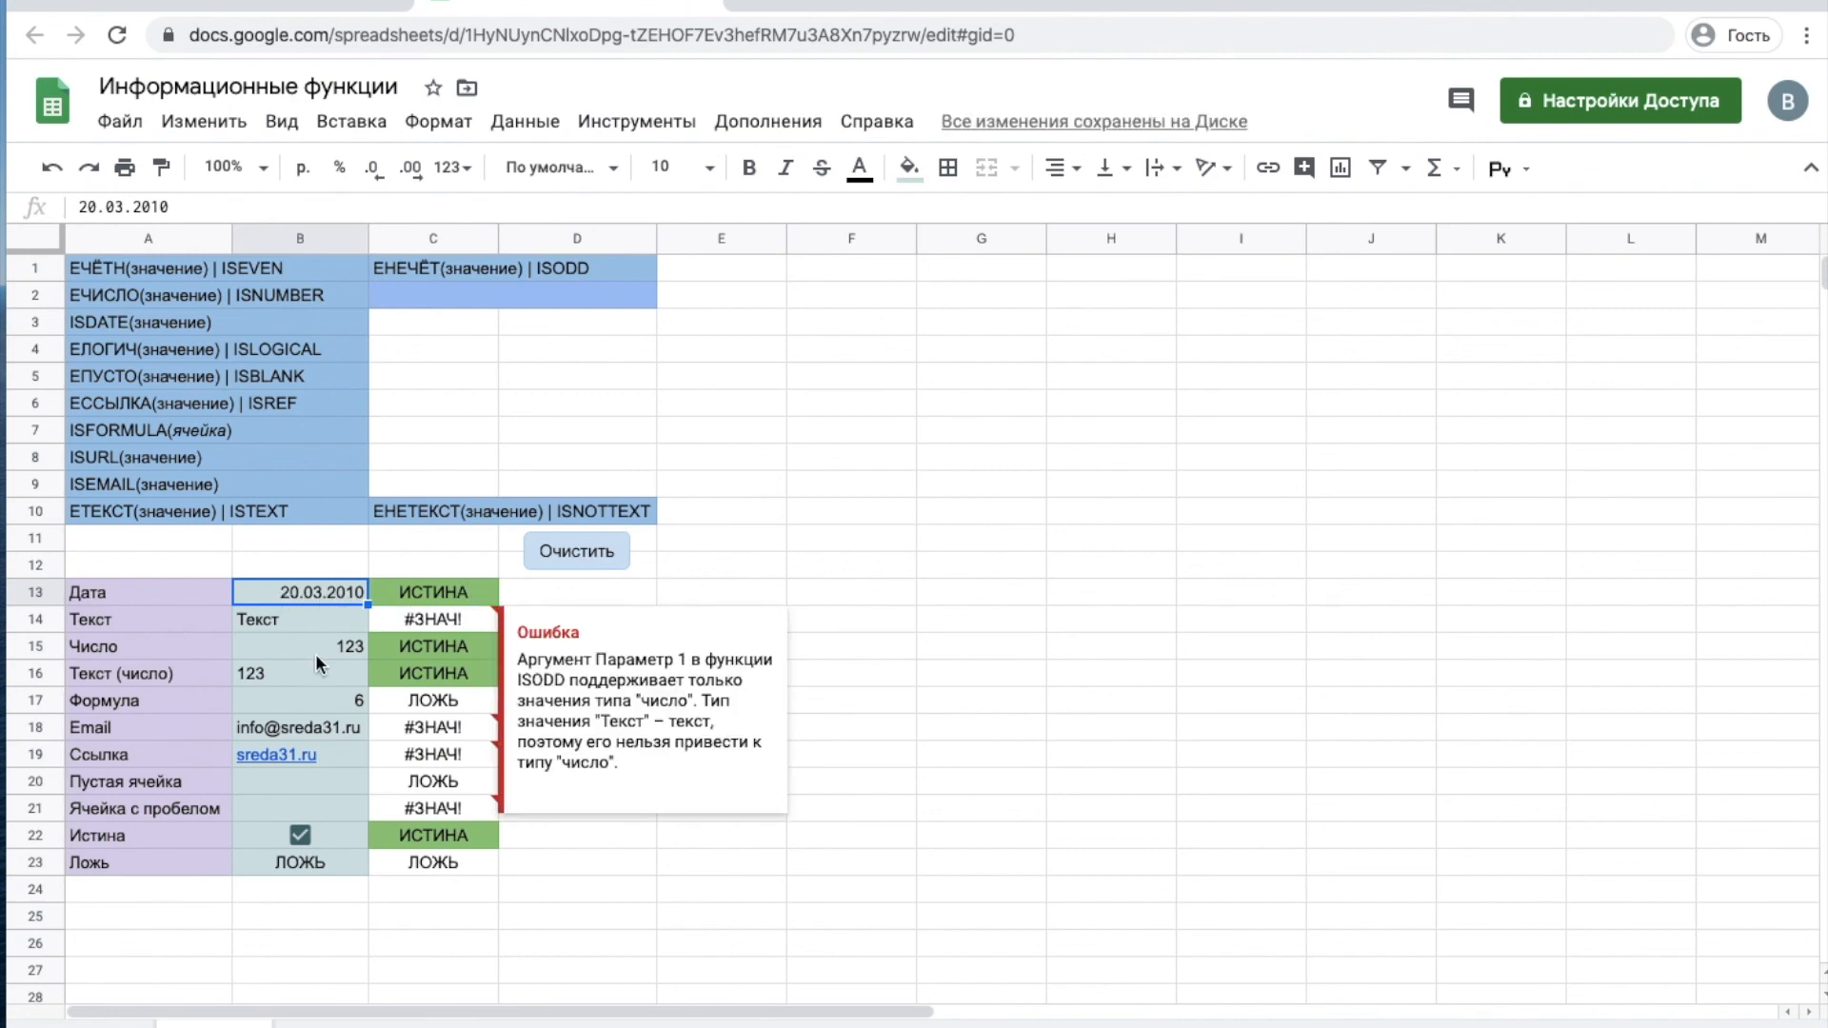
{"action": "left_click", "coordinate": [267, 653]}
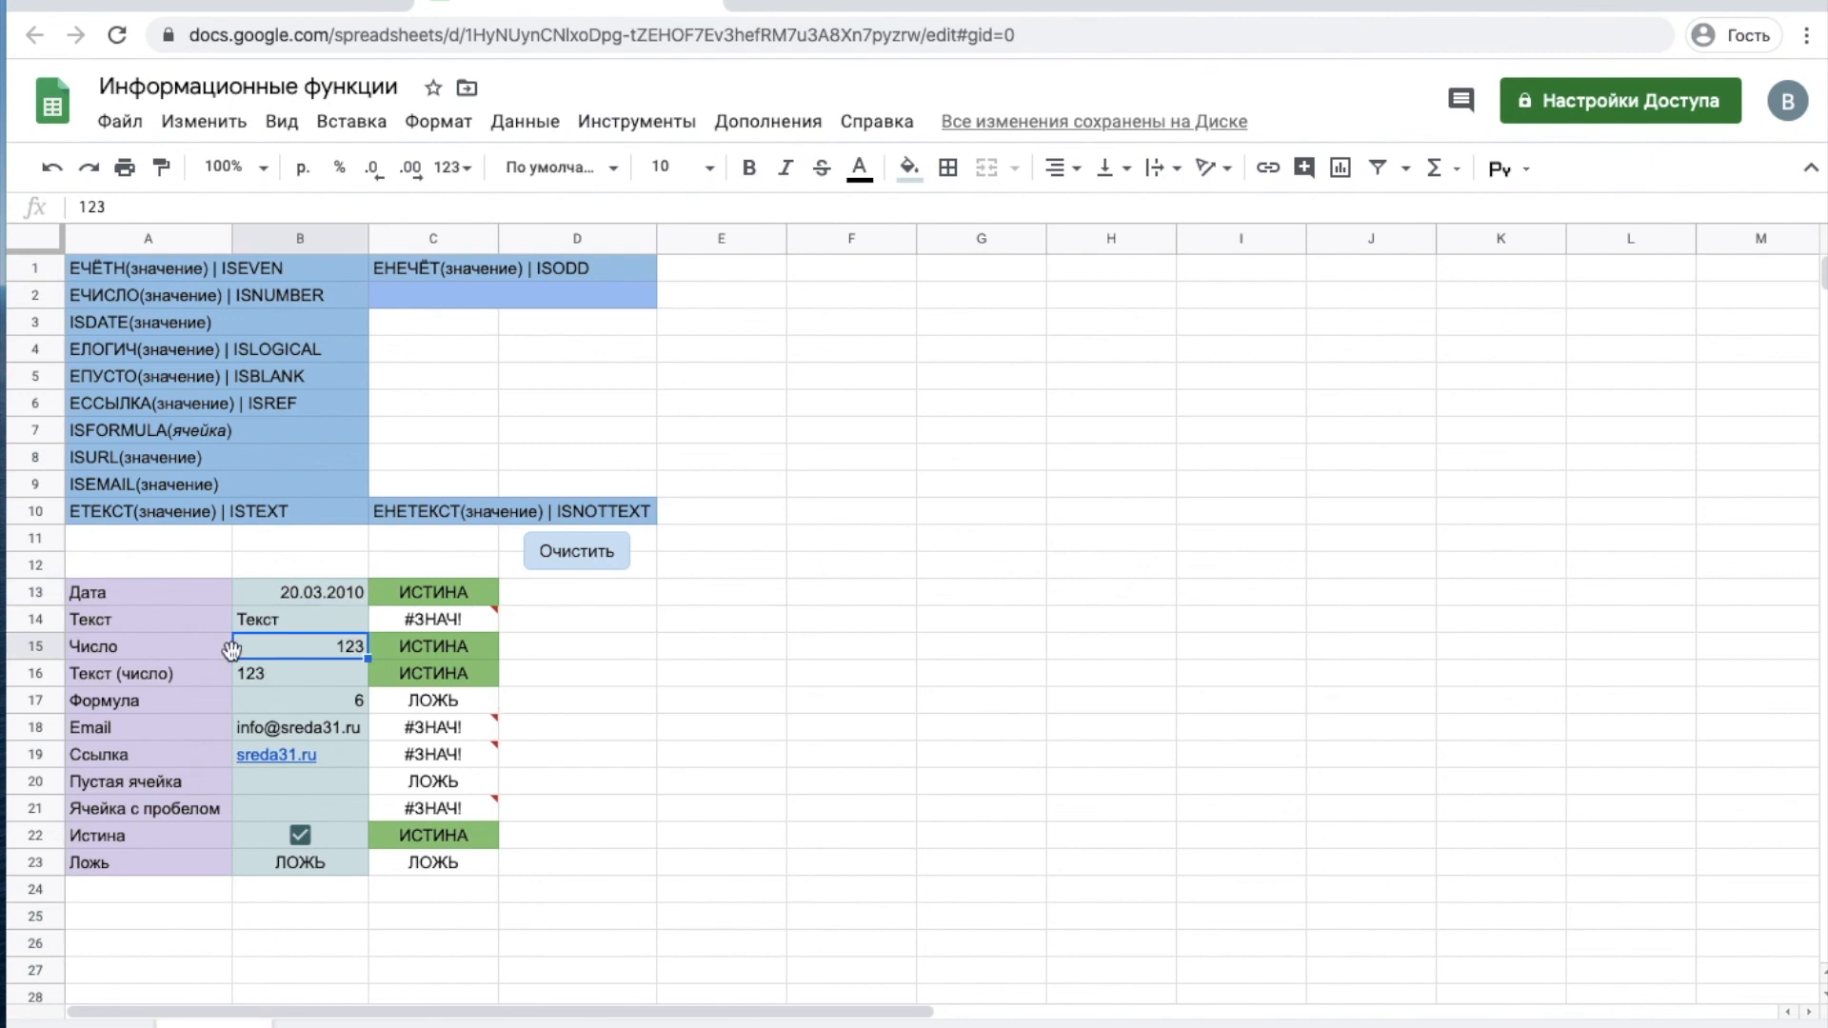
{"action": "left_click", "coordinate": [282, 672]}
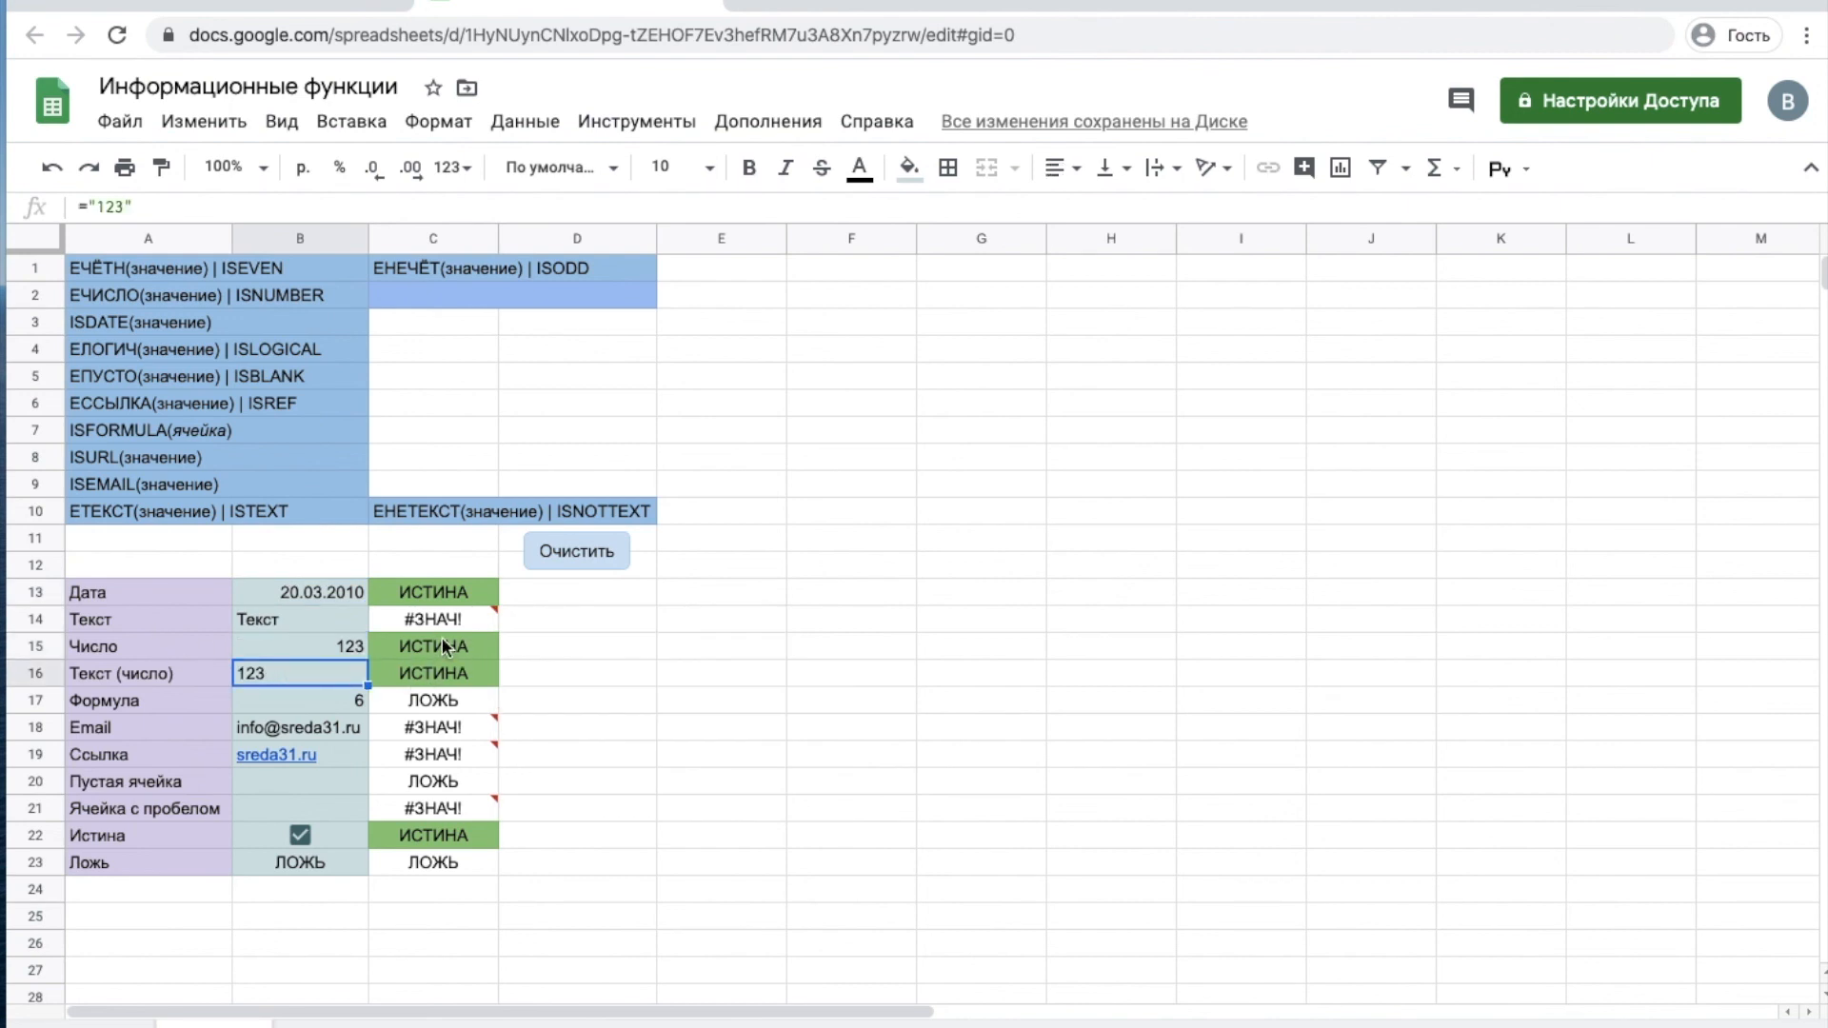
- Compare the ЕНЕЧЁТ results for the logical values in B22 and B23 and the empty cell B20
{"action": "left_click", "coordinate": [340, 831]}
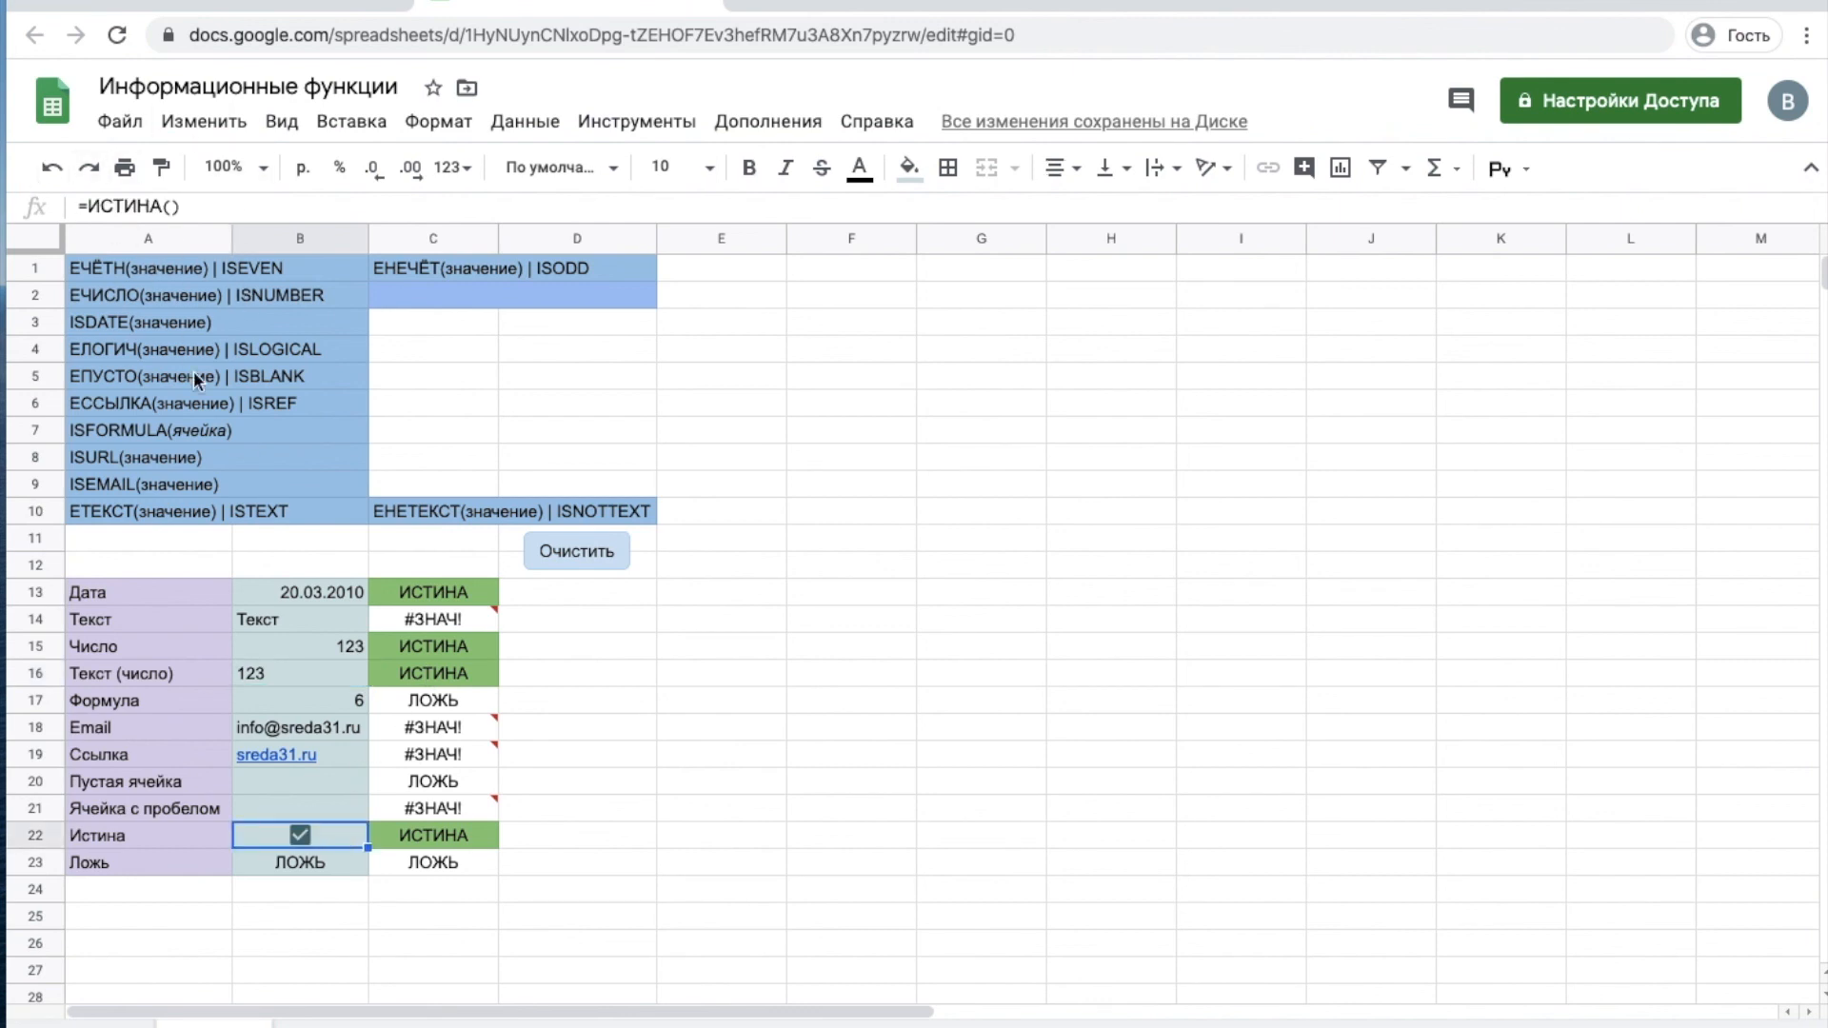
{"action": "left_click", "coordinate": [460, 836]}
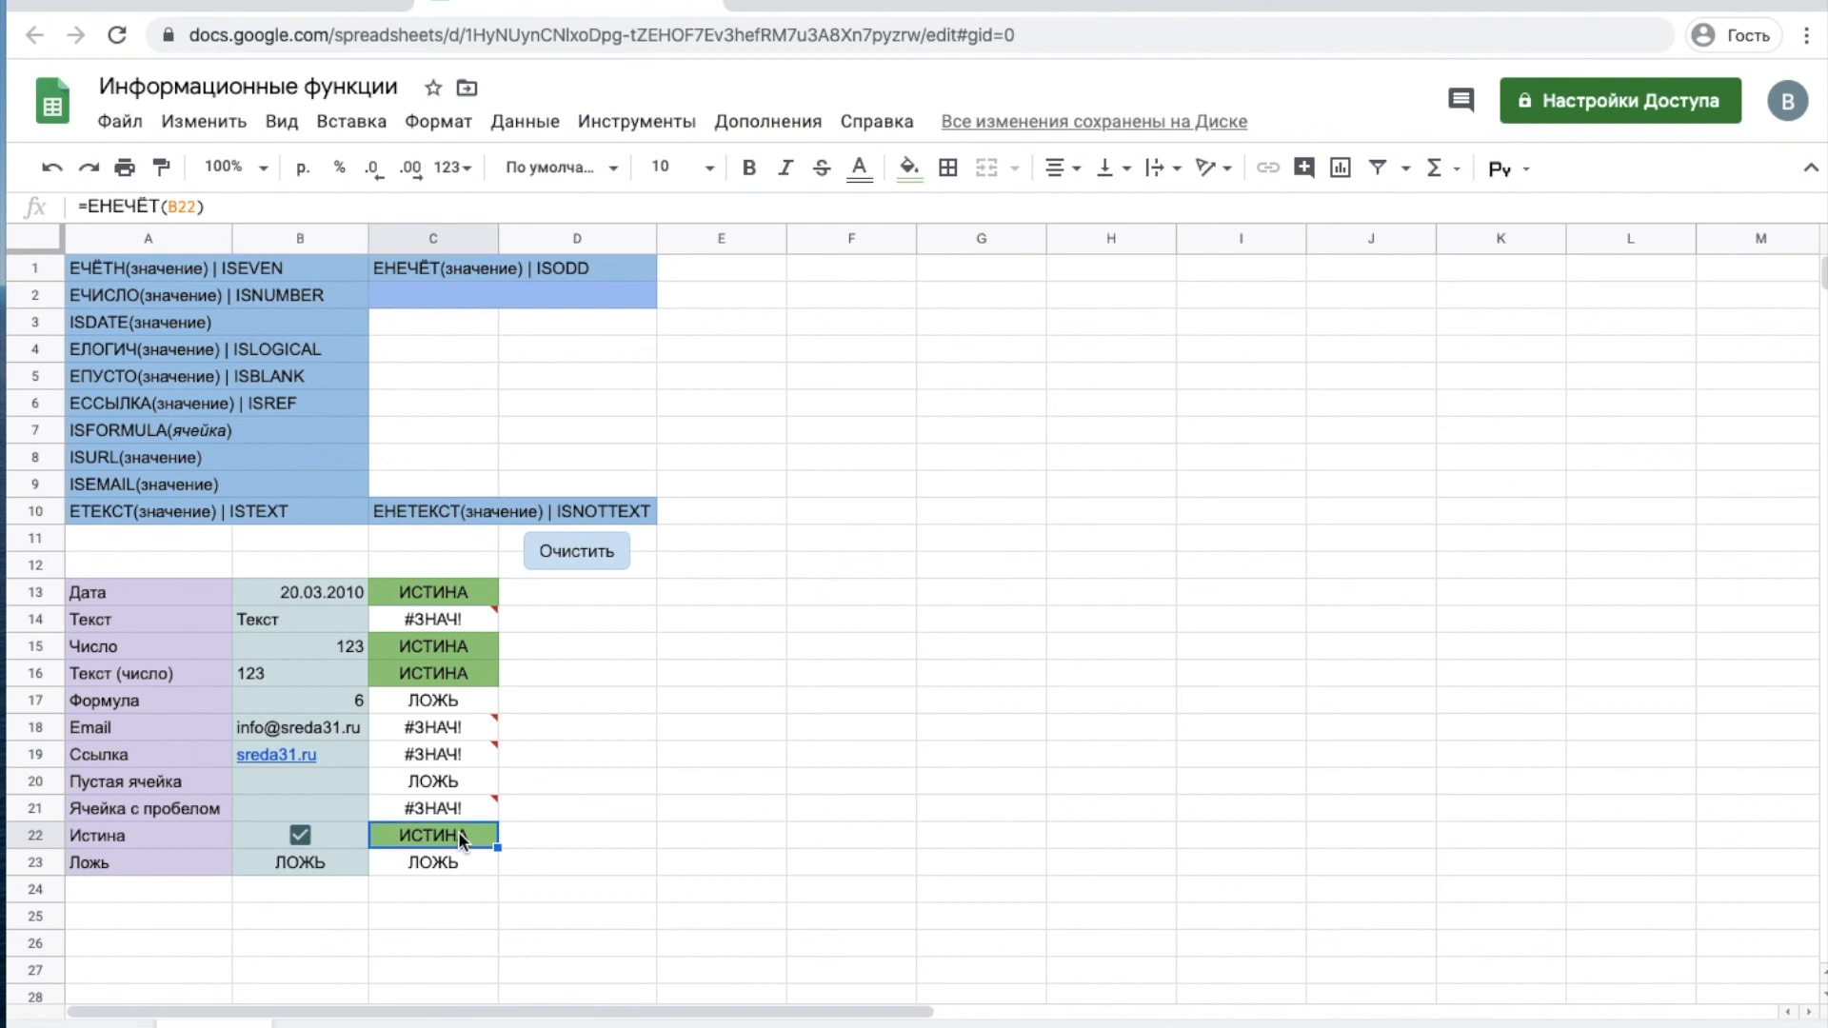
{"action": "left_click", "coordinate": [407, 865]}
{"action": "left_click", "coordinate": [318, 866]}
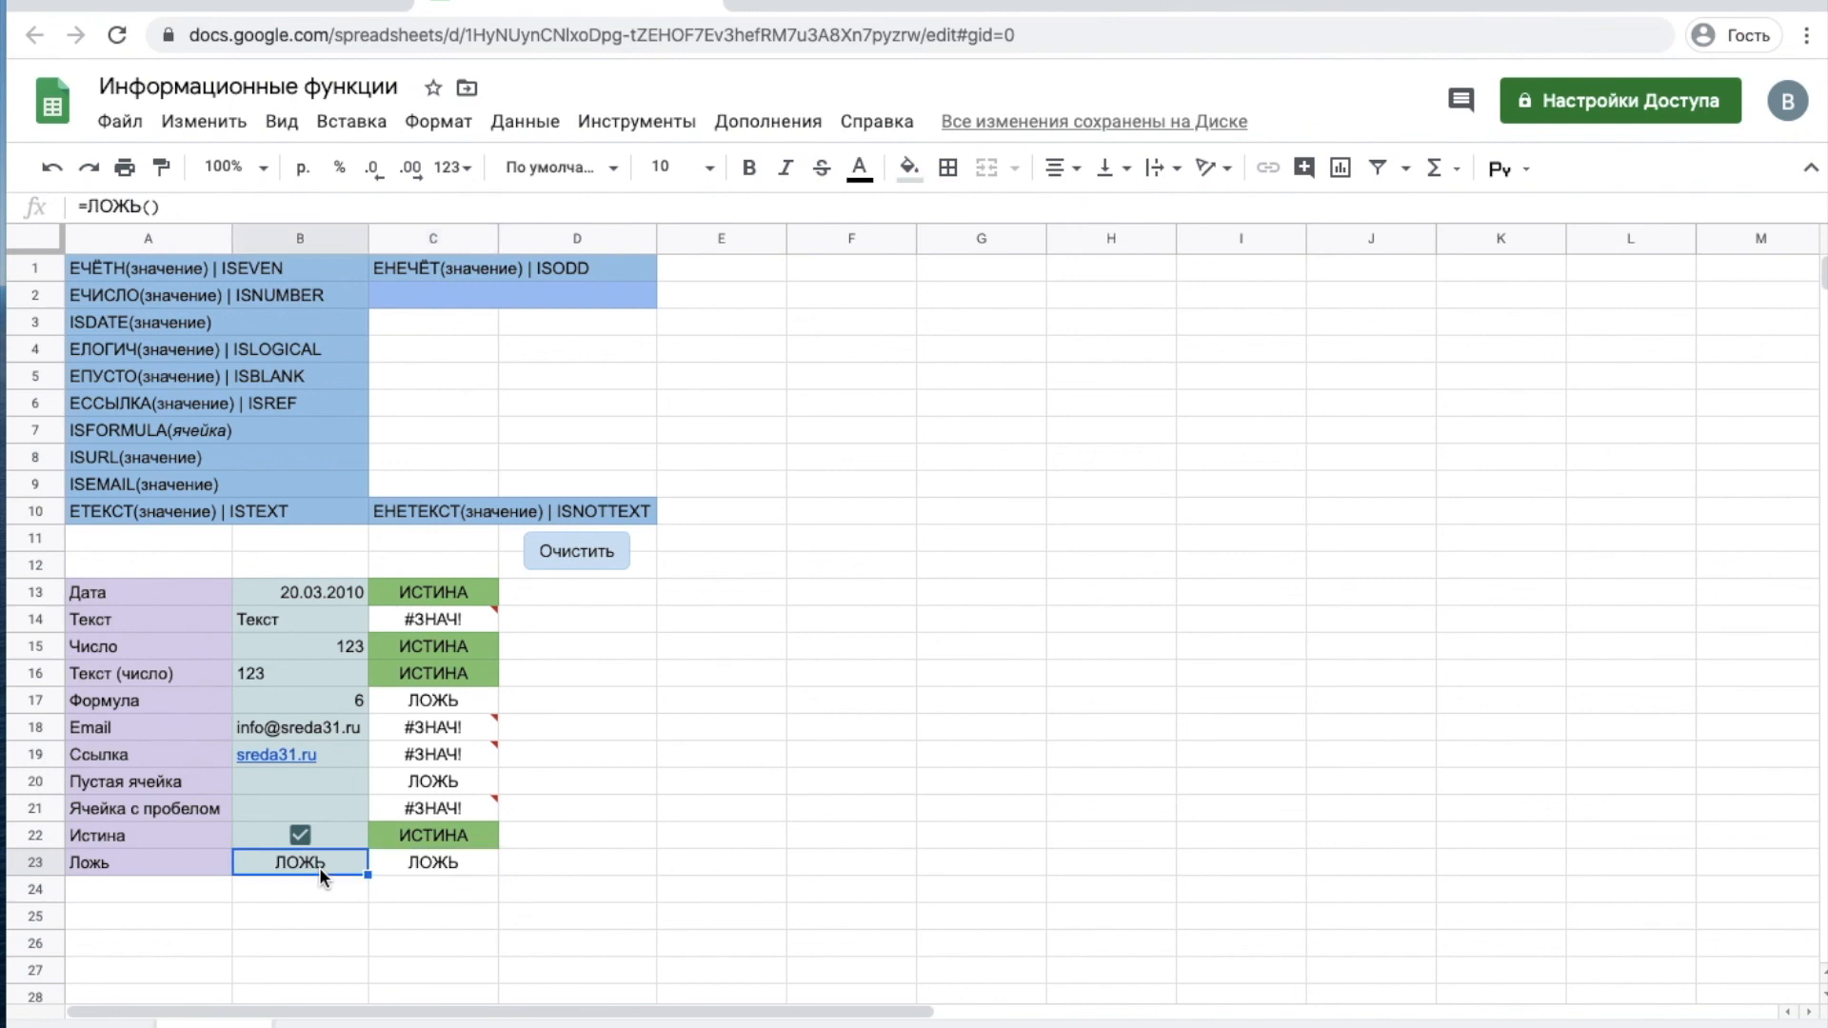
{"action": "left_click", "coordinate": [425, 869]}
{"action": "left_click", "coordinate": [329, 786]}
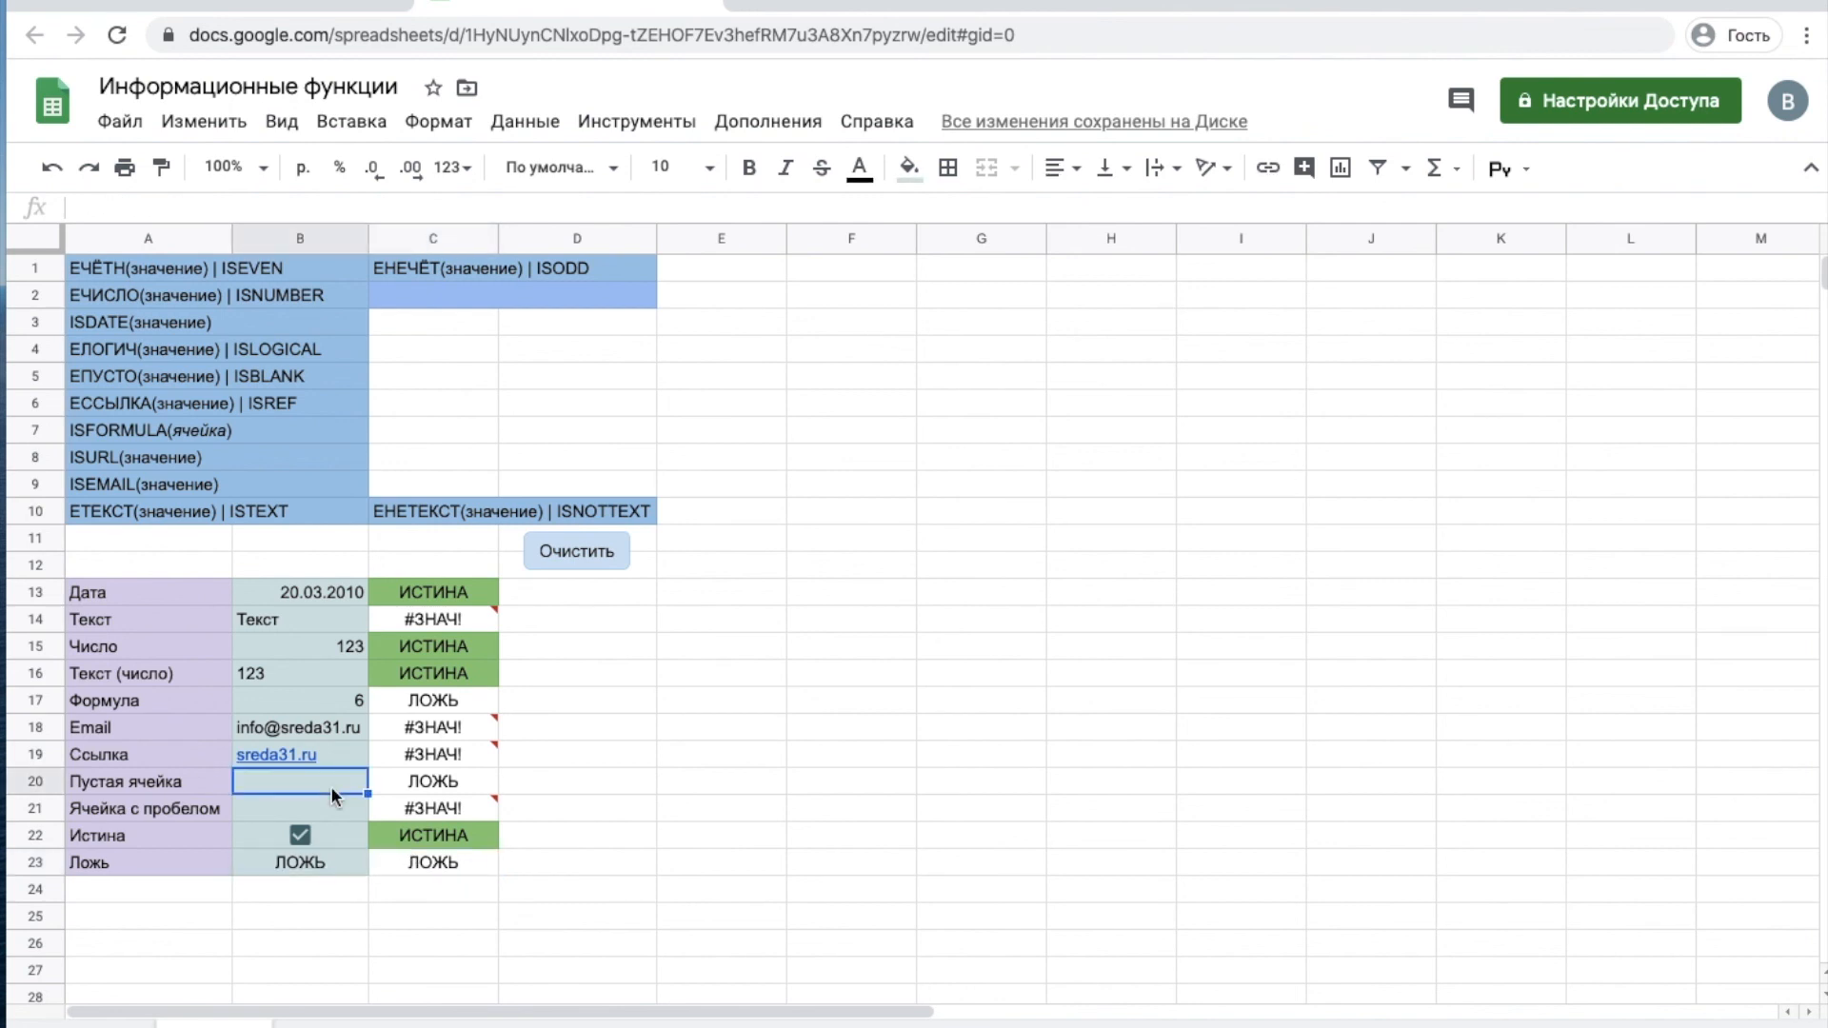
{"action": "left_click", "coordinate": [434, 785]}
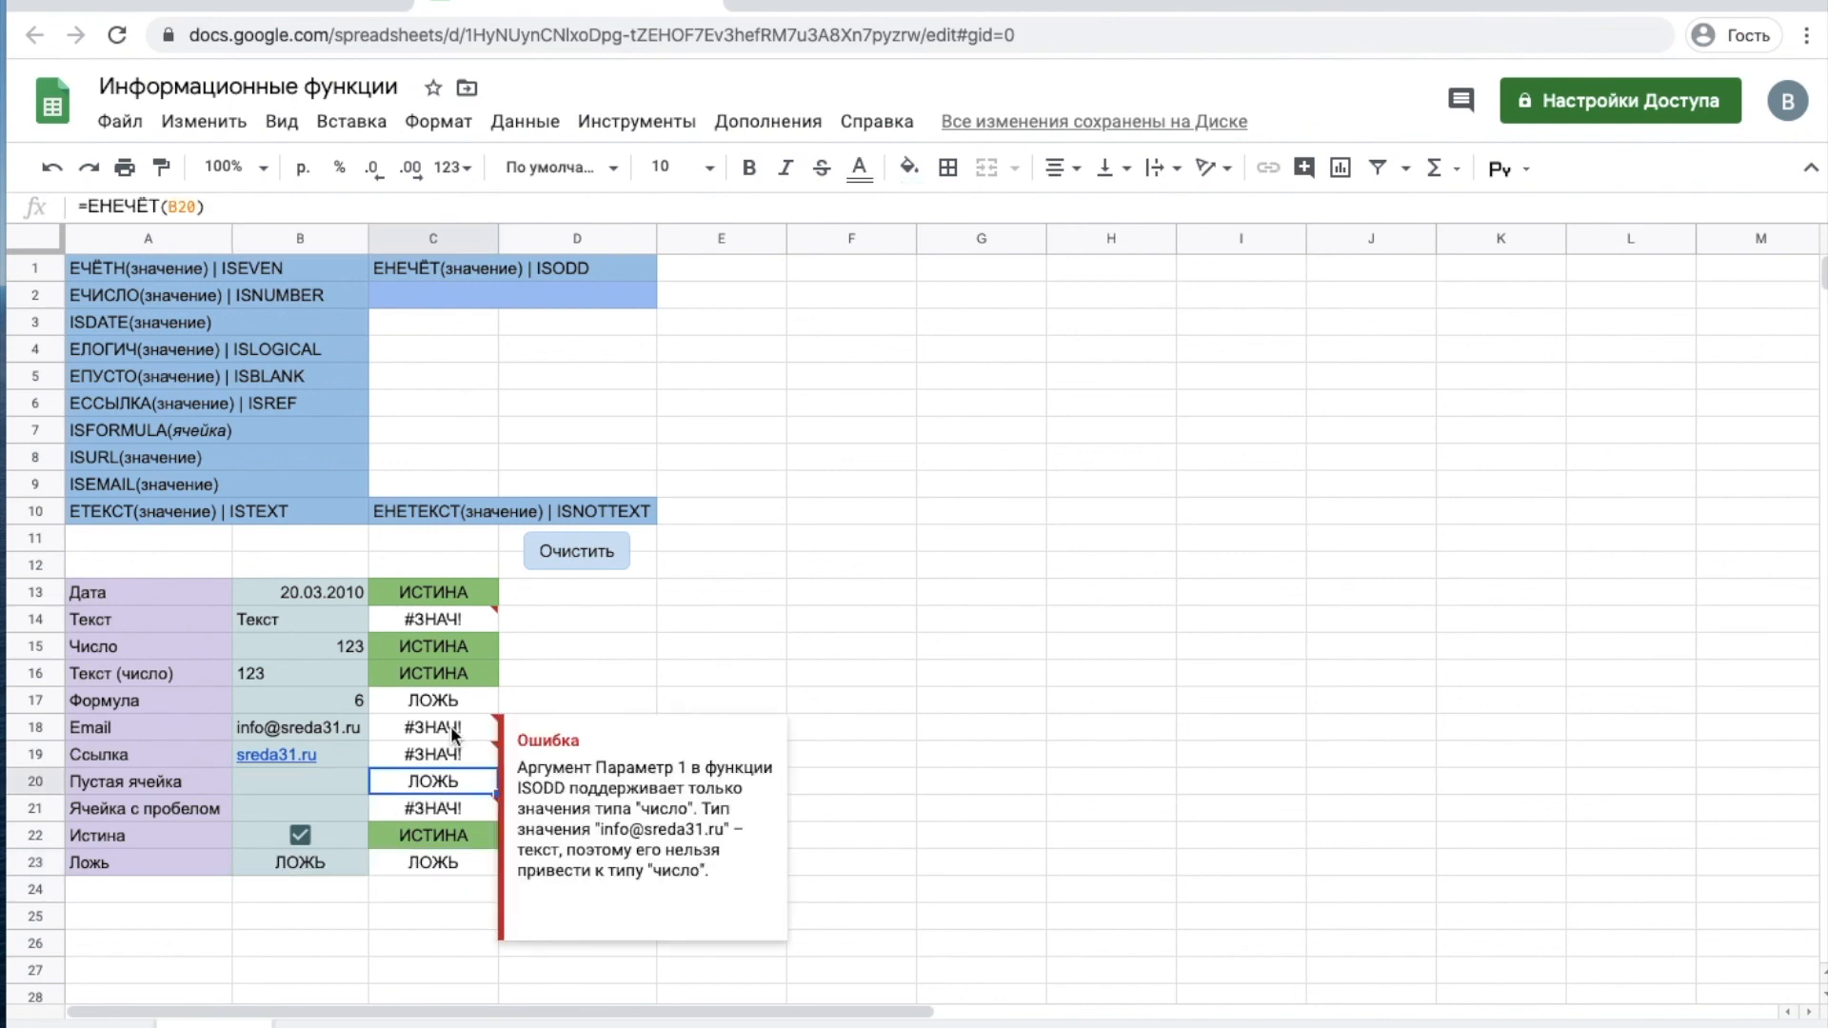
- Read the ЕНЕЧЁТ error explanations in C18, C19 and C21
{"action": "left_click", "coordinate": [452, 733]}
{"action": "left_click", "coordinate": [451, 759]}
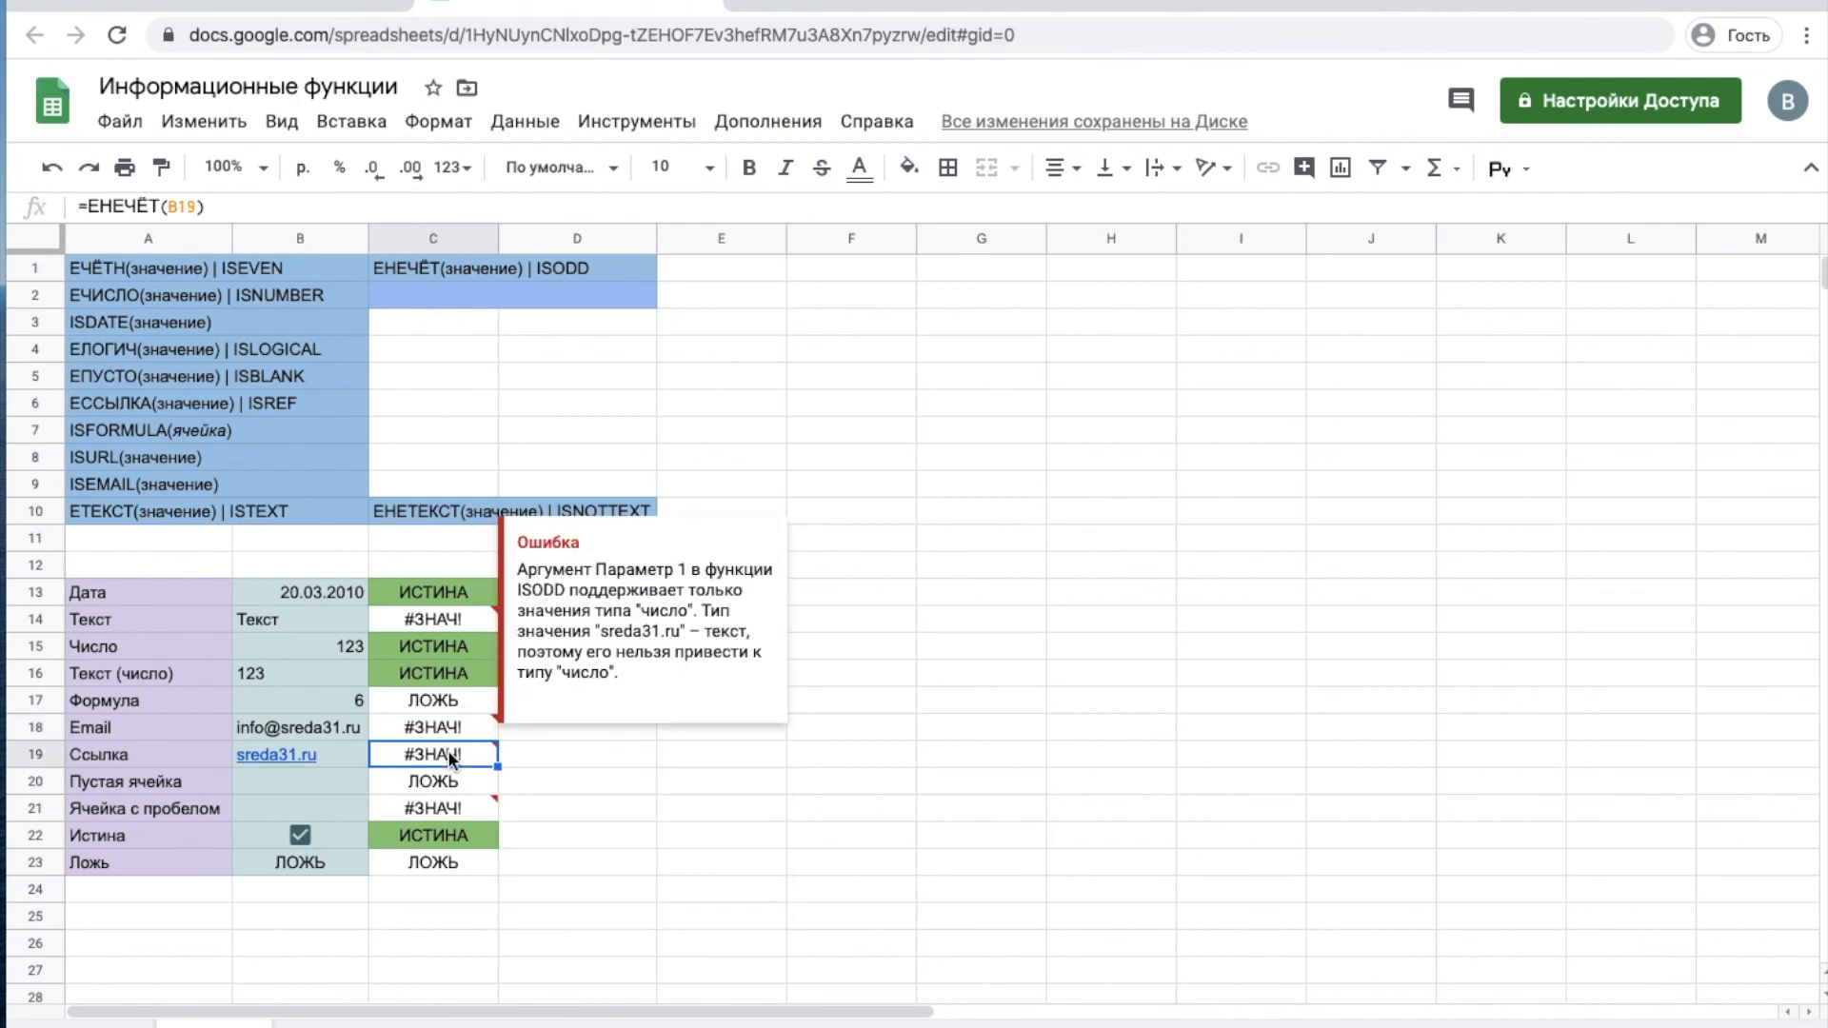
{"action": "left_click", "coordinate": [440, 809]}
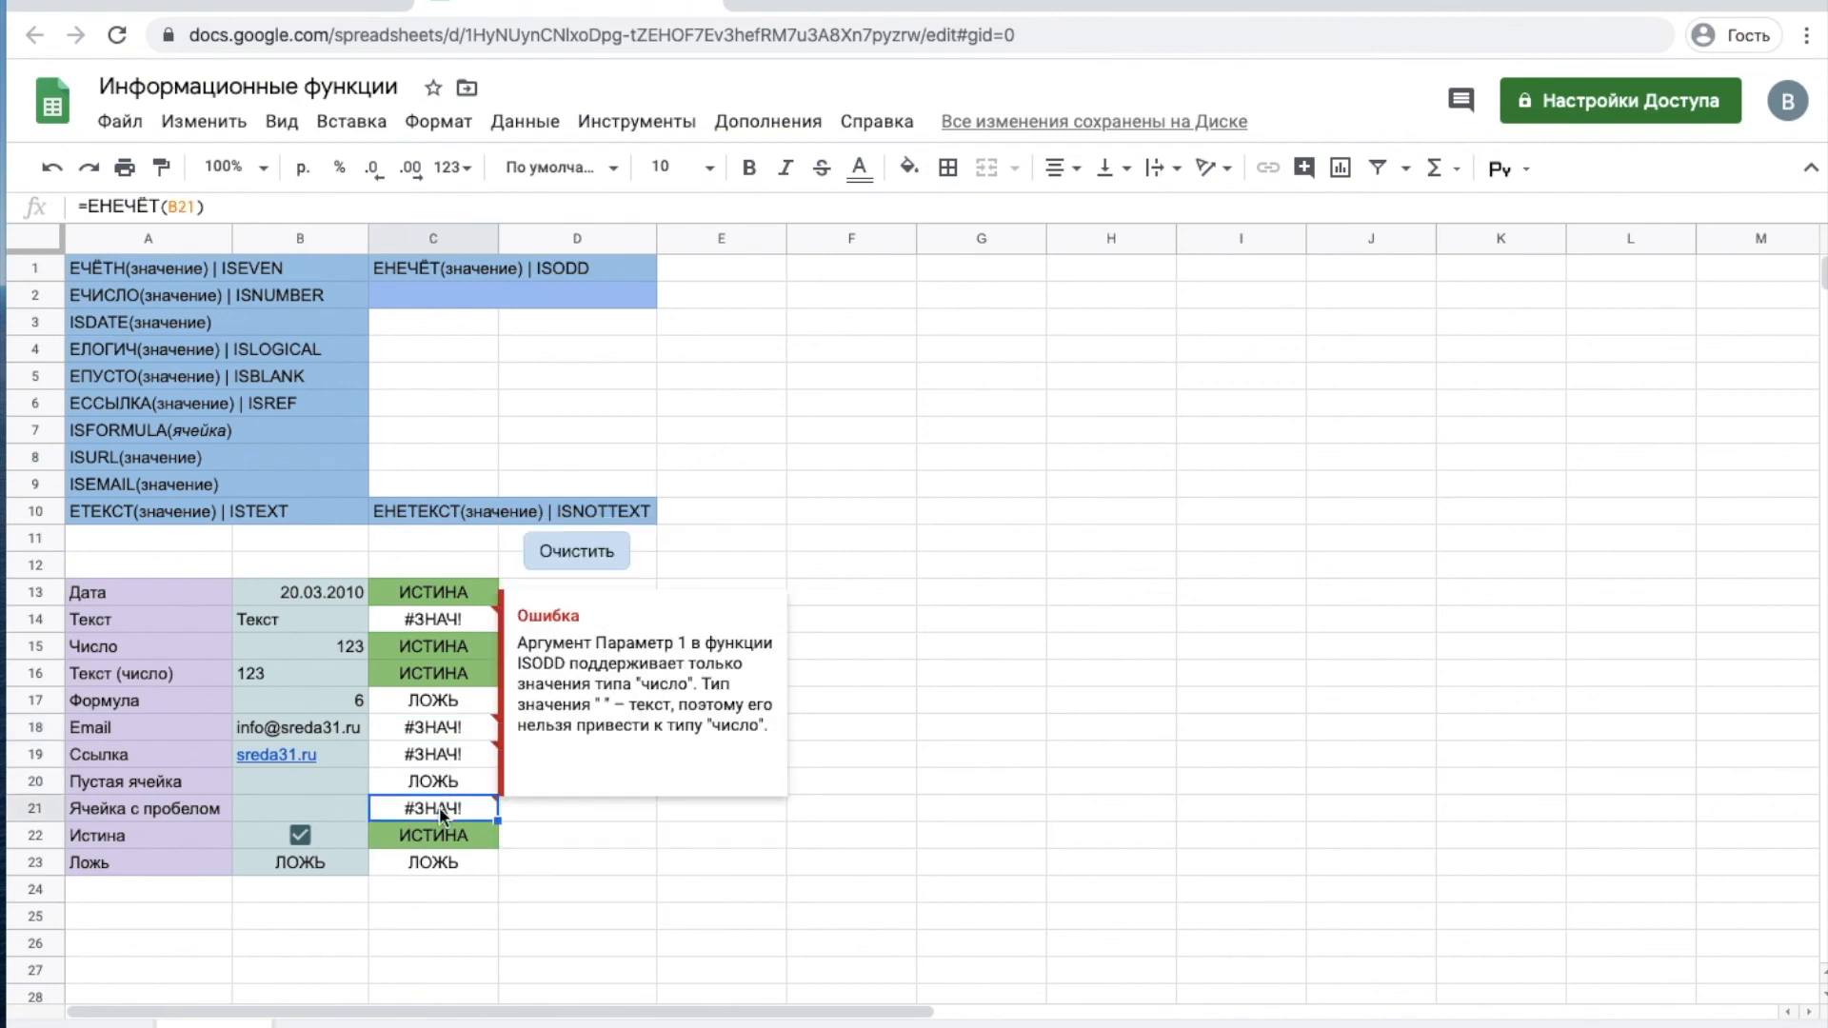